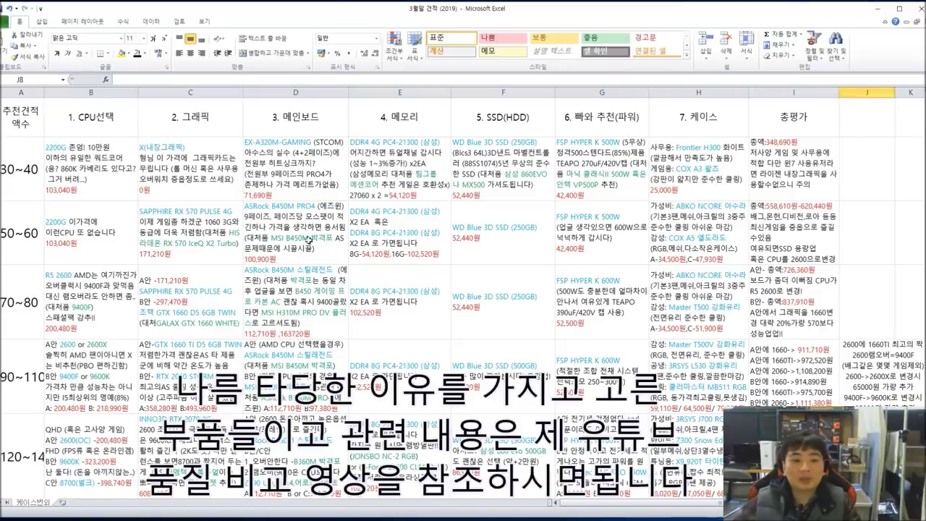
Step: Highlight the recommended parts block from the CPU column through the case and overall evaluation columns across the budget rows
{"action": "left_click_drag", "start_coordinate": [103, 159], "coordinate": [427, 288]}
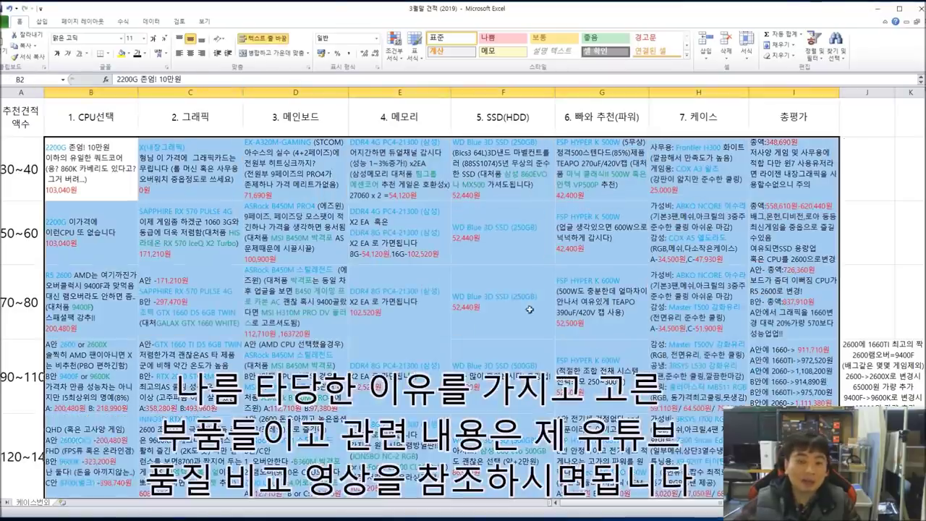
{"action": "left_click", "coordinate": [504, 291]}
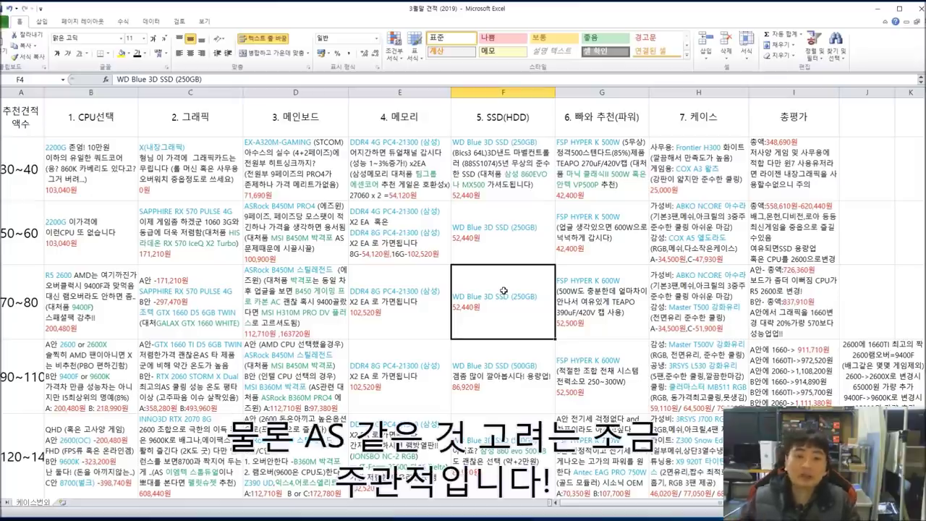
{"action": "left_click_drag", "start_coordinate": [97, 148], "coordinate": [789, 423]}
{"action": "left_click", "coordinate": [422, 276]}
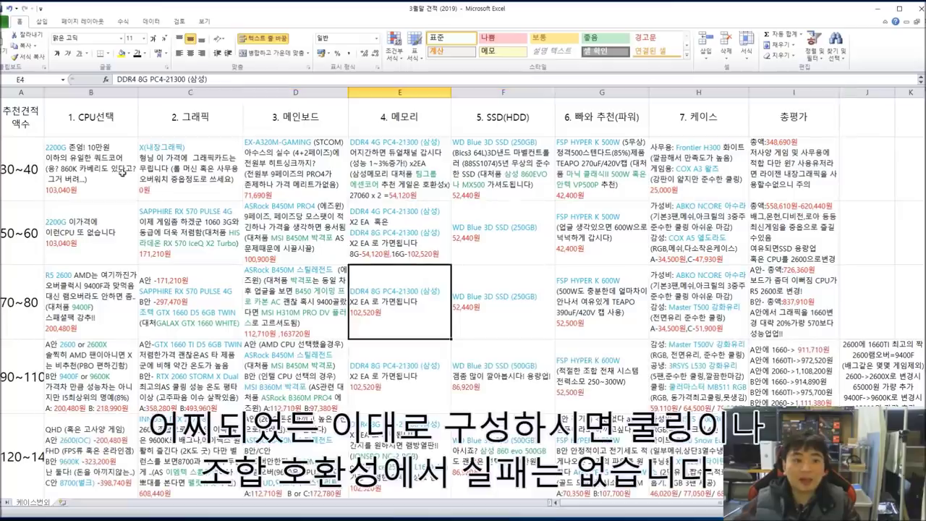
{"action": "left_click_drag", "start_coordinate": [123, 172], "coordinate": [723, 384]}
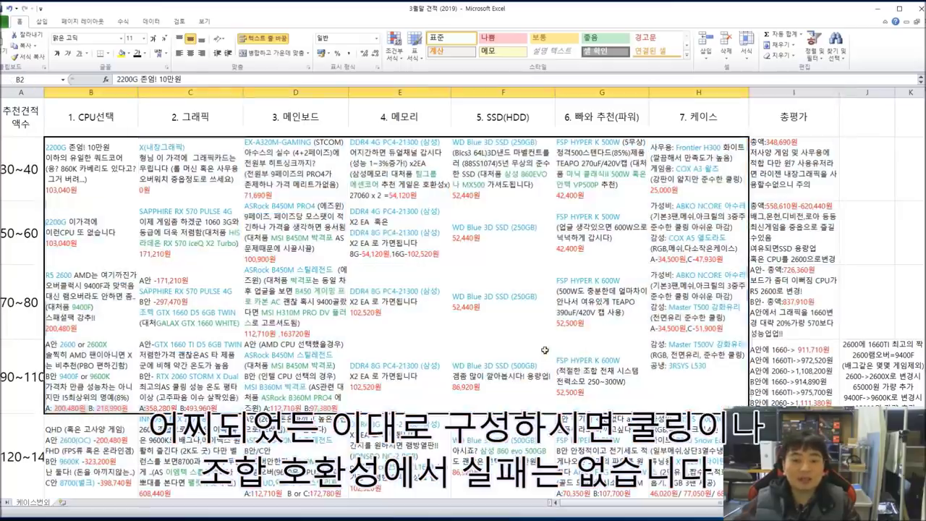
{"action": "left_click", "coordinate": [545, 350]}
{"action": "left_click_drag", "start_coordinate": [90, 167], "coordinate": [681, 388]}
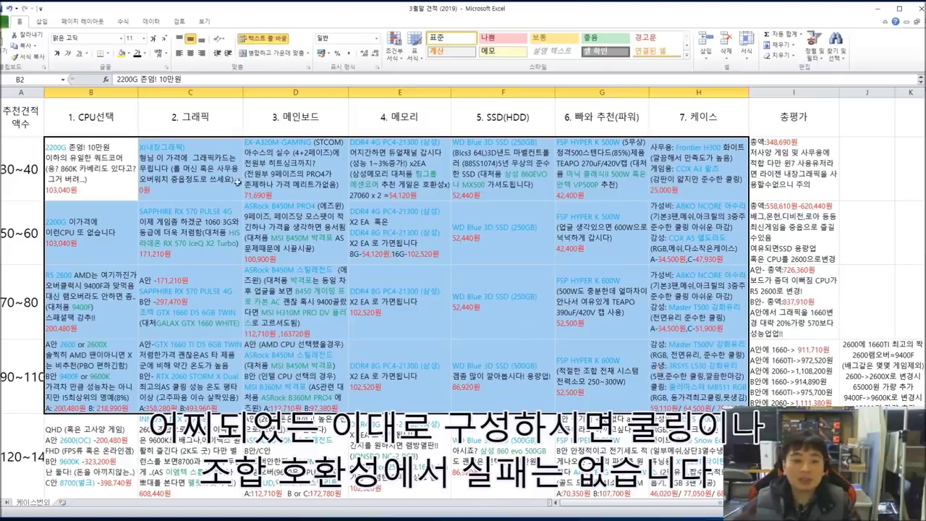
{"action": "left_click", "coordinate": [399, 297]}
Step: Highlight the complete 30~40 budget row, from its price range through the overall evaluation
{"action": "left_click", "coordinate": [77, 172]}
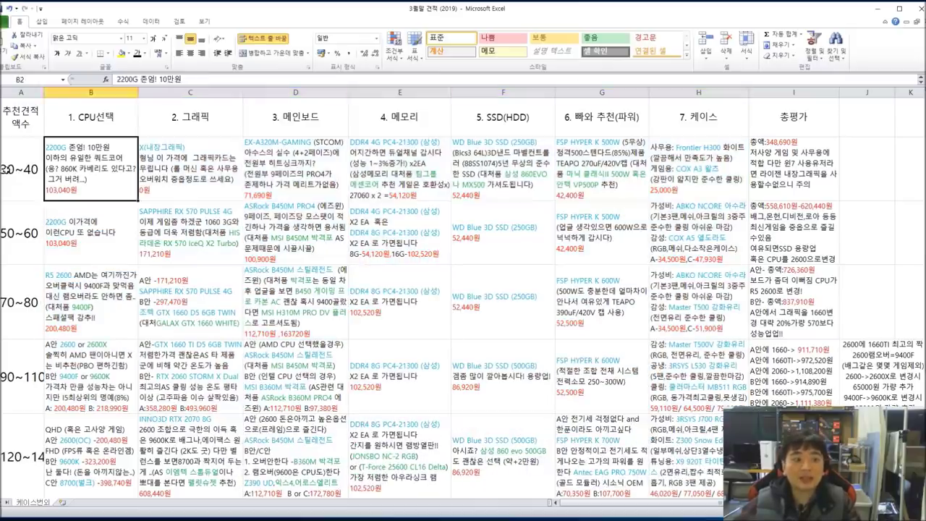
{"action": "left_click_drag", "start_coordinate": [7, 171], "coordinate": [832, 174]}
{"action": "left_click", "coordinate": [796, 206]}
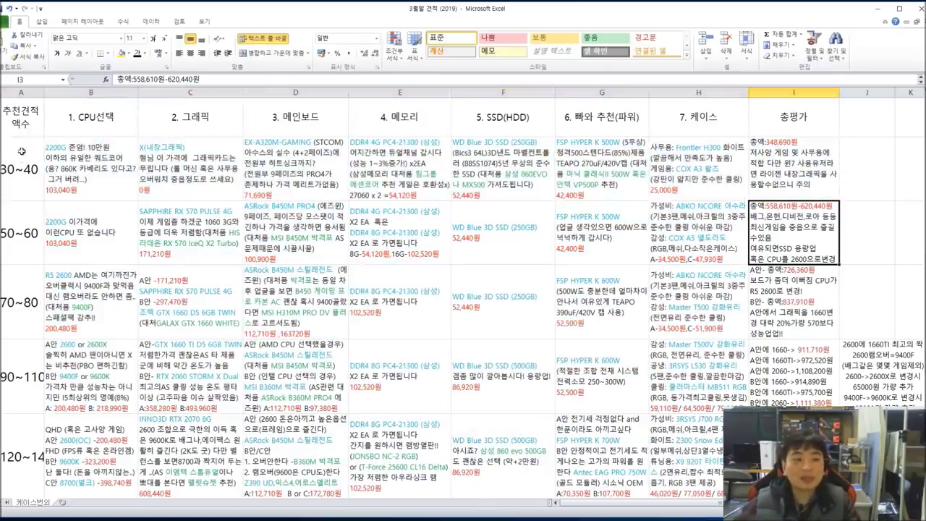
Step: Examine the recommended budget column (추천견적 액수), going through its price ranges from 30~40 upward
{"action": "left_click_drag", "start_coordinate": [31, 109], "coordinate": [18, 461]}
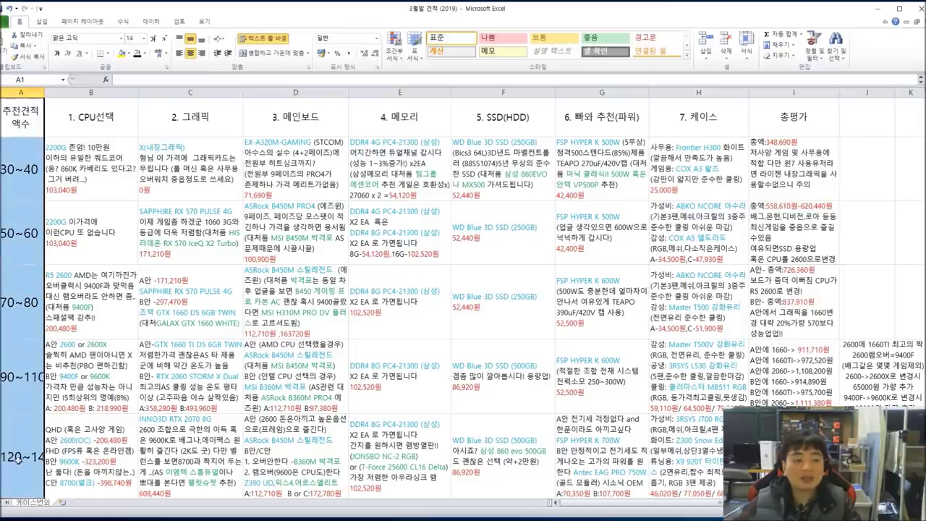
{"action": "left_click", "coordinate": [21, 106]}
{"action": "left_click_drag", "start_coordinate": [28, 117], "coordinate": [19, 441]}
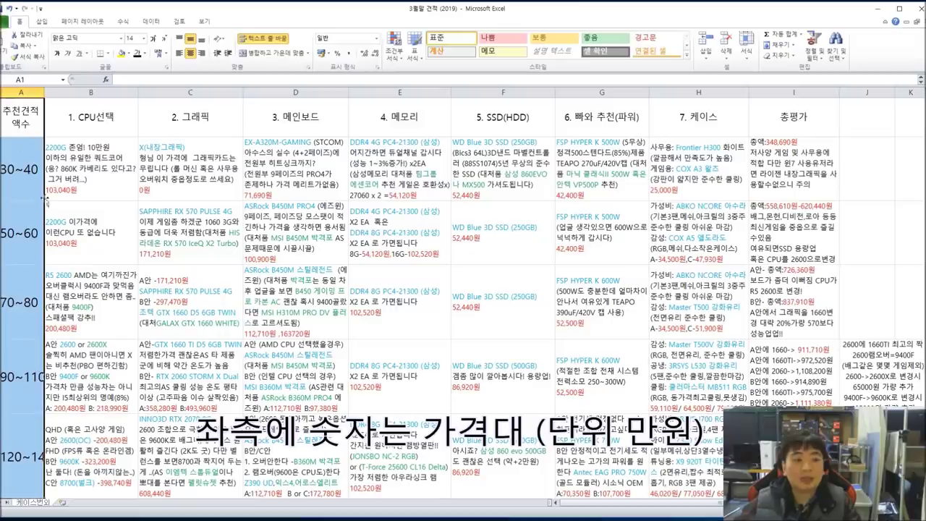
{"action": "left_click", "coordinate": [20, 167]}
{"action": "left_click", "coordinate": [25, 247]}
{"action": "left_click", "coordinate": [33, 306]}
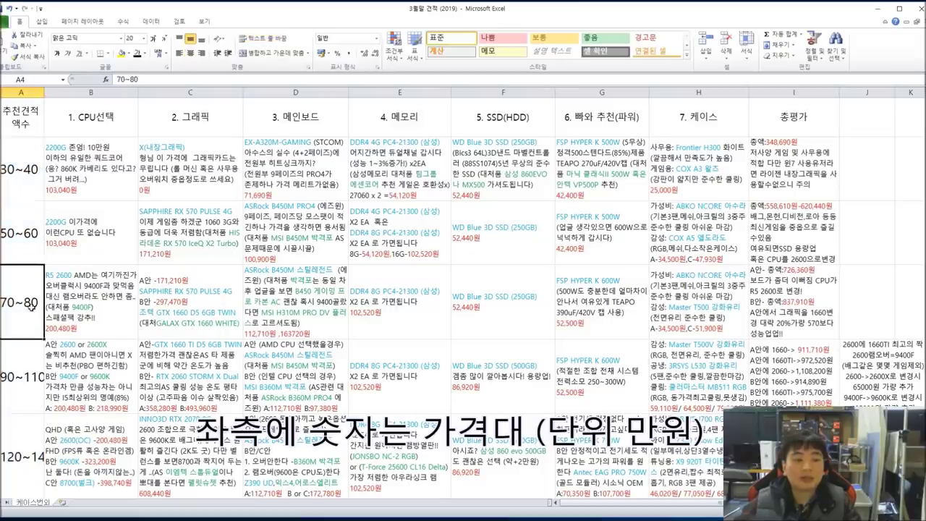
{"action": "left_click_drag", "start_coordinate": [22, 116], "coordinate": [43, 474]}
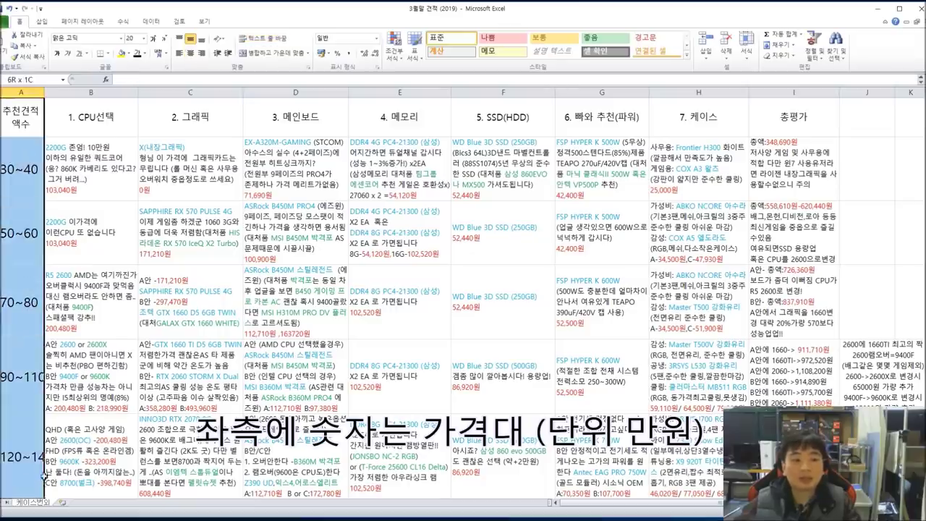
{"action": "left_click", "coordinate": [188, 300]}
Step: Go through the part category headers one by one from 1. CPU선택, then highlight the header row through 총평가
{"action": "left_click", "coordinate": [83, 110]}
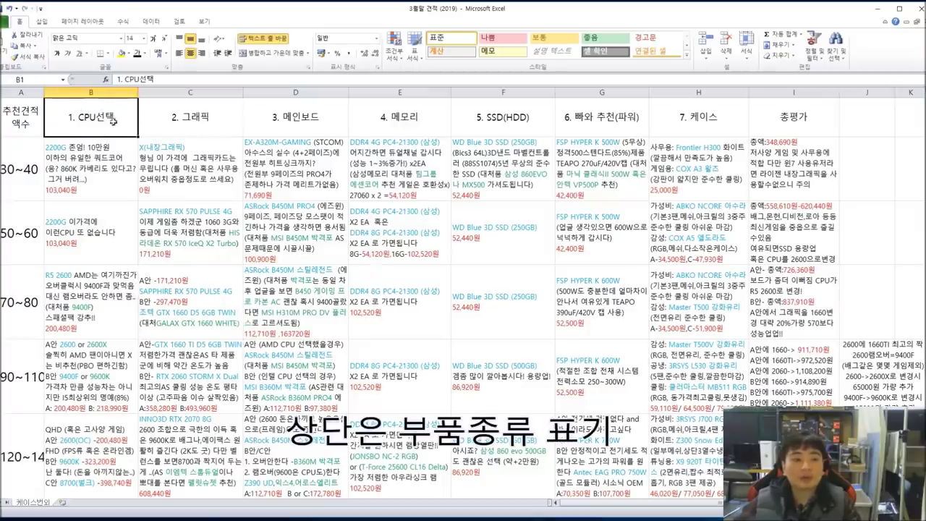
{"action": "left_click", "coordinate": [217, 126]}
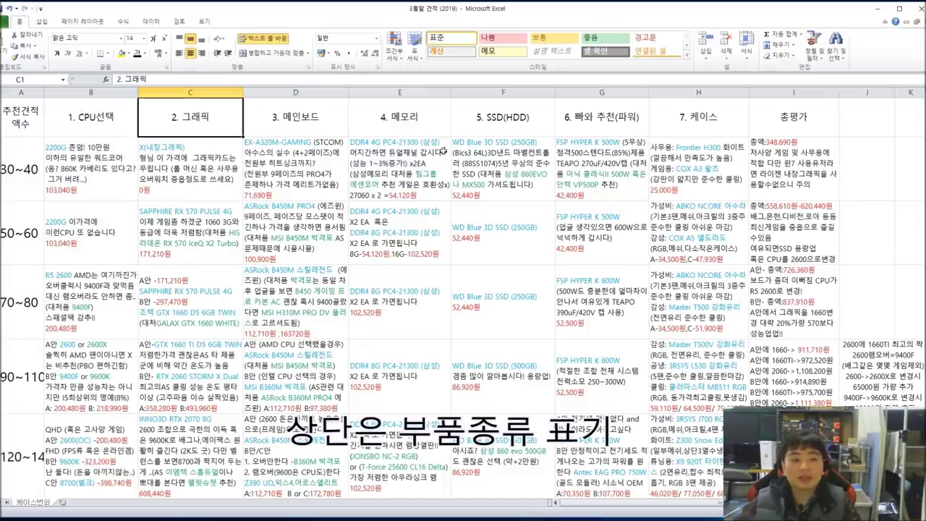
{"action": "left_click", "coordinate": [311, 117]}
{"action": "left_click", "coordinate": [423, 122]}
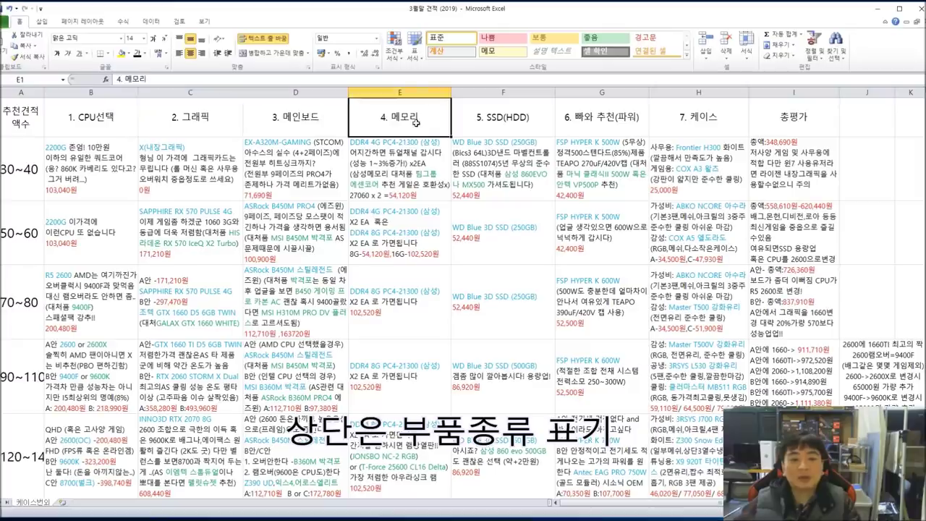
{"action": "left_click", "coordinate": [511, 125]}
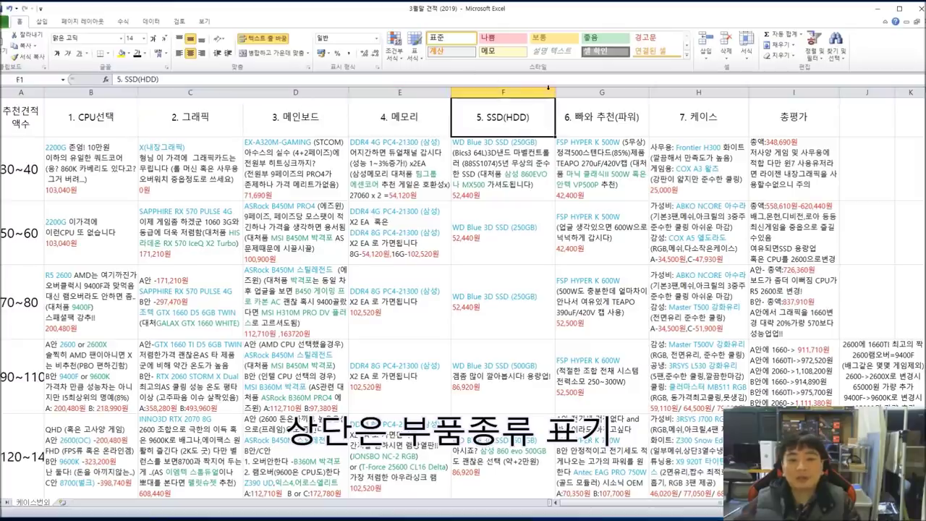
{"action": "left_click", "coordinate": [612, 125]}
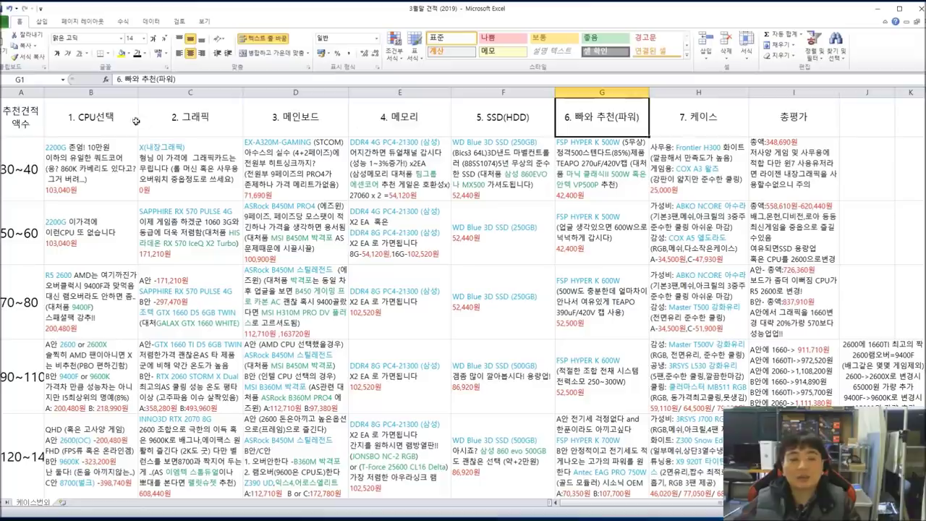
{"action": "left_click_drag", "start_coordinate": [135, 121], "coordinate": [773, 119]}
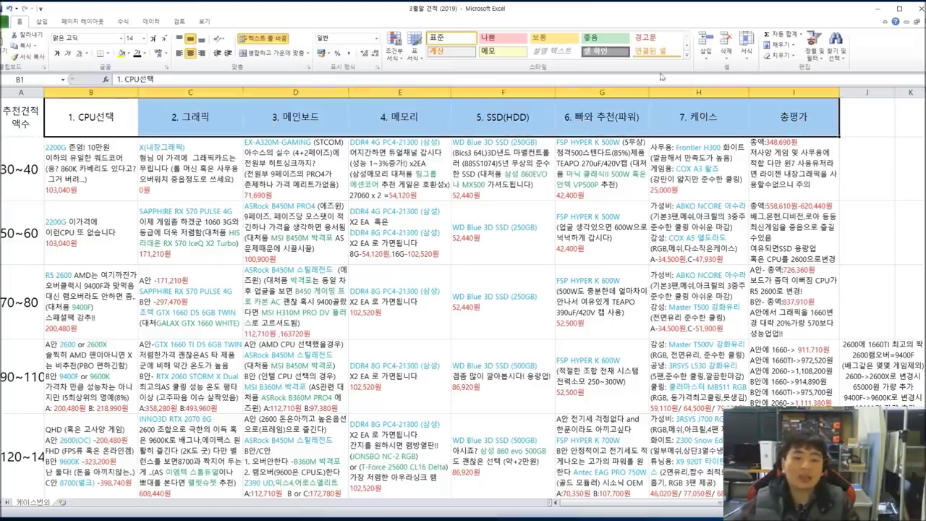
Step: Examine the 30~40 row and the red price lines in the power, SSD, memory, mainboard and graphics cells down to the 70~80 row
{"action": "left_click_drag", "start_coordinate": [108, 165], "coordinate": [794, 172]}
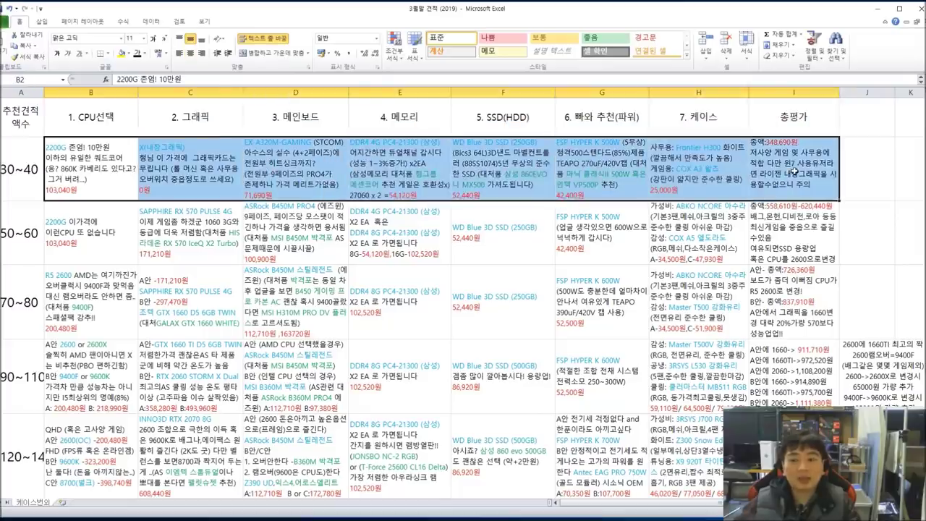
{"action": "left_click", "coordinate": [713, 196]}
{"action": "double_click", "coordinate": [594, 196]}
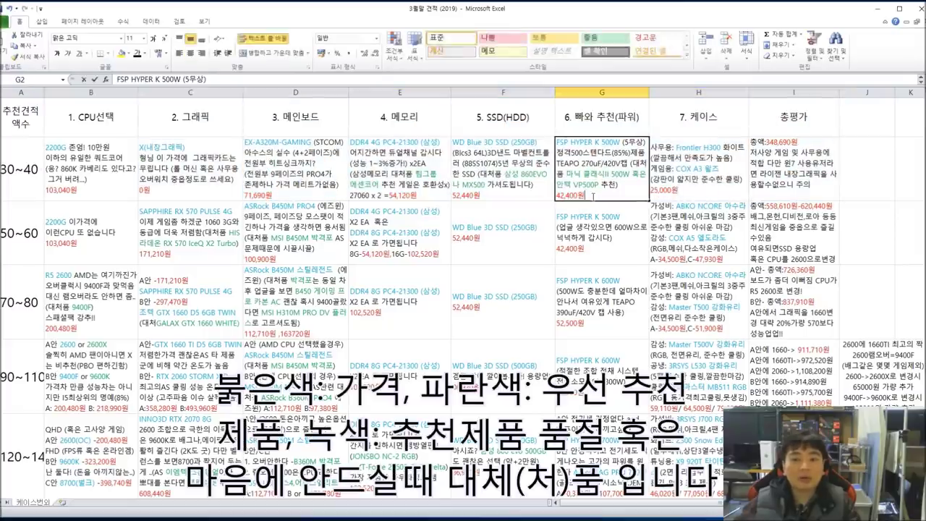
{"action": "left_click", "coordinate": [588, 255]}
{"action": "left_click", "coordinate": [481, 244]}
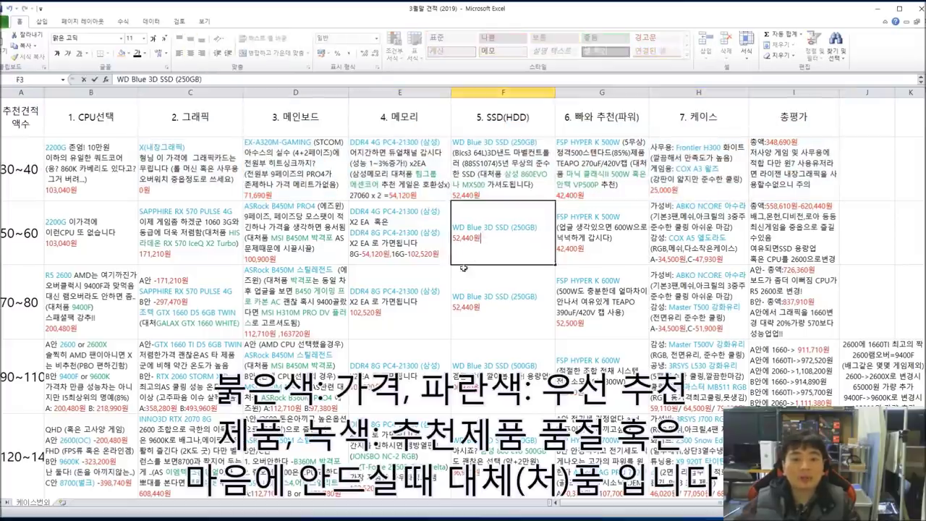
{"action": "left_click", "coordinate": [429, 258]}
{"action": "left_click", "coordinate": [311, 253]}
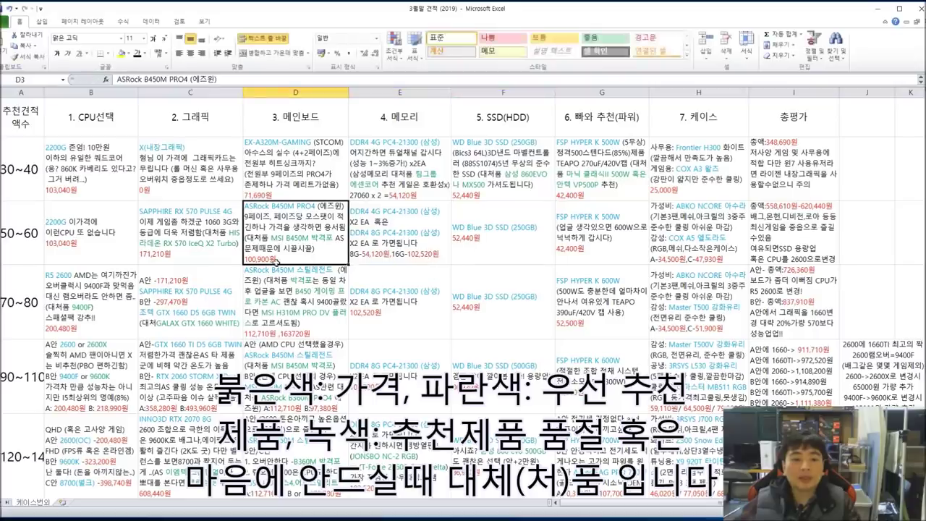
{"action": "double_click", "coordinate": [186, 259]}
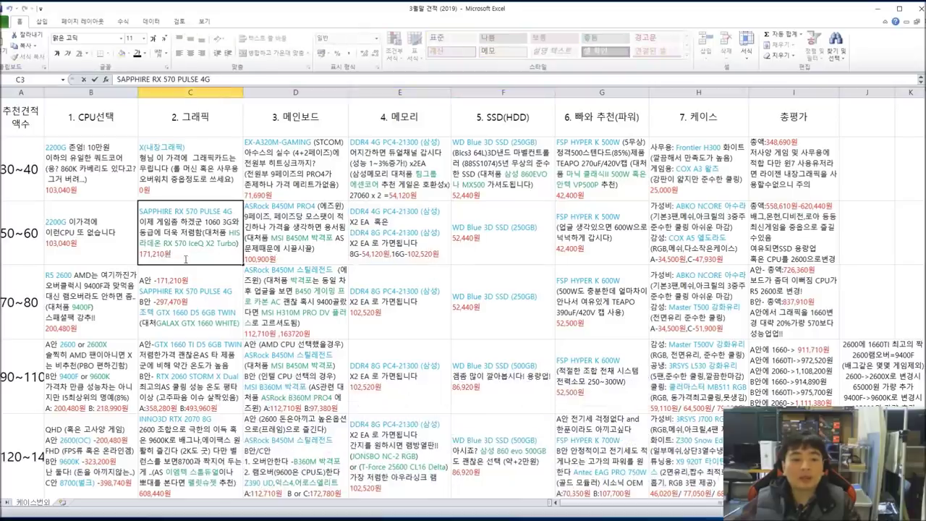
{"action": "left_click", "coordinate": [185, 284]}
{"action": "double_click", "coordinate": [189, 281]}
{"action": "left_click_drag", "start_coordinate": [189, 280], "coordinate": [148, 280]}
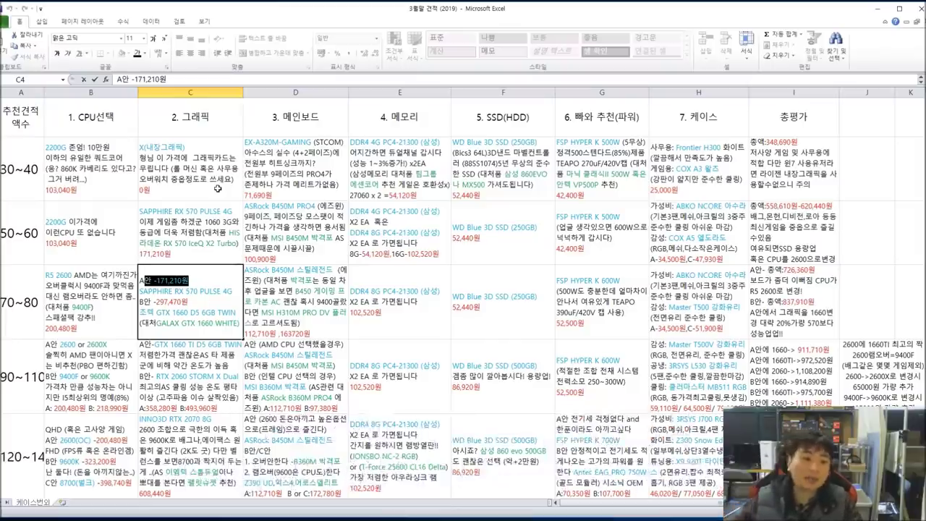
Step: Examine the blue first-choice products: the 50~60 row's SAPPHIRE RX 570 PULSE 4G and the 70~80 row's ASRock B450M 스틸레전드
{"action": "key", "text": "Escape"}
{"action": "left_click", "coordinate": [196, 212]}
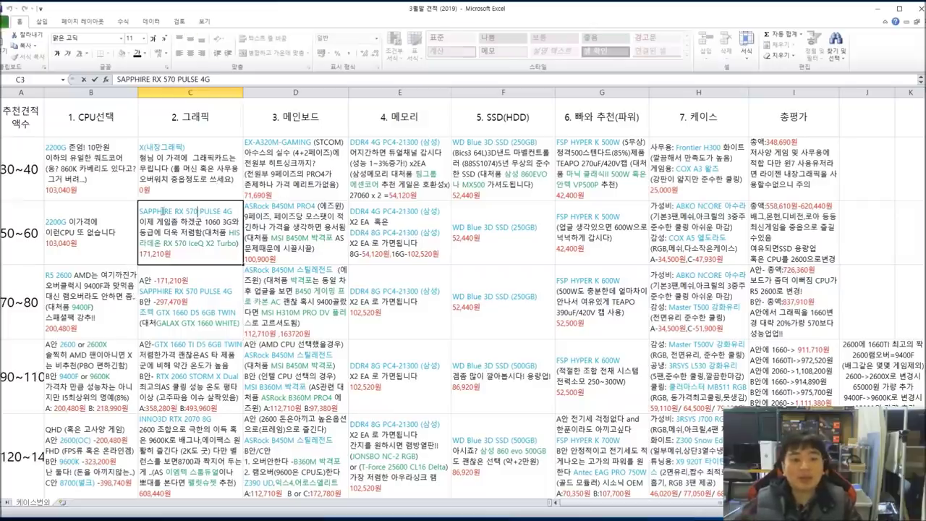
{"action": "double_click", "coordinate": [145, 209]}
{"action": "left_click_drag", "start_coordinate": [144, 210], "coordinate": [233, 229]}
{"action": "left_click", "coordinate": [288, 271]}
{"action": "double_click", "coordinate": [288, 272]}
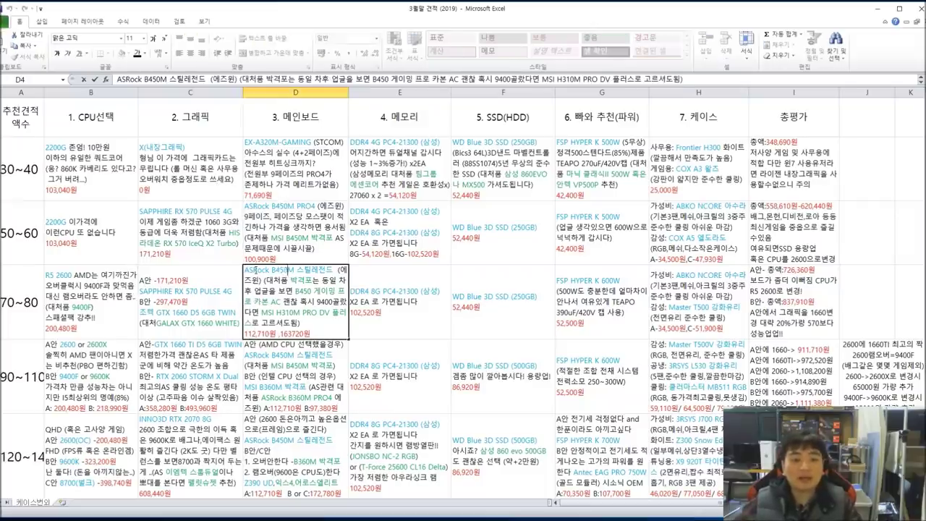
{"action": "left_click_drag", "start_coordinate": [255, 271], "coordinate": [347, 270]}
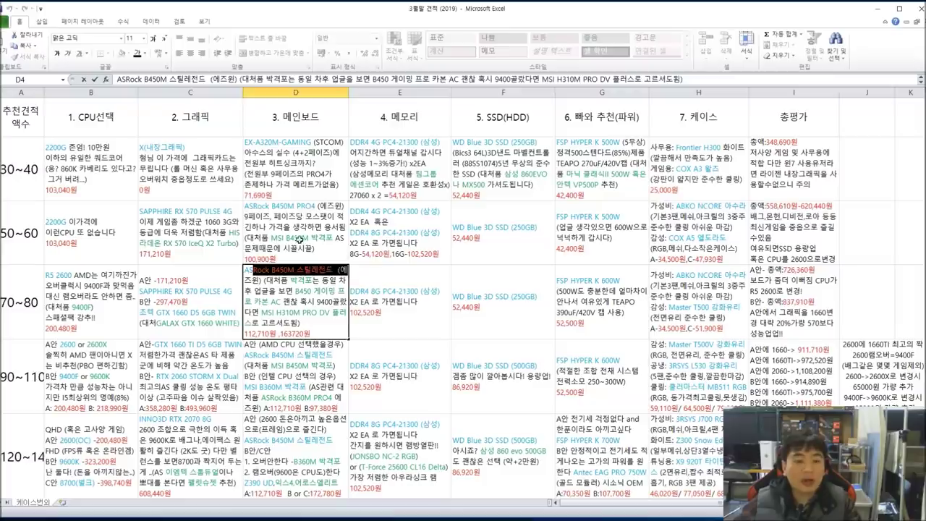
Step: Compare the ASRock B450M PRO4 with its green alternative MSI B450M 박격포 in the 50~60 row's mainboard cell
{"action": "double_click", "coordinate": [317, 205]}
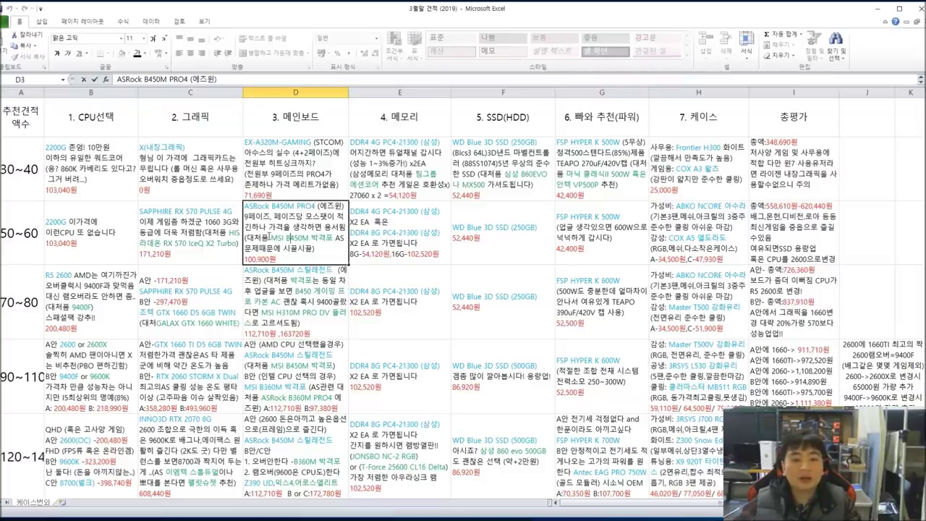
{"action": "left_click_drag", "start_coordinate": [284, 206], "coordinate": [330, 217]}
{"action": "left_click", "coordinate": [294, 207]}
{"action": "left_click_drag", "start_coordinate": [246, 207], "coordinate": [324, 215]}
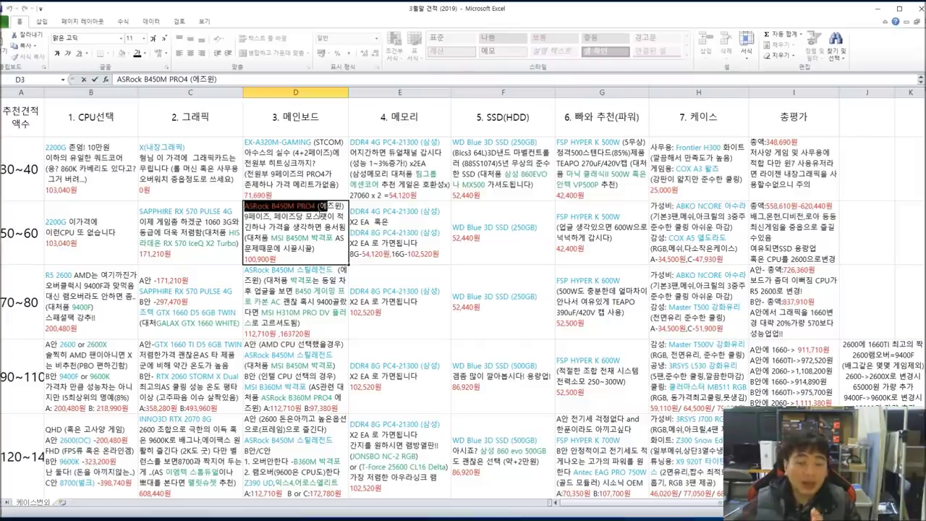
{"action": "left_click", "coordinate": [282, 239]}
{"action": "left_click_drag", "start_coordinate": [272, 239], "coordinate": [339, 239]}
{"action": "left_click", "coordinate": [321, 246]}
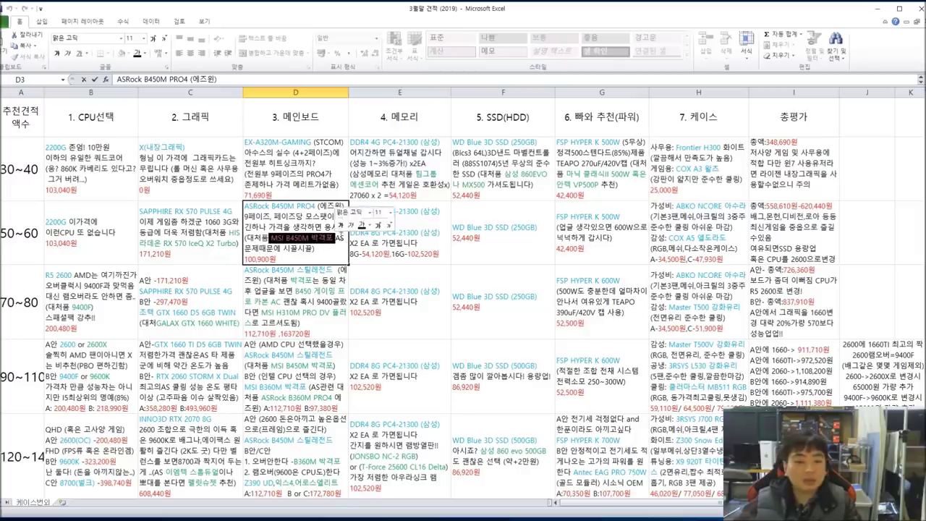
{"action": "left_click", "coordinate": [281, 207]}
{"action": "left_click_drag", "start_coordinate": [254, 206], "coordinate": [305, 216]}
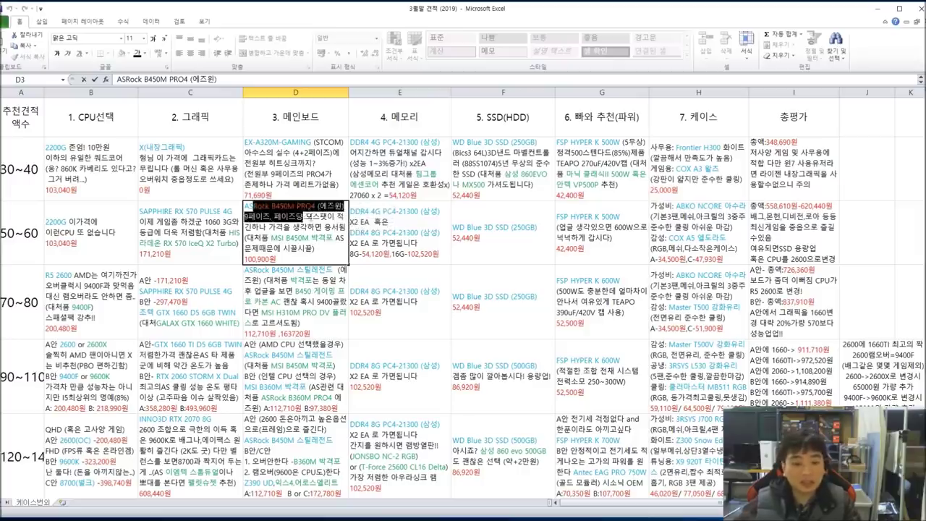
Step: Look over the mainboard, memory, SSD and power picks in the 50~60 and higher budget rows
{"action": "left_click", "coordinate": [294, 285]}
{"action": "left_click", "coordinate": [304, 362]}
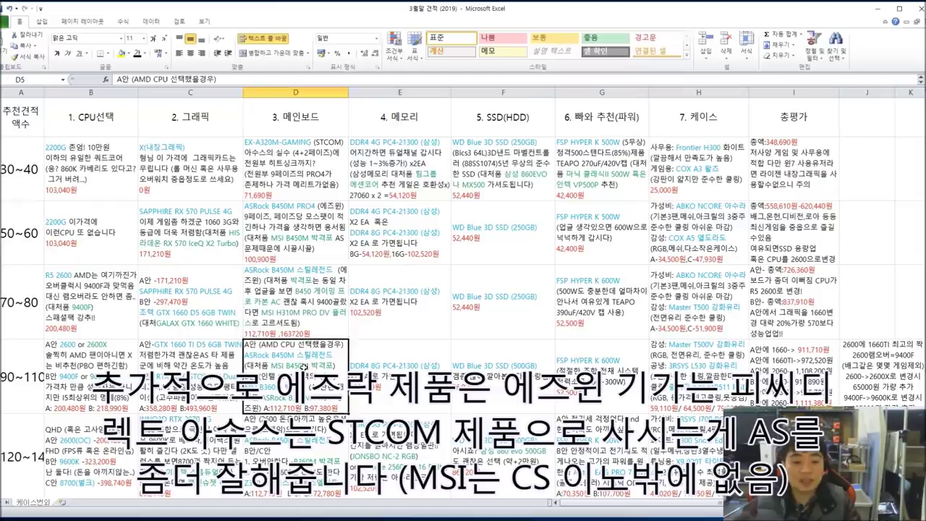
{"action": "left_click", "coordinate": [297, 435]}
{"action": "left_click", "coordinate": [398, 434]}
{"action": "left_click", "coordinate": [507, 362]}
{"action": "left_click", "coordinate": [601, 304]}
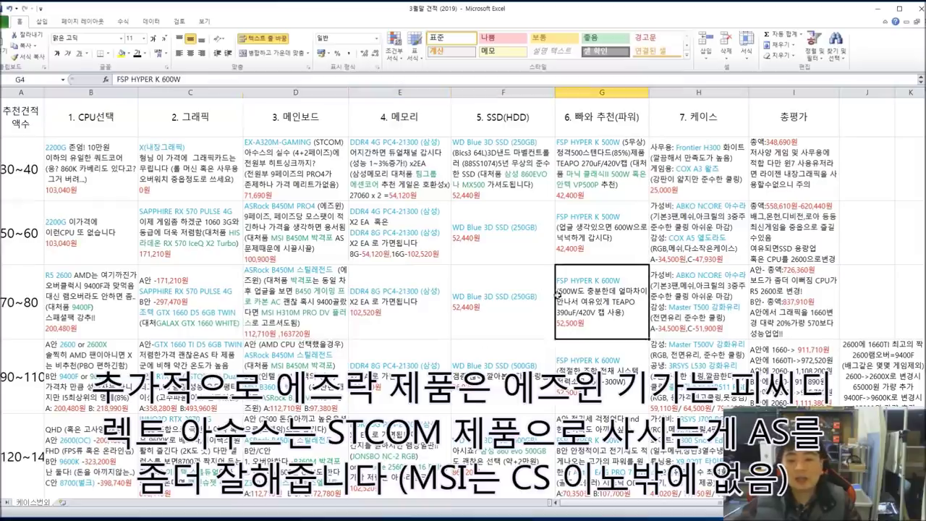
{"action": "left_click", "coordinate": [434, 244]}
{"action": "double_click", "coordinate": [435, 244]}
Step: Examine the 70~80 row's alternative mainboard MSI H310M PRO DV and its memory, SSD, power and case picks
{"action": "double_click", "coordinate": [320, 291]}
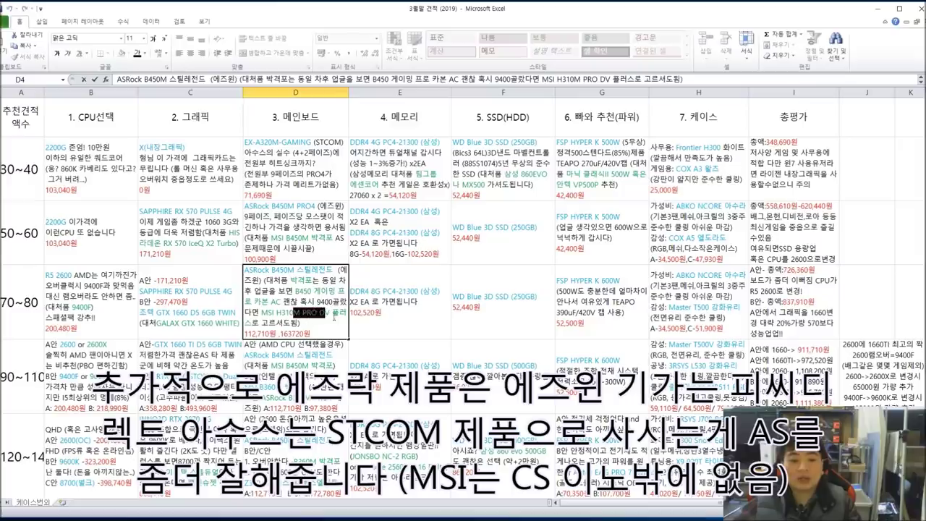
{"action": "left_click", "coordinate": [421, 319]}
{"action": "left_click", "coordinate": [506, 312]}
{"action": "left_click", "coordinate": [619, 311]}
{"action": "left_click", "coordinate": [728, 309]}
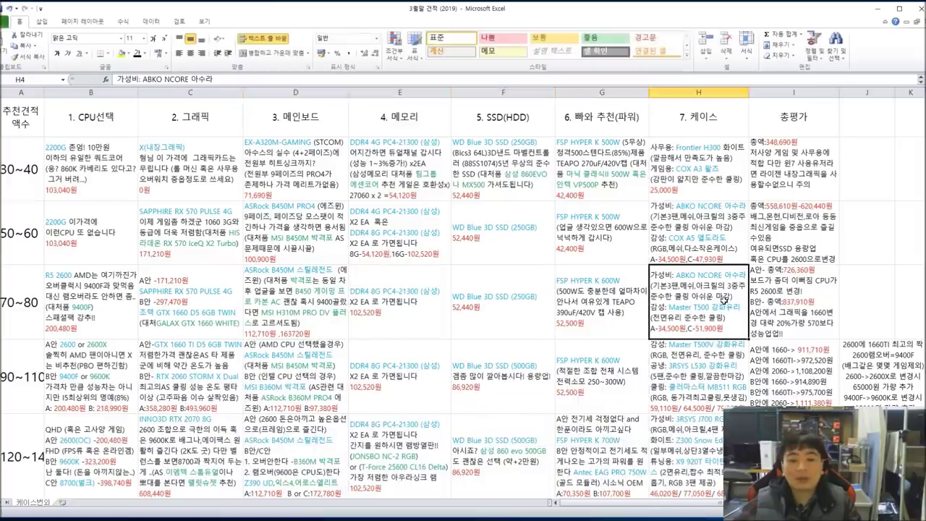
{"action": "scroll", "coordinate": [640, 387], "scroll_direction": "down", "scroll_amount": 1}
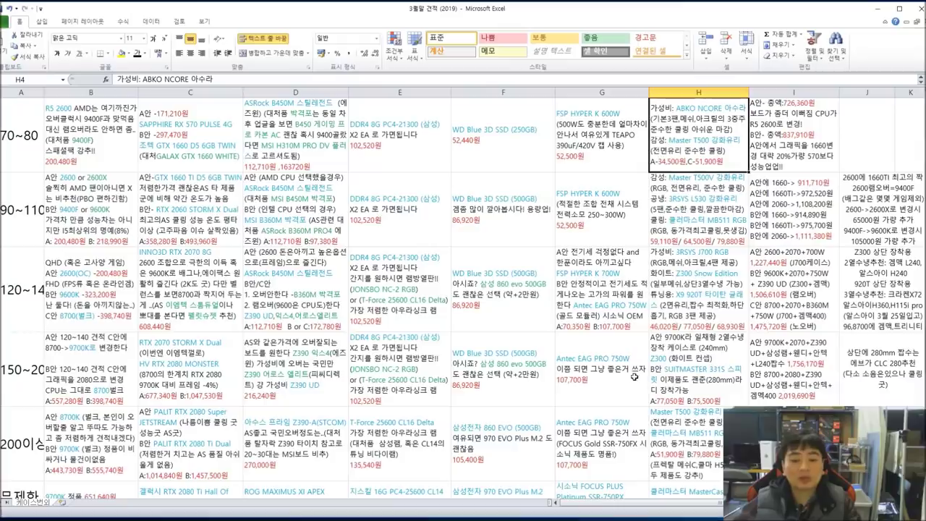
Step: Highlight the whole 30~40 budget row from its label to 총평가, and examine its CPU pick, the 2200G
{"action": "scroll", "coordinate": [636, 375], "scroll_direction": "down", "scroll_amount": 1}
{"action": "scroll", "coordinate": [635, 374], "scroll_direction": "up", "scroll_amount": 2}
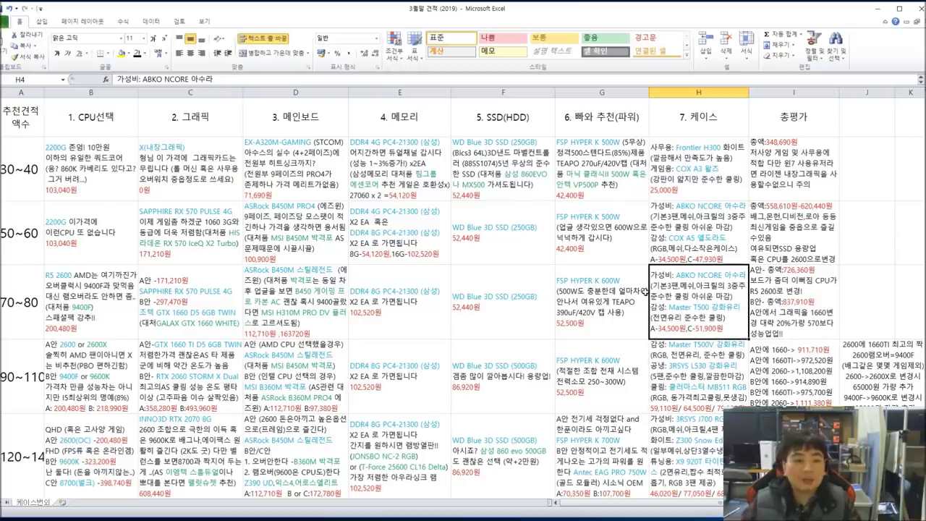
{"action": "left_click", "coordinate": [83, 141]}
{"action": "left_click_drag", "start_coordinate": [20, 162], "coordinate": [752, 172]}
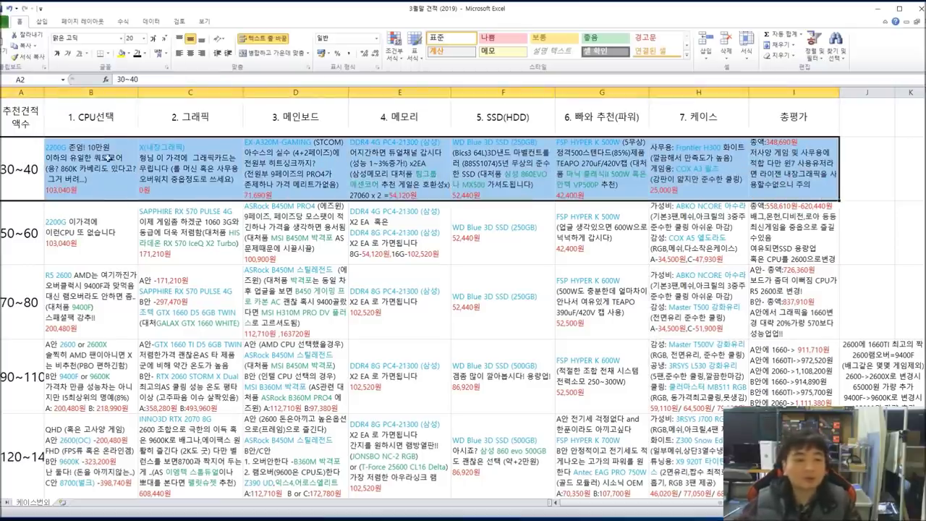
{"action": "left_click", "coordinate": [74, 176]}
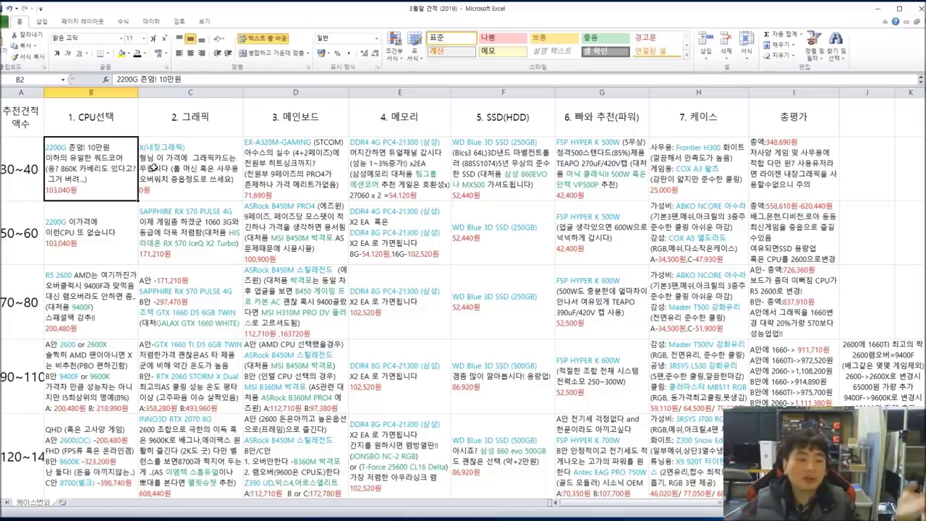
Step: Examine the 30~40 row's graphics cell, which relies on the built-in graphics (내장그래픽)
{"action": "key", "text": "Right"}
{"action": "key", "text": "Right"}
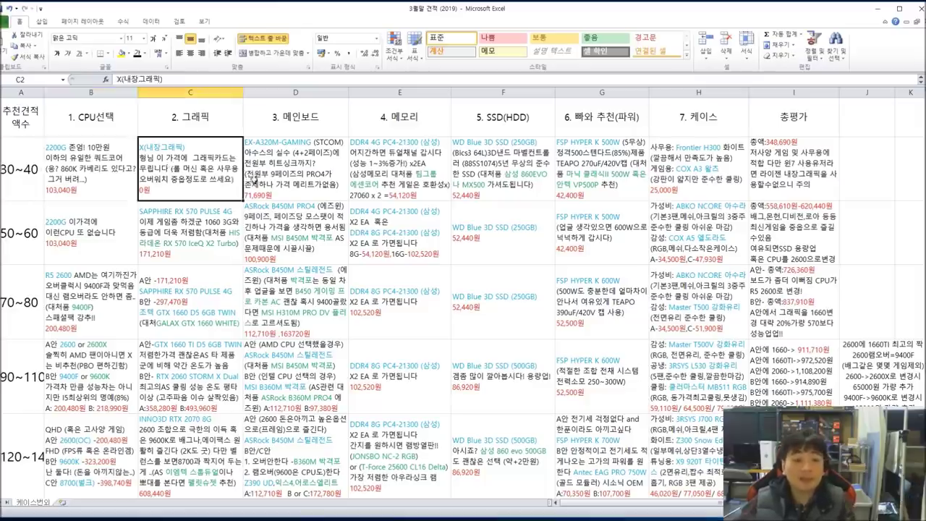
{"action": "left_click", "coordinate": [178, 184]}
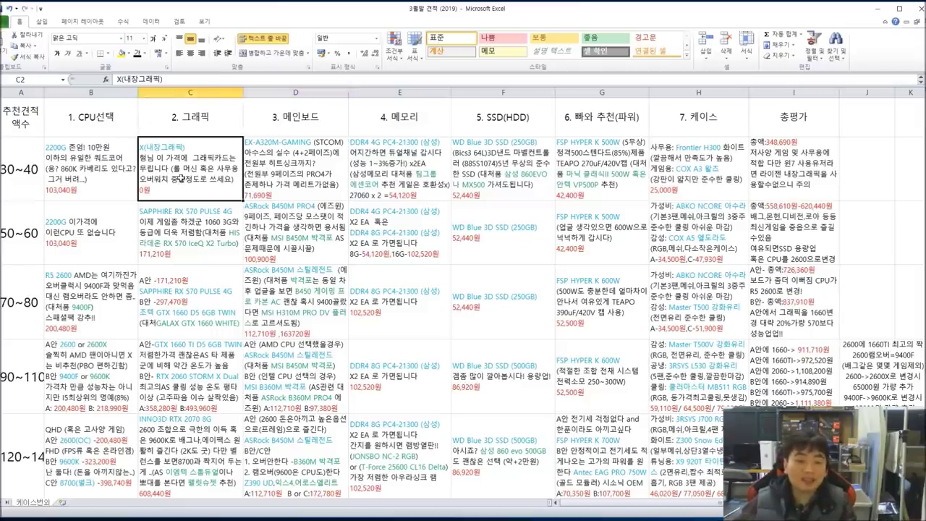
{"action": "double_click", "coordinate": [163, 153]}
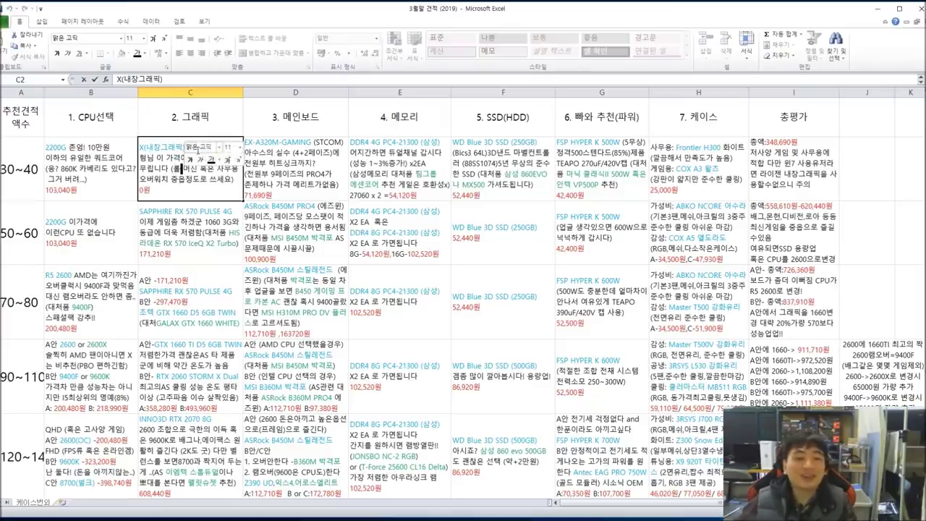
{"action": "left_click", "coordinate": [167, 158]}
Step: Examine the 30~40 row's mainboard EX-A320M-GAMING and its memory pick DDR4 4G PC4-21300 (삼성)
{"action": "left_click", "coordinate": [288, 182]}
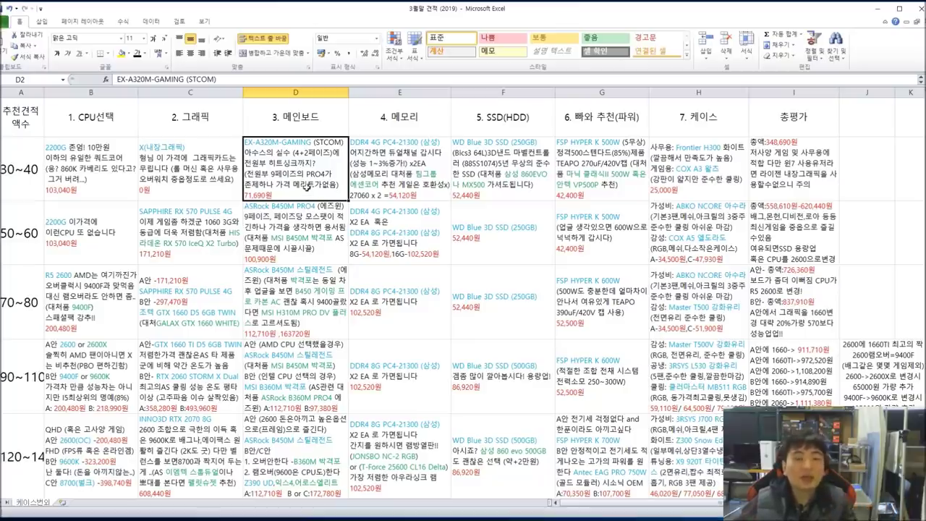
{"action": "left_click", "coordinate": [215, 160]}
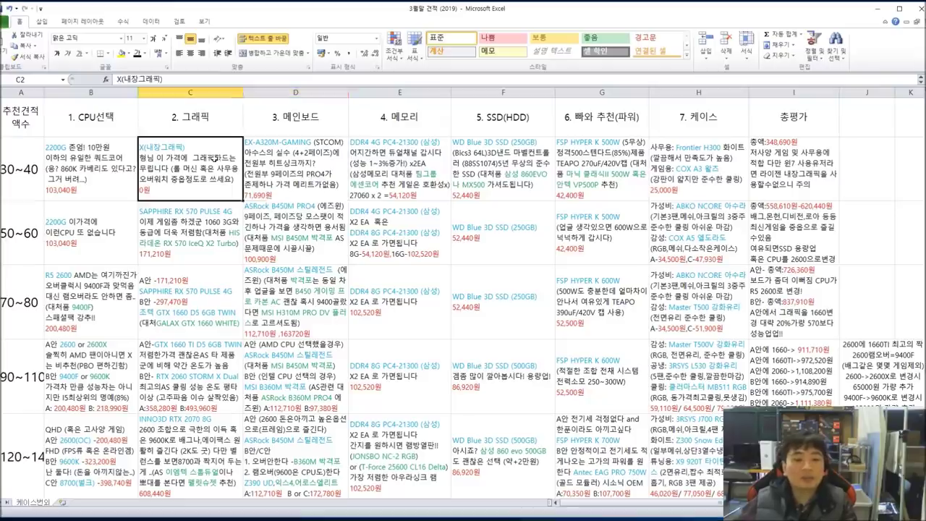
{"action": "left_click", "coordinate": [310, 161]}
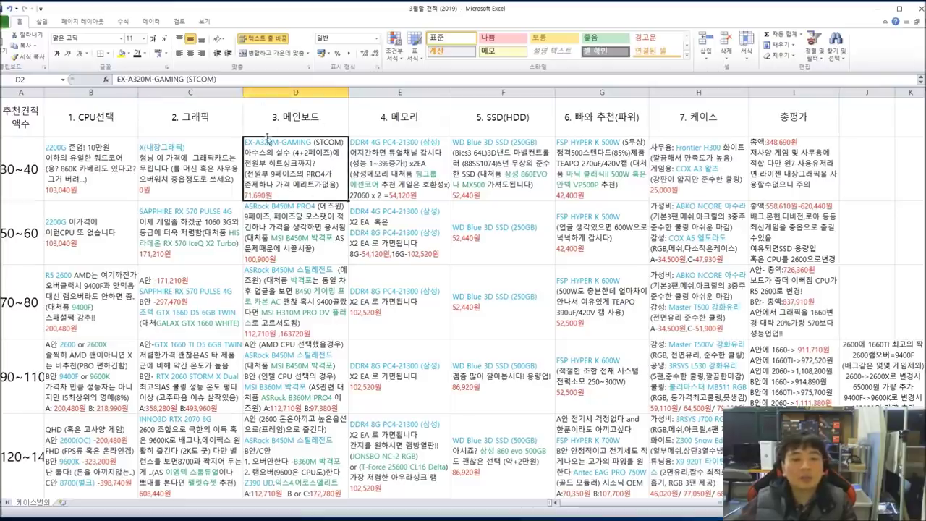
{"action": "left_click", "coordinate": [418, 187]}
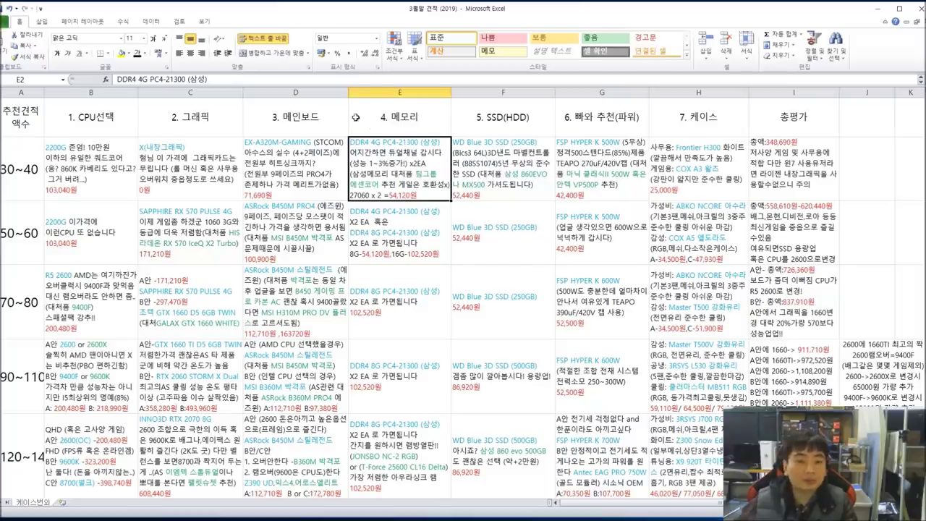
{"action": "left_click", "coordinate": [299, 170]}
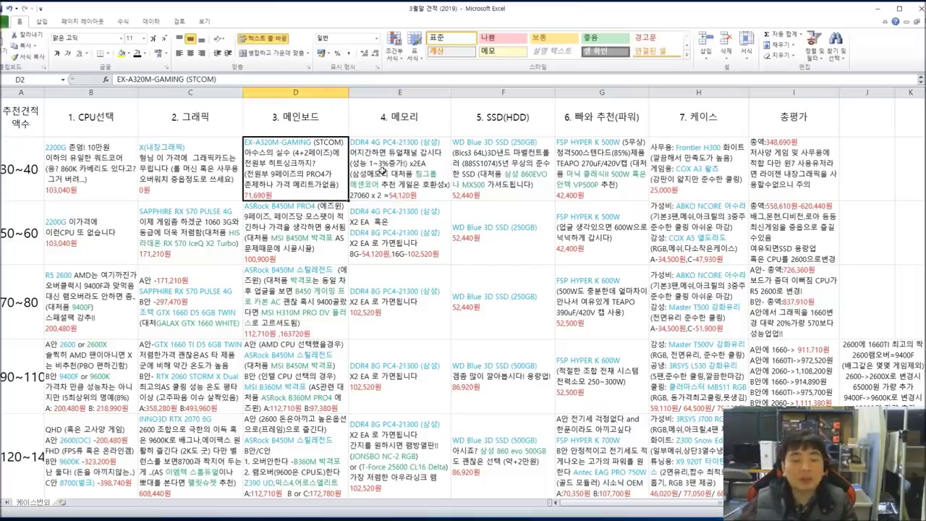
{"action": "left_click", "coordinate": [382, 172]}
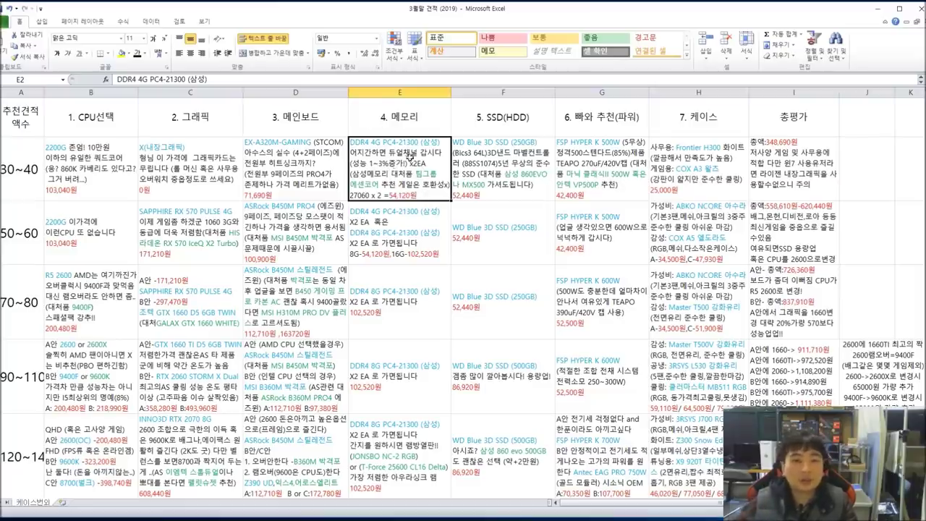
Step: Compare the WD Blue 3D SSD (250GB) with its alternatives 삼성 860EVO and MX500 in the 30~40 row's SSD cell
{"action": "left_click", "coordinate": [492, 174]}
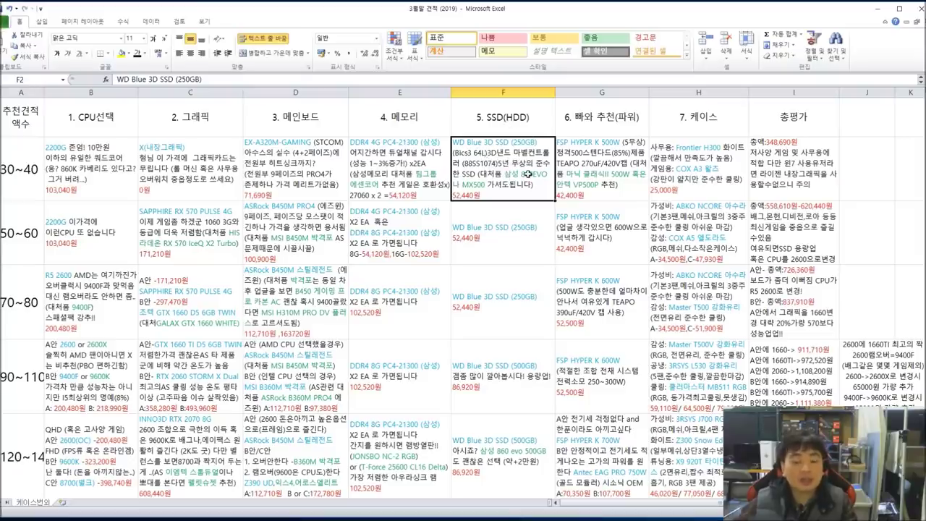
{"action": "left_click", "coordinate": [593, 169]}
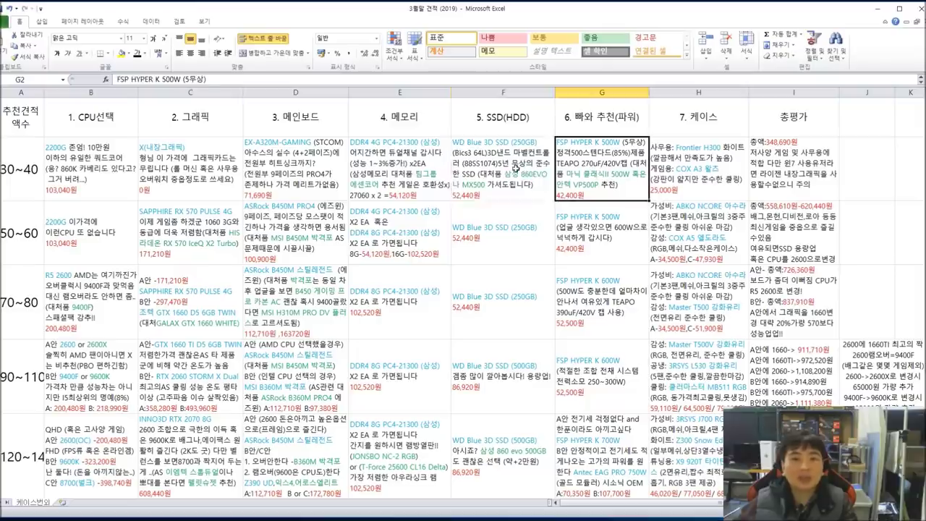
{"action": "left_click", "coordinate": [515, 170]}
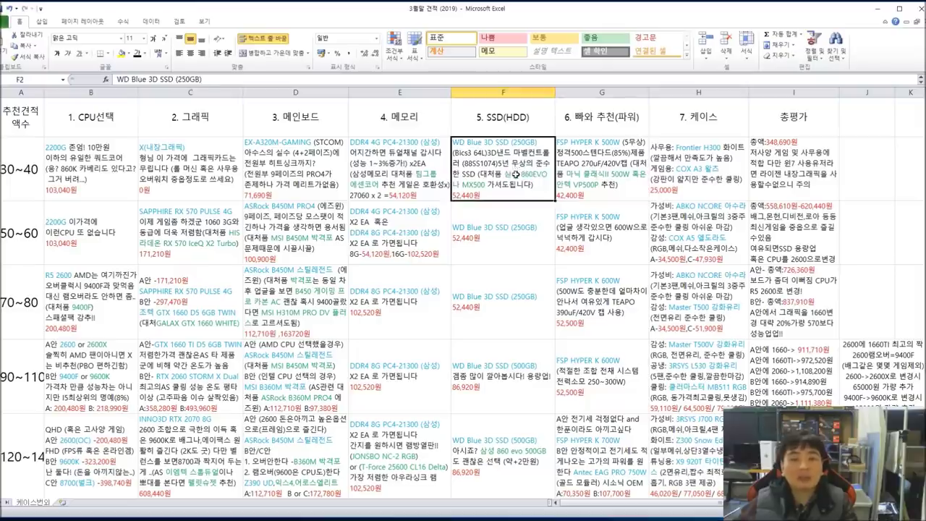
{"action": "double_click", "coordinate": [460, 150]}
{"action": "left_click_drag", "start_coordinate": [455, 143], "coordinate": [506, 163]}
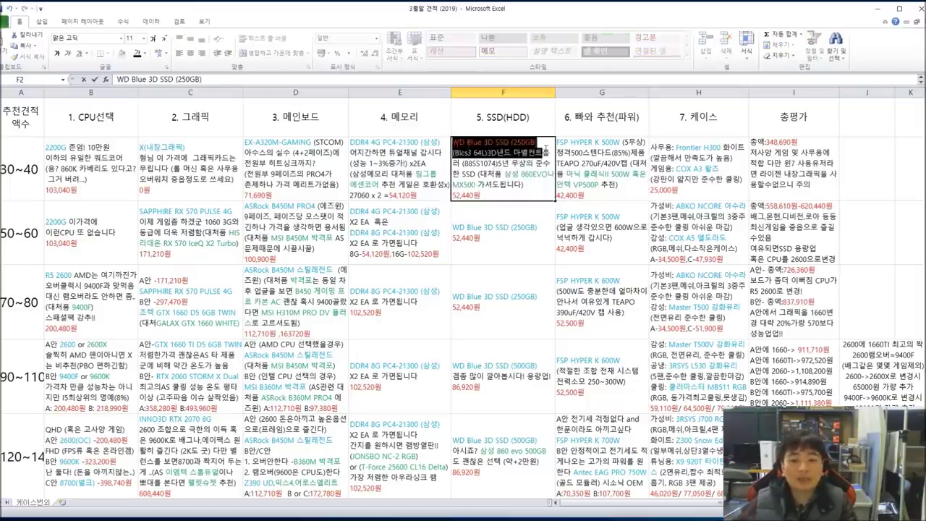
{"action": "left_click", "coordinate": [517, 175]}
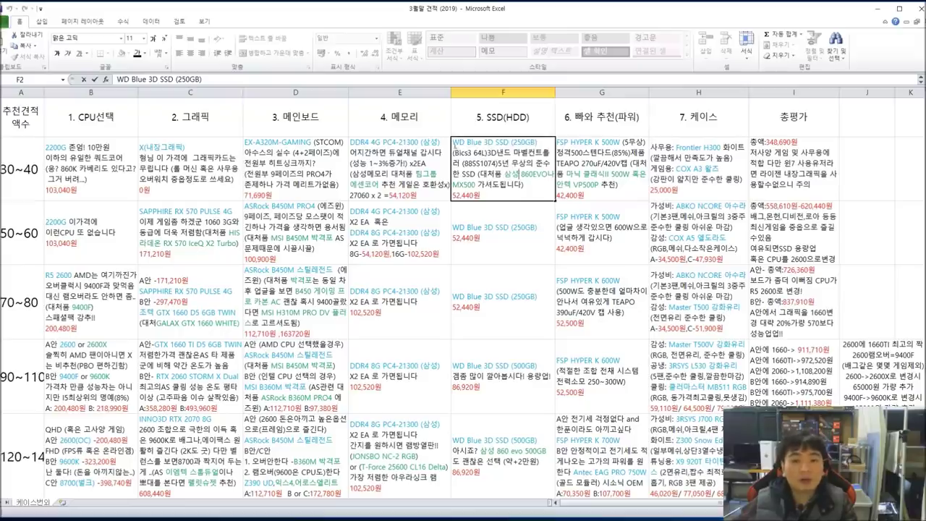
{"action": "left_click_drag", "start_coordinate": [453, 143], "coordinate": [533, 179]}
{"action": "left_click", "coordinate": [485, 143]}
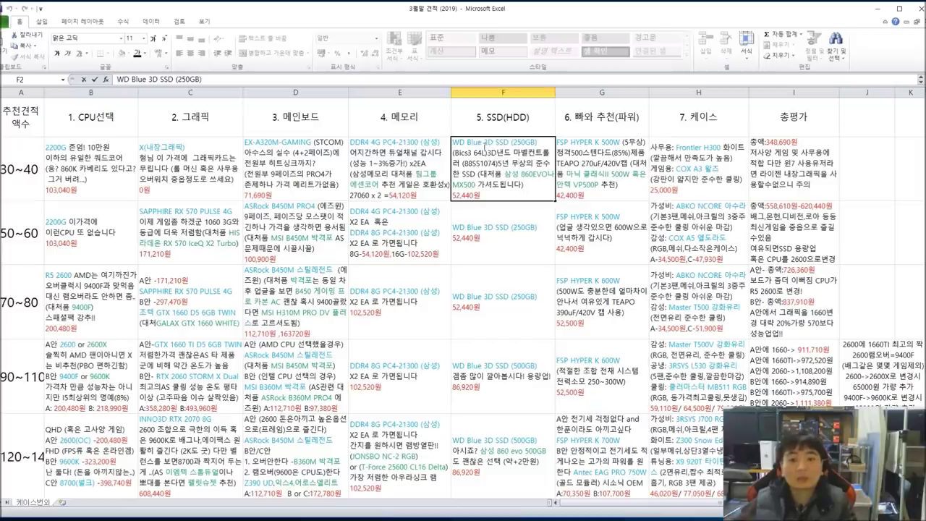
{"action": "left_click_drag", "start_coordinate": [453, 143], "coordinate": [548, 176]}
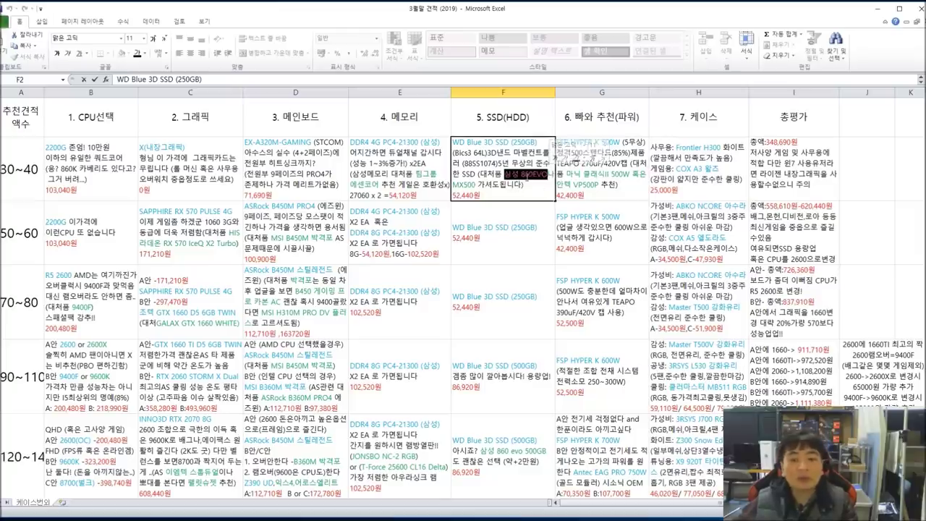
{"action": "left_click", "coordinate": [527, 180]}
{"action": "left_click_drag", "start_coordinate": [475, 185], "coordinate": [453, 186]}
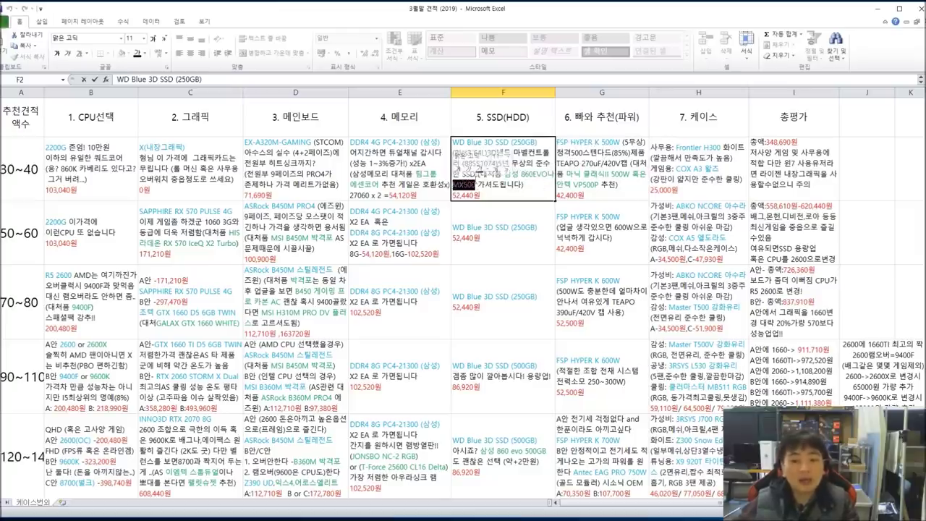
{"action": "left_click", "coordinate": [506, 193]}
Step: Compare the FSP HYPER K 500W with its alternatives 마닉 클래식II 500W and 안텍 VP500P in the 30~40 row's power cell
{"action": "left_click", "coordinate": [611, 175]}
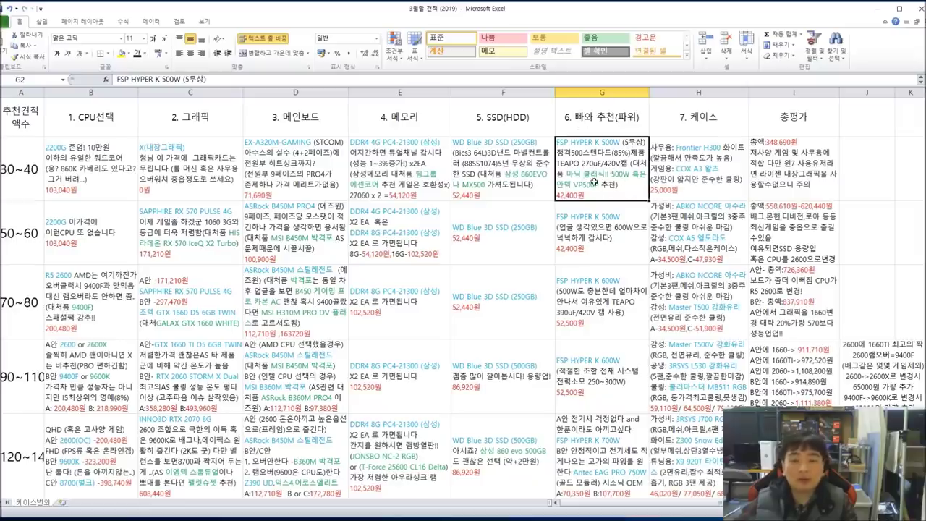
{"action": "left_click", "coordinate": [545, 181]}
{"action": "left_click", "coordinate": [624, 179]}
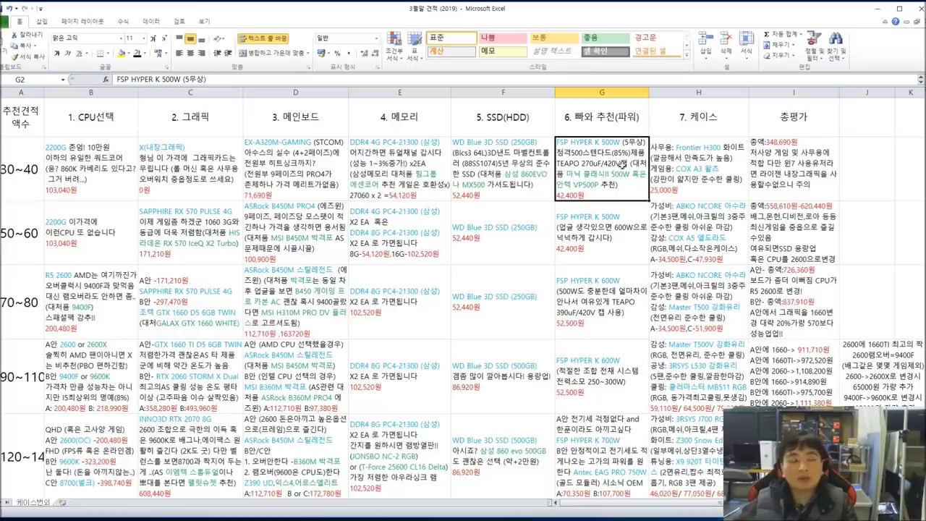
{"action": "double_click", "coordinate": [596, 149]}
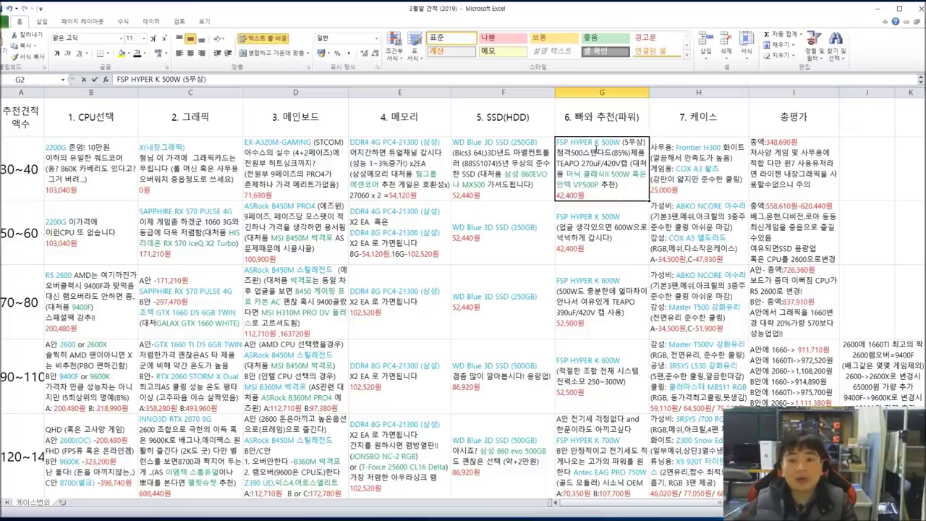
{"action": "left_click_drag", "start_coordinate": [645, 143], "coordinate": [570, 143]}
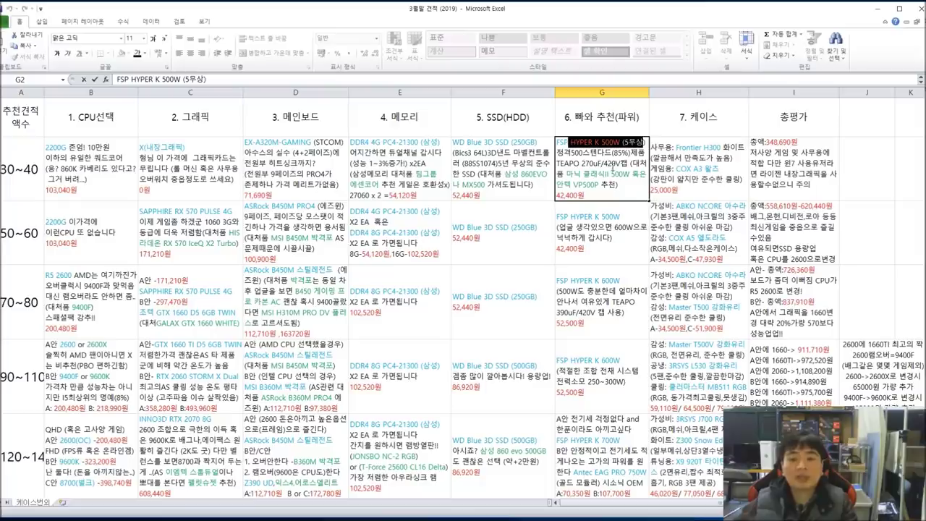
{"action": "left_click", "coordinate": [615, 172]}
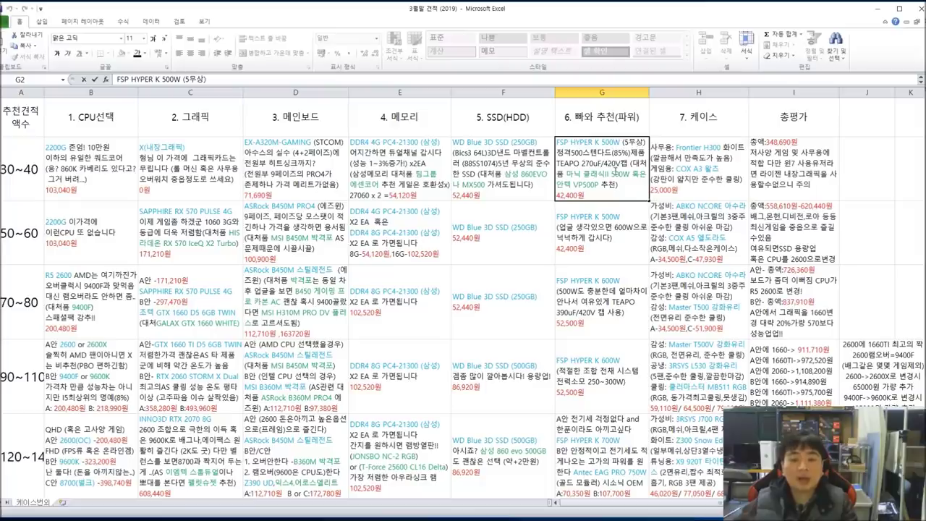
{"action": "left_click_drag", "start_coordinate": [624, 189], "coordinate": [559, 139]}
{"action": "left_click", "coordinate": [609, 175]}
{"action": "left_click_drag", "start_coordinate": [620, 190], "coordinate": [602, 164]}
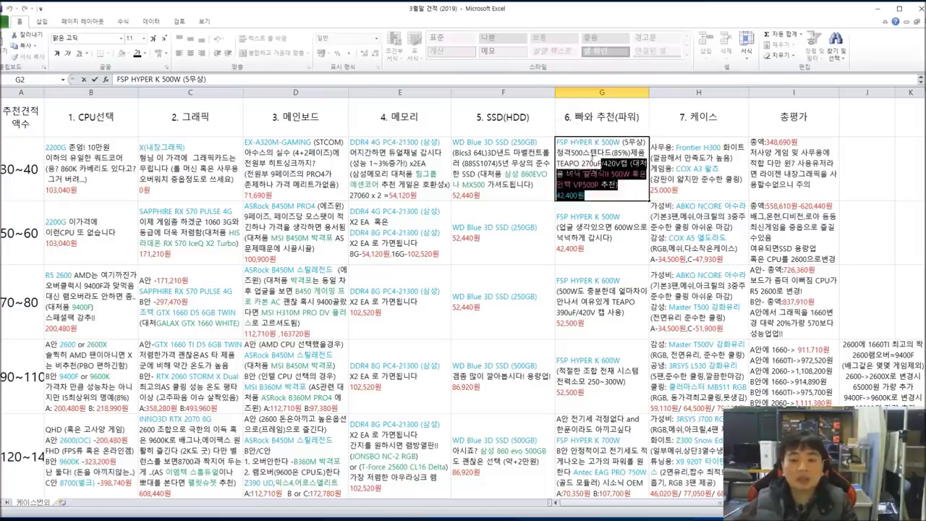
Step: Examine the 30~40 row's case picks, view the COX A3 왈츠 풀 아크릴 product page in Chrome, and close it
{"action": "left_click", "coordinate": [686, 172]}
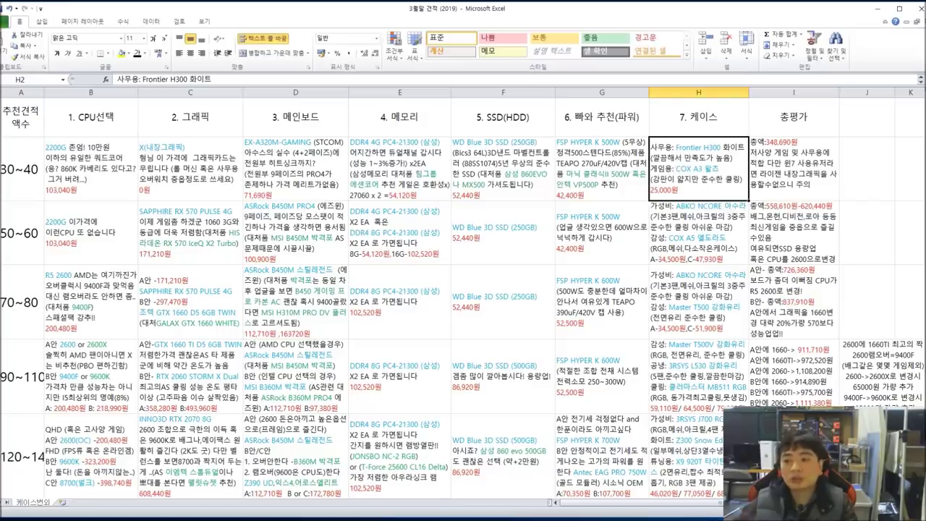
{"action": "key", "text": "super+d"}
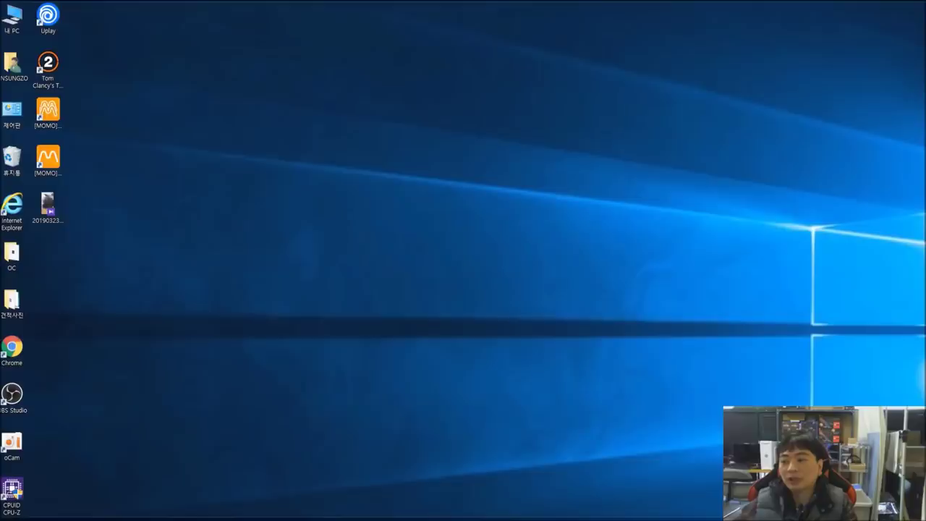
{"action": "key", "text": "super+d"}
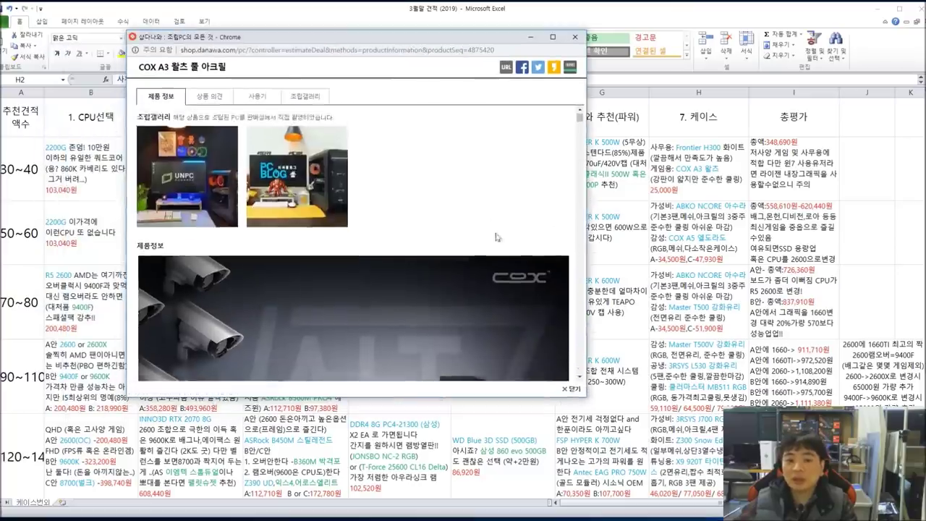
{"action": "scroll", "coordinate": [496, 237], "scroll_direction": "down", "scroll_amount": 5}
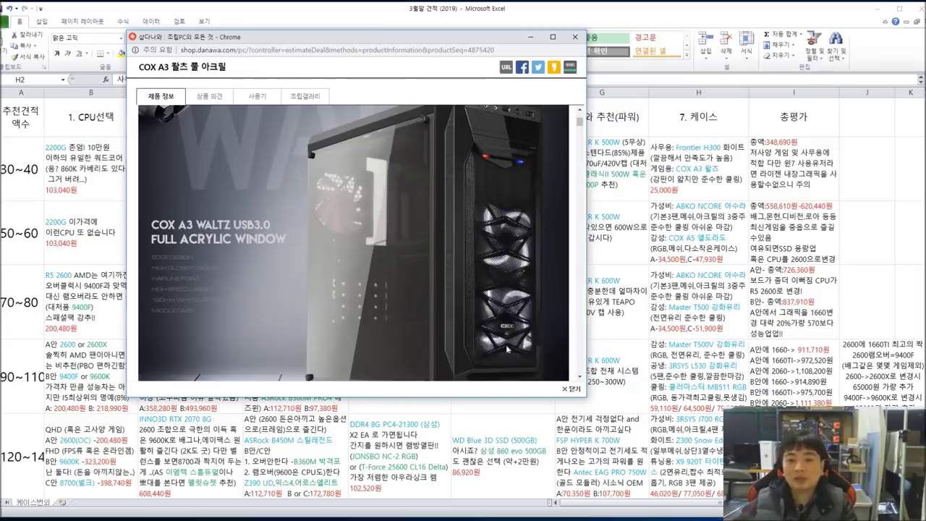
{"action": "left_click", "coordinate": [575, 36]}
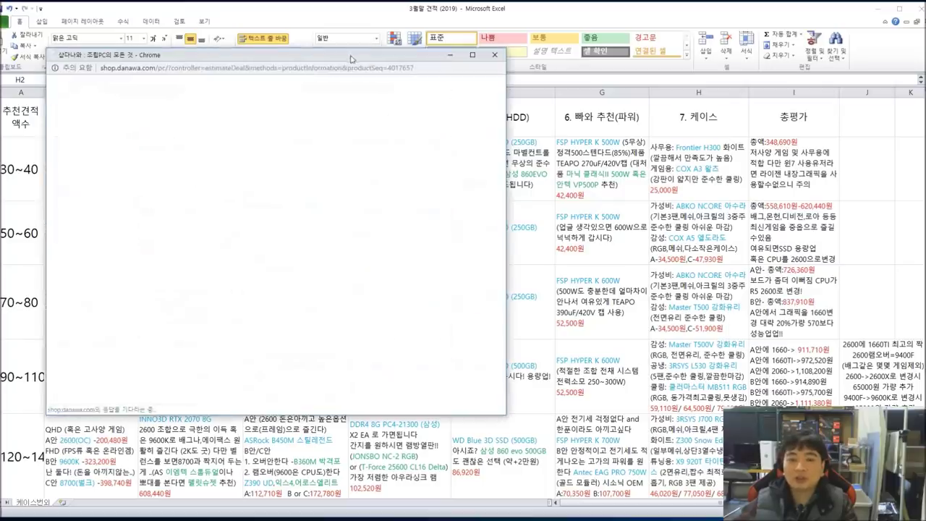
Step: View the Frontier H300 화이트 product page, close it, and check the 30~40 row's 총평가 cell in Excel
{"action": "scroll", "coordinate": [569, 198], "scroll_direction": "down", "scroll_amount": 8}
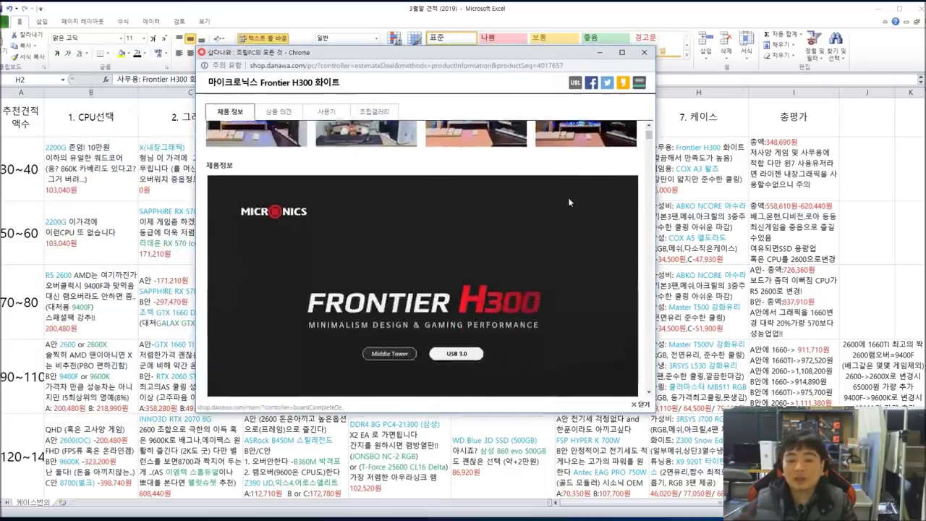
{"action": "scroll", "coordinate": [561, 203], "scroll_direction": "down", "scroll_amount": 5}
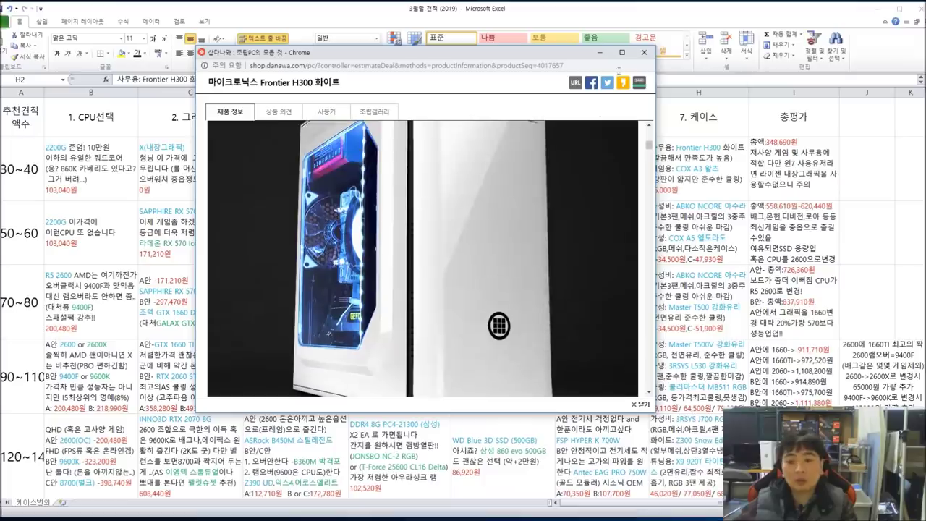
{"action": "left_click", "coordinate": [644, 53]}
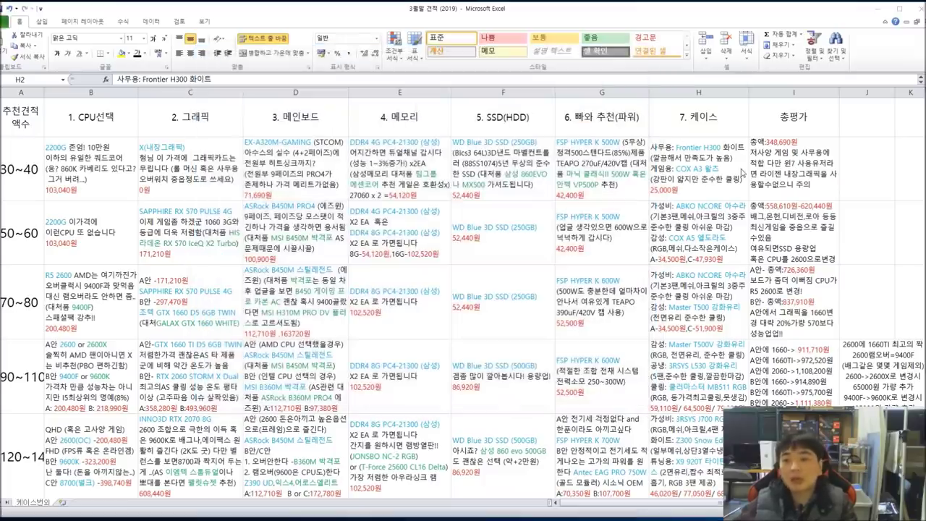
{"action": "left_click", "coordinate": [796, 165]}
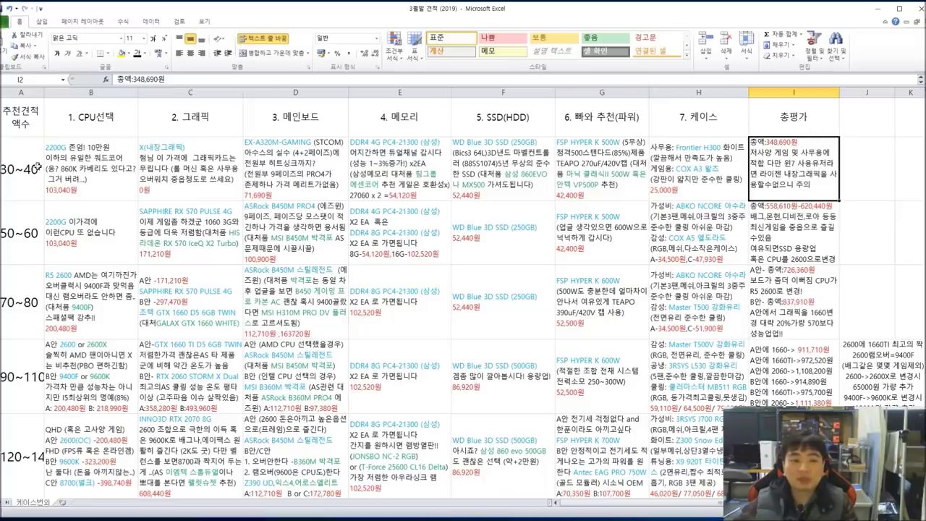
Step: Review the whole 30~40 row from its budget label through to the 총평가 cell
{"action": "left_click_drag", "start_coordinate": [36, 168], "coordinate": [793, 159]}
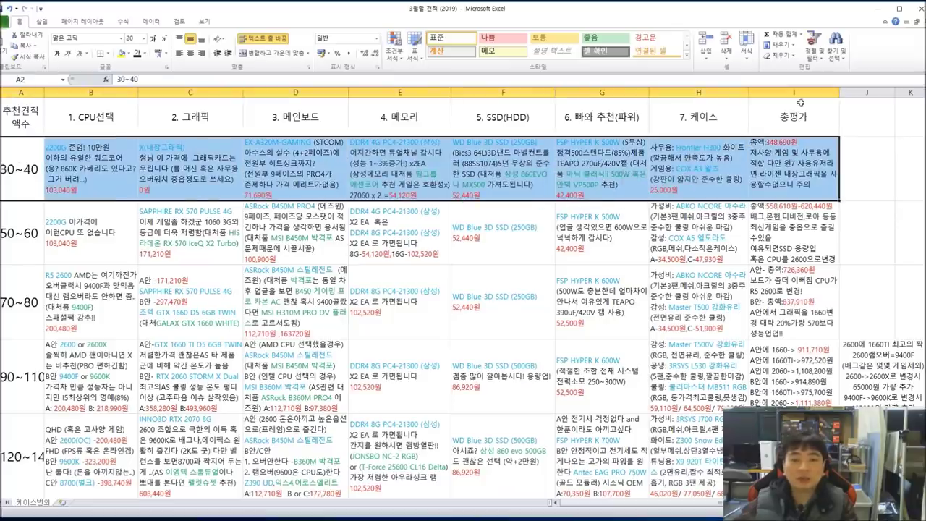
{"action": "left_click", "coordinate": [875, 165]}
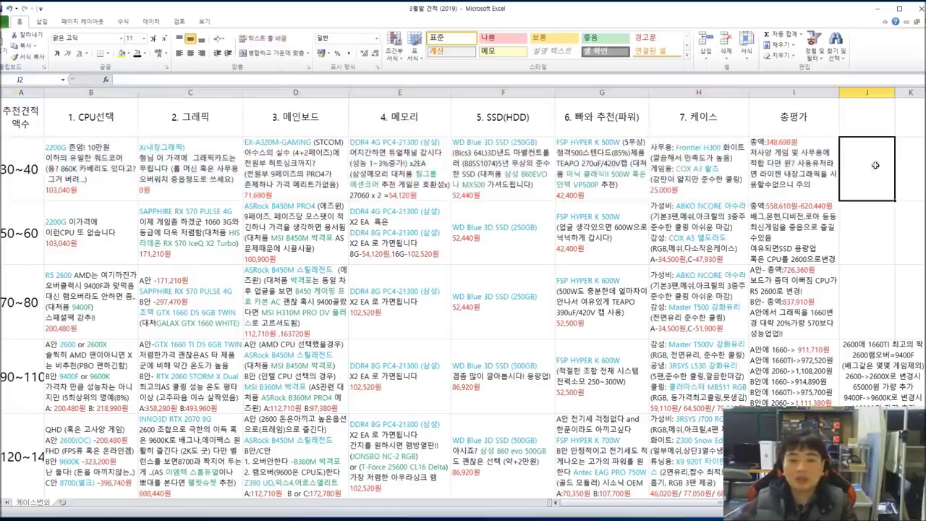
{"action": "left_click_drag", "start_coordinate": [875, 165], "coordinate": [32, 162]}
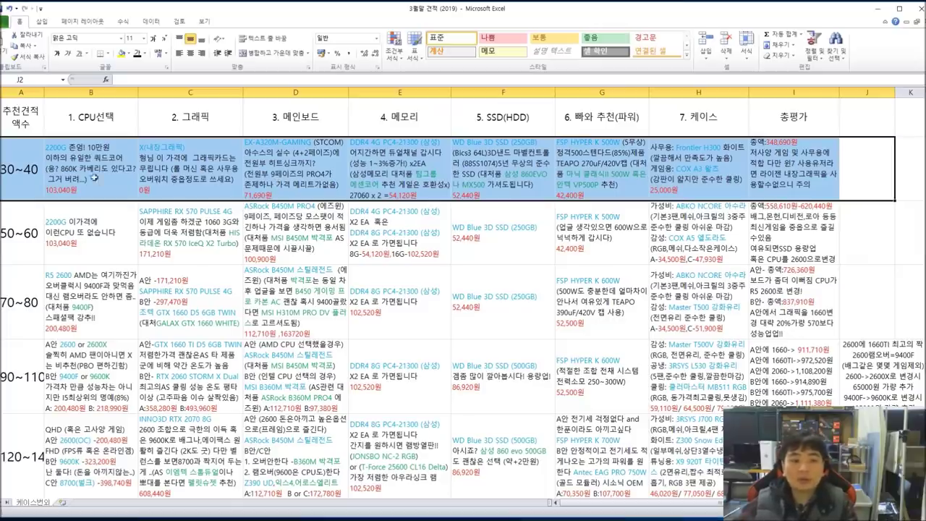
{"action": "left_click_drag", "start_coordinate": [875, 166], "coordinate": [29, 164]}
Step: Start on the 50~60 row and check its CPU pick, the 2200G, against the 30~40 row's parts
{"action": "left_click", "coordinate": [40, 245]}
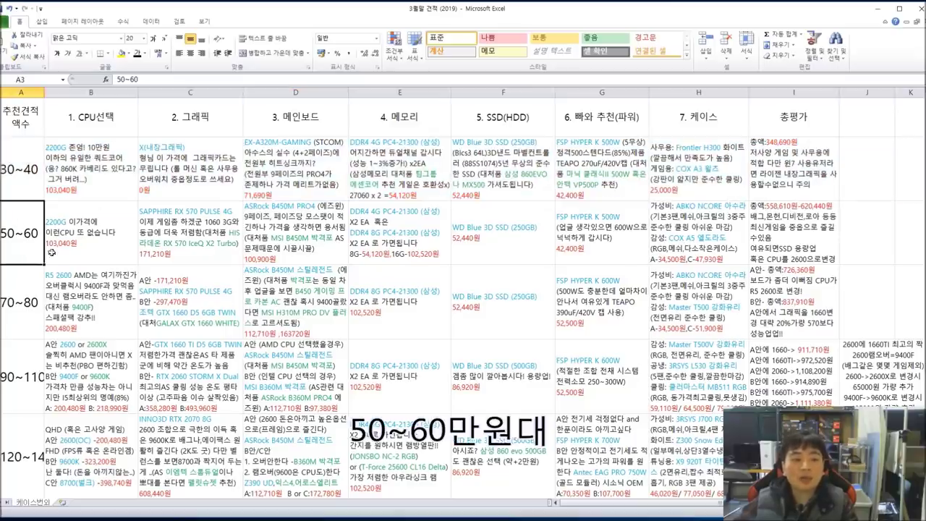
{"action": "left_click", "coordinate": [92, 253]}
{"action": "left_click_drag", "start_coordinate": [86, 167], "coordinate": [789, 168]}
{"action": "left_click", "coordinate": [138, 253]}
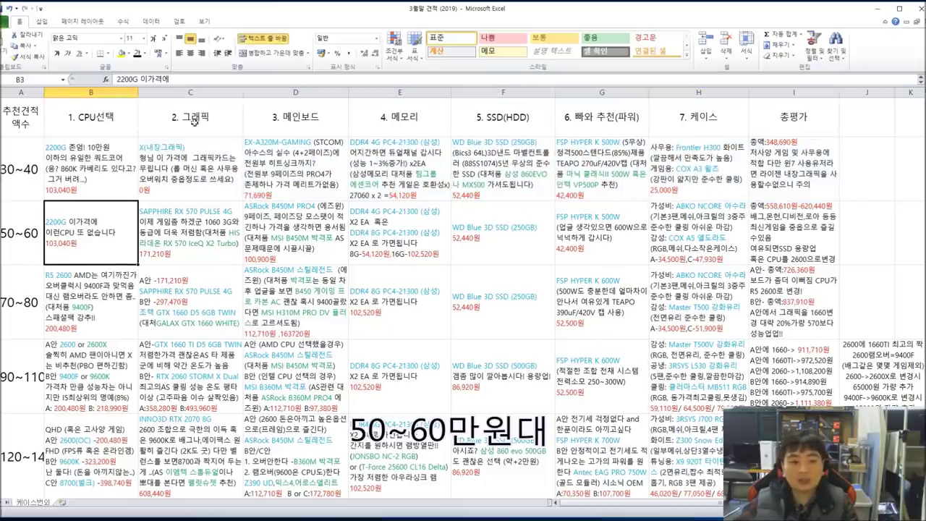
Step: Examine the SAPPHIRE RX 570 PULSE 4G pick in the 50~60 row's graphics cell
{"action": "left_click", "coordinate": [191, 243]}
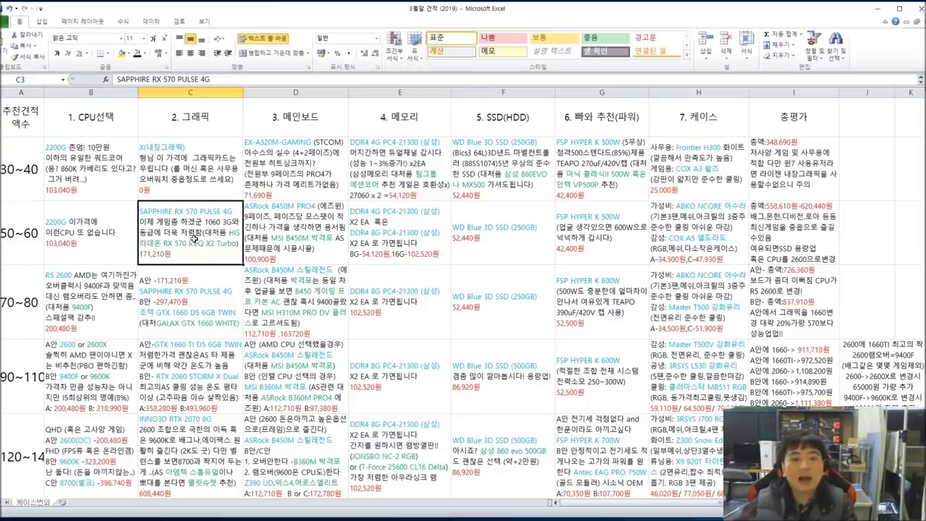
{"action": "double_click", "coordinate": [199, 224]}
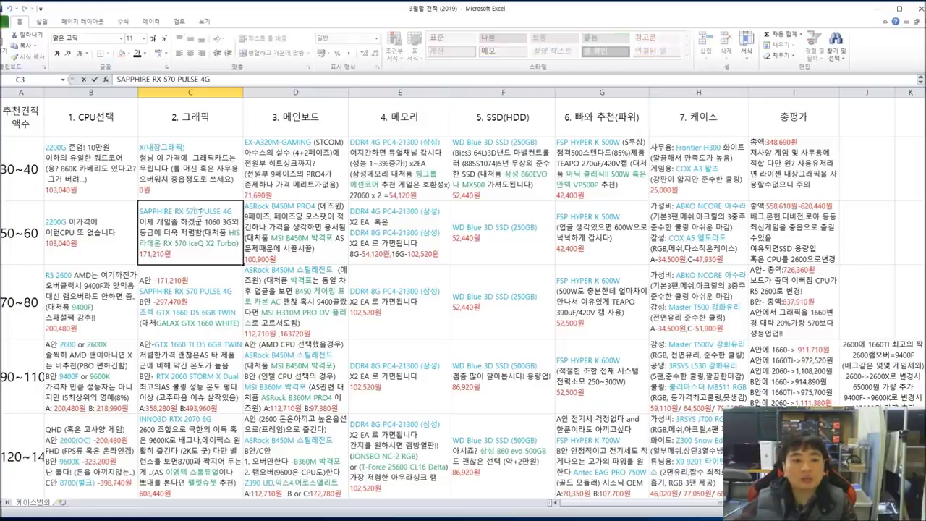
{"action": "left_click_drag", "start_coordinate": [199, 212], "coordinate": [172, 211]}
{"action": "left_click", "coordinate": [185, 222]}
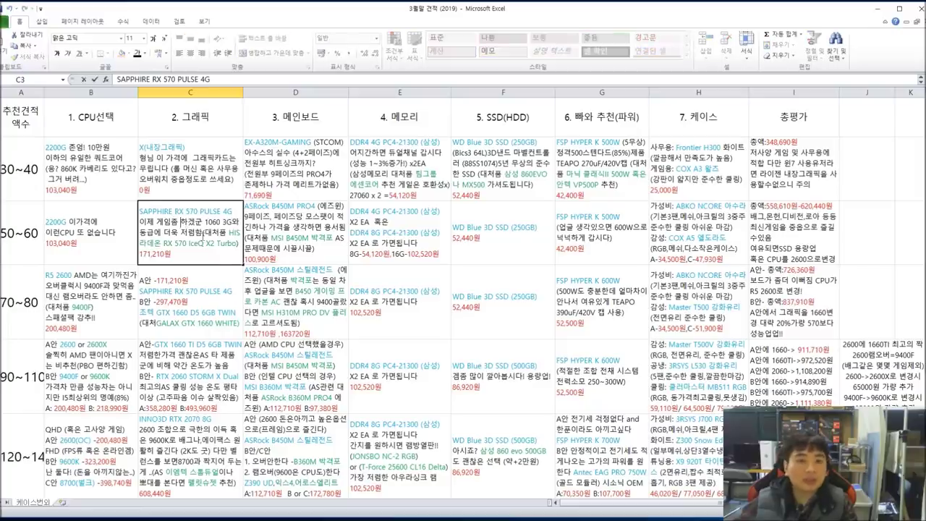
{"action": "key", "text": "Escape"}
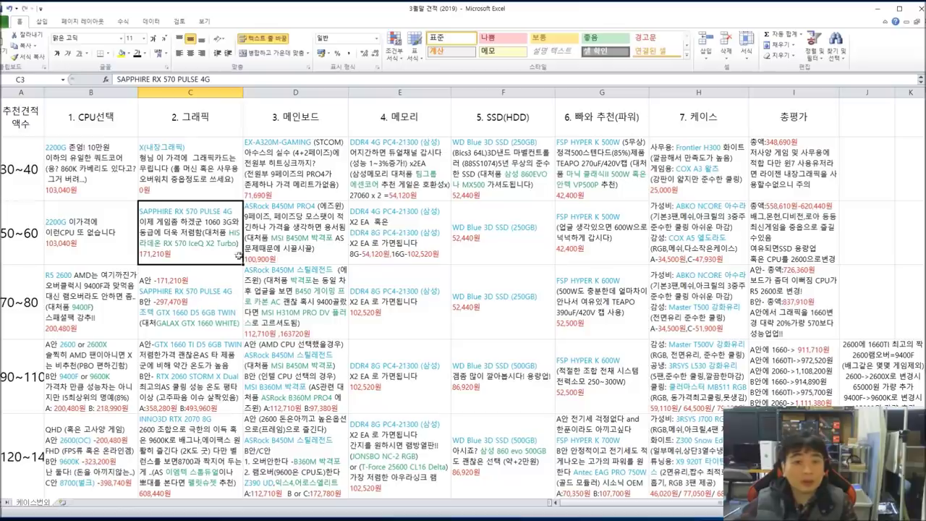
Step: Compare the SAPPHIRE RX 570 PULSE 4G with its alternative HIS 라데온 RX 570 IceQ X2 Turbo in the 50~60 row's graphics cell
{"action": "double_click", "coordinate": [210, 222]}
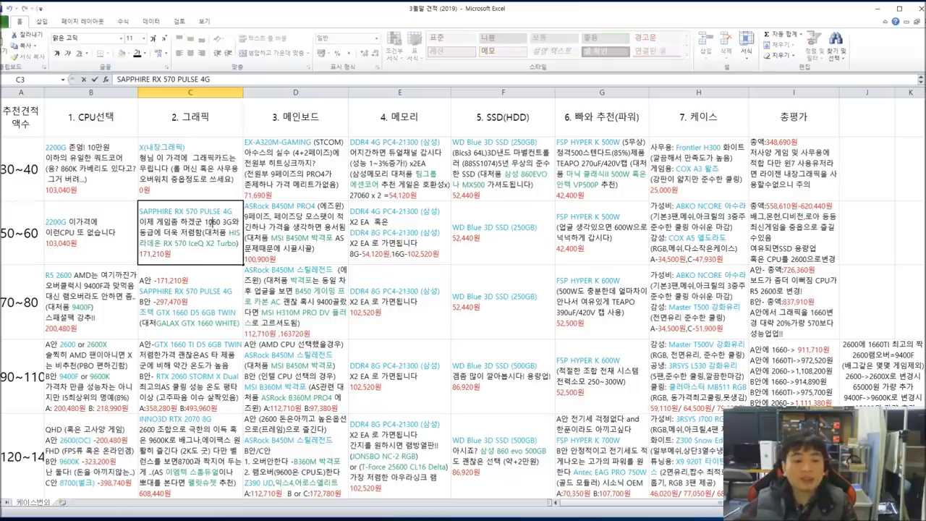
{"action": "left_click_drag", "start_coordinate": [144, 211], "coordinate": [239, 255]}
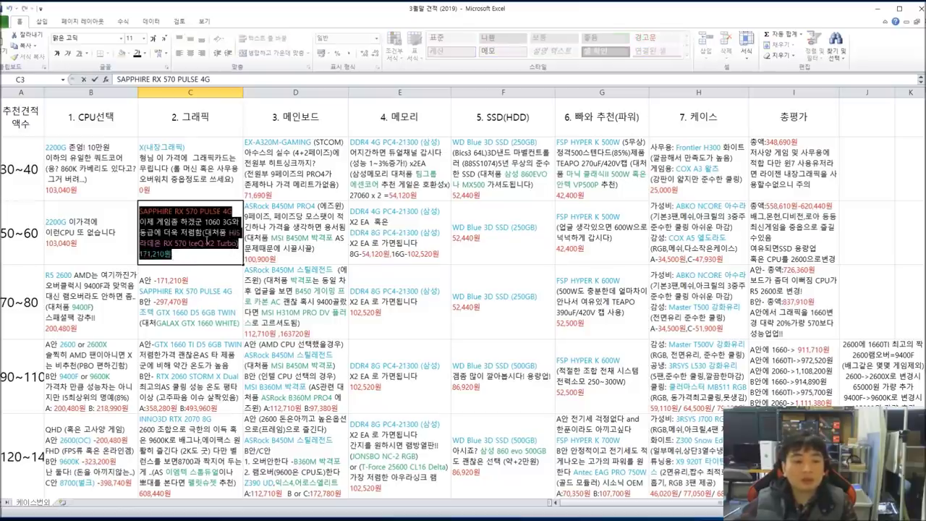
{"action": "left_click", "coordinate": [208, 243]}
{"action": "left_click_drag", "start_coordinate": [142, 211], "coordinate": [236, 212]}
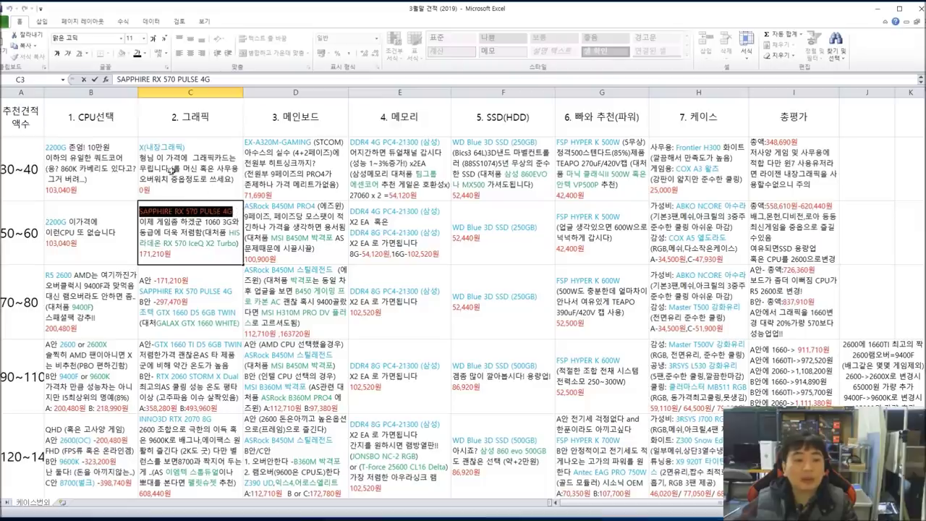
{"action": "left_click_drag", "start_coordinate": [163, 244], "coordinate": [205, 244]}
{"action": "mouse_move", "coordinate": [148, 212]}
{"action": "left_mouse_down"}
{"action": "mouse_move", "coordinate": [218, 224]}
{"action": "mouse_move", "coordinate": [230, 244]}
{"action": "mouse_move", "coordinate": [199, 259]}
{"action": "mouse_move", "coordinate": [142, 222]}
{"action": "mouse_move", "coordinate": [143, 211]}
{"action": "left_mouse_up"}
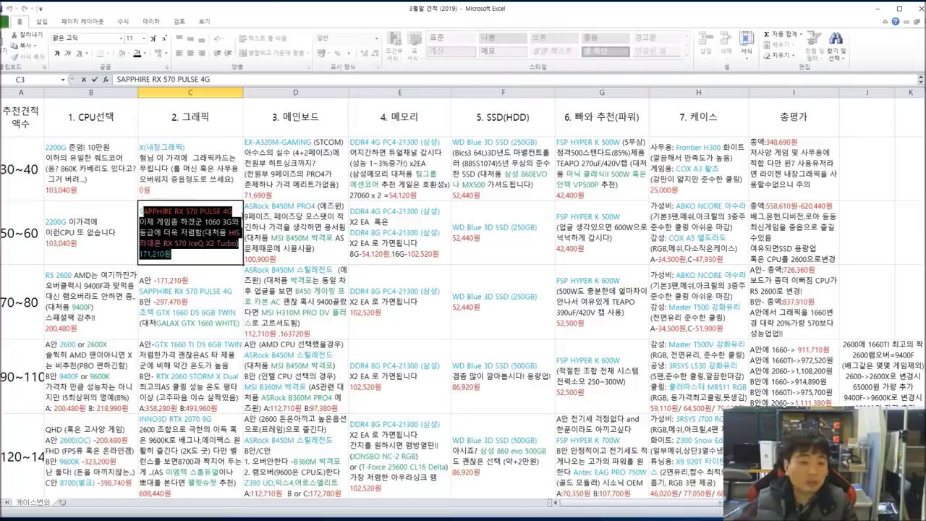
Step: Compare the ASRock B450M PRO4 with its alternative MSI B450M 박격포 in the 50~60 row's mainboard cell
{"action": "left_click", "coordinate": [311, 230]}
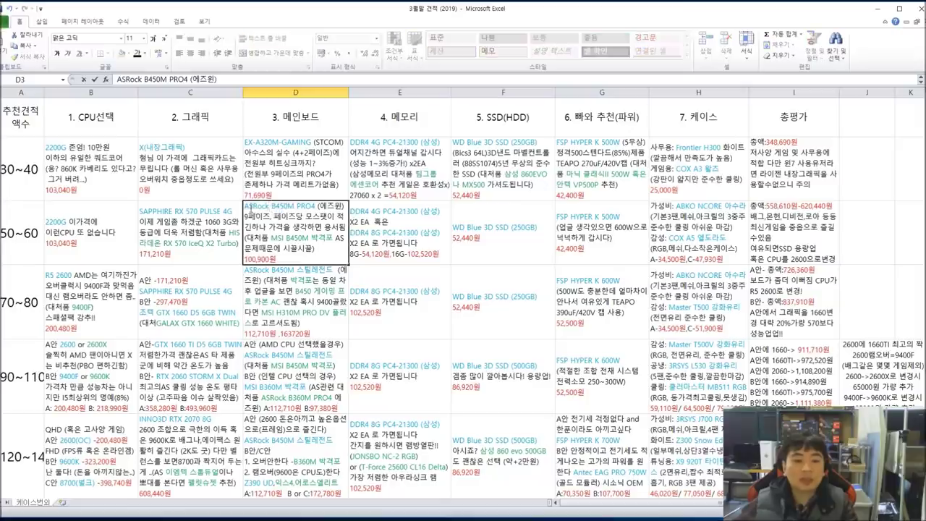
{"action": "left_click_drag", "start_coordinate": [268, 239], "coordinate": [332, 243]}
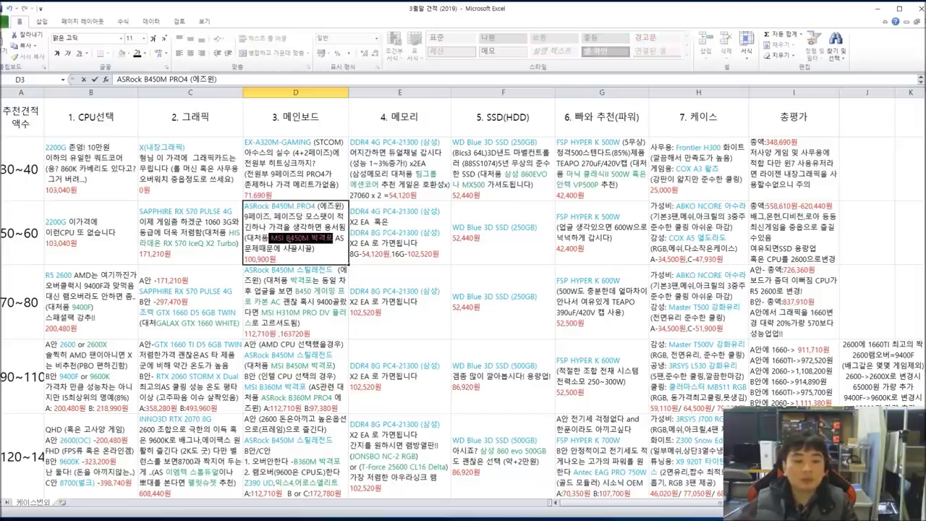
{"action": "left_click", "coordinate": [287, 237]}
{"action": "left_click_drag", "start_coordinate": [267, 207], "coordinate": [322, 207]}
{"action": "left_click", "coordinate": [312, 207]}
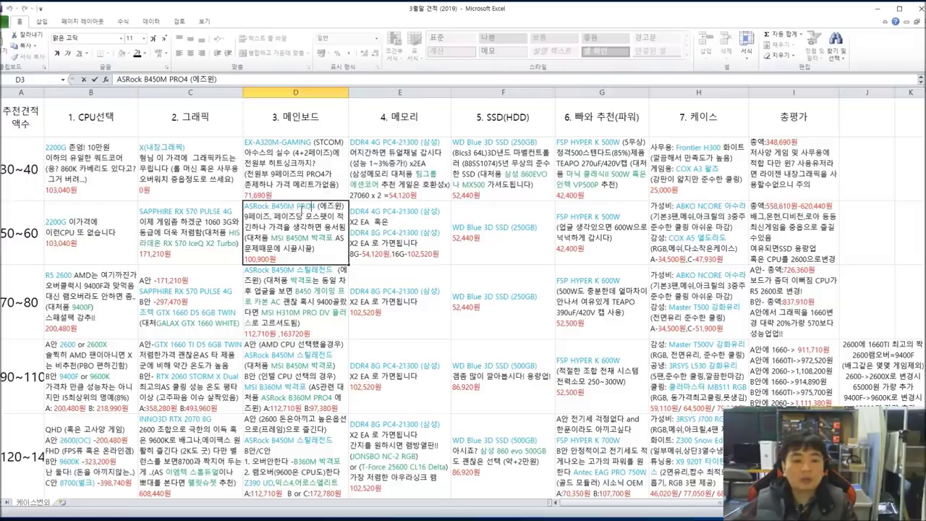
{"action": "left_click_drag", "start_coordinate": [257, 206], "coordinate": [312, 206]}
{"action": "left_click_drag", "start_coordinate": [270, 240], "coordinate": [329, 240]}
{"action": "left_click", "coordinate": [279, 229]}
{"action": "left_click_drag", "start_coordinate": [267, 207], "coordinate": [342, 239]}
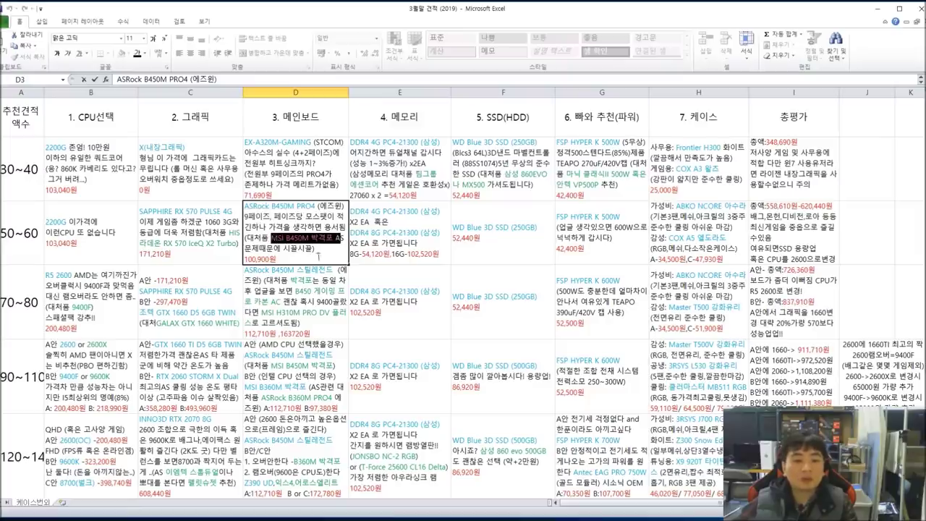
{"action": "left_click", "coordinate": [267, 221]}
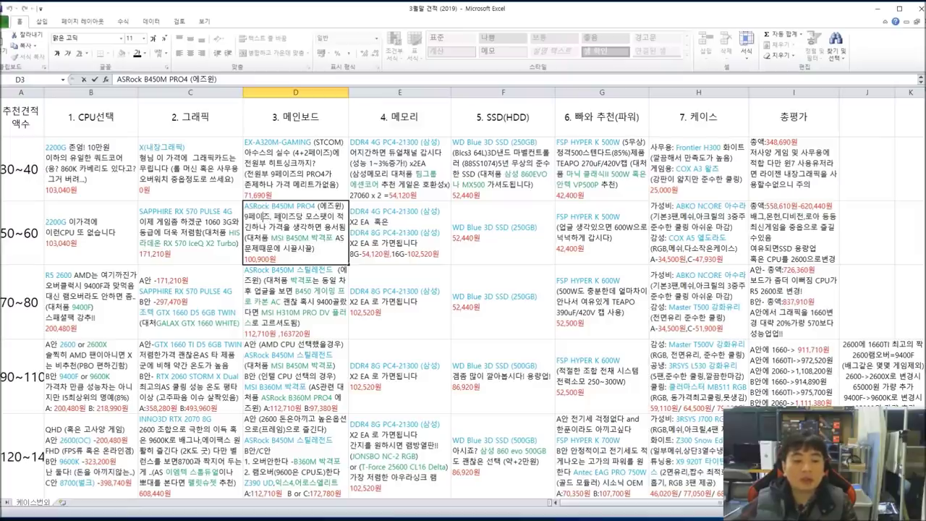
{"action": "left_click_drag", "start_coordinate": [269, 207], "coordinate": [317, 207]}
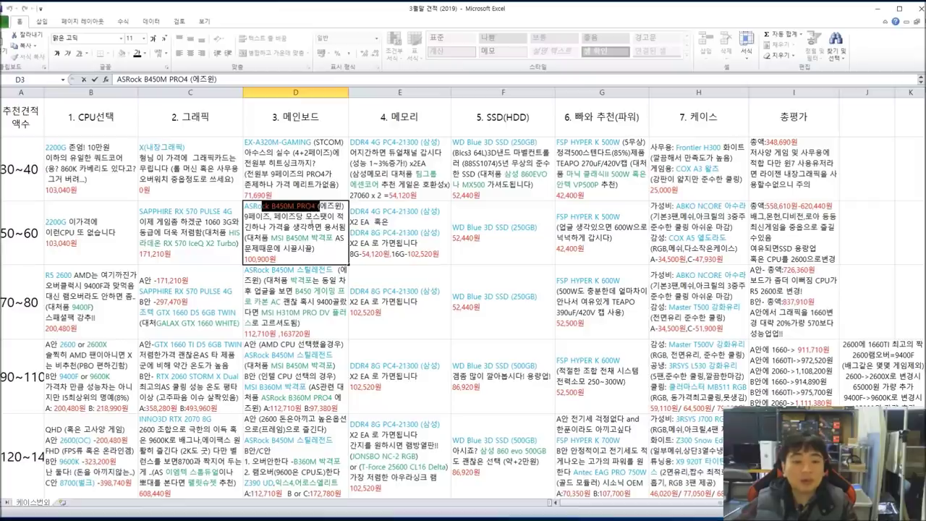
{"action": "left_click", "coordinate": [312, 207]}
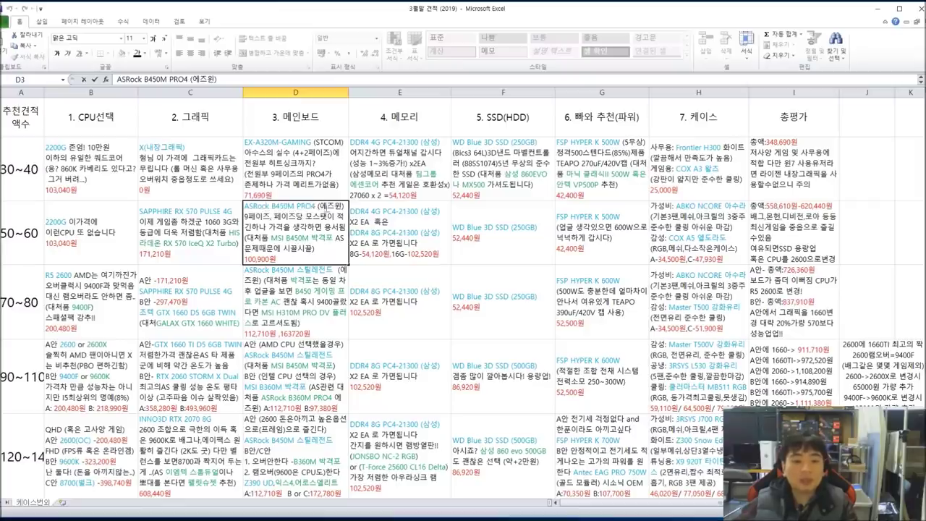
Step: Check the 에즈윈 distributor note and the AS remark about the MSI B450M 박격포 in the 50~60 row's mainboard cell
{"action": "left_click_drag", "start_coordinate": [320, 207], "coordinate": [344, 207]}
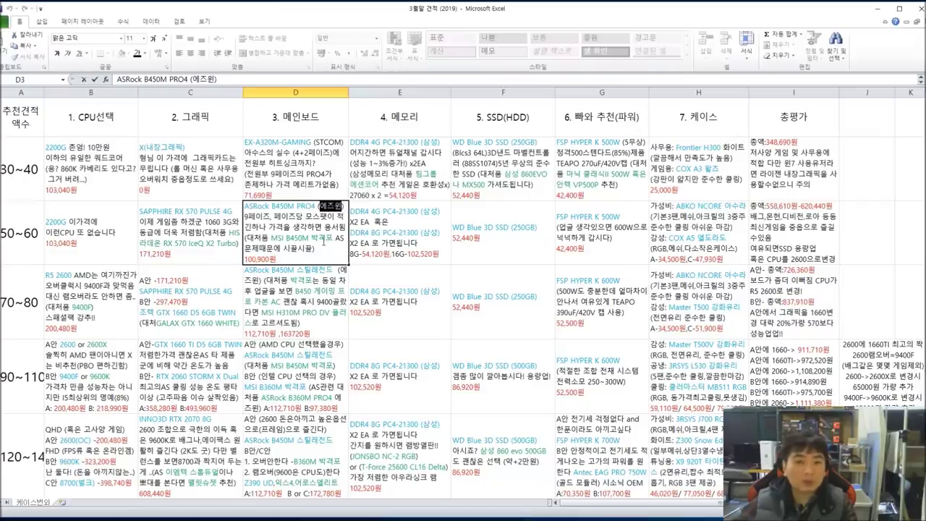
{"action": "left_click_drag", "start_coordinate": [311, 207], "coordinate": [346, 208]}
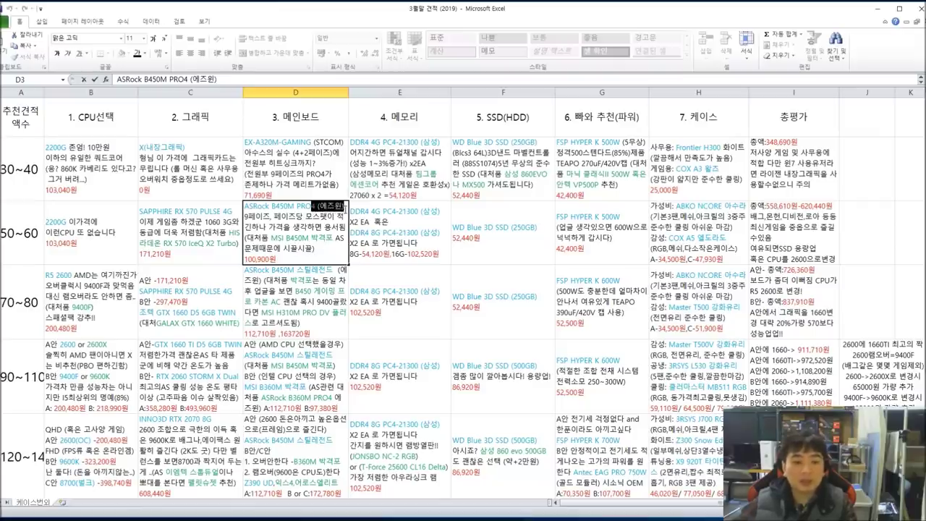
{"action": "left_click", "coordinate": [313, 230]}
{"action": "left_click_drag", "start_coordinate": [272, 238], "coordinate": [337, 238]}
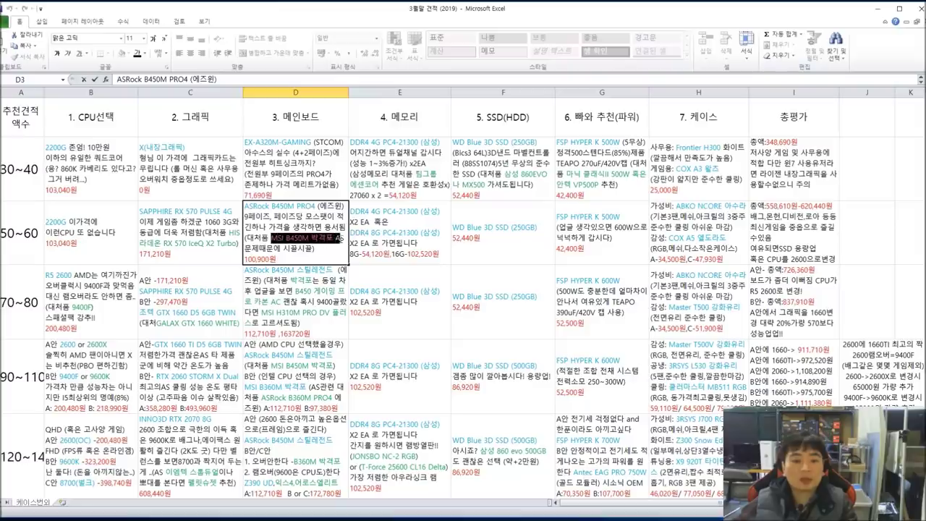
{"action": "left_click", "coordinate": [340, 238]}
{"action": "left_click_drag", "start_coordinate": [272, 238], "coordinate": [328, 247]}
{"action": "left_click", "coordinate": [313, 250]}
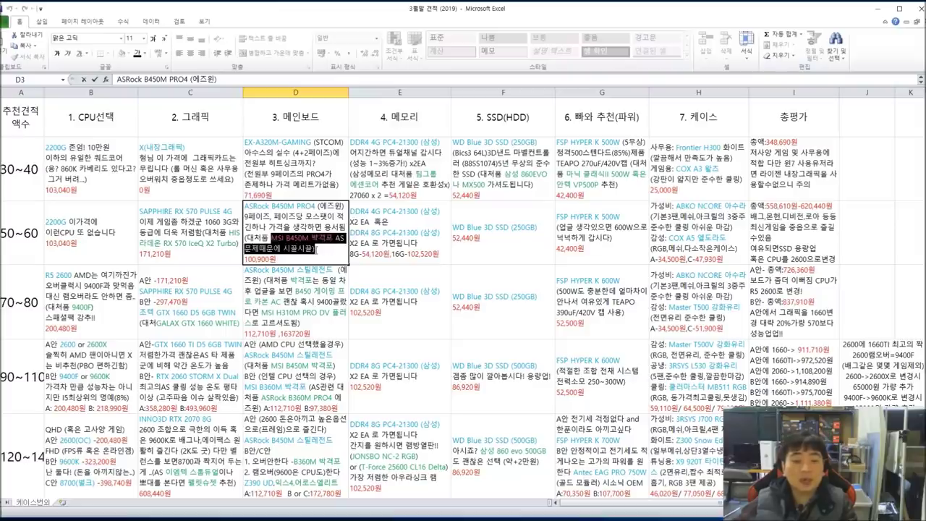
Step: Check the DDR4 PC4-21300 (삼성) 4G x2 and 8G x2 options and their prices in the 50~60 row's memory cell
{"action": "left_click", "coordinate": [426, 244]}
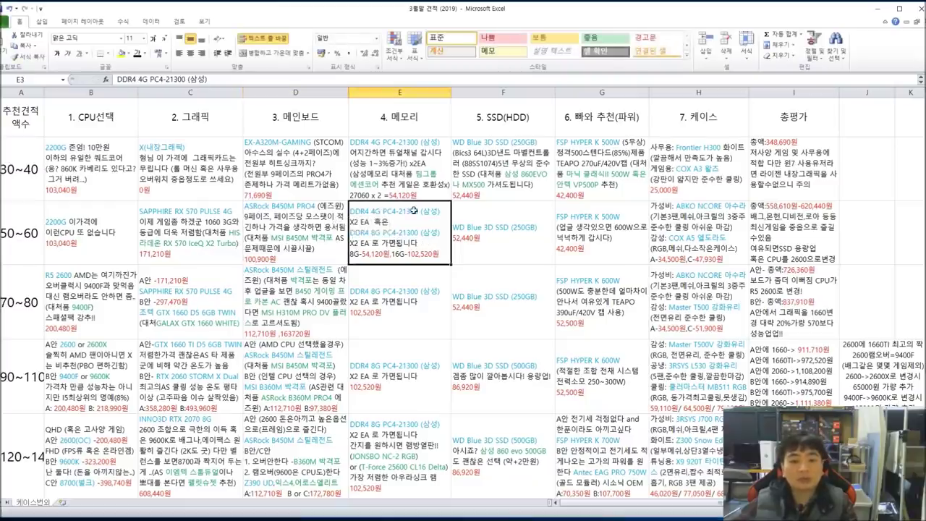
{"action": "double_click", "coordinate": [381, 254]}
{"action": "left_click_drag", "start_coordinate": [392, 254], "coordinate": [440, 254]}
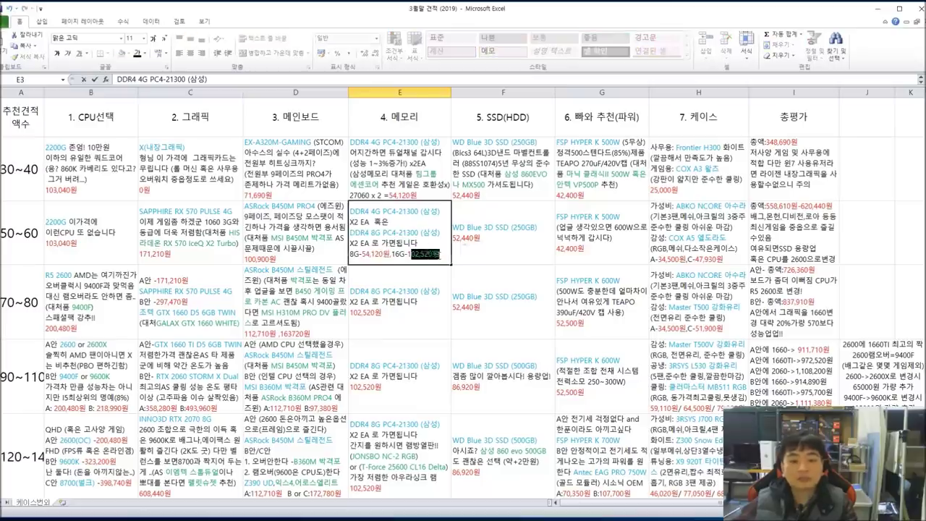
Step: Examine the WD Blue 3D SSD (250GB) pick and its price in the 50~60 row's SSD cell
{"action": "left_click", "coordinate": [500, 252]}
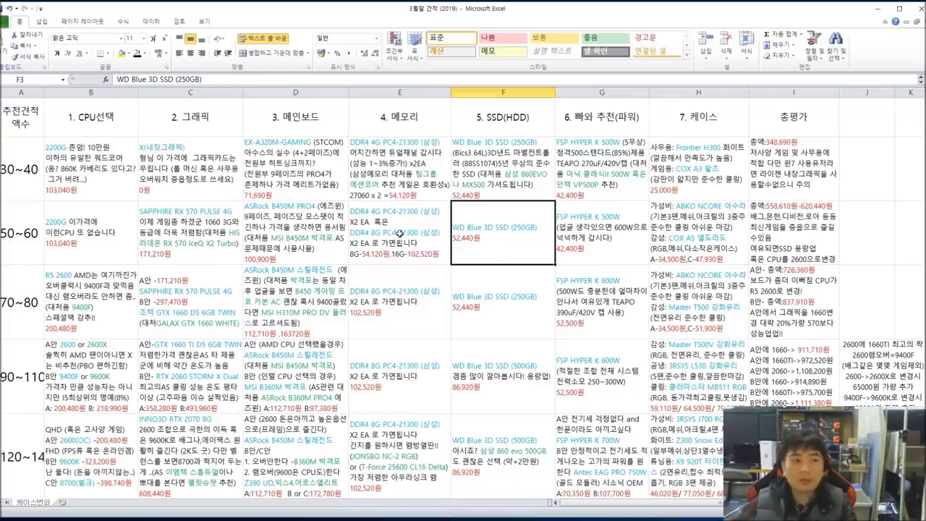
{"action": "double_click", "coordinate": [480, 238]}
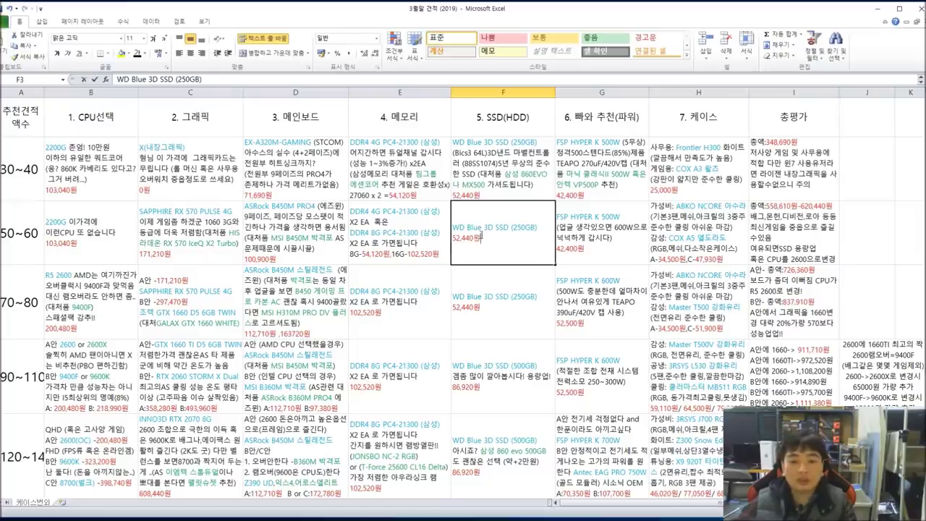
{"action": "left_click_drag", "start_coordinate": [480, 238], "coordinate": [454, 228]}
{"action": "left_click_drag", "start_coordinate": [519, 246], "coordinate": [480, 228]}
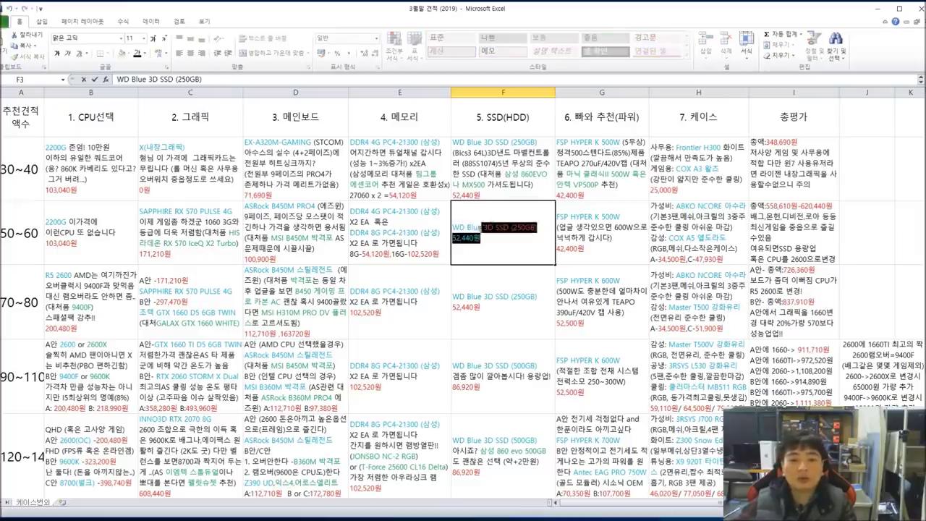
{"action": "left_click_drag", "start_coordinate": [505, 261], "coordinate": [452, 228]}
Step: Check the FSP HYPER K 500W pick and its 600W upgrade note in the 50~60 row's power cell
{"action": "left_click", "coordinate": [611, 249]}
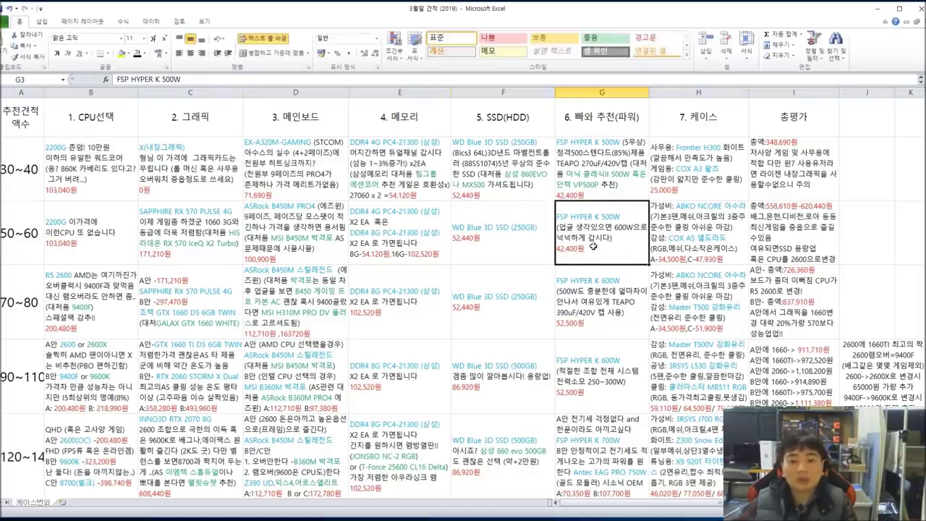
{"action": "left_click", "coordinate": [699, 251]}
{"action": "left_click", "coordinate": [597, 246]}
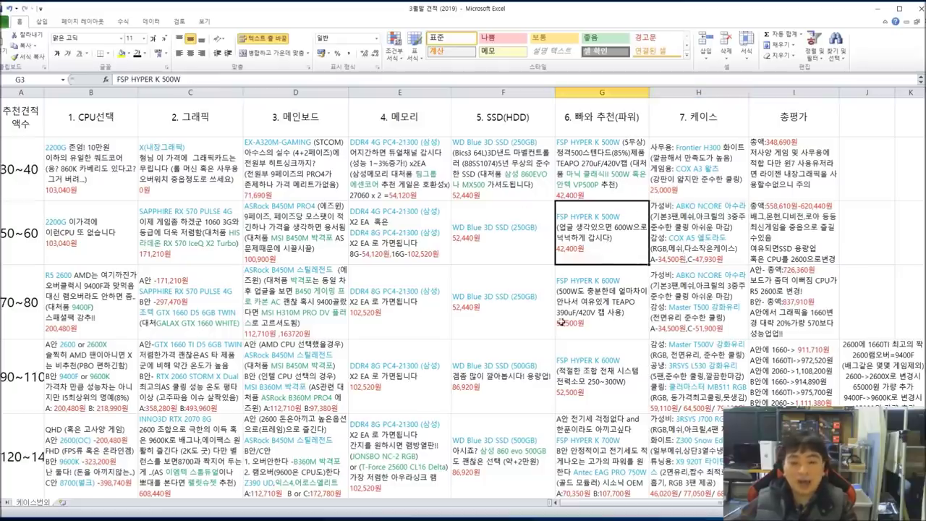
Step: Compare the 50~60 row's case picks, ABKO NCORE 아수라 and COX A5 엘도라도, with the 30~40 row's case cell
{"action": "left_click", "coordinate": [713, 230]}
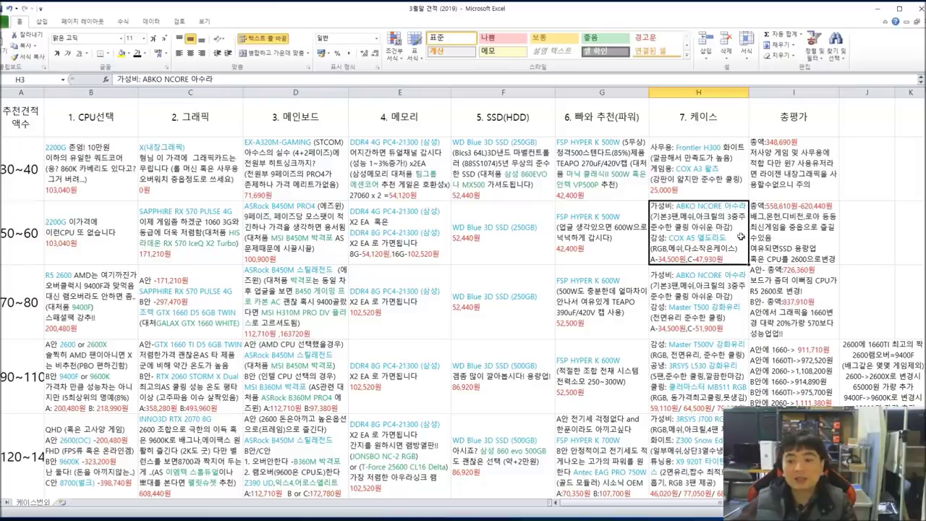
{"action": "double_click", "coordinate": [722, 241]}
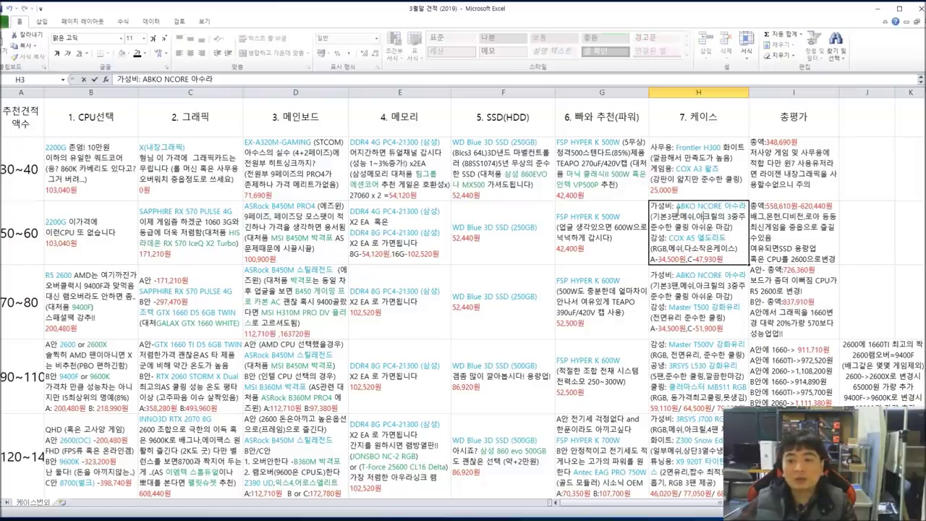
{"action": "left_click_drag", "start_coordinate": [655, 207], "coordinate": [739, 259]}
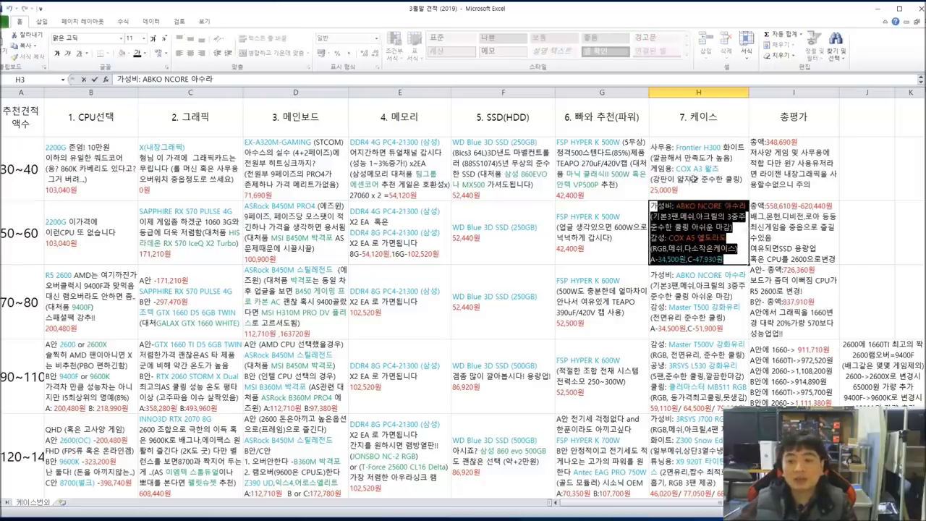
{"action": "left_click", "coordinate": [706, 174]}
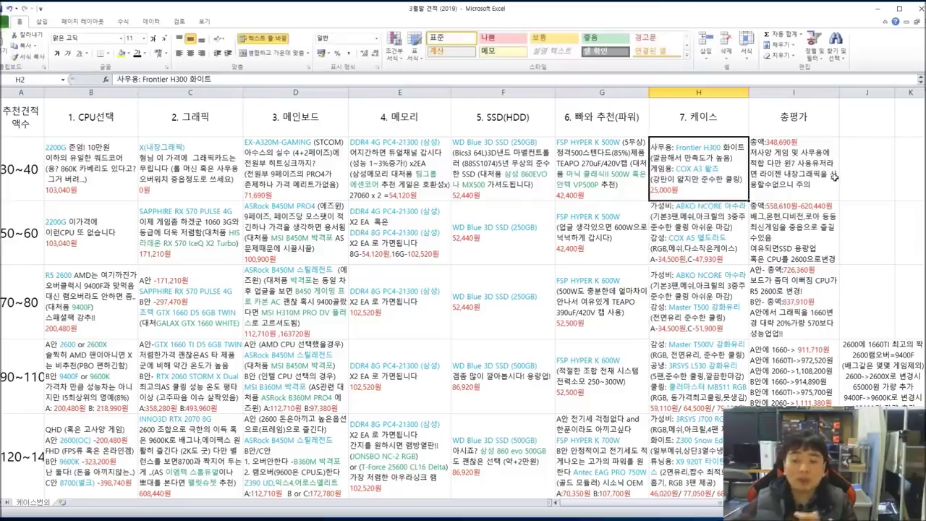
Step: View the product pages of the 50~60 row's two case picks, ABKO NCORE 아수라 and COX A5 엘도라도, and close each page
{"action": "left_click", "coordinate": [706, 206]}
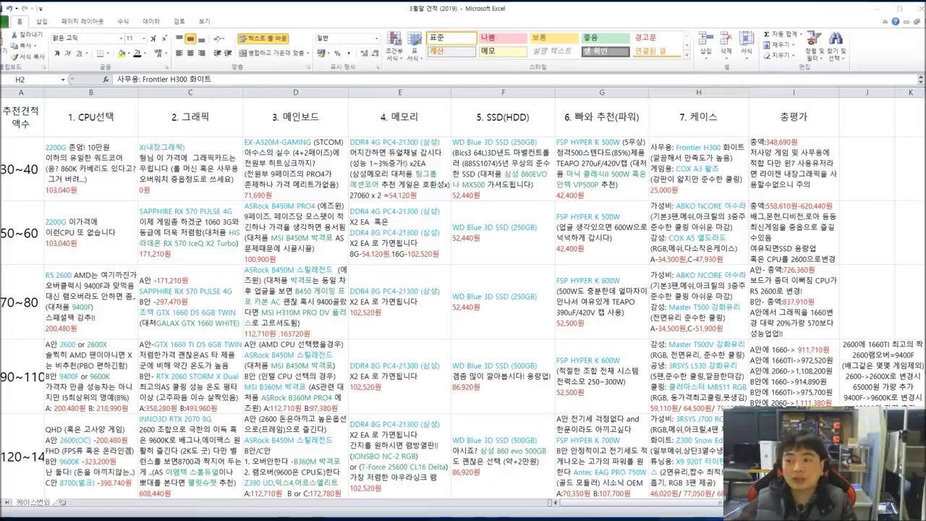
{"action": "scroll", "coordinate": [514, 228], "scroll_direction": "down", "scroll_amount": 10}
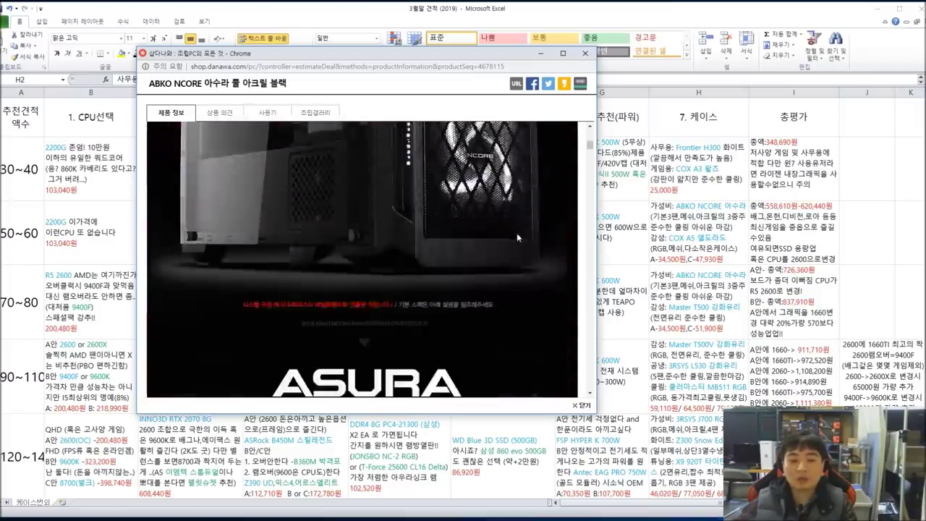
{"action": "left_click", "coordinate": [585, 54]}
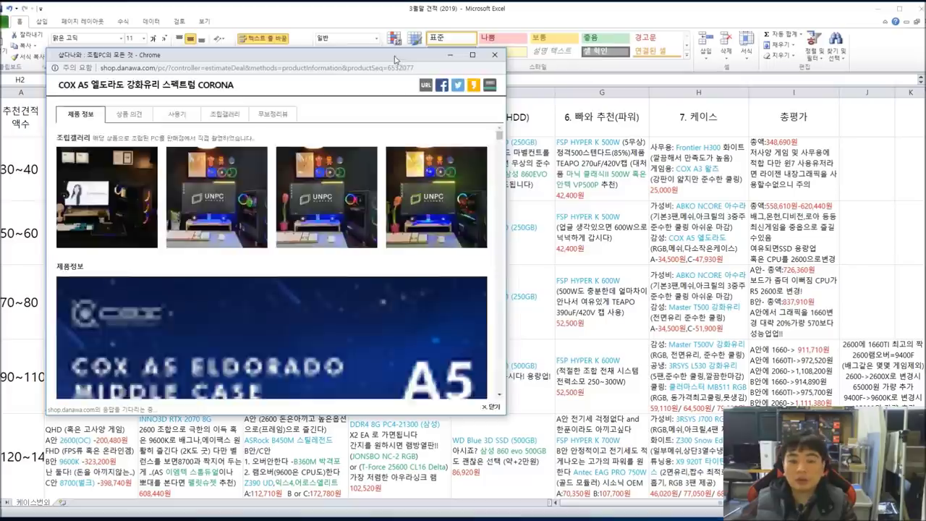
{"action": "scroll", "coordinate": [512, 206], "scroll_direction": "down", "scroll_amount": 5}
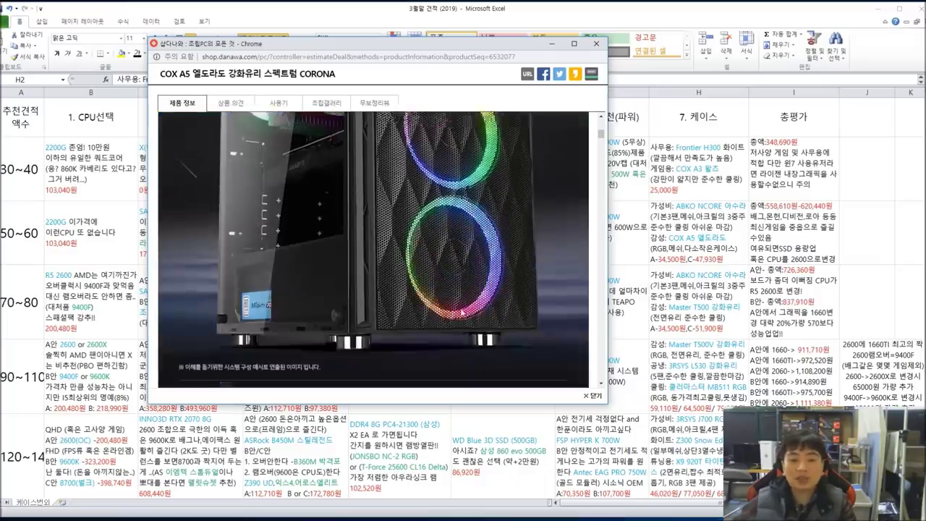
{"action": "left_click", "coordinate": [594, 45]}
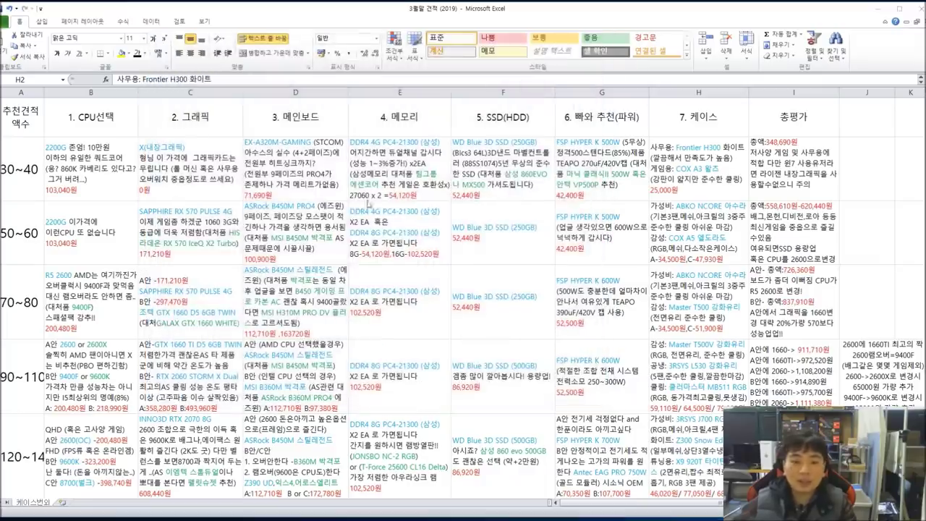
Step: Review the 50~60 row's overall evaluation cell and highlight the whole row from CPU to evaluation as a recap
{"action": "left_click", "coordinate": [778, 216]}
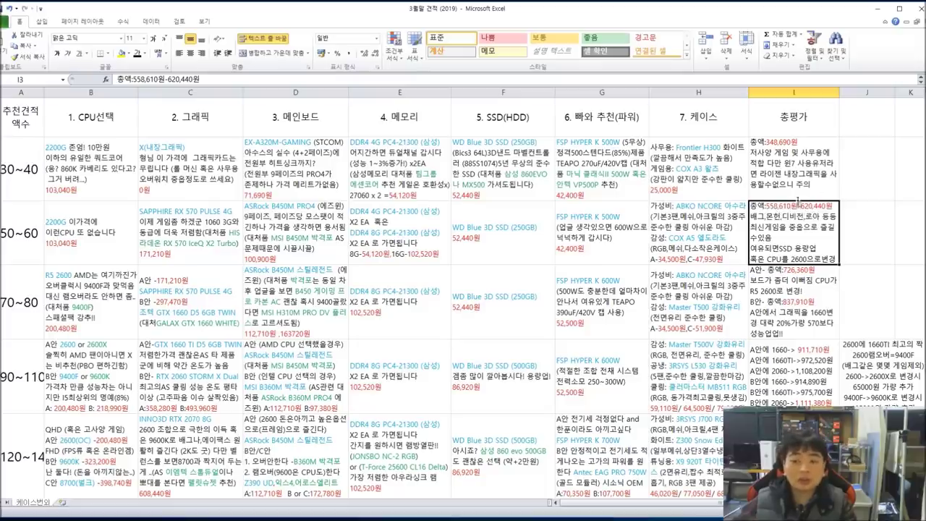
{"action": "left_click_drag", "start_coordinate": [61, 220], "coordinate": [802, 235]}
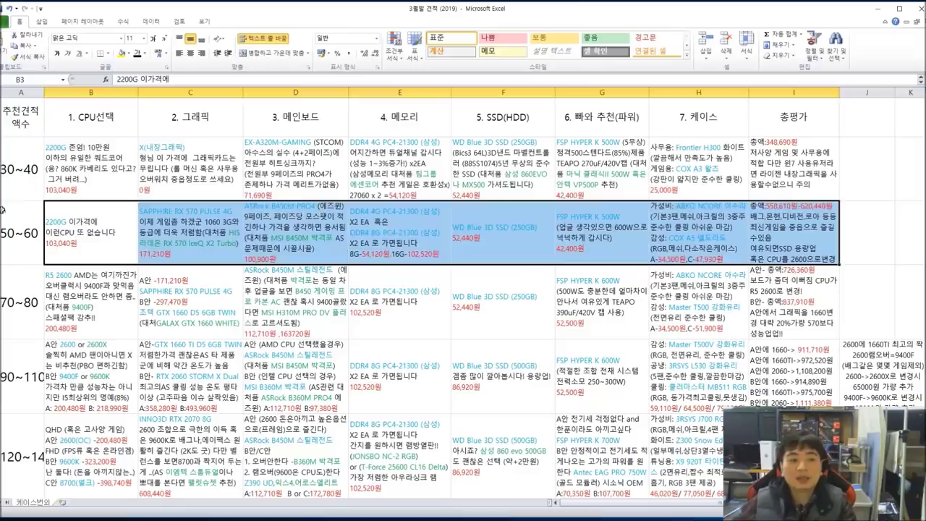
{"action": "left_click_drag", "start_coordinate": [3, 209], "coordinate": [836, 229]}
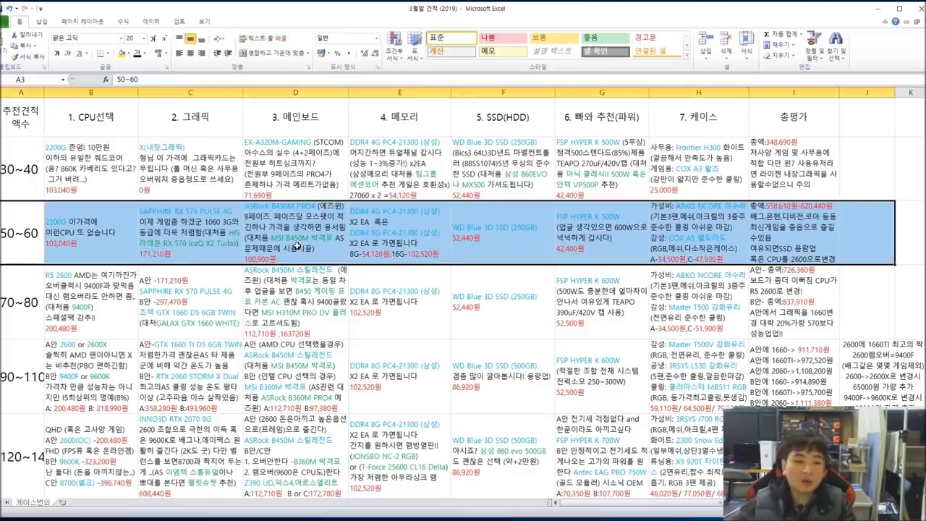
{"action": "left_click", "coordinate": [21, 230]}
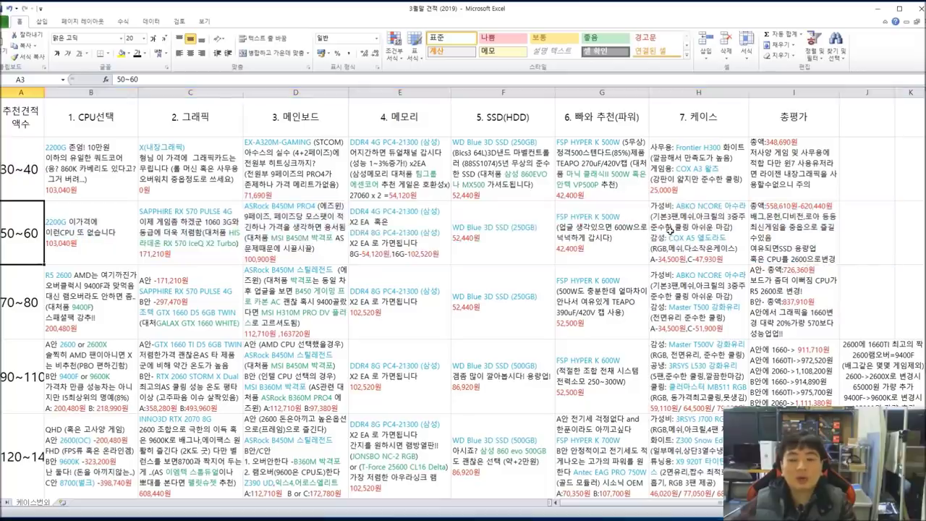
{"action": "left_click", "coordinate": [861, 235]}
{"action": "left_click", "coordinate": [34, 226]}
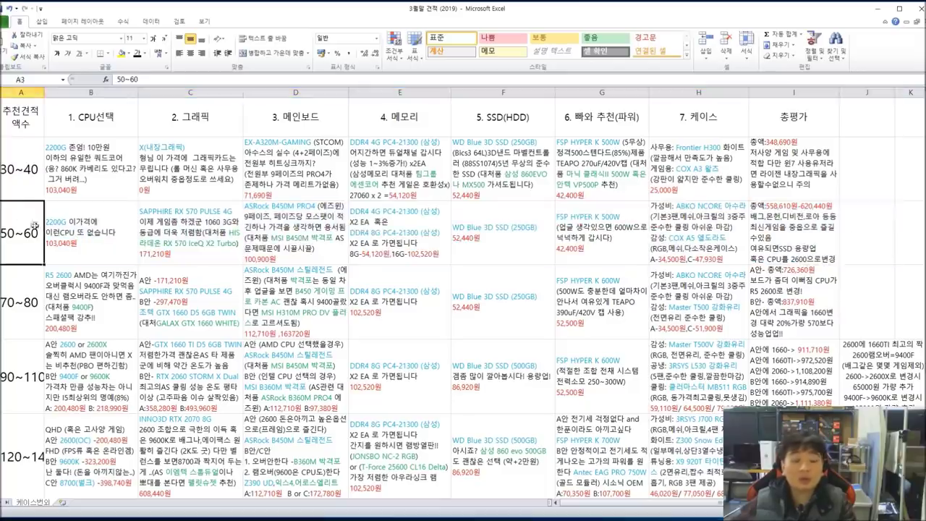
{"action": "left_click_drag", "start_coordinate": [34, 226], "coordinate": [841, 238]}
{"action": "left_click", "coordinate": [5, 310]}
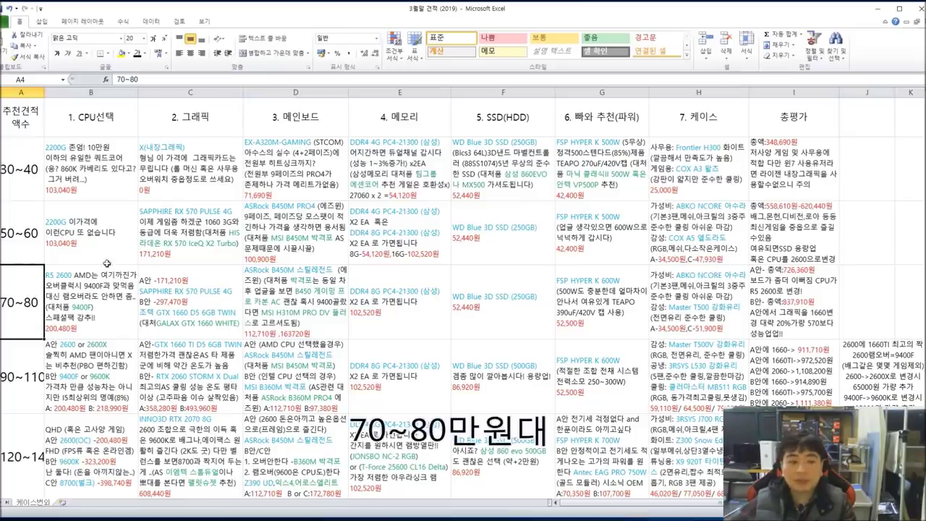
{"action": "left_click_drag", "start_coordinate": [79, 223], "coordinate": [860, 224]}
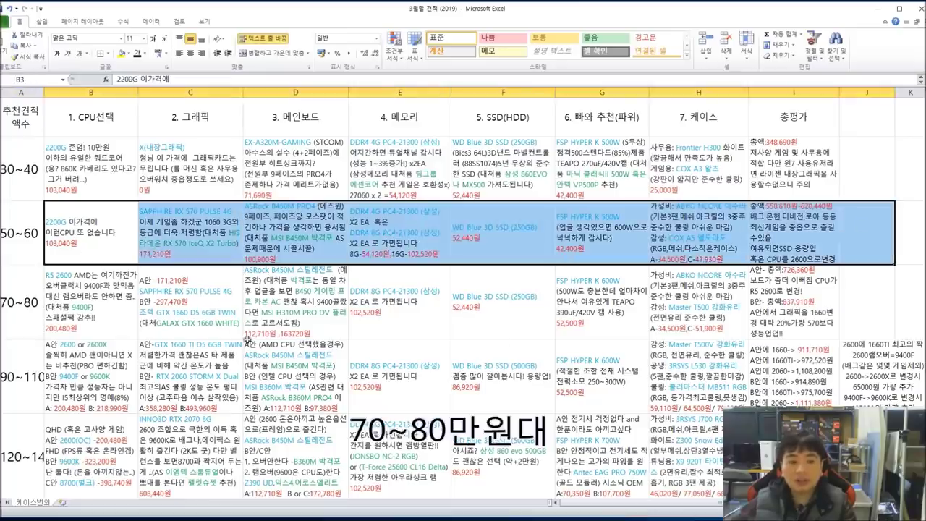
Step: Compare the 70~80 row's R5 2600 CPU pick with the 2200G in the 50~60 row
{"action": "left_click", "coordinate": [79, 308]}
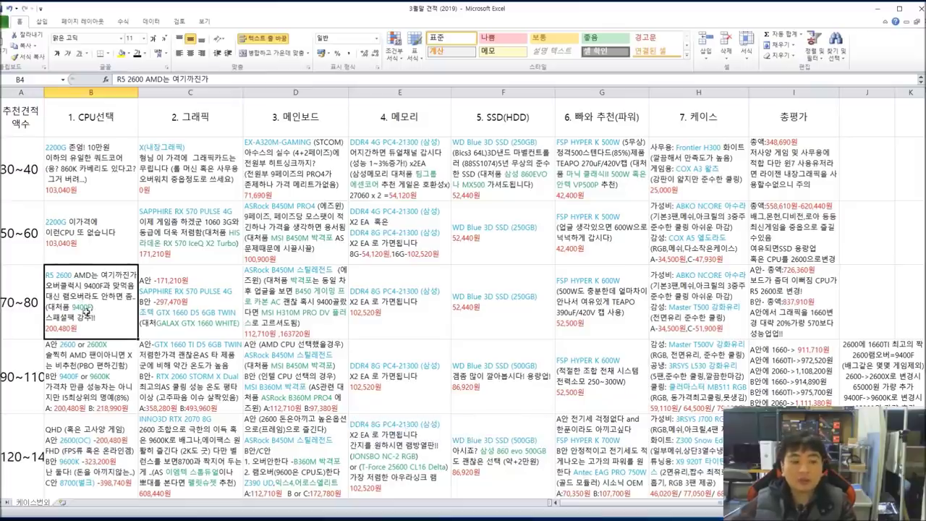
{"action": "left_click", "coordinate": [74, 221]}
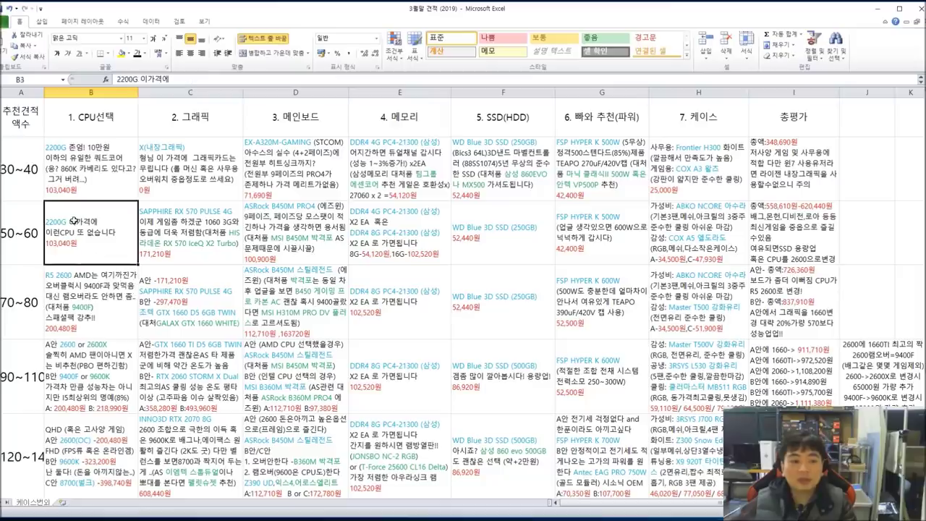
{"action": "left_click", "coordinate": [97, 314]}
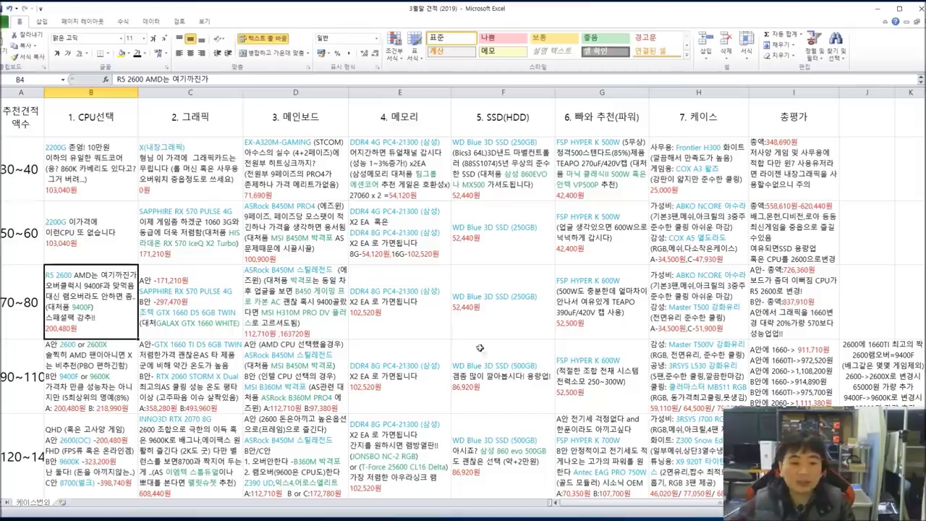
Step: Compare plan A's SAPPHIRE RX 570 PULSE 4G with plan B's 조텍 GTX 1660 D5 6GB TWIN in the 70~80 row's graphics cell
{"action": "left_click", "coordinate": [210, 280]}
{"action": "double_click", "coordinate": [202, 291]}
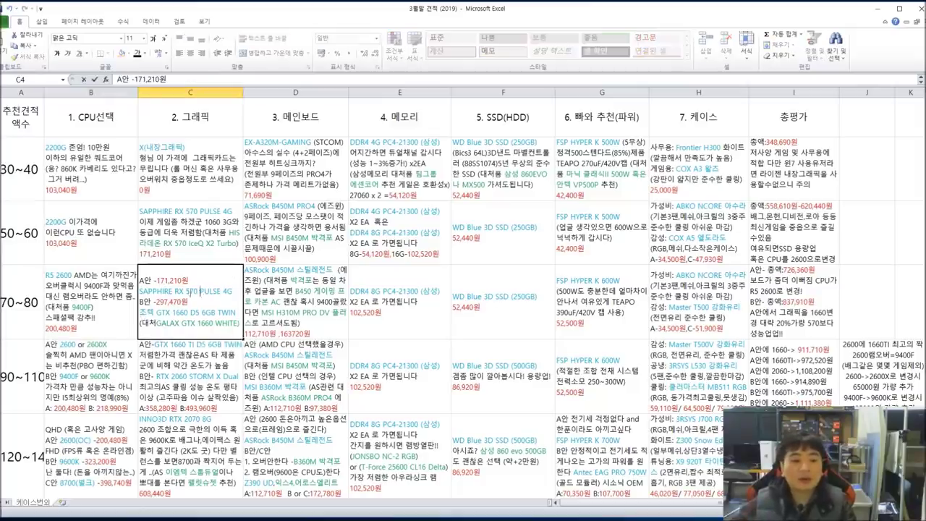
{"action": "left_click_drag", "start_coordinate": [170, 291], "coordinate": [217, 291]}
{"action": "left_click", "coordinate": [178, 311]}
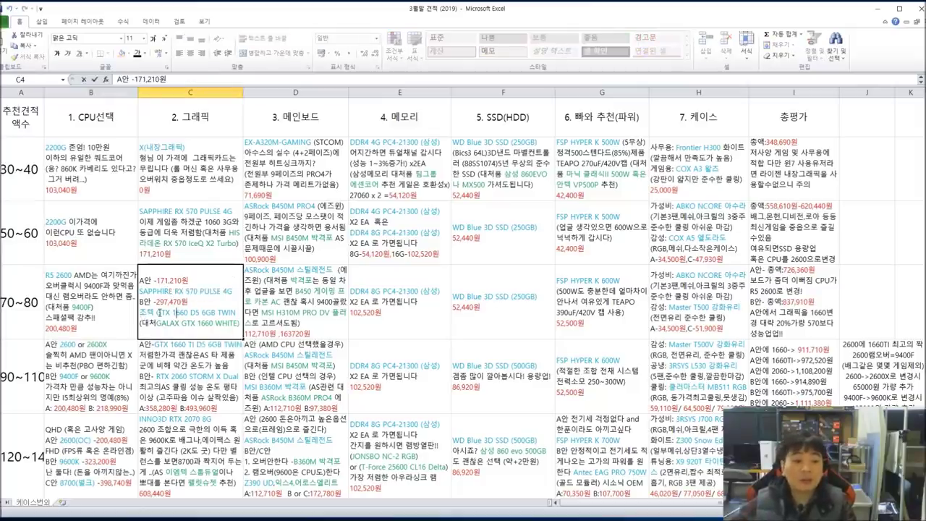
{"action": "left_click_drag", "start_coordinate": [157, 312], "coordinate": [210, 313]}
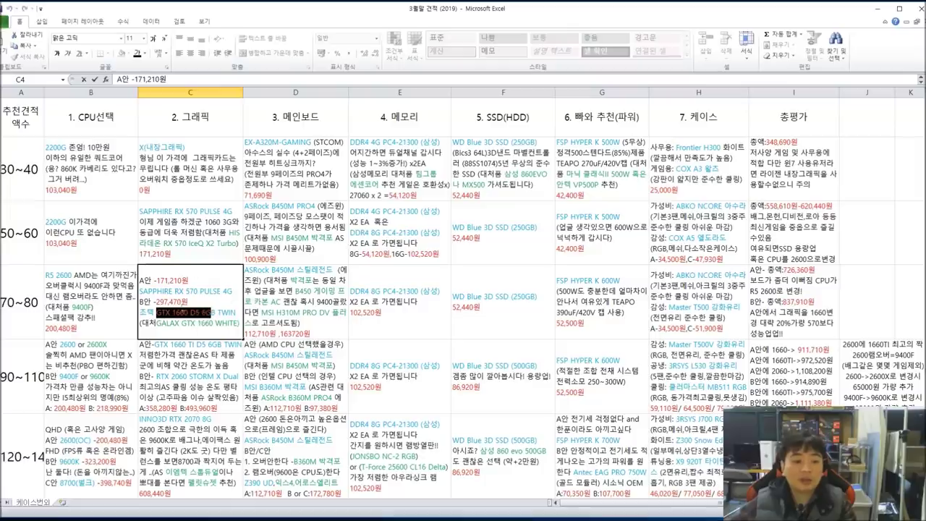
{"action": "left_click", "coordinate": [167, 314]}
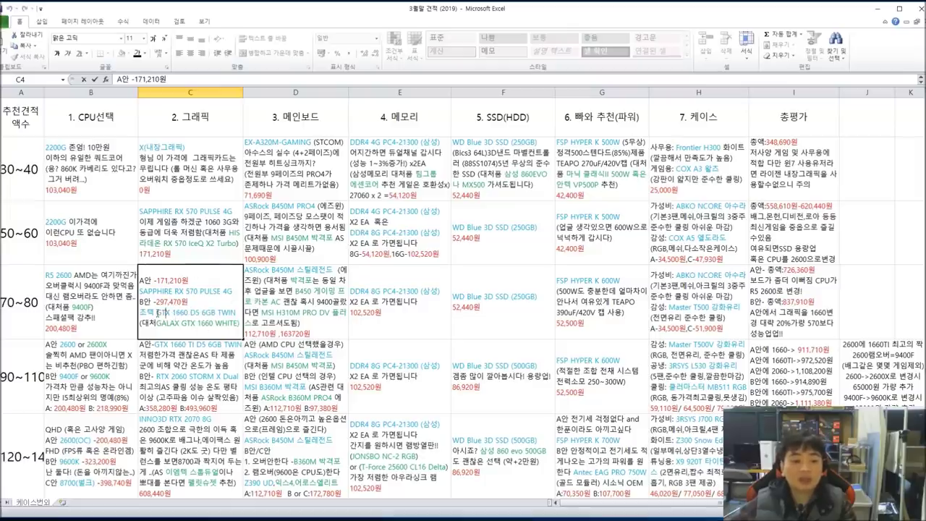
{"action": "left_click_drag", "start_coordinate": [158, 313], "coordinate": [198, 292]}
{"action": "left_click", "coordinate": [177, 293]}
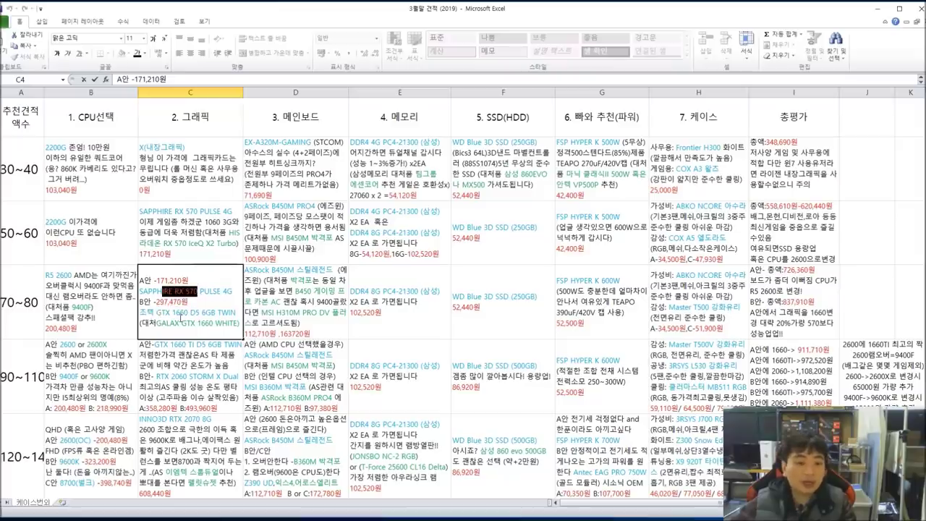
{"action": "left_click", "coordinate": [159, 314]}
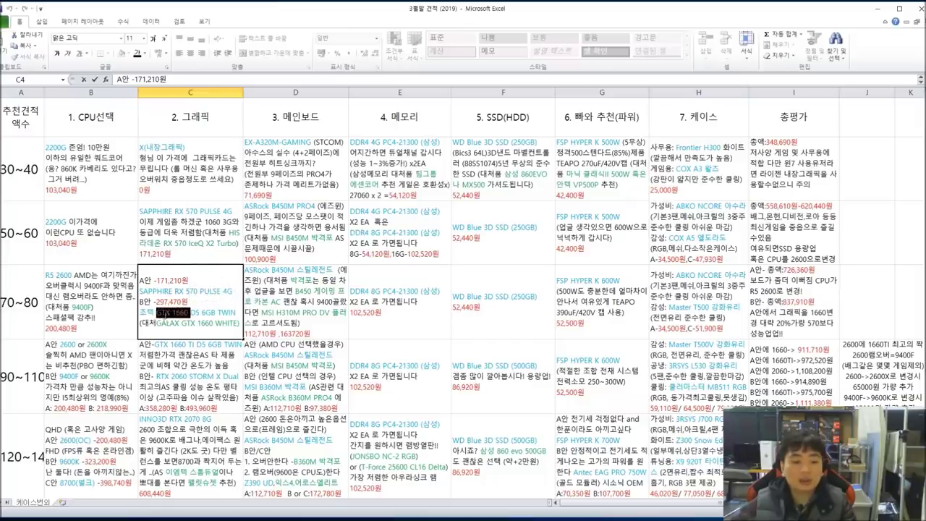
{"action": "left_click", "coordinate": [165, 315]}
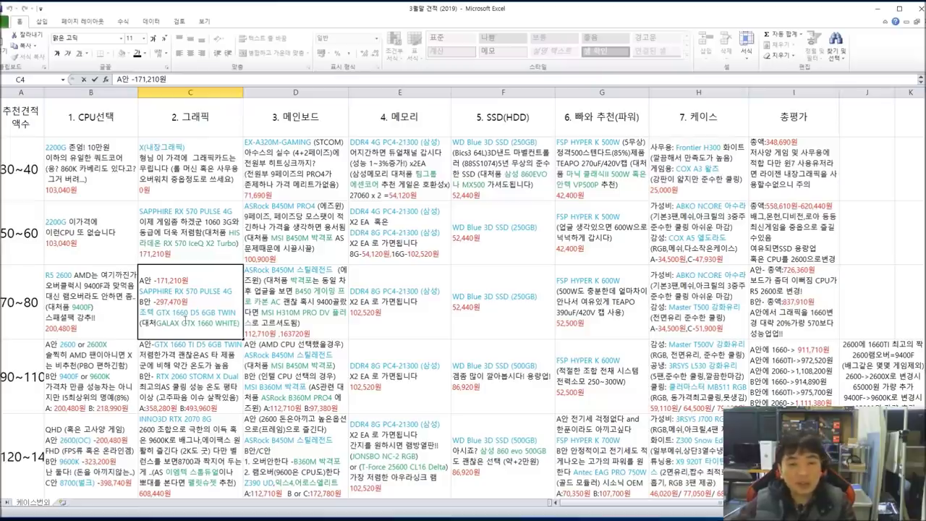
Step: Highlight the GTX 1660 D5 6GB TWIN and its GALAX GTX 1660 WHITE substitute in the 70~80 row's graphics cell
{"action": "left_click", "coordinate": [277, 286]}
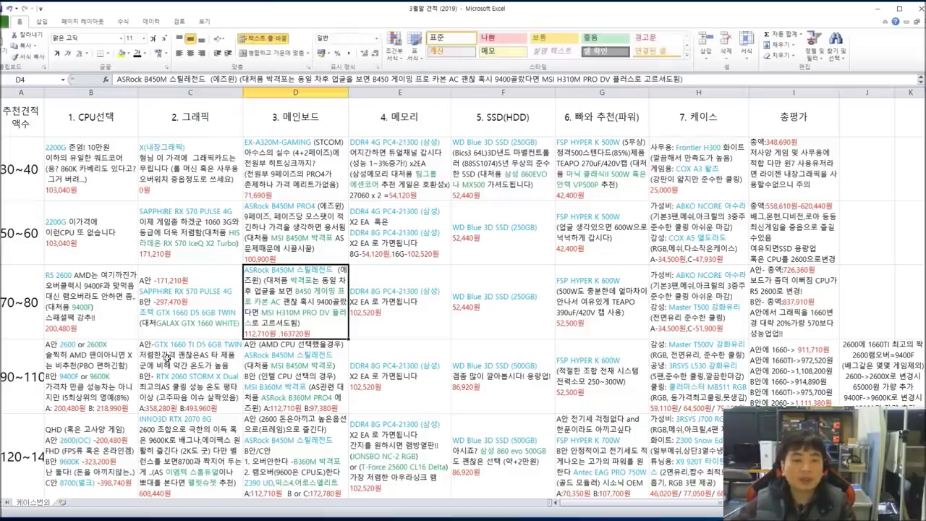
{"action": "left_click", "coordinate": [158, 308]}
{"action": "double_click", "coordinate": [155, 313]}
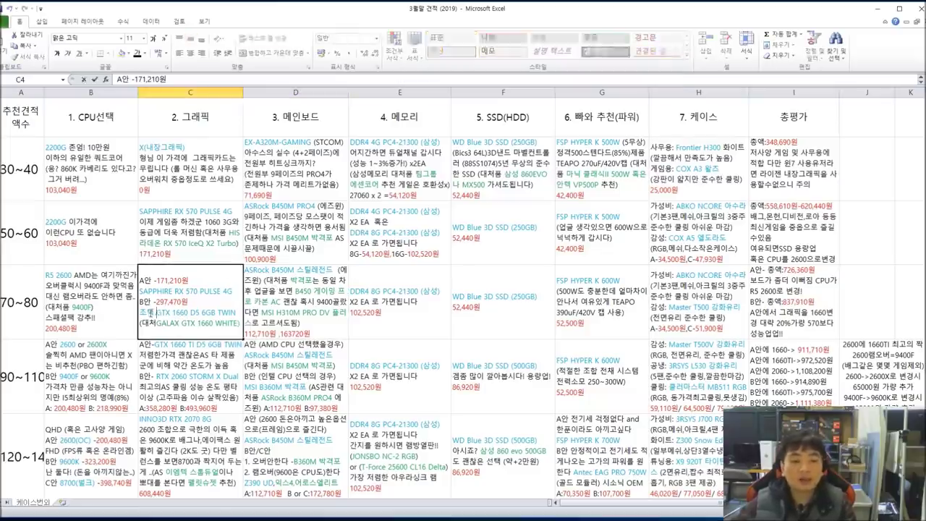
{"action": "left_click_drag", "start_coordinate": [155, 313], "coordinate": [233, 331]}
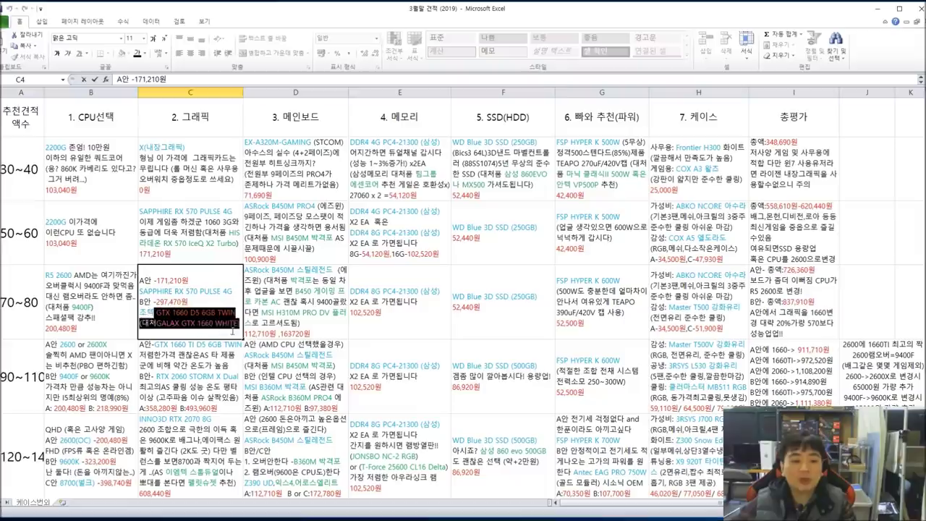
Step: Examine the ASRock B450M 스틸레전드 pick and the B450 게이밍 프로 카본 AC upgrade option in the 70~80 row's mainboard cell
{"action": "left_click", "coordinate": [277, 313]}
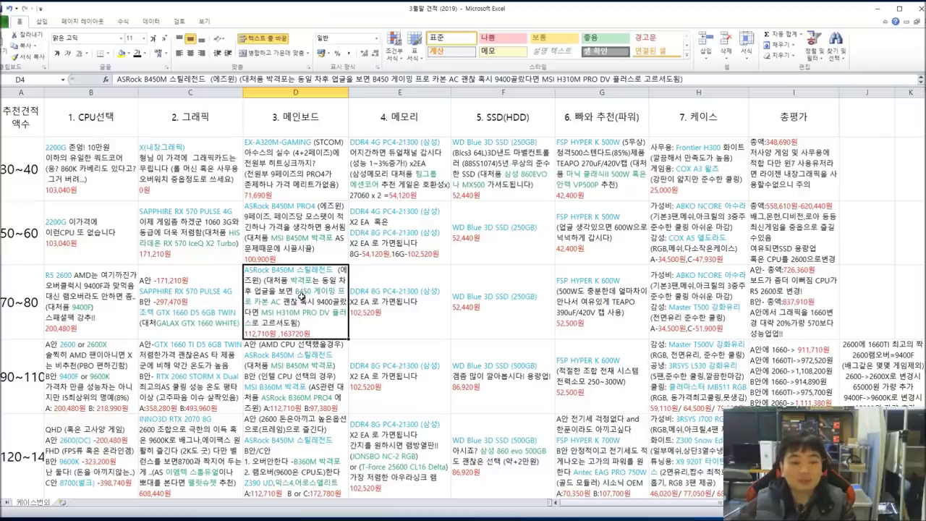
{"action": "double_click", "coordinate": [297, 292]}
{"action": "left_click_drag", "start_coordinate": [295, 291], "coordinate": [318, 301]}
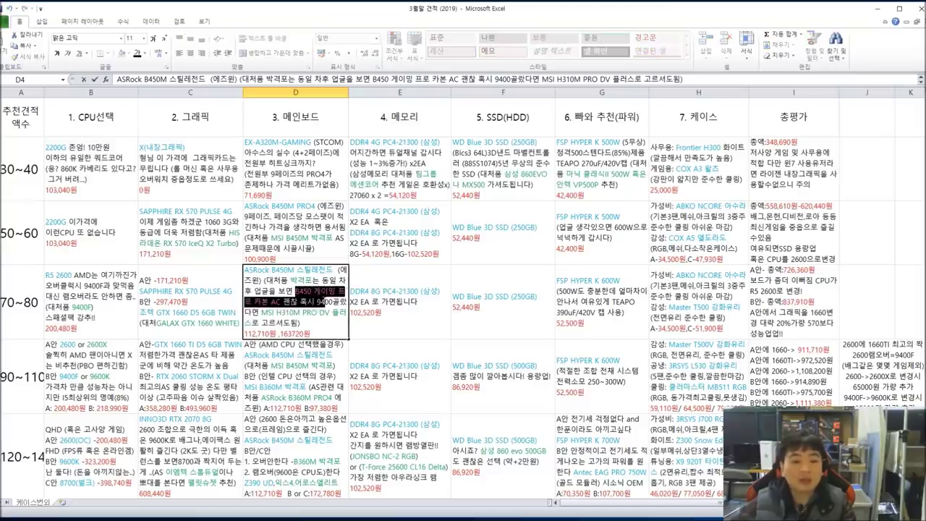
{"action": "left_click", "coordinate": [319, 303]}
{"action": "left_click_drag", "start_coordinate": [267, 271], "coordinate": [278, 301]}
{"action": "left_click", "coordinate": [308, 291]}
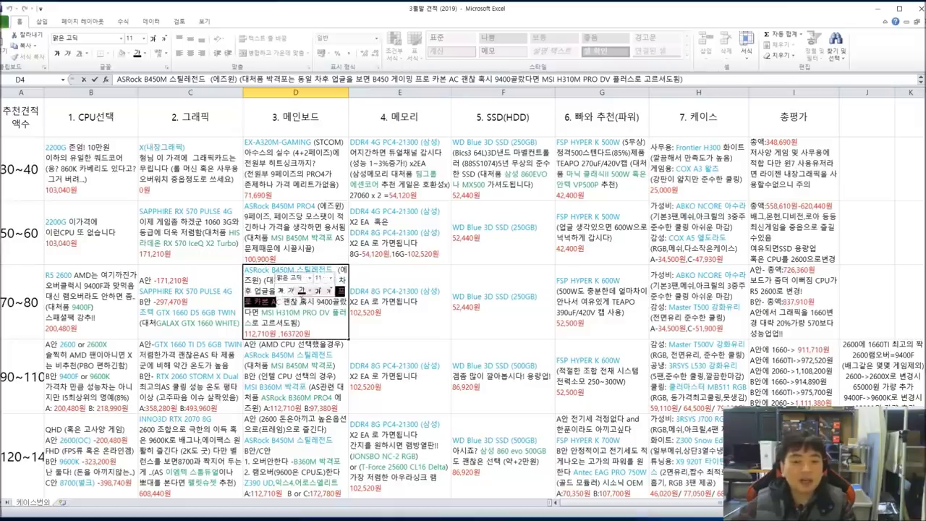
{"action": "left_click", "coordinate": [89, 302]}
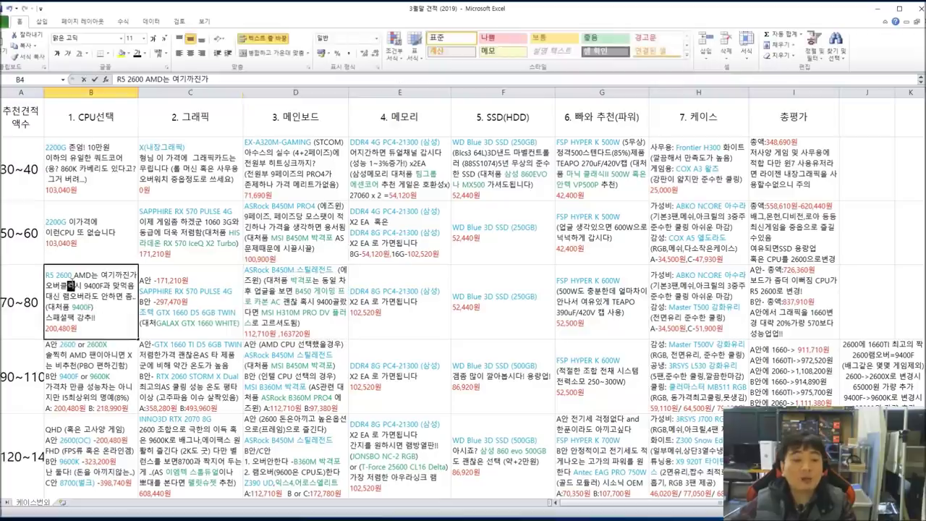
{"action": "double_click", "coordinate": [281, 296]}
{"action": "left_click_drag", "start_coordinate": [294, 300], "coordinate": [334, 270]}
{"action": "left_click", "coordinate": [297, 289]}
{"action": "left_click", "coordinate": [316, 290]}
{"action": "left_click", "coordinate": [311, 296]}
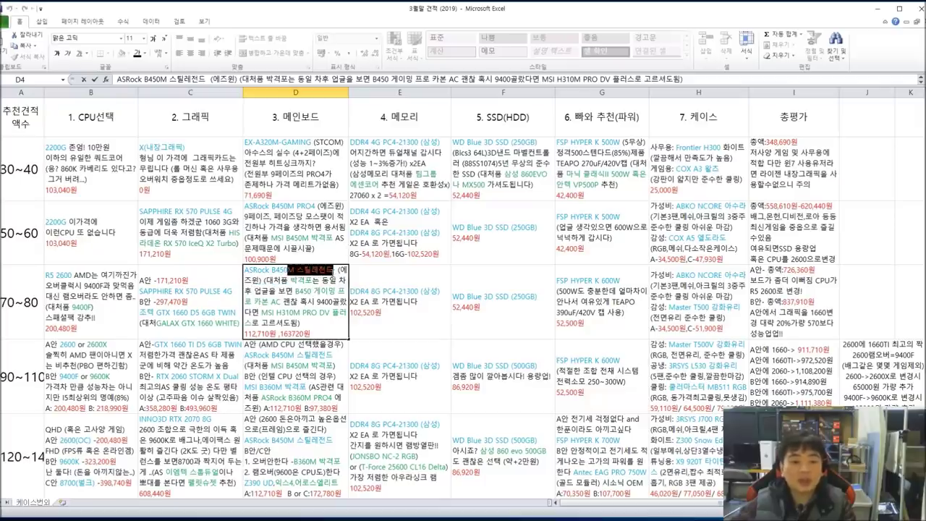
Step: Highlight the MSI H310M PRO DV 플러스 alternative for a 9400 CPU in the 70~80 row's mainboard cell
{"action": "left_click", "coordinate": [294, 318]}
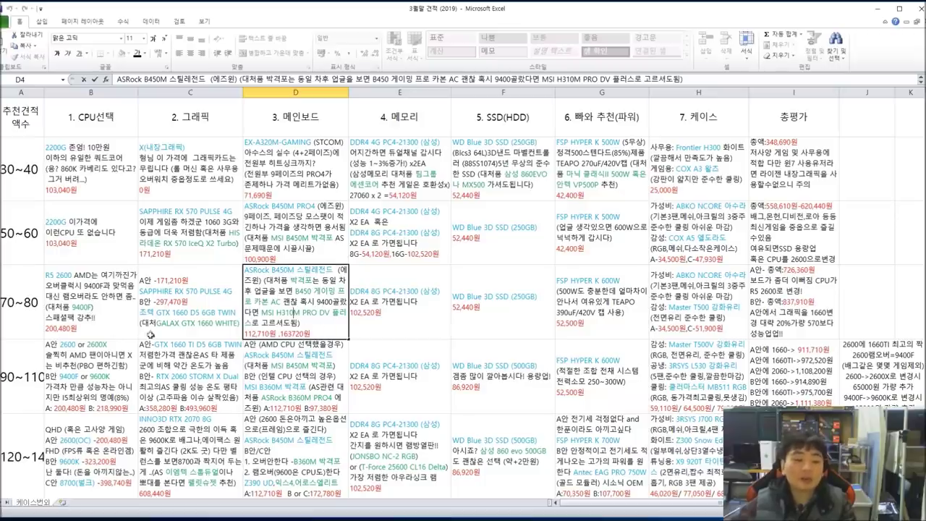
{"action": "left_click_drag", "start_coordinate": [262, 313], "coordinate": [328, 315]}
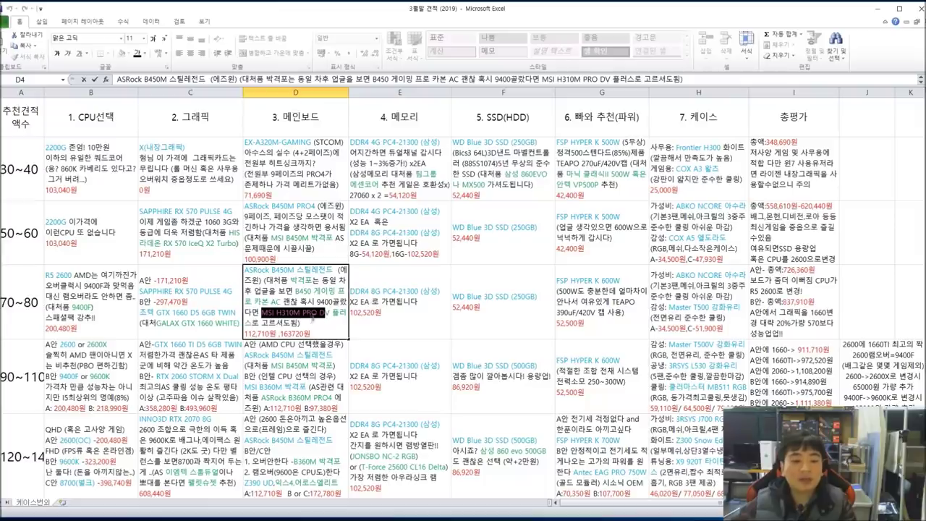
{"action": "left_click", "coordinate": [318, 316]}
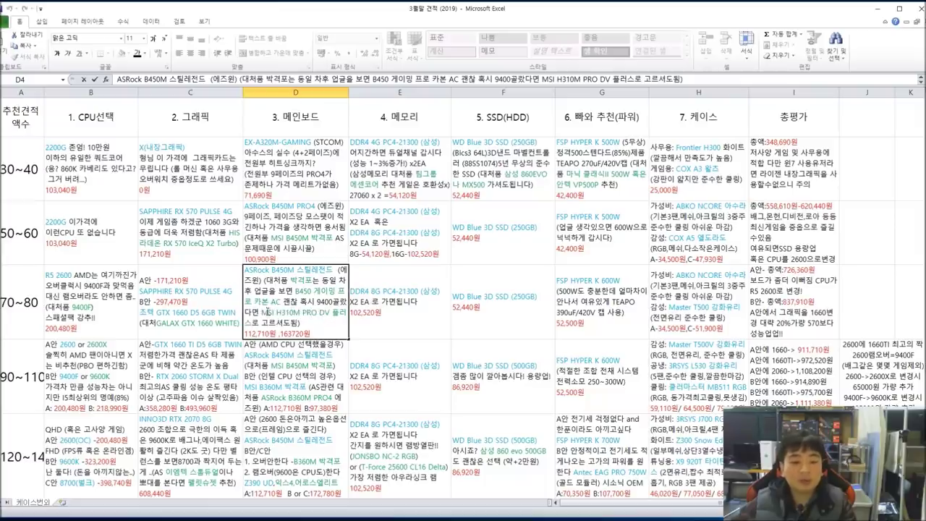
{"action": "left_click_drag", "start_coordinate": [267, 312], "coordinate": [329, 324]}
{"action": "left_click_drag", "start_coordinate": [259, 313], "coordinate": [319, 322]}
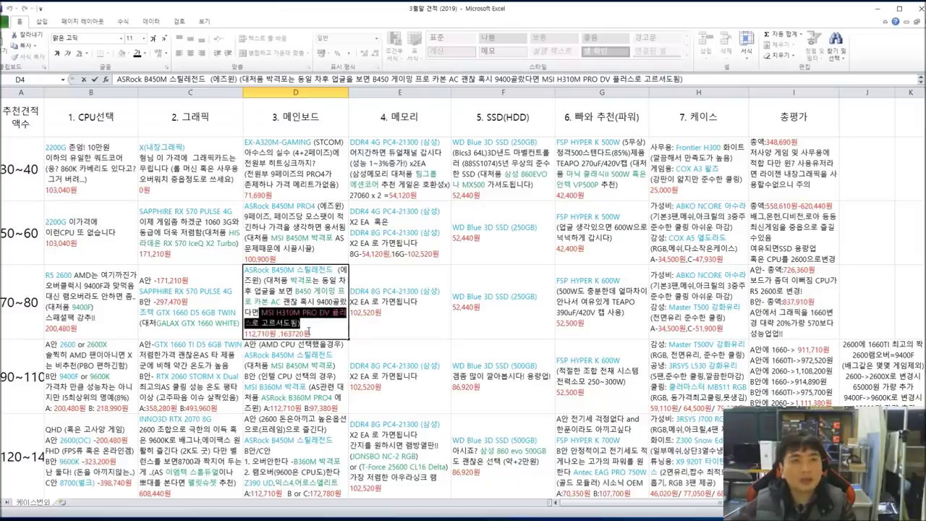
{"action": "left_click", "coordinate": [300, 323]}
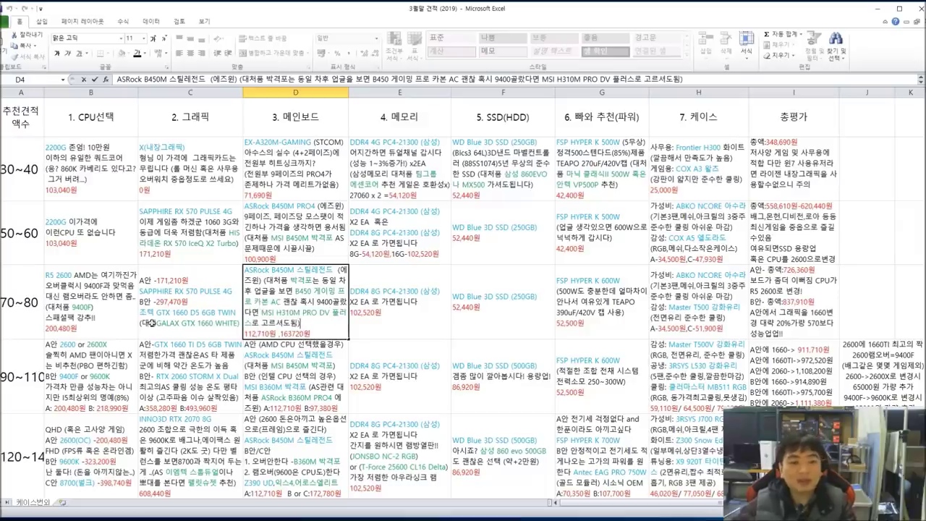
Step: Highlight the 9400F alternative in the 70~80 row's CPU cell and the matching MSI H310M PRO DV 플러스 in its mainboard cell
{"action": "double_click", "coordinate": [94, 319]}
{"action": "left_click_drag", "start_coordinate": [95, 318], "coordinate": [46, 294]}
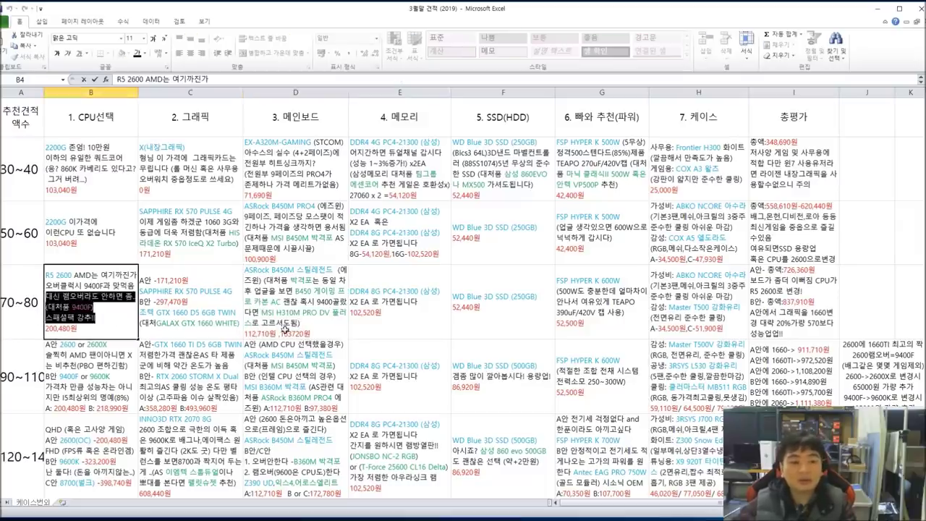
{"action": "double_click", "coordinate": [285, 327]}
{"action": "left_click_drag", "start_coordinate": [260, 312], "coordinate": [322, 325]}
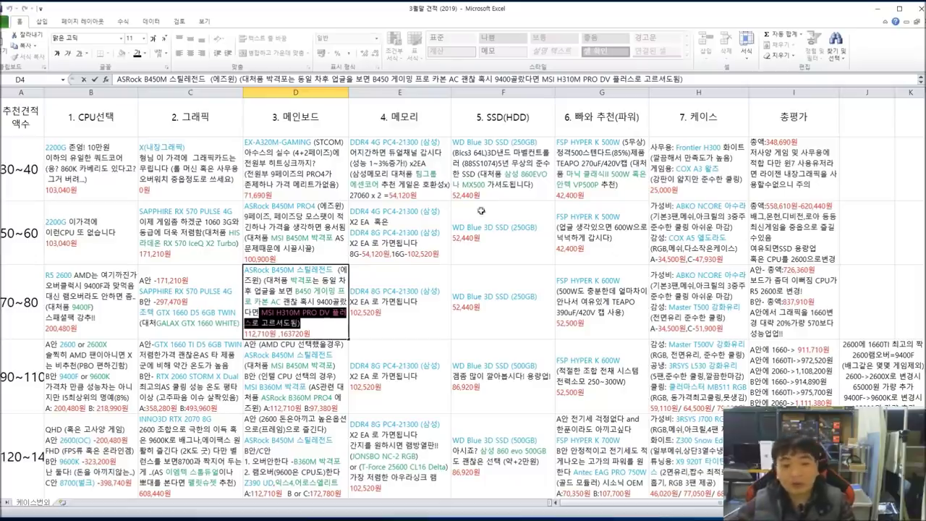
Step: Review the 70~80 row's DDR4 8G memory, WD Blue 3D SSD (250GB) and FSP HYPER K 600W power supply cells
{"action": "left_click", "coordinate": [416, 312]}
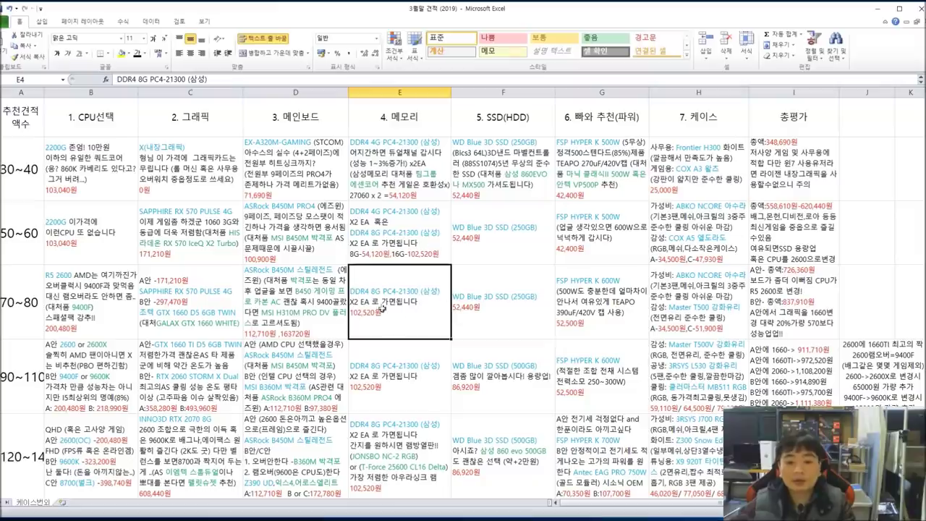
{"action": "left_click", "coordinate": [499, 334]}
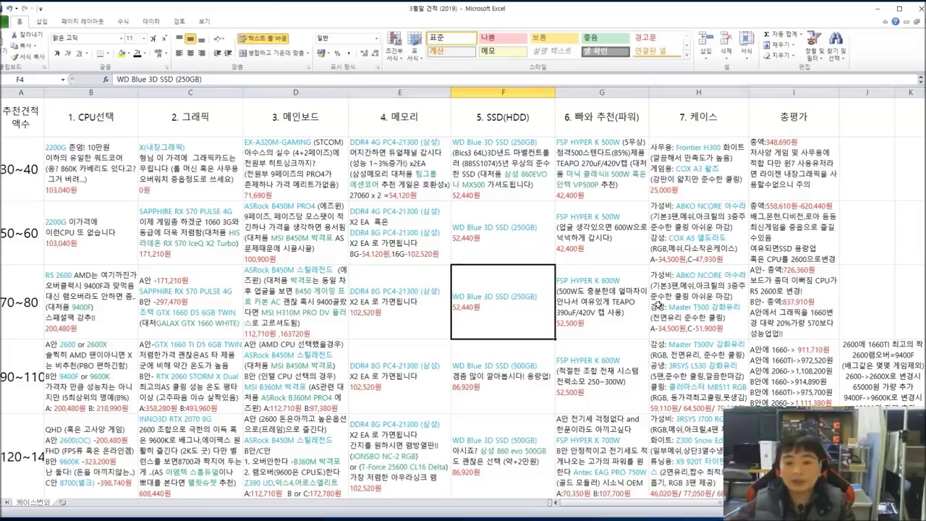
{"action": "left_click", "coordinate": [632, 317]}
{"action": "double_click", "coordinate": [595, 312]}
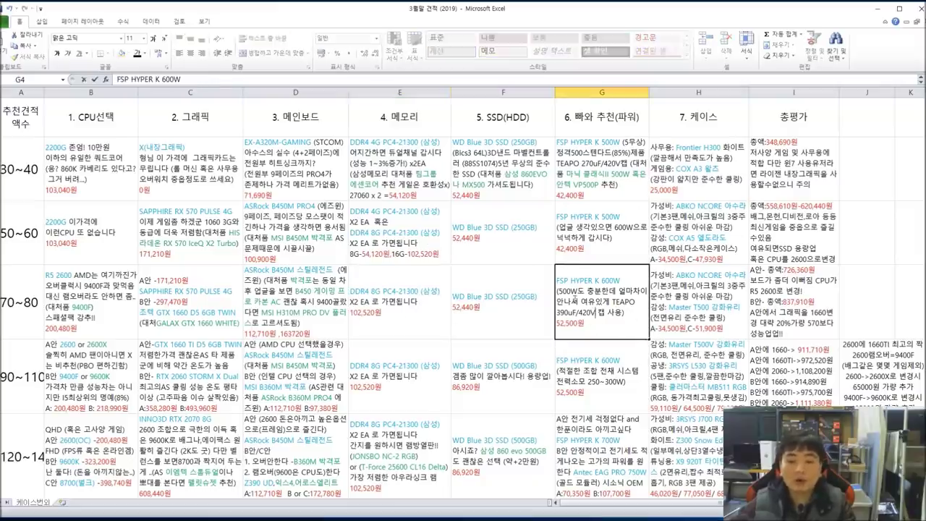
{"action": "left_click_drag", "start_coordinate": [565, 290], "coordinate": [557, 274]}
{"action": "left_click", "coordinate": [622, 327]}
{"action": "left_click", "coordinate": [606, 322]}
{"action": "left_click", "coordinate": [515, 323]}
{"action": "left_click", "coordinate": [574, 289]}
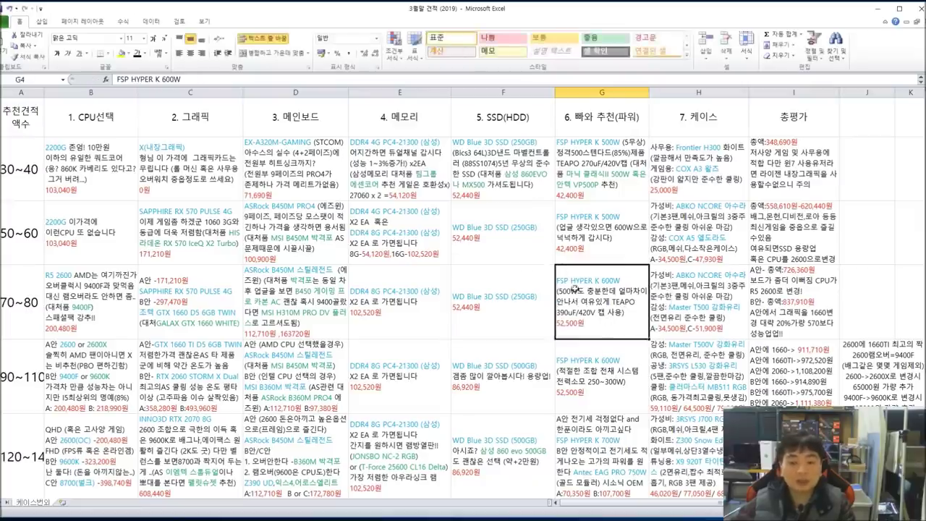
Step: Highlight the ABKO NCORE 아수라 value pick and its 쿨링 아쉬운 remark in the 70~80 row's case cell
{"action": "left_click", "coordinate": [684, 291]}
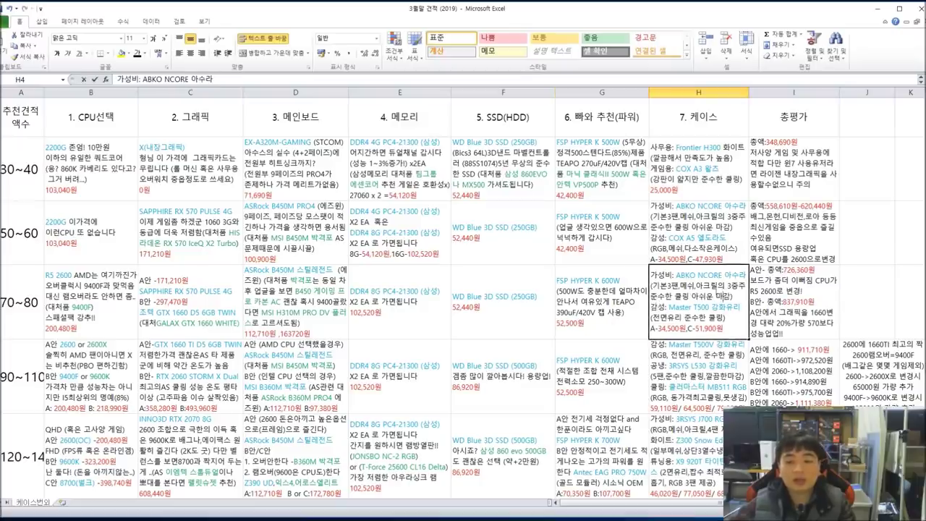
{"action": "double_click", "coordinate": [723, 291]}
{"action": "left_click_drag", "start_coordinate": [674, 275], "coordinate": [731, 297]}
{"action": "left_click", "coordinate": [716, 299]}
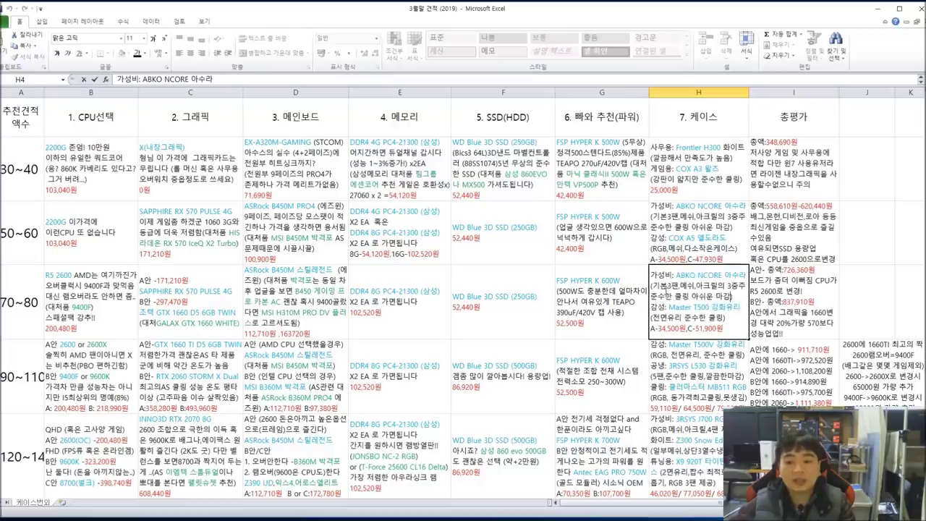
{"action": "mouse_move", "coordinate": [660, 286]}
{"action": "left_mouse_down"}
{"action": "mouse_move", "coordinate": [724, 287]}
{"action": "mouse_move", "coordinate": [660, 286]}
{"action": "left_mouse_up"}
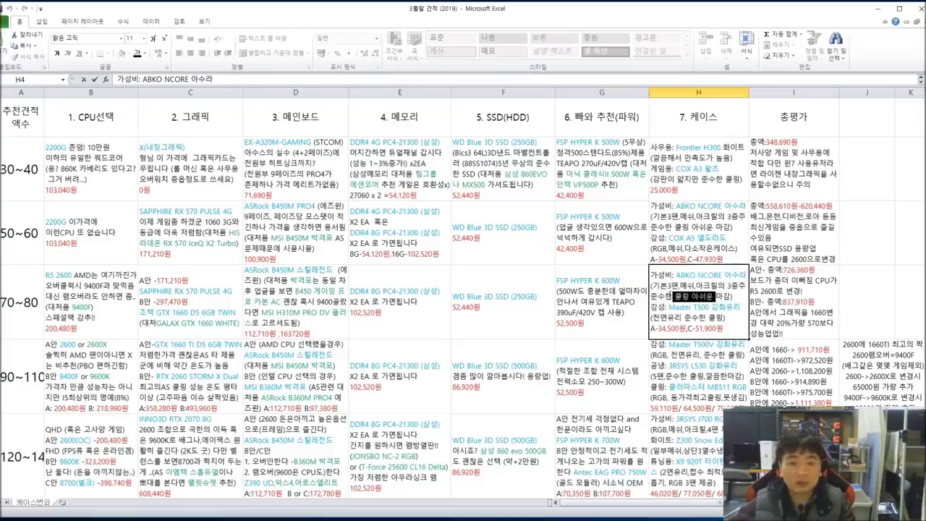
Step: Highlight the Master T500 강화유리 pick and its 전면유리 준수한 쿨링 note in the 70~80 row's case cell
{"action": "left_click", "coordinate": [696, 308]}
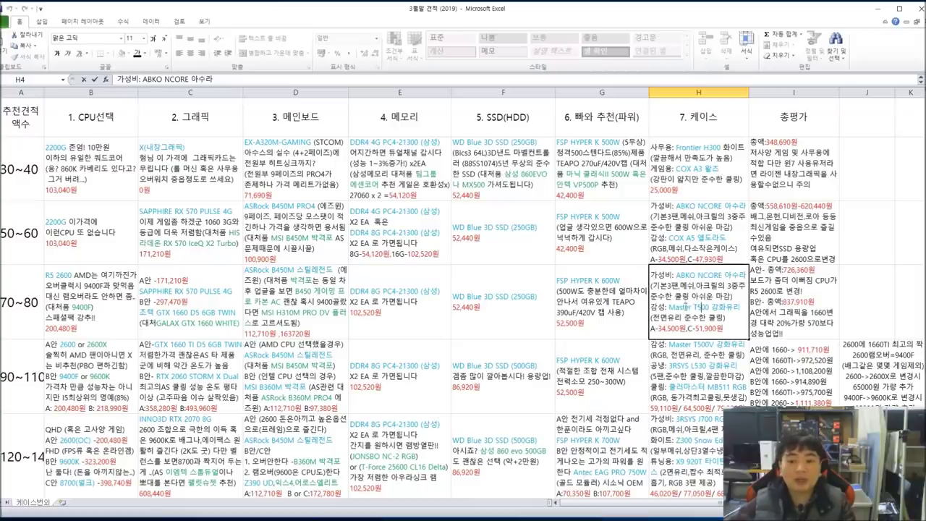
{"action": "left_click_drag", "start_coordinate": [672, 307], "coordinate": [733, 317]}
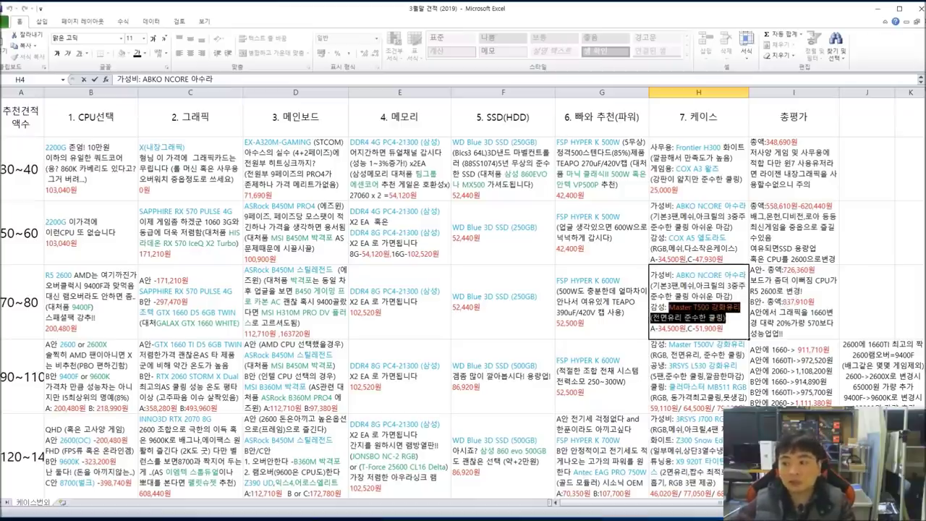
{"action": "key", "text": "Escape"}
Step: Look through the Danawa product page of the 마이크로닉스 Master T500 강화유리 case and close it
{"action": "left_click", "coordinate": [724, 312]}
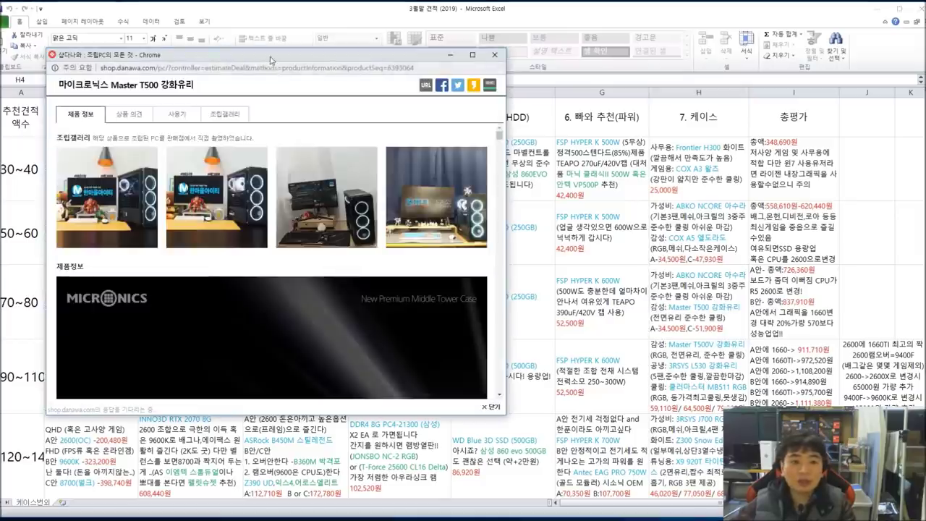
{"action": "left_click_drag", "start_coordinate": [271, 60], "coordinate": [343, 60]}
{"action": "scroll", "coordinate": [416, 271], "scroll_direction": "down", "scroll_amount": 10}
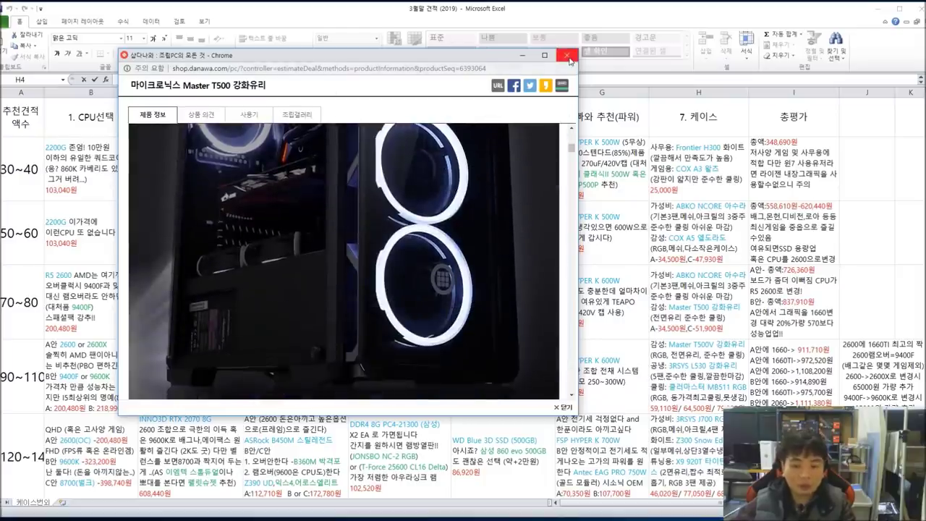
{"action": "left_click", "coordinate": [567, 56]}
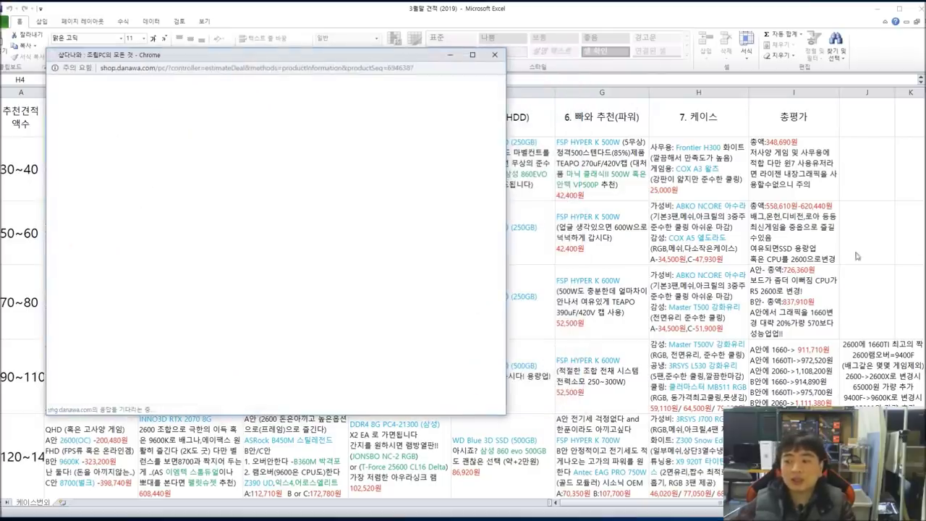
Step: Look through the Danawa product page of the Master T500V 스펙트럼 RGB 강화유리 case and close it
{"action": "left_click_drag", "start_coordinate": [323, 59], "coordinate": [463, 52]}
{"action": "scroll", "coordinate": [544, 233], "scroll_direction": "down", "scroll_amount": 5}
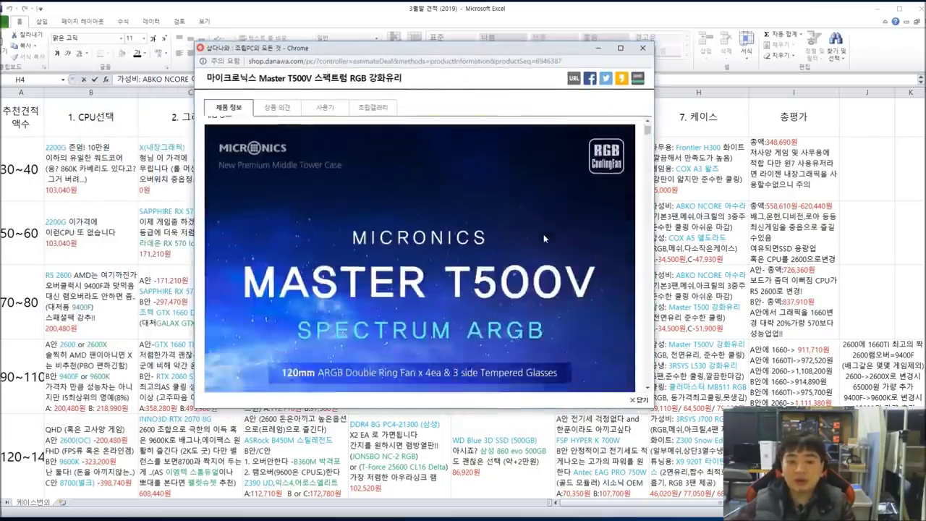
{"action": "scroll", "coordinate": [558, 265], "scroll_direction": "up", "scroll_amount": 3}
{"action": "scroll", "coordinate": [557, 263], "scroll_direction": "down", "scroll_amount": 5}
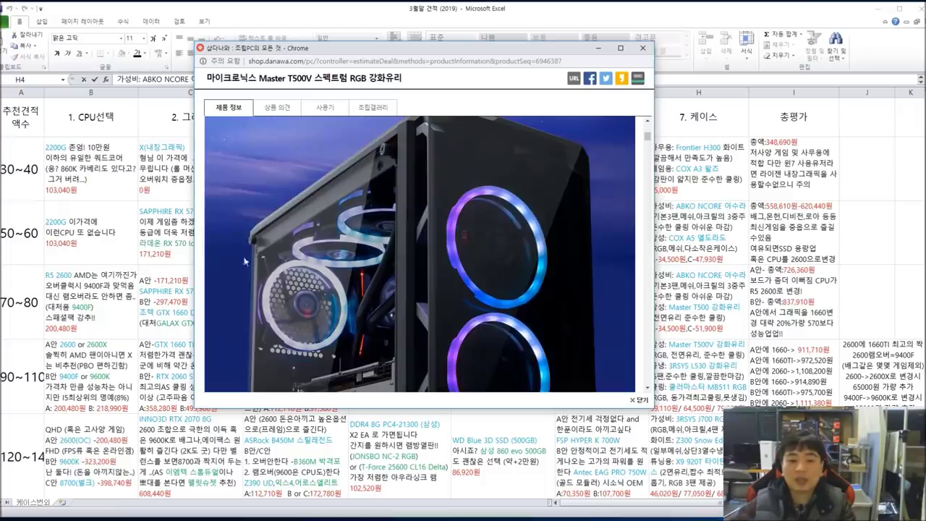
{"action": "scroll", "coordinate": [537, 209], "scroll_direction": "down", "scroll_amount": 3}
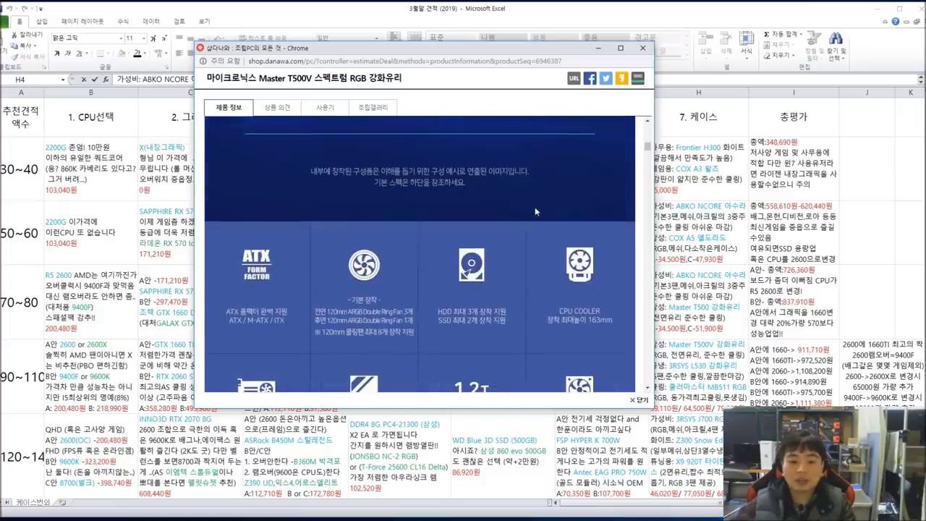
{"action": "left_click", "coordinate": [650, 47]}
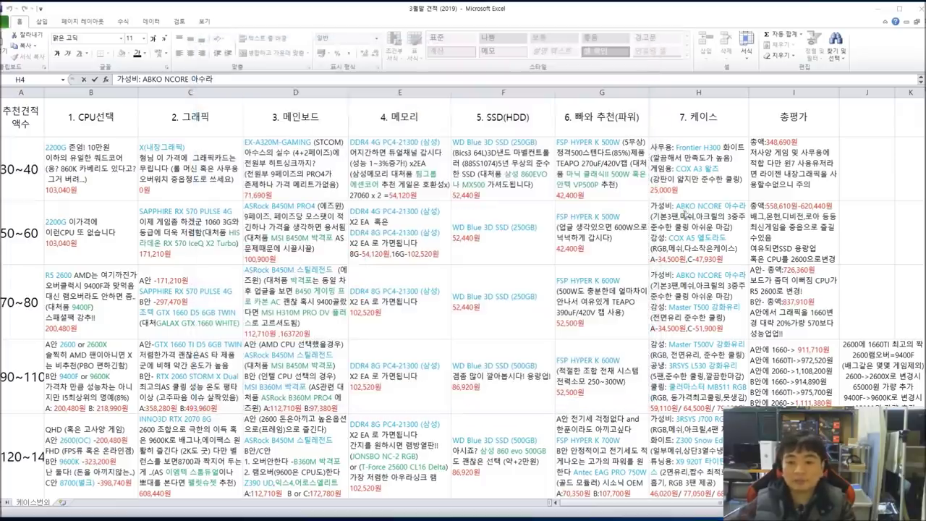
Step: Highlight plan B's total price in the 70~80 row's overall evaluation cell
{"action": "left_click", "coordinate": [793, 284]}
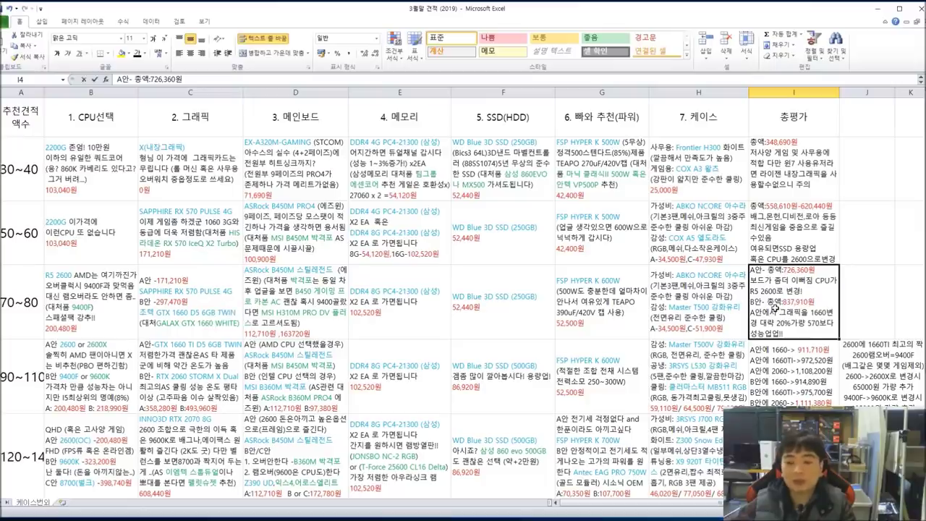
{"action": "double_click", "coordinate": [777, 307]}
{"action": "left_click_drag", "start_coordinate": [783, 302], "coordinate": [815, 303]}
Step: Highlight plan B's GTX 1660 options in the 70~80 row's graphics cell and the R5 2600 it pairs with in the CPU cell
{"action": "double_click", "coordinate": [185, 304]}
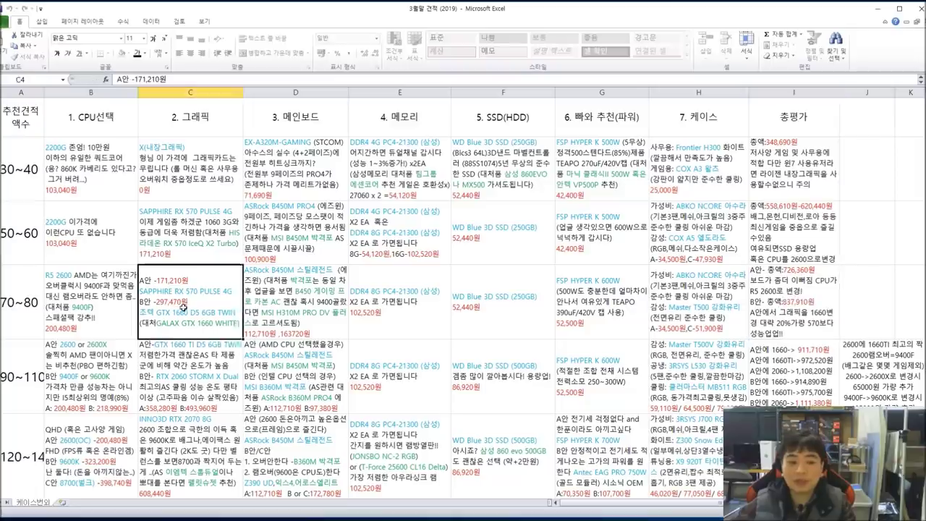
{"action": "left_click_drag", "start_coordinate": [142, 307], "coordinate": [239, 327]}
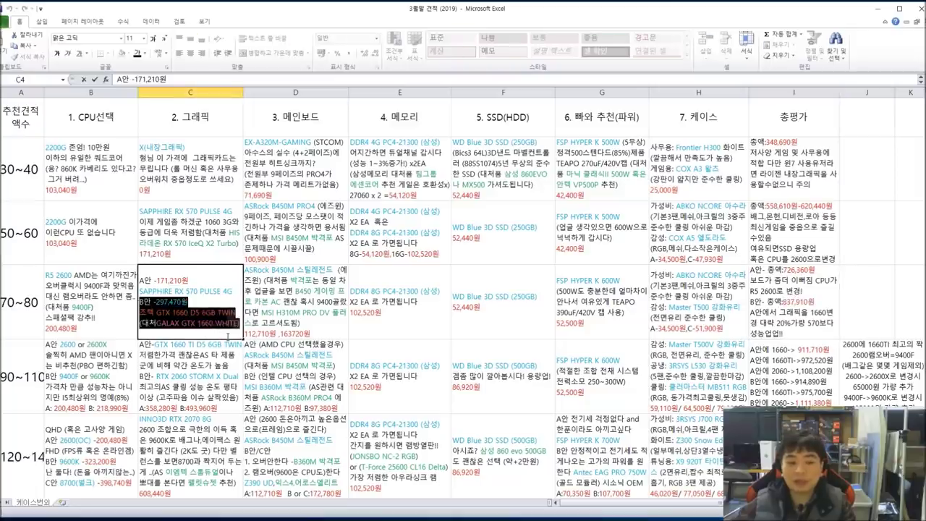
{"action": "left_click", "coordinate": [172, 312]}
{"action": "double_click", "coordinate": [55, 276]}
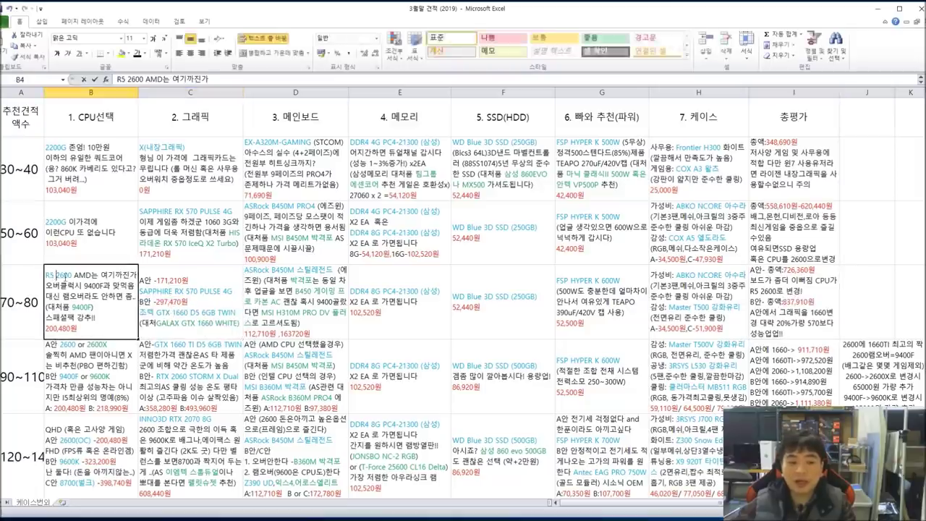
{"action": "left_click_drag", "start_coordinate": [72, 275], "coordinate": [45, 276]}
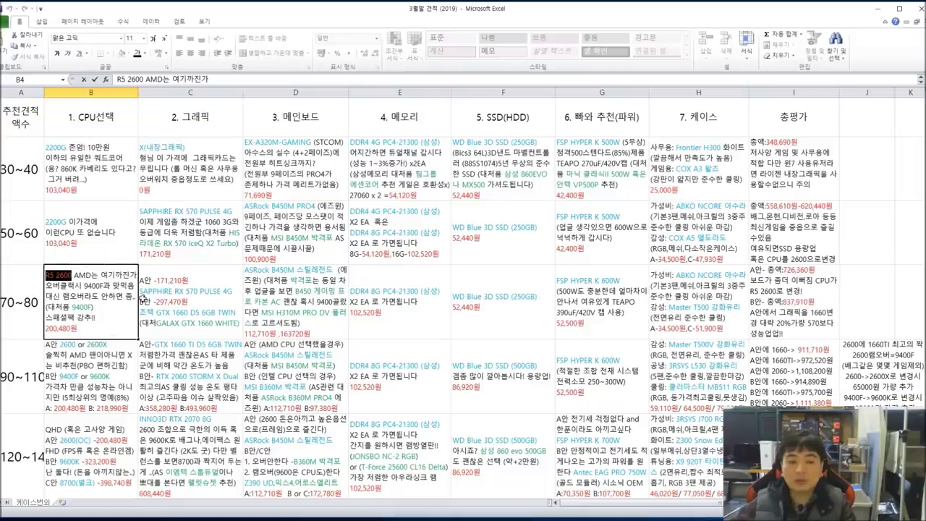
{"action": "left_click", "coordinate": [179, 314]}
{"action": "left_click_drag", "start_coordinate": [155, 314], "coordinate": [195, 314]}
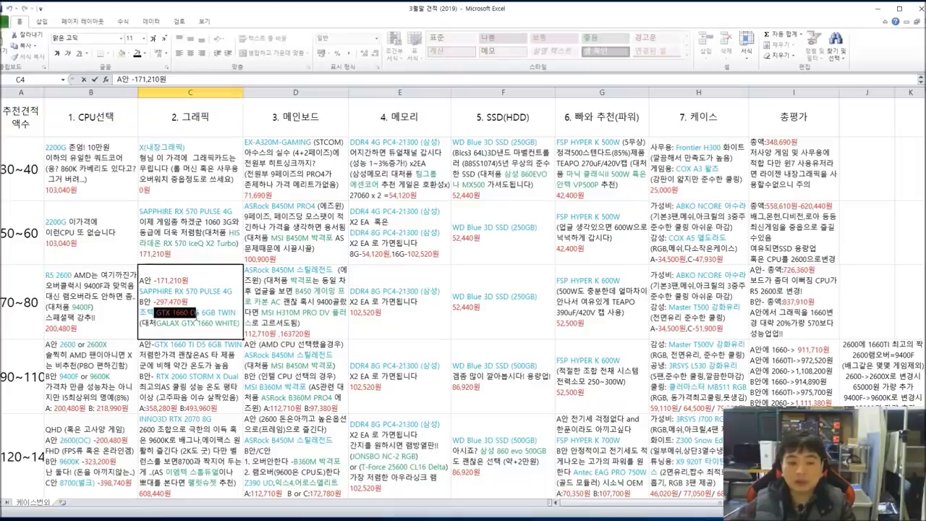
Step: Compare plan A's 2600 and 2600X options in the 90~110 row's CPU cell, highlighting each model
{"action": "left_click", "coordinate": [107, 371]}
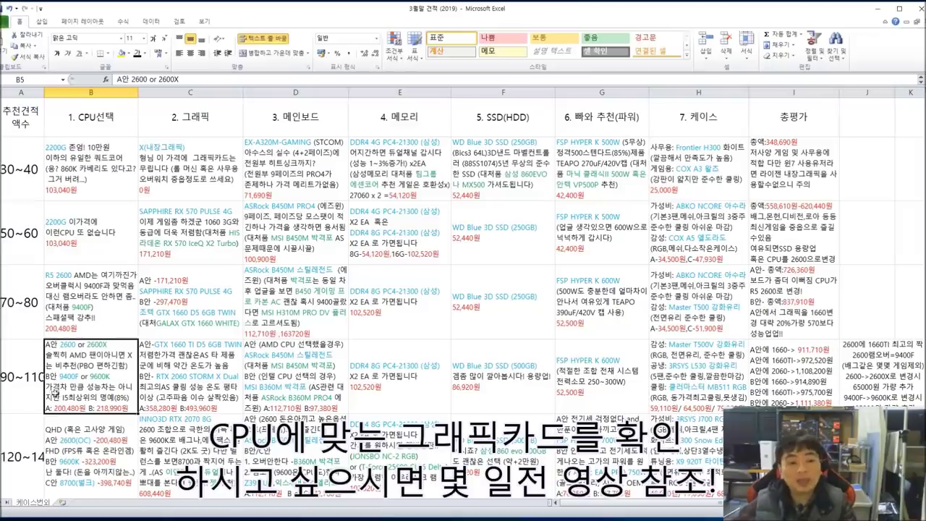
{"action": "double_click", "coordinate": [73, 346]}
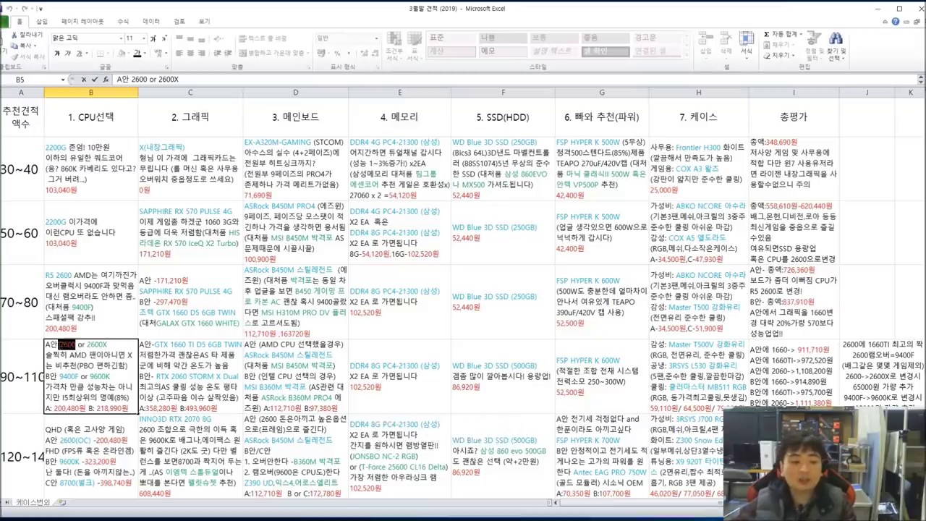
{"action": "double_click", "coordinate": [69, 376]}
{"action": "left_click", "coordinate": [75, 351]}
{"action": "double_click", "coordinate": [75, 345]}
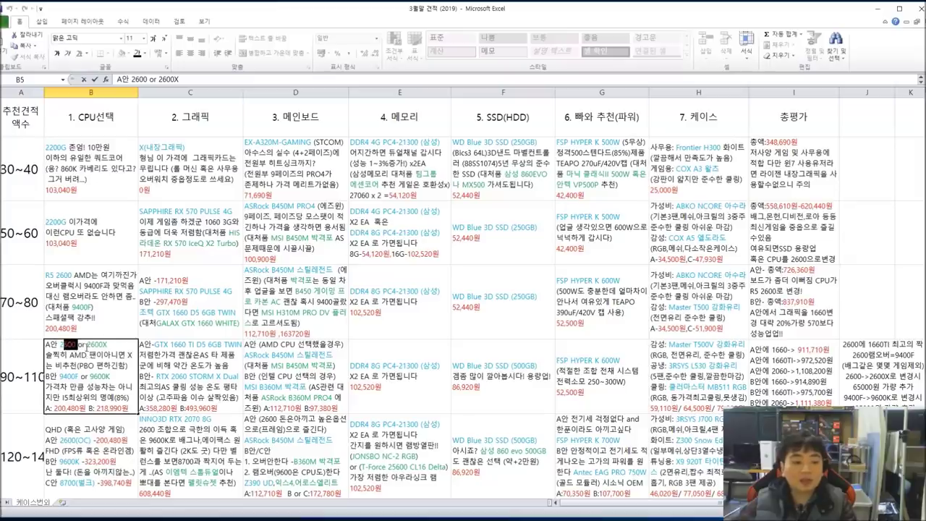
{"action": "double_click", "coordinate": [108, 347]}
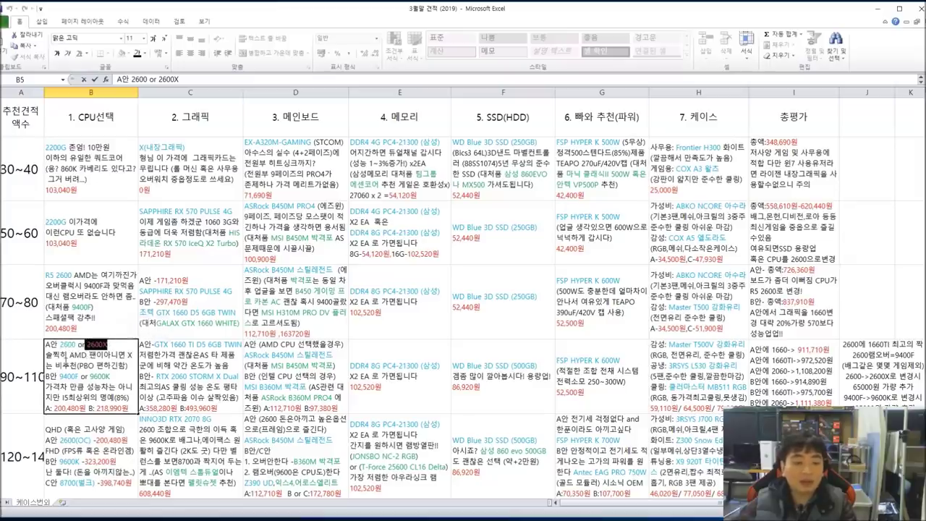
{"action": "left_click", "coordinate": [63, 347]}
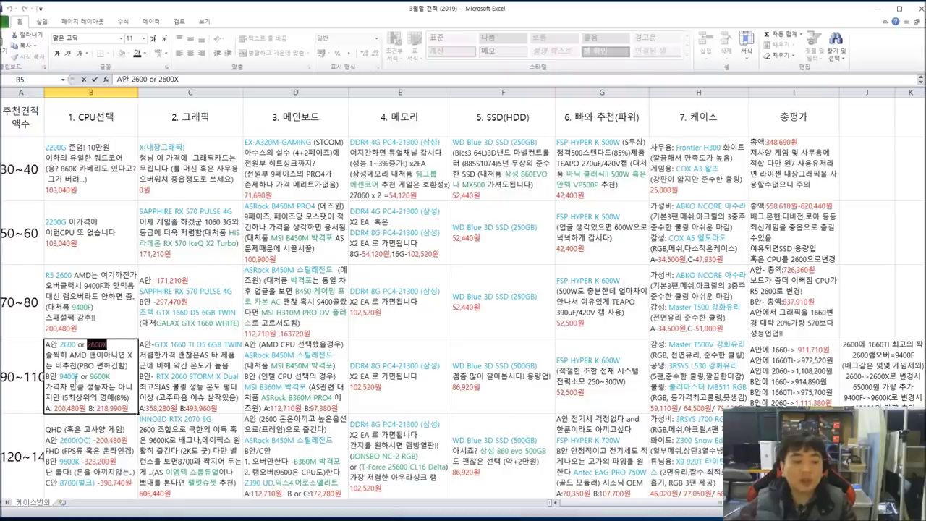
Step: Compare plan B's 9400F and 9600K in the 90~110 row's CPU cell, highlighting the price-versus-performance remark
{"action": "left_click_drag", "start_coordinate": [79, 377], "coordinate": [114, 378]}
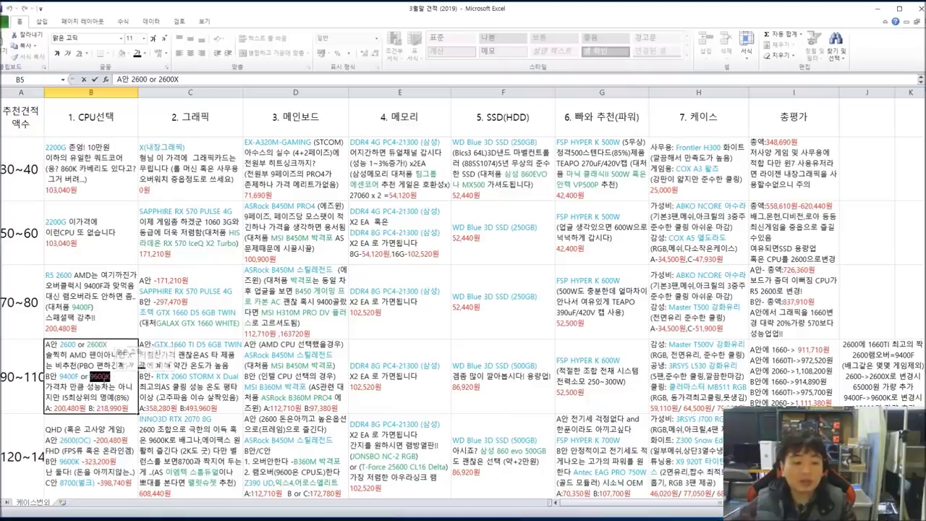
{"action": "left_click", "coordinate": [97, 377]}
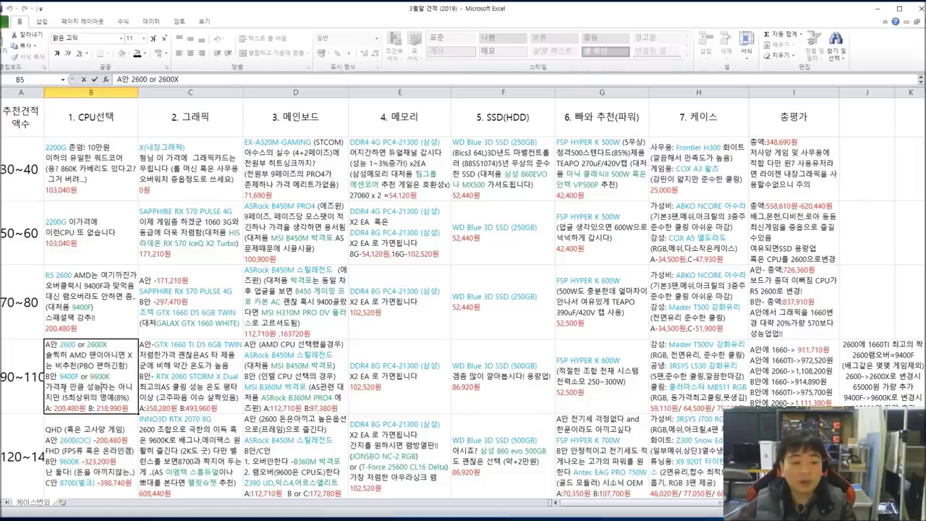
{"action": "left_click_drag", "start_coordinate": [63, 388], "coordinate": [134, 398]}
{"action": "left_click", "coordinate": [112, 398]}
{"action": "left_click_drag", "start_coordinate": [60, 388], "coordinate": [131, 396]}
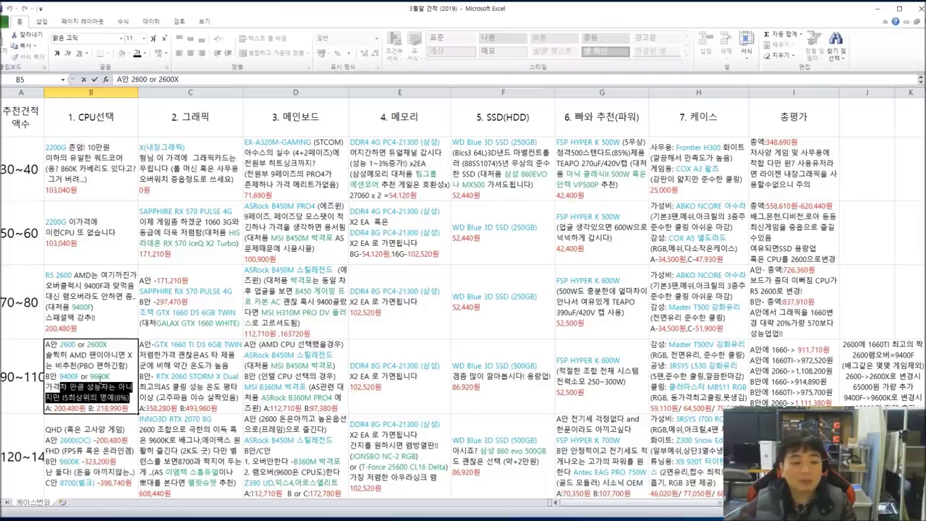
{"action": "left_click", "coordinate": [89, 390]}
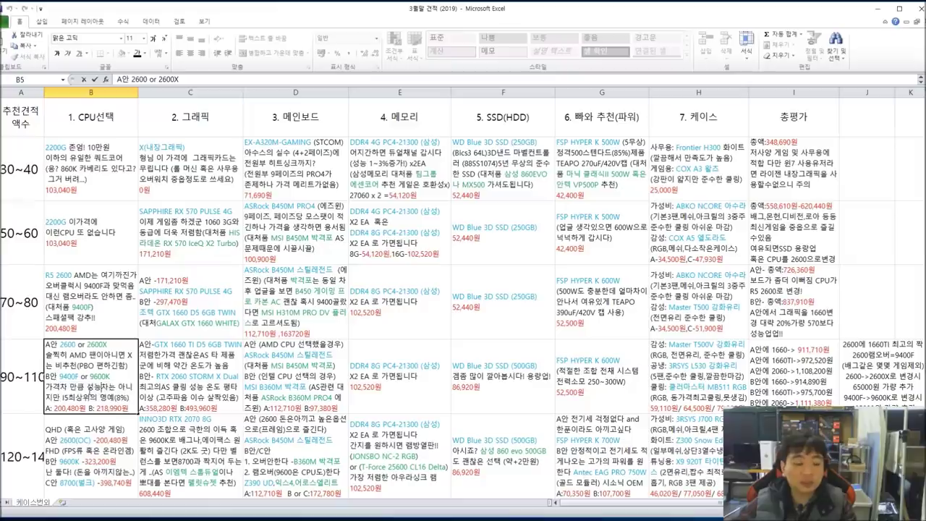
{"action": "left_click_drag", "start_coordinate": [67, 388], "coordinate": [129, 399]}
{"action": "left_click", "coordinate": [89, 390]}
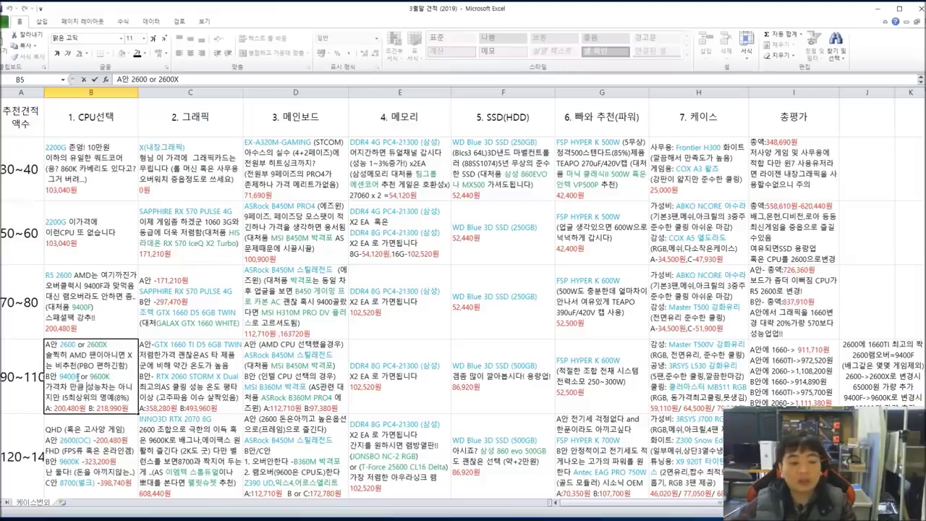
{"action": "double_click", "coordinate": [76, 377]}
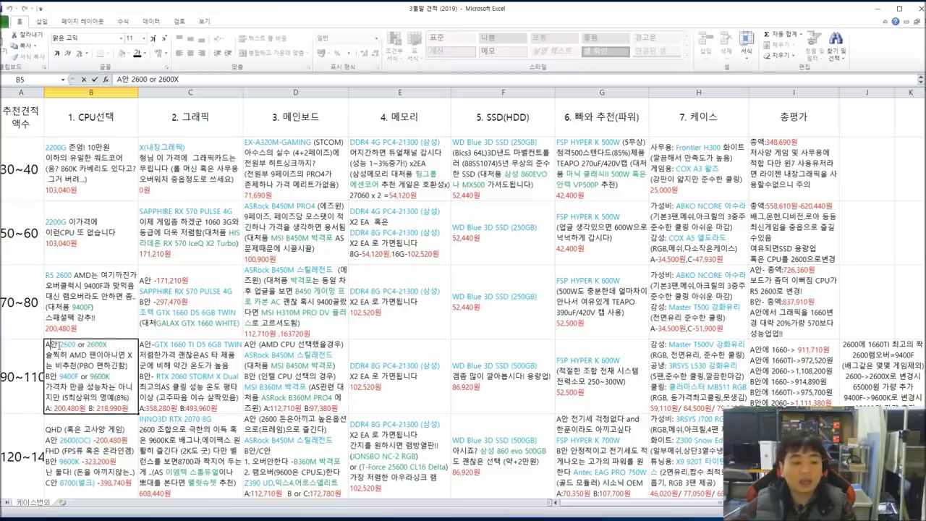
Step: Highlight plan A's 2600X in the 90~110 row's CPU cell and the GTX 1660 TI D5 6GB in its graphics cell
{"action": "double_click", "coordinate": [67, 344]}
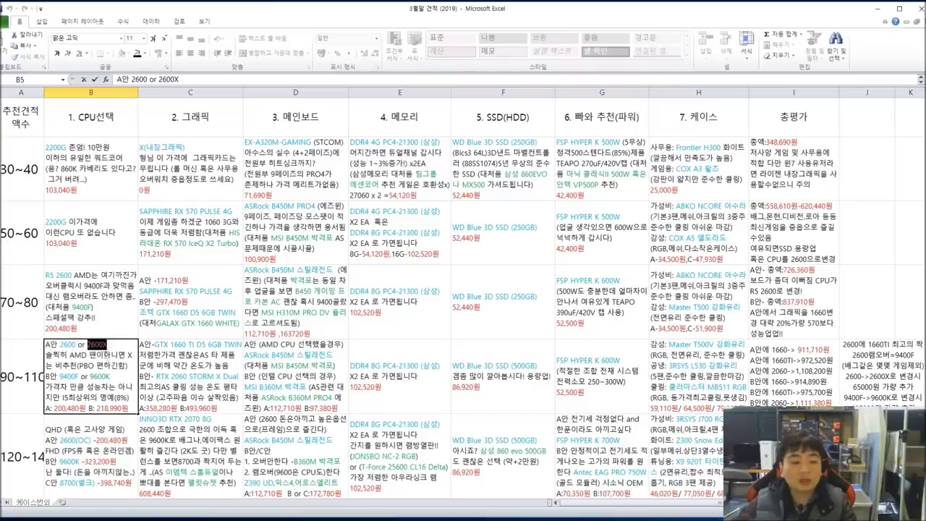
{"action": "mouse_move", "coordinate": [115, 377]}
{"action": "left_mouse_down"}
{"action": "mouse_move", "coordinate": [93, 377]}
{"action": "mouse_move", "coordinate": [111, 377]}
{"action": "left_mouse_up"}
{"action": "left_click_drag", "start_coordinate": [87, 345], "coordinate": [108, 345]}
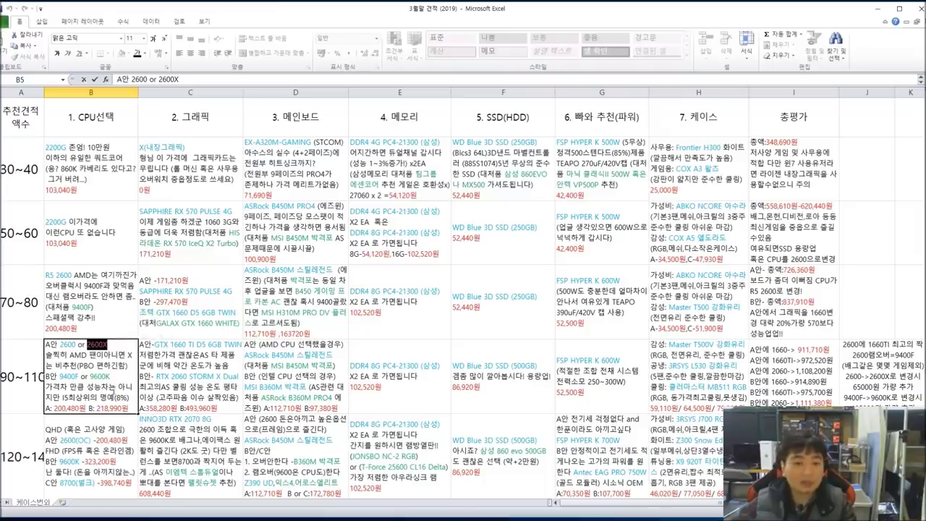
{"action": "left_click", "coordinate": [181, 376]}
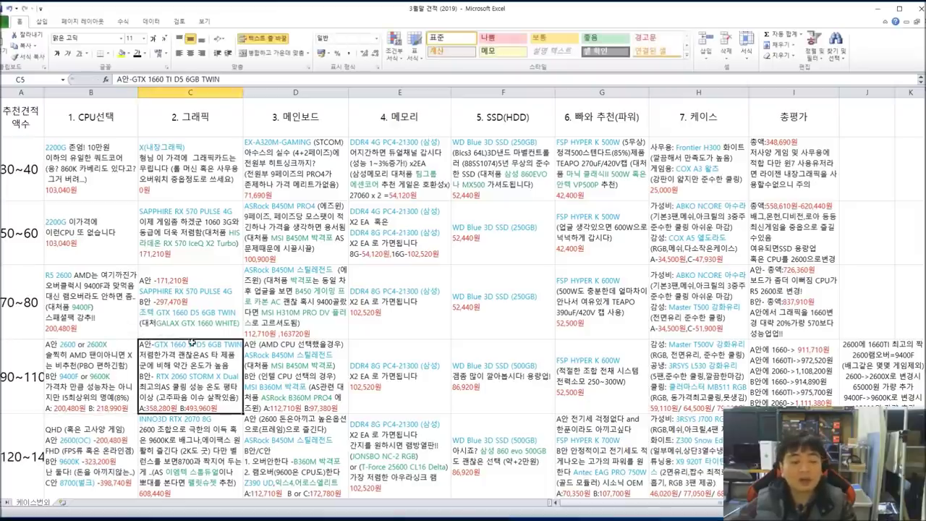
{"action": "double_click", "coordinate": [168, 346]}
{"action": "left_click_drag", "start_coordinate": [155, 346], "coordinate": [223, 346]}
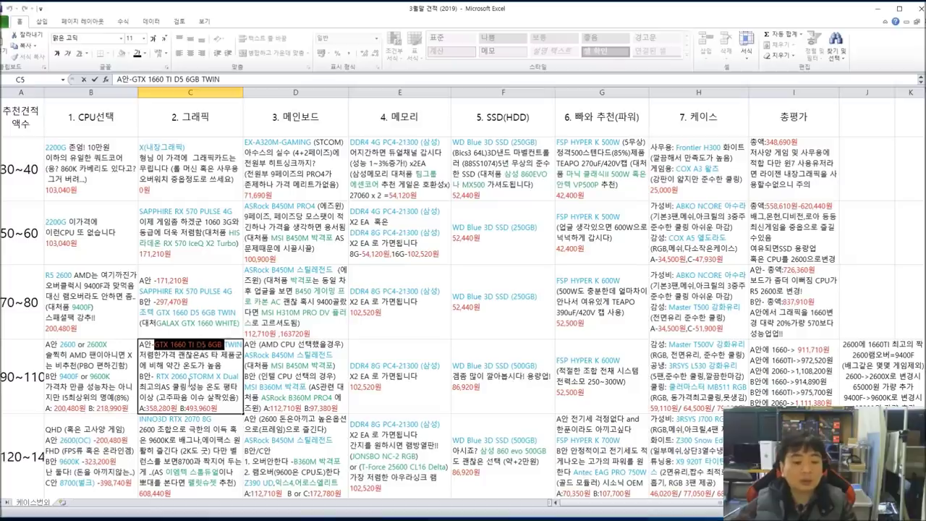
{"action": "left_click_drag", "start_coordinate": [169, 377], "coordinate": [208, 377]}
Step: Highlight plan B's 9400F in the 90~110 row's CPU cell and the RTX 2060 STORM X Dual it pairs with in the graphics cell
{"action": "double_click", "coordinate": [78, 348]}
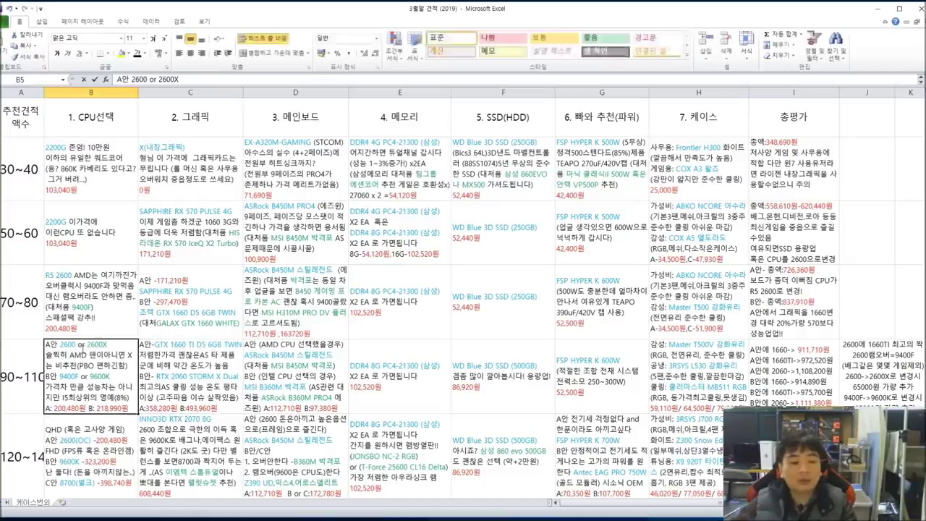
{"action": "left_click_drag", "start_coordinate": [81, 377], "coordinate": [60, 377]}
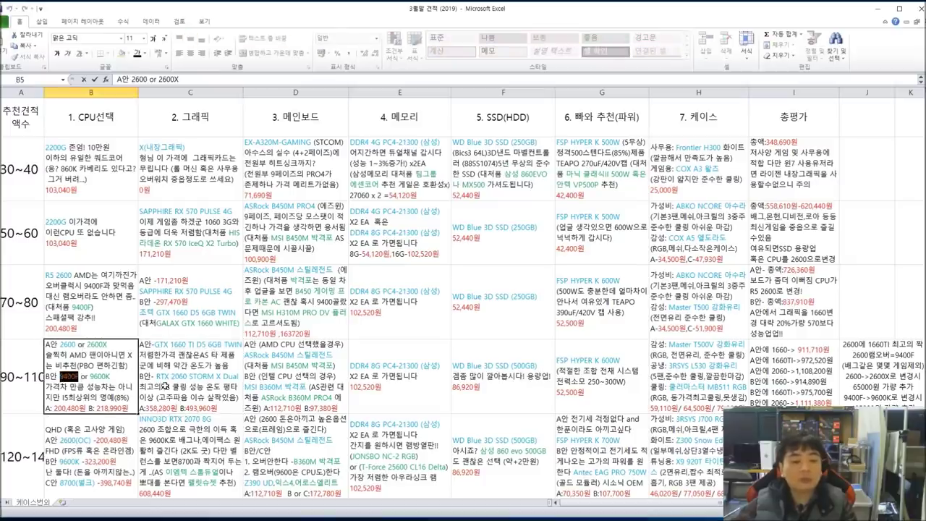
{"action": "double_click", "coordinate": [165, 385]}
{"action": "left_click_drag", "start_coordinate": [156, 377], "coordinate": [221, 377]}
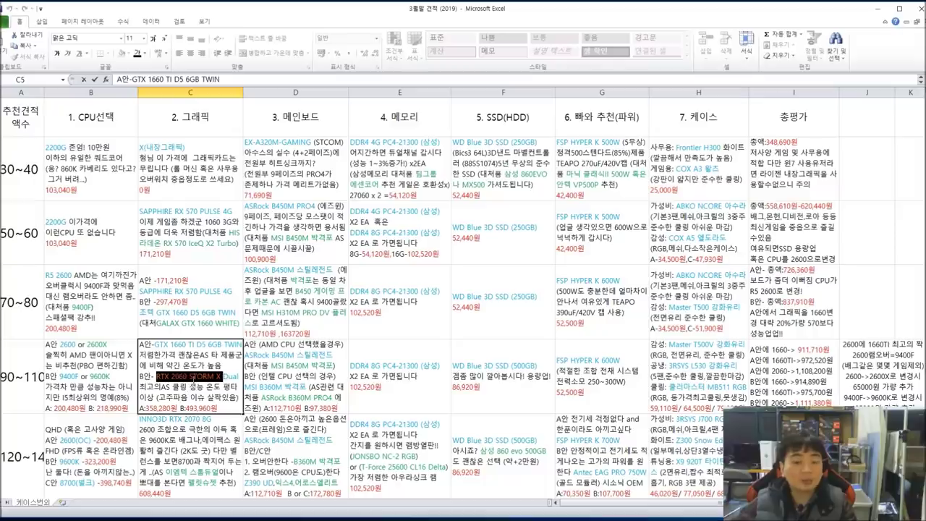
{"action": "left_click", "coordinate": [186, 395]}
{"action": "left_click_drag", "start_coordinate": [158, 377], "coordinate": [238, 377]}
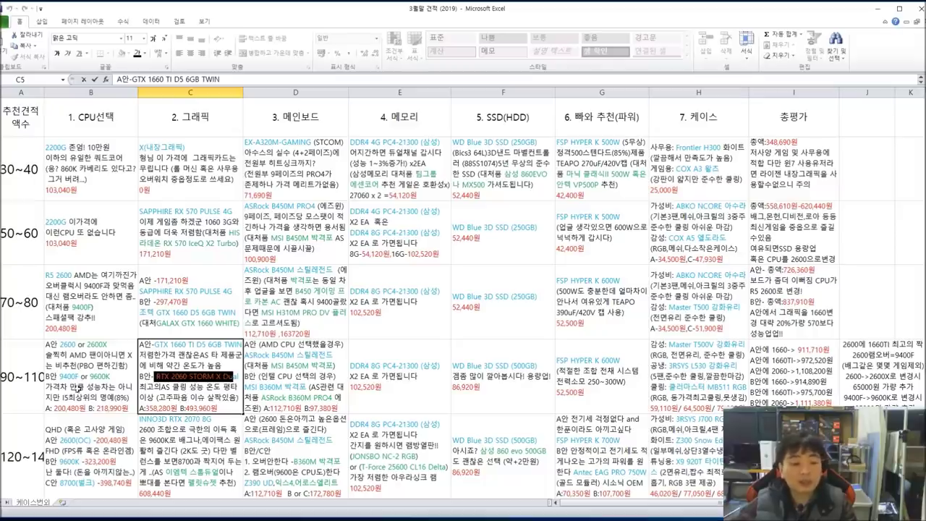
{"action": "left_click", "coordinate": [94, 379]}
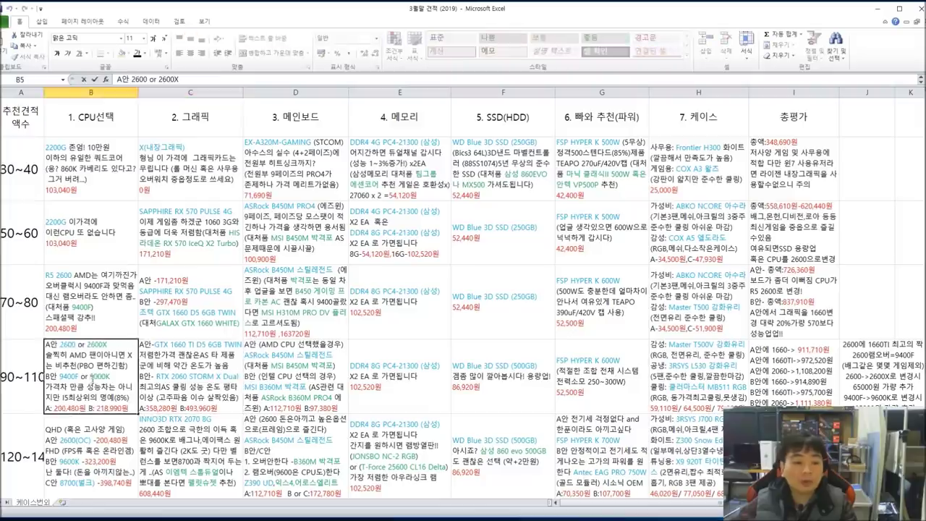
{"action": "double_click", "coordinate": [165, 377]}
{"action": "left_click_drag", "start_coordinate": [165, 377], "coordinate": [232, 377]}
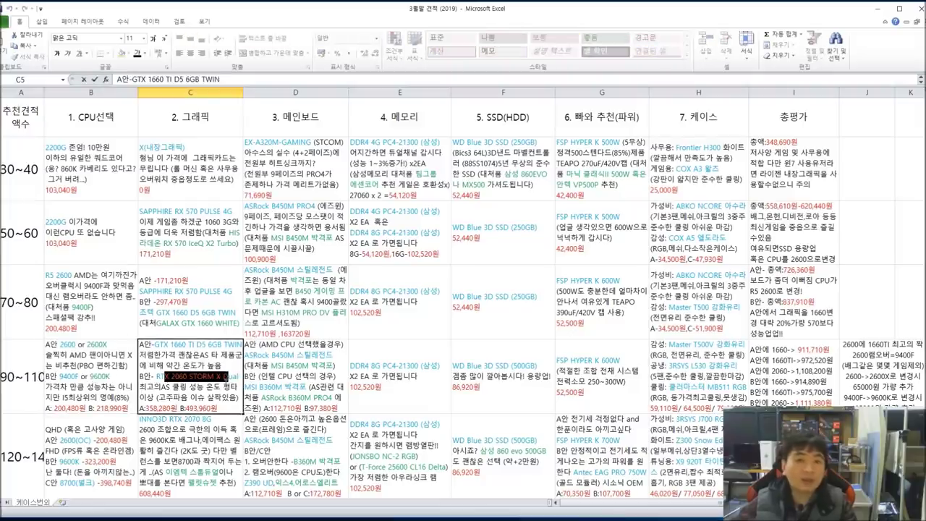
Step: Highlight plan A's ASRock B450M 스틸레전드 in the 90~110 row's mainboard cell
{"action": "left_click", "coordinate": [315, 365]}
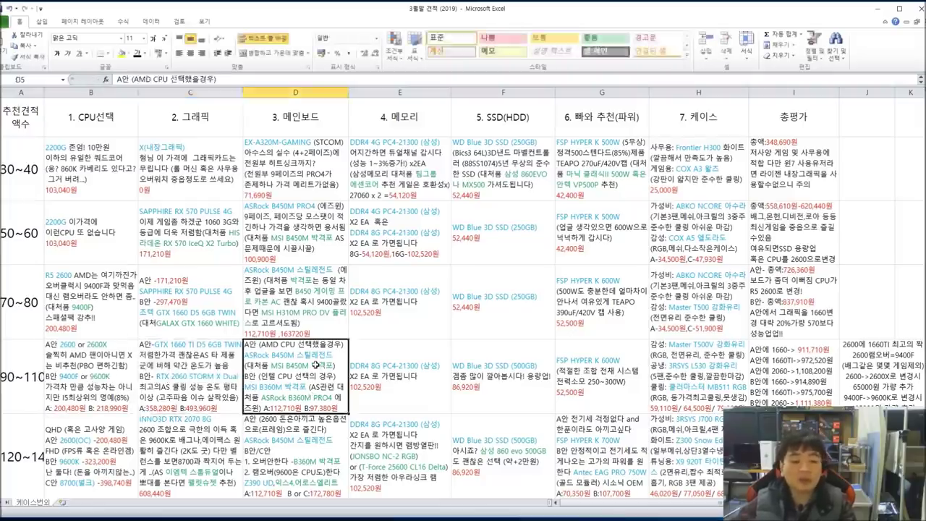
{"action": "double_click", "coordinate": [315, 366]}
{"action": "left_click_drag", "start_coordinate": [331, 355], "coordinate": [245, 356]}
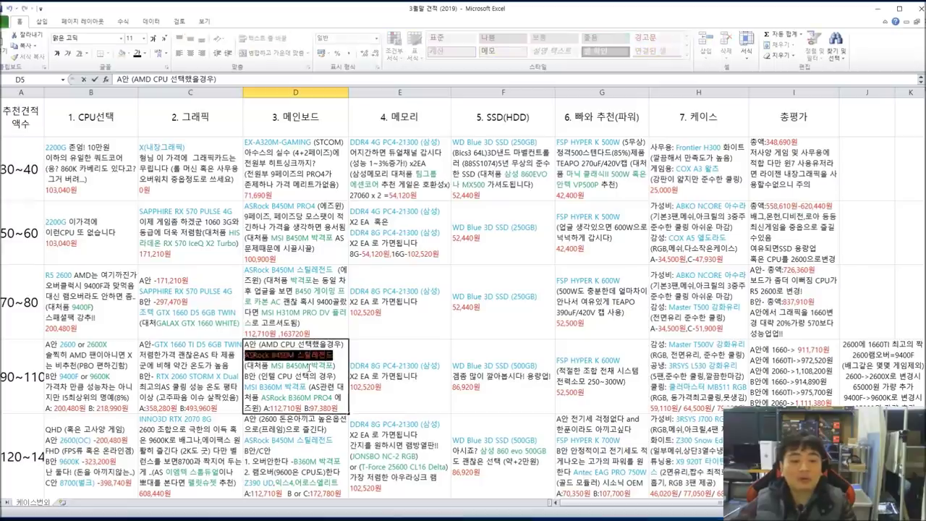
{"action": "left_click", "coordinate": [309, 365]}
{"action": "left_click_drag", "start_coordinate": [336, 355], "coordinate": [267, 355]}
{"action": "left_click", "coordinate": [327, 375]}
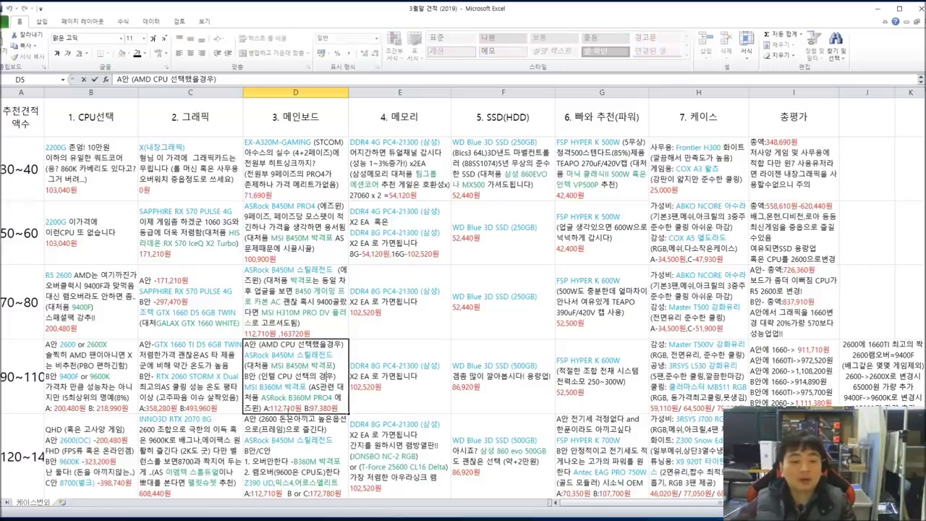
Step: Highlight plan B's MSI B360M 박격포 and its alternative ASRock B360M PRO4 in the 90~110 row's mainboard cell
{"action": "left_click_drag", "start_coordinate": [250, 388], "coordinate": [333, 399]}
{"action": "left_click", "coordinate": [282, 396]}
{"action": "left_click", "coordinate": [279, 398]}
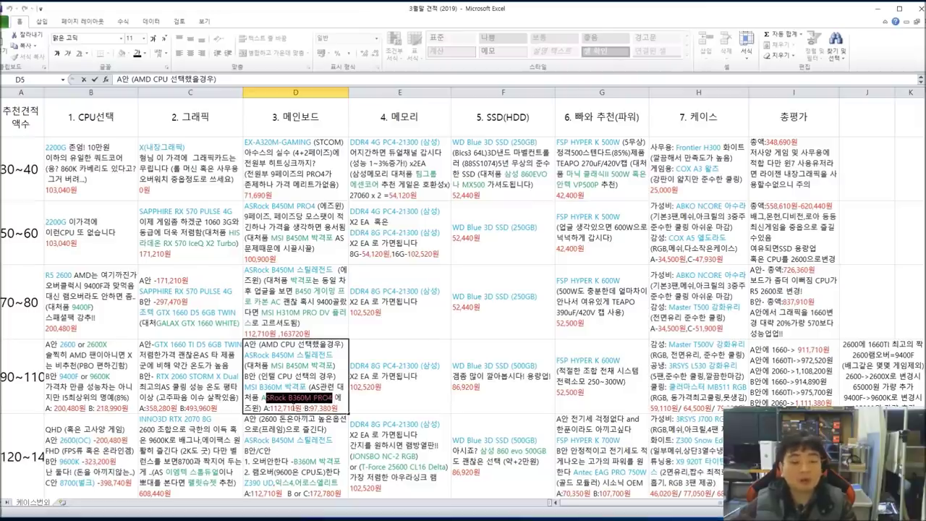
{"action": "left_click", "coordinate": [253, 385]}
{"action": "left_click_drag", "start_coordinate": [245, 387], "coordinate": [305, 387]}
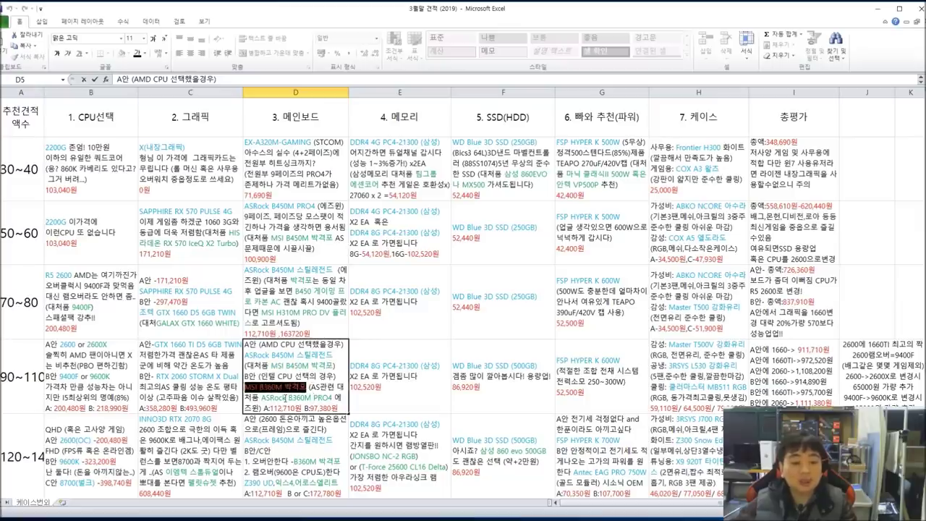
{"action": "left_click", "coordinate": [272, 400]}
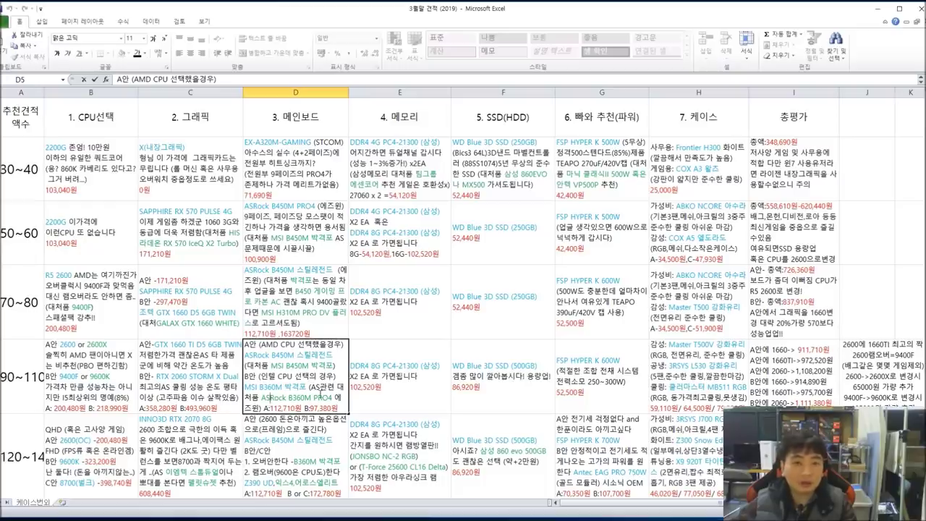
Step: Go through the 90~110 row's memory, SSD and power supply cells, selecting each one
{"action": "left_click", "coordinate": [393, 384]}
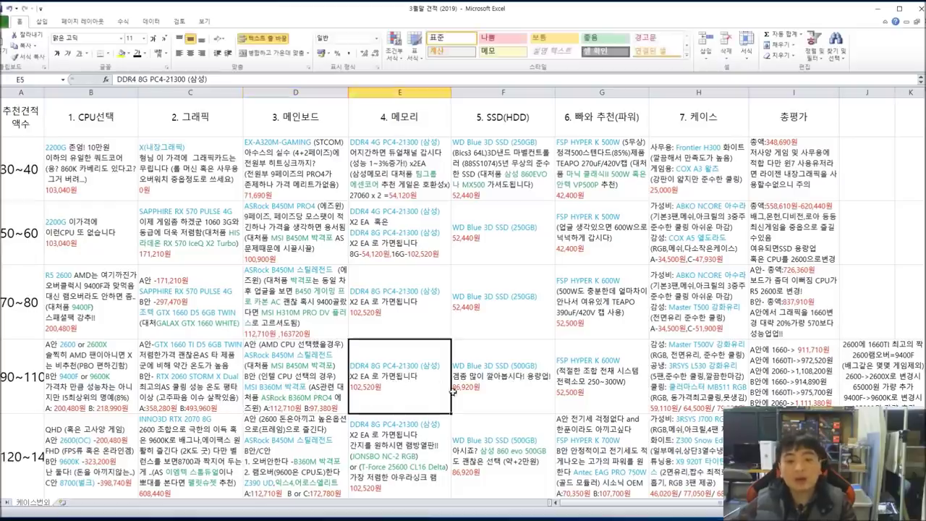
{"action": "left_click", "coordinate": [468, 347]}
{"action": "left_click", "coordinate": [616, 364]}
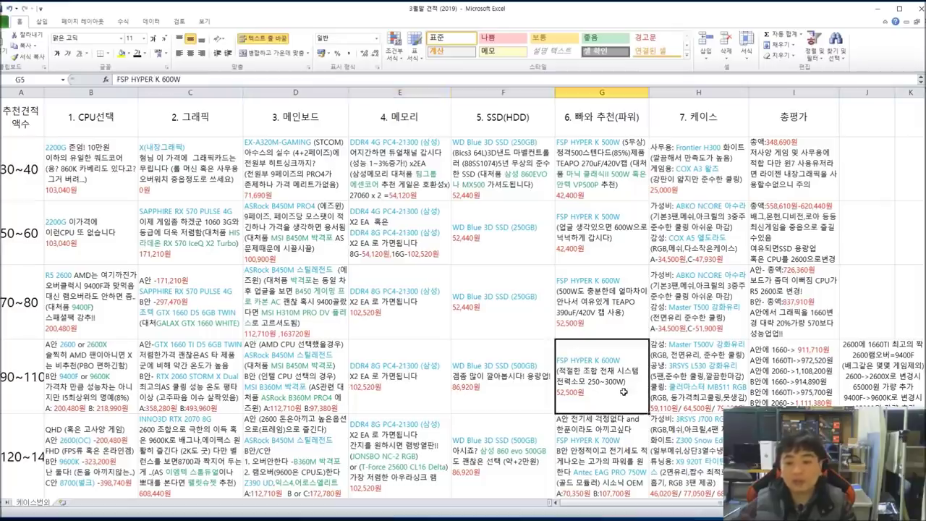
Step: Highlight the price and the full WD Blue 3D SSD (500GB) entry in the 90~110 row's SSD cell
{"action": "left_click", "coordinate": [514, 395]}
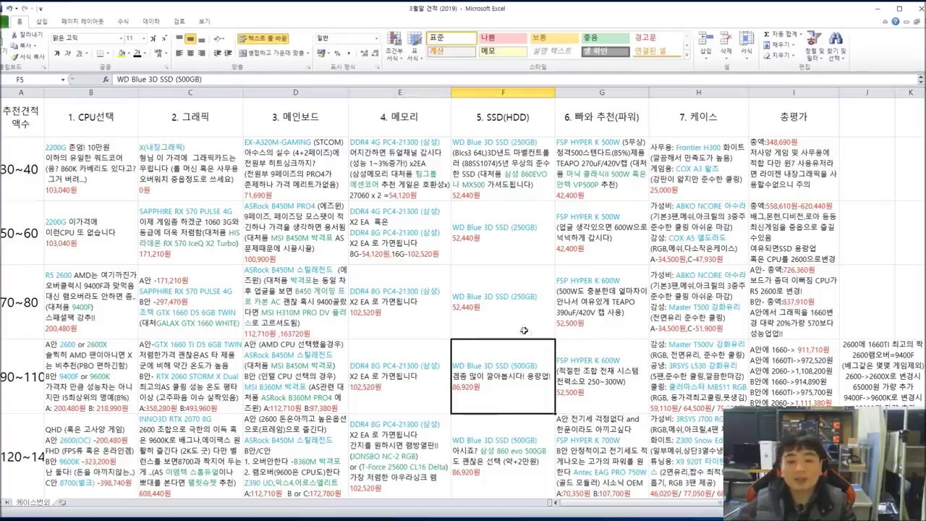
{"action": "double_click", "coordinate": [506, 391]}
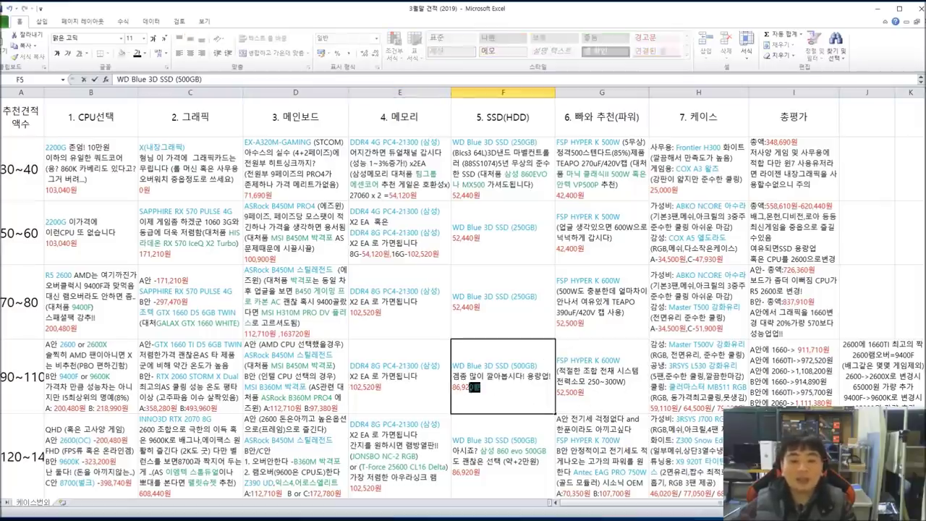
{"action": "left_click_drag", "start_coordinate": [453, 388], "coordinate": [489, 391]}
{"action": "left_click", "coordinate": [505, 394]}
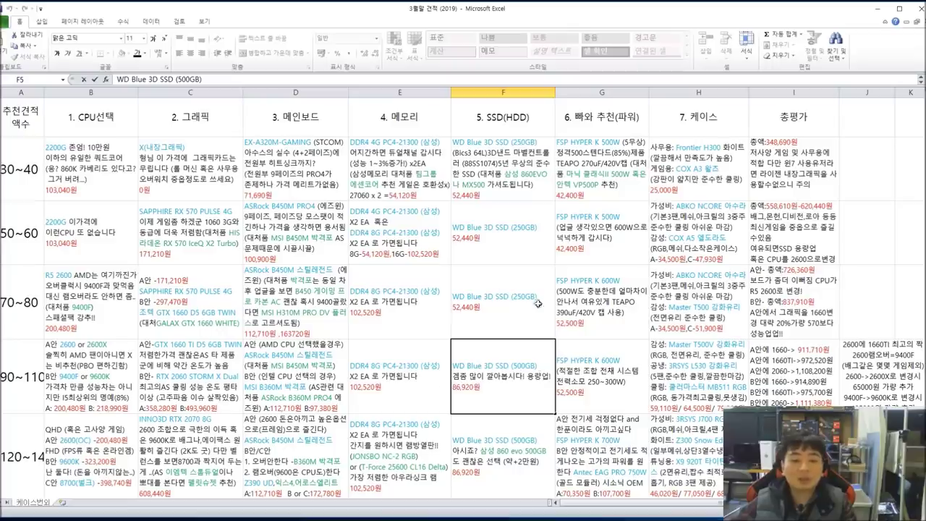
{"action": "key", "text": "Escape"}
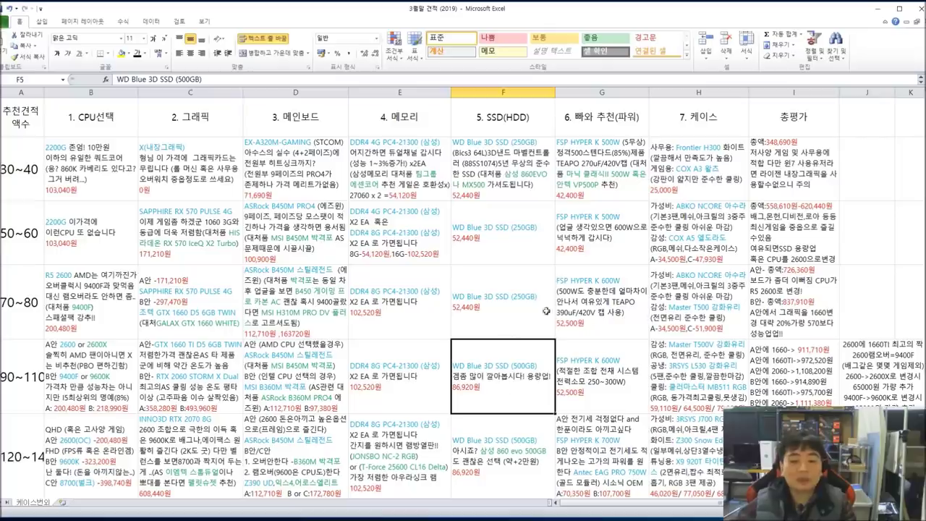
{"action": "double_click", "coordinate": [523, 394]}
{"action": "left_click_drag", "start_coordinate": [523, 397], "coordinate": [439, 366]}
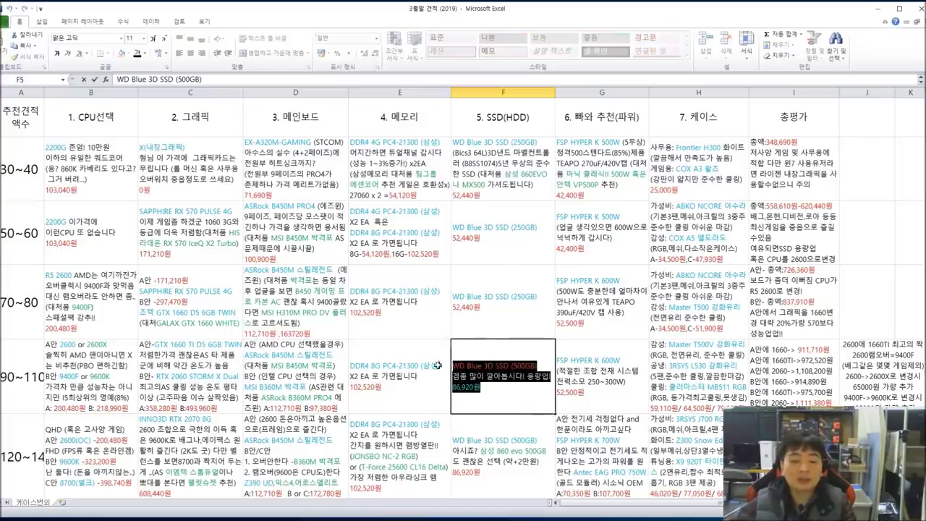
{"action": "left_click", "coordinate": [514, 401]}
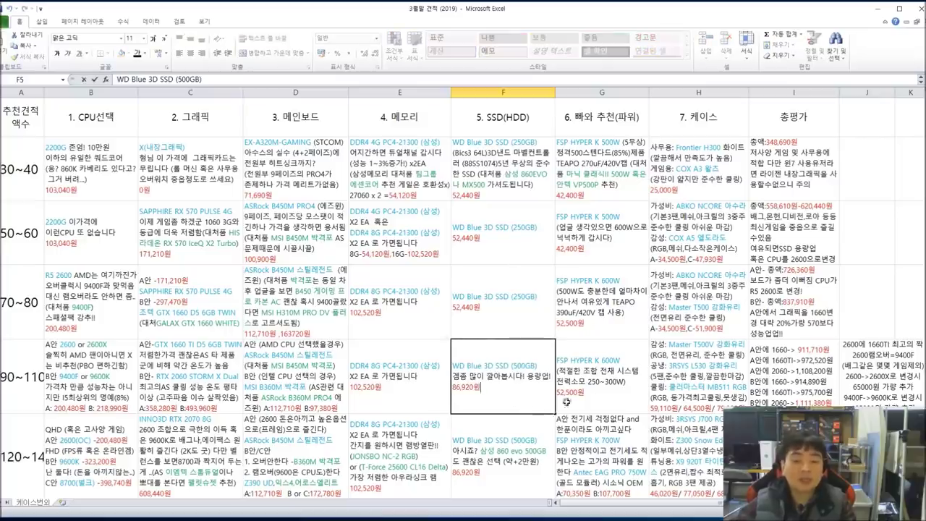
Step: Highlight the 3RSYS L530 in the 90~110 row's case cell, view its product page in Chrome, and close the page
{"action": "left_click", "coordinate": [712, 397]}
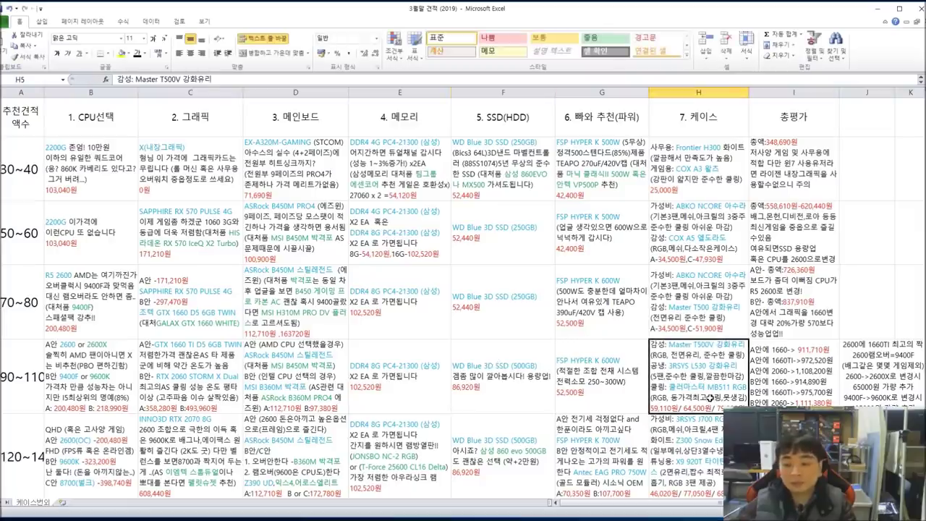
{"action": "double_click", "coordinate": [692, 350]}
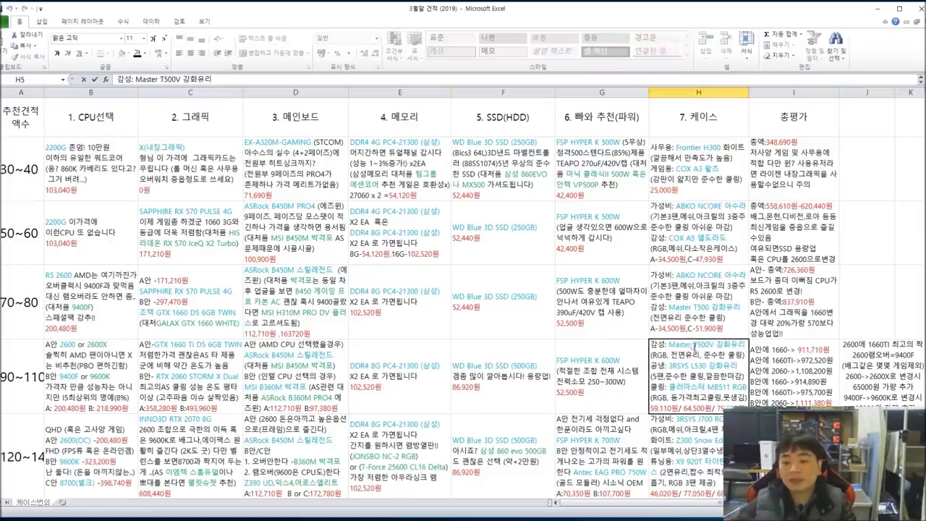
{"action": "left_click_drag", "start_coordinate": [693, 346], "coordinate": [718, 367]}
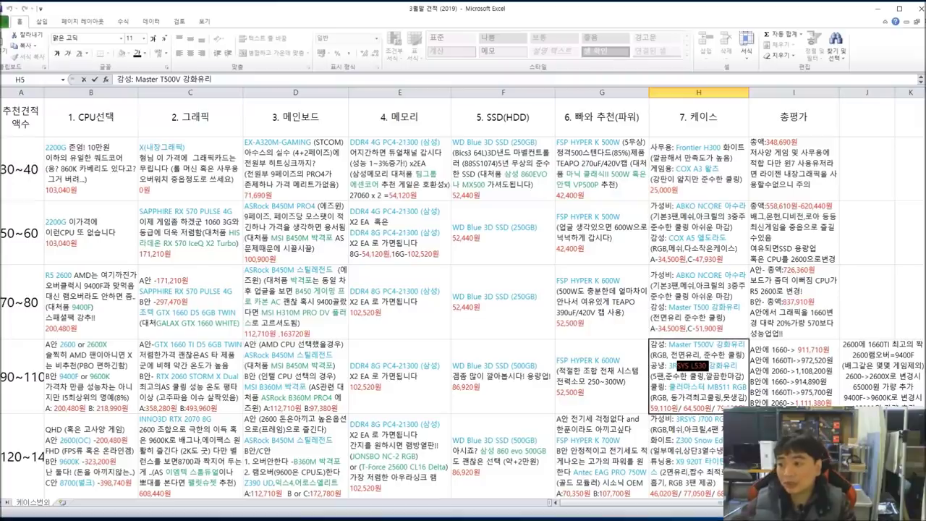
{"action": "key", "text": "ctrl+c"}
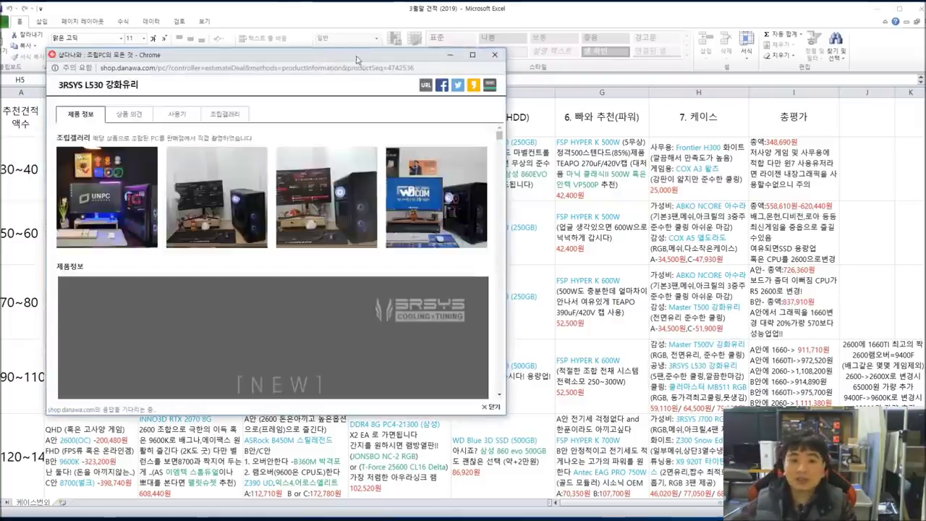
{"action": "scroll", "coordinate": [404, 233], "scroll_direction": "down", "scroll_amount": 10}
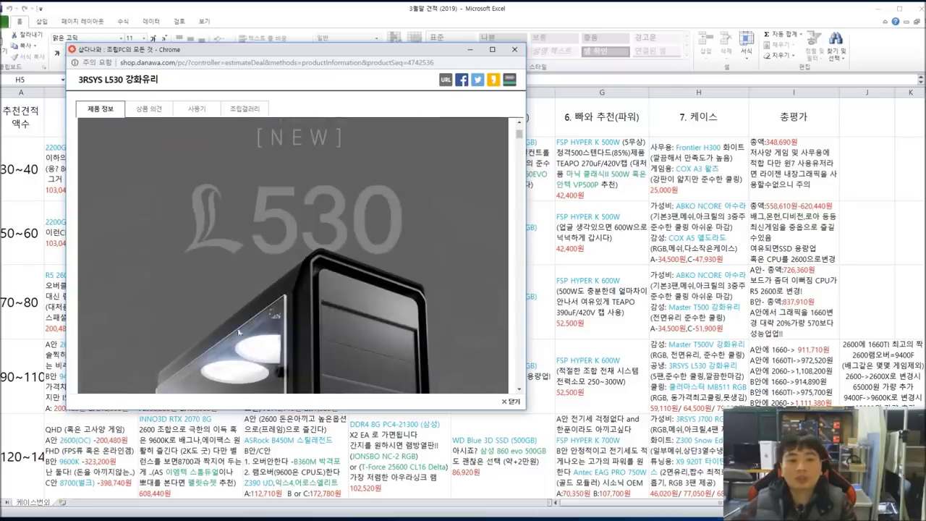
{"action": "left_click", "coordinate": [516, 50]}
Step: Highlight the 쿨러마스터 MB511 RGB in the 90~110 row's case cell, view its product page in Chrome, and close the page
{"action": "double_click", "coordinate": [677, 388]}
{"action": "left_click_drag", "start_coordinate": [677, 388], "coordinate": [733, 393]}
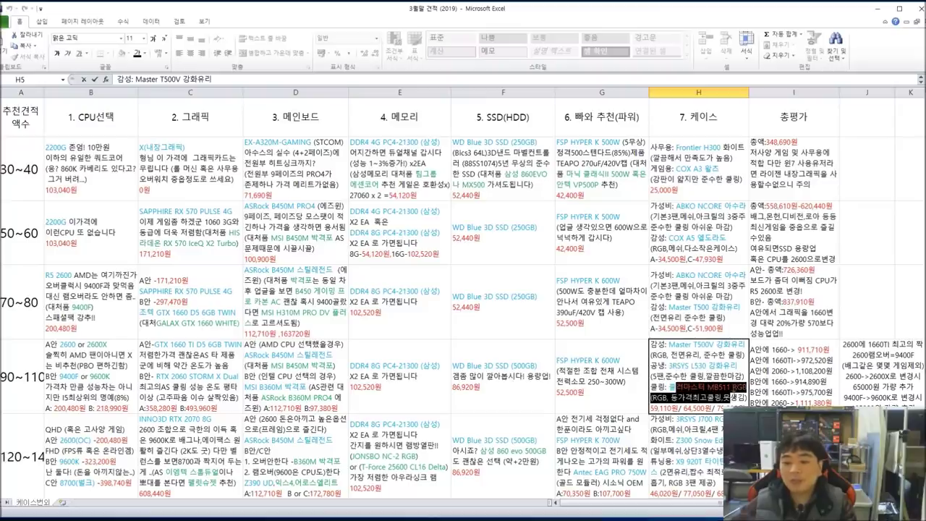
{"action": "left_click", "coordinate": [752, 387]}
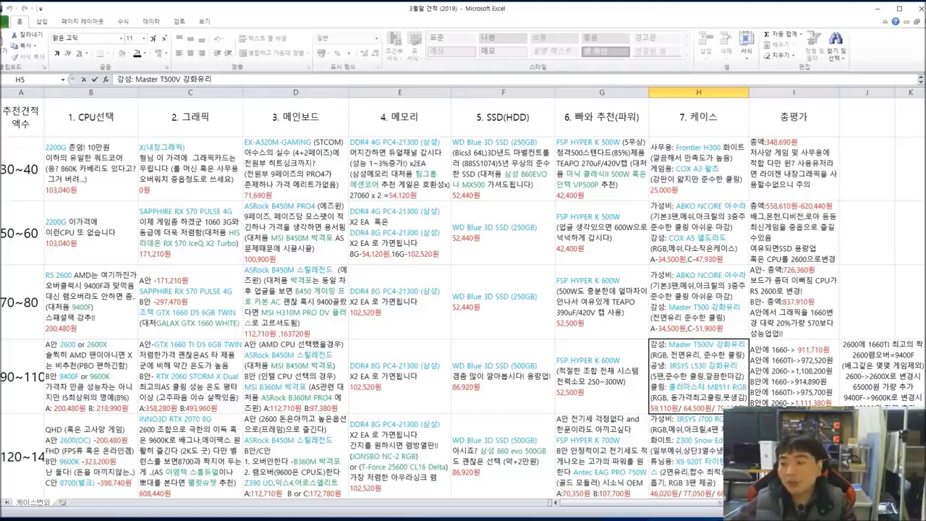
{"action": "left_click", "coordinate": [706, 387]}
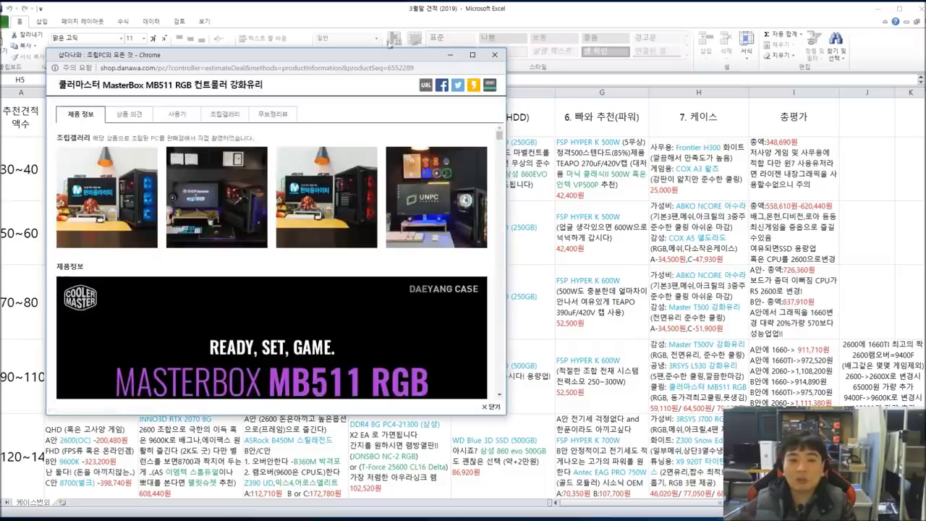
{"action": "left_click_drag", "start_coordinate": [357, 55], "coordinate": [416, 41]}
{"action": "scroll", "coordinate": [508, 261], "scroll_direction": "down", "scroll_amount": 5}
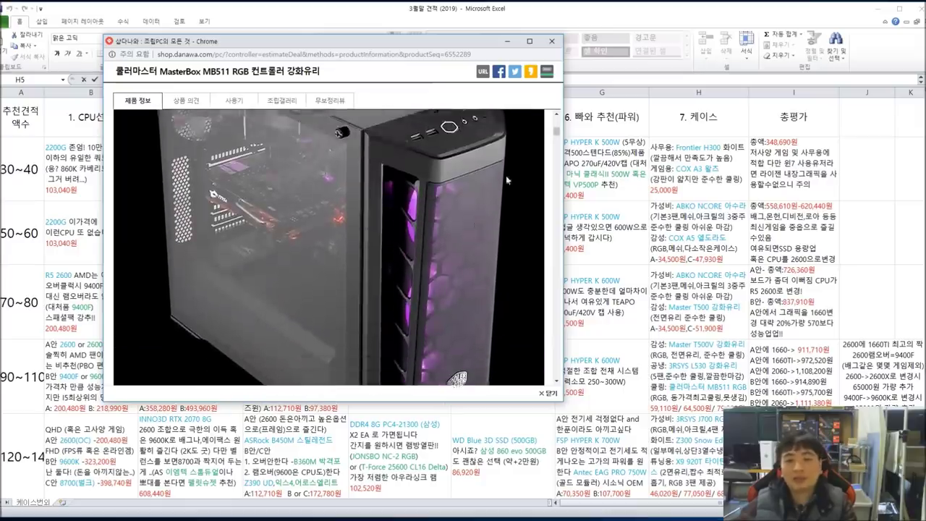
{"action": "left_click", "coordinate": [554, 41]}
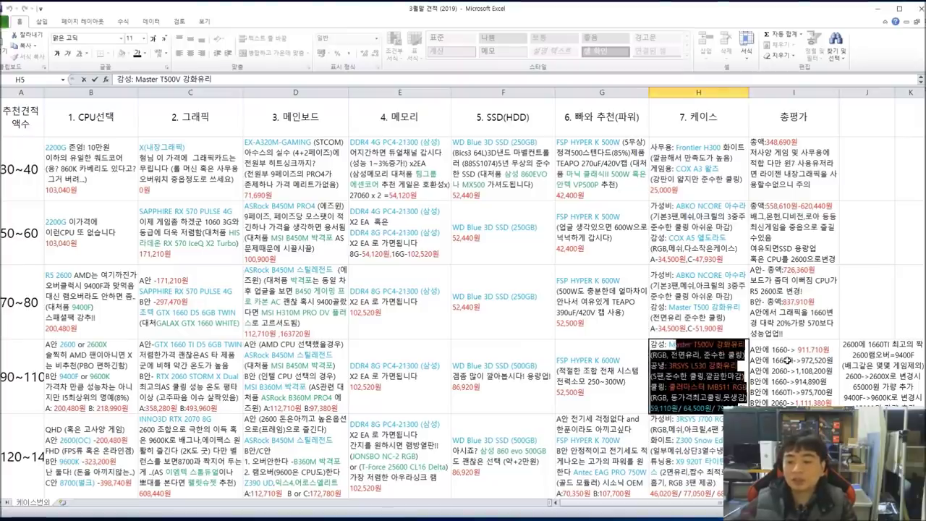
Step: Highlight the A안 1660 total of 911,710원 and the B안 2060 total line in the 90~110 row's 총평가 cell
{"action": "left_click", "coordinate": [790, 360]}
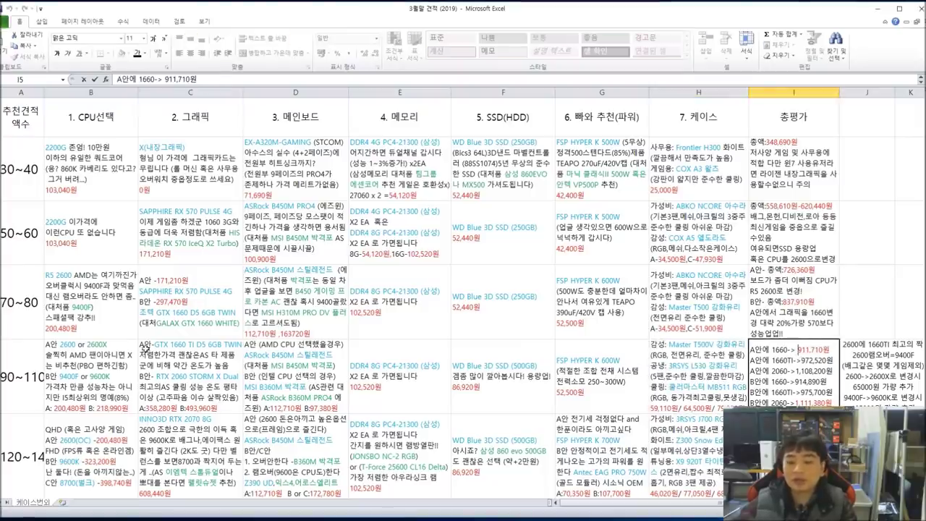
{"action": "left_click_drag", "start_coordinate": [773, 349], "coordinate": [834, 351]}
{"action": "left_click", "coordinate": [832, 350]}
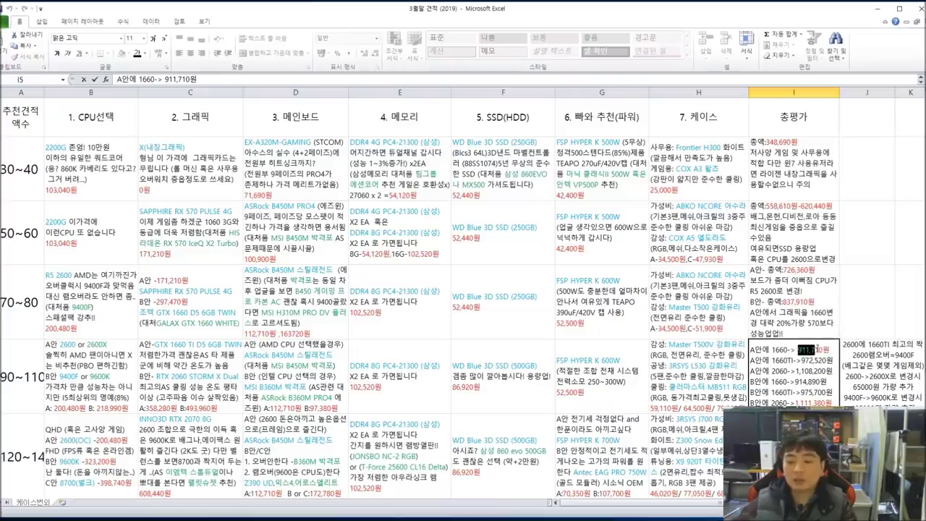
{"action": "left_click_drag", "start_coordinate": [753, 403], "coordinate": [818, 403]}
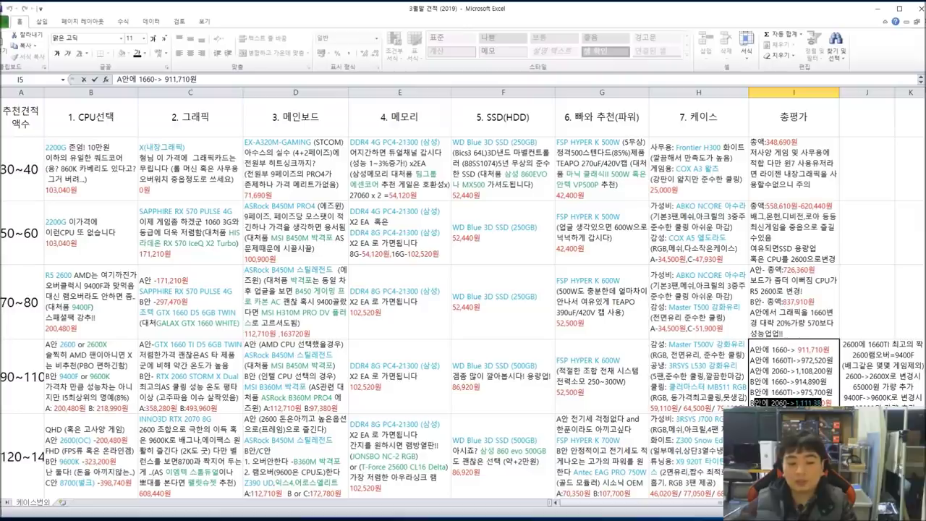
{"action": "left_click", "coordinate": [794, 403]}
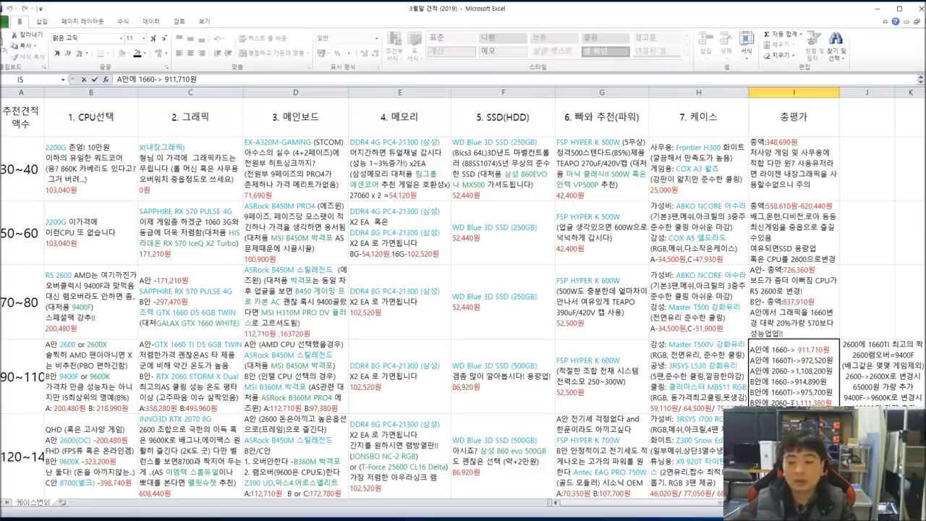
{"action": "left_click_drag", "start_coordinate": [760, 403], "coordinate": [833, 403]}
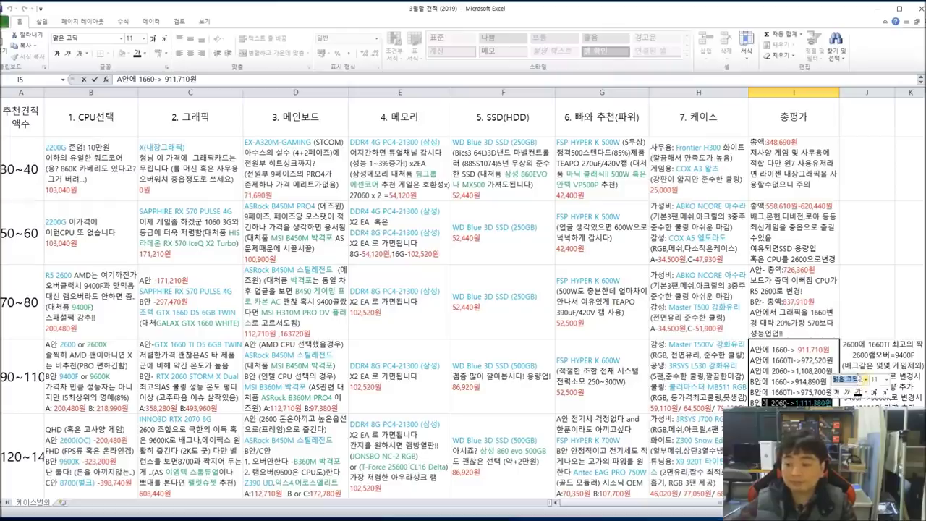
Step: Open the note beside the 90~110 row's 총평가 cell and highlight its CPU upgrade remarks, including 9400F->9600K
{"action": "left_click", "coordinate": [861, 362]}
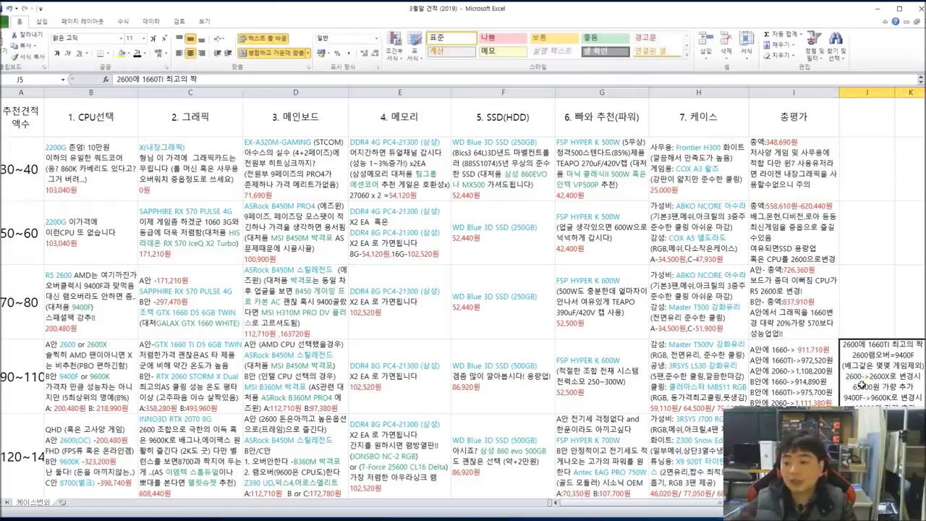
{"action": "double_click", "coordinate": [861, 387]}
{"action": "left_click_drag", "start_coordinate": [849, 377], "coordinate": [883, 388]}
{"action": "scroll", "coordinate": [897, 333], "scroll_direction": "down", "scroll_amount": 4}
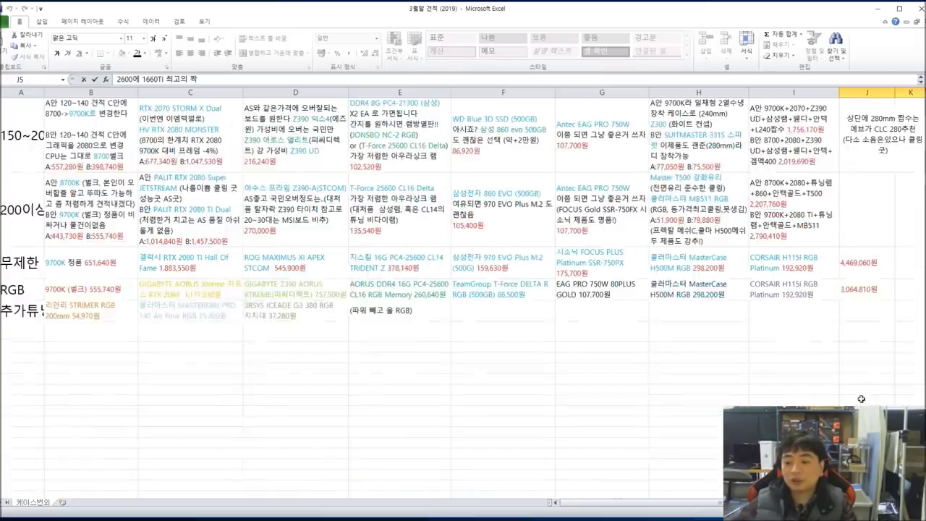
{"action": "scroll", "coordinate": [898, 333], "scroll_direction": "up", "scroll_amount": 4}
{"action": "scroll", "coordinate": [901, 304], "scroll_direction": "down", "scroll_amount": 2}
{"action": "left_click", "coordinate": [872, 231]}
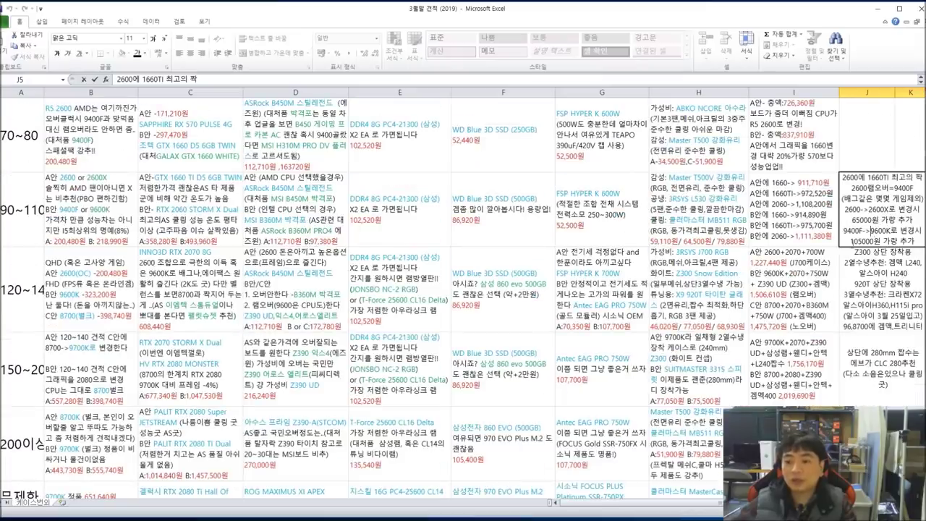
{"action": "left_click_drag", "start_coordinate": [849, 242], "coordinate": [891, 231]}
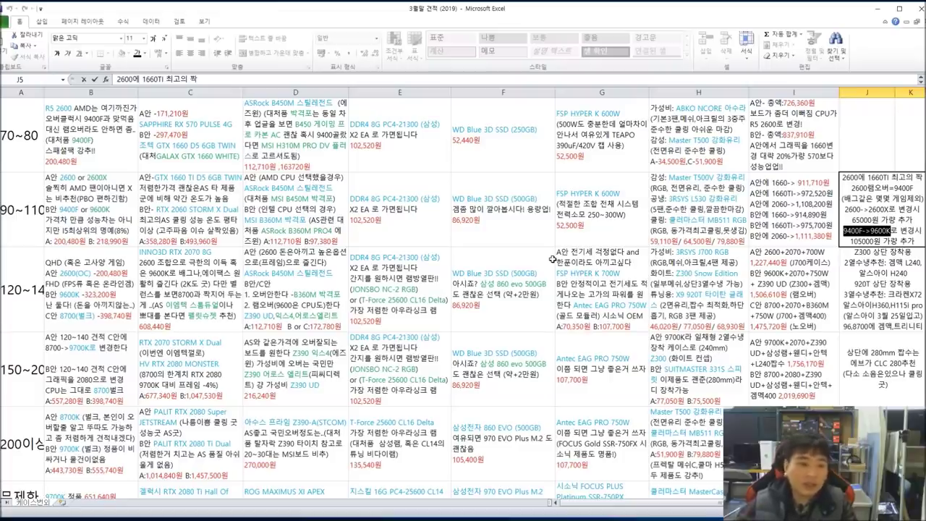
Step: Select the 120~140 budget label and highlight the QHD entry A안 2600(OC) with its price in that row's CPU cell
{"action": "left_click", "coordinate": [113, 288]}
{"action": "left_click", "coordinate": [37, 306]}
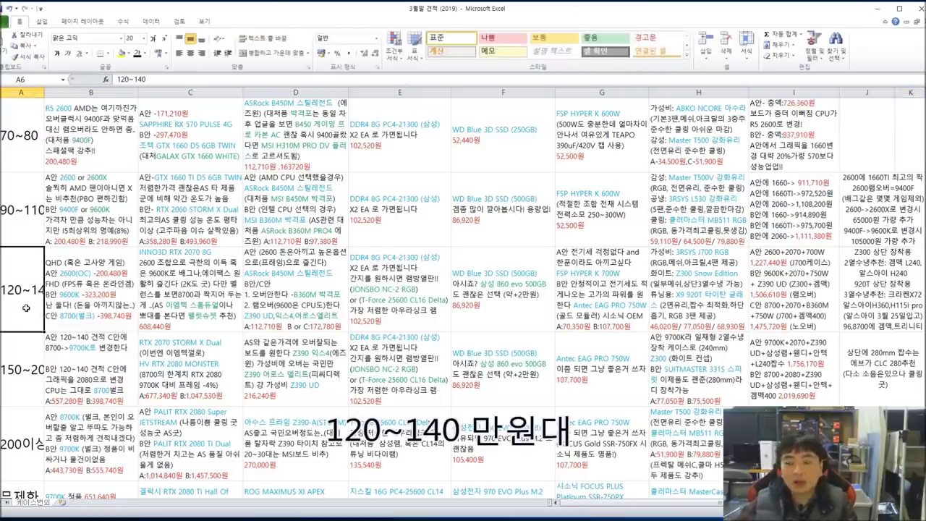
{"action": "left_click", "coordinate": [93, 306]}
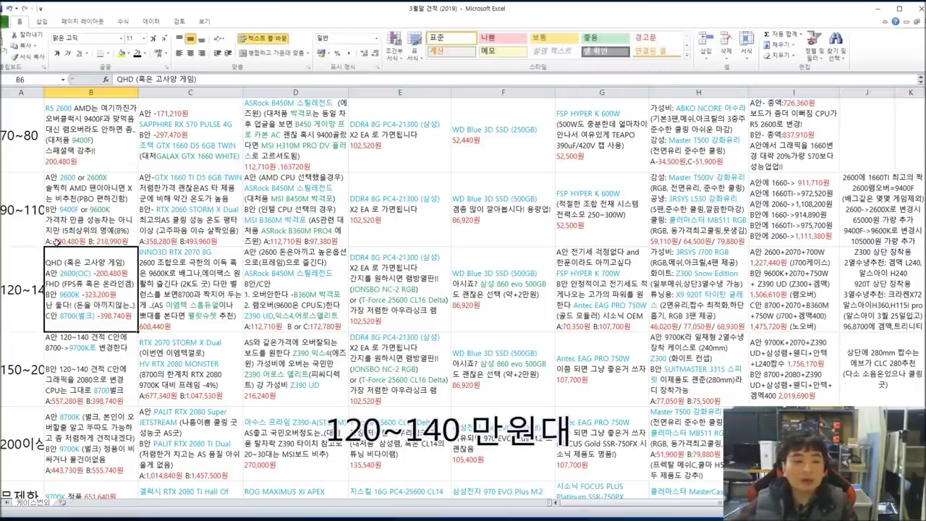
{"action": "double_click", "coordinate": [94, 267]}
{"action": "left_click_drag", "start_coordinate": [66, 262], "coordinate": [139, 268]}
{"action": "left_click", "coordinate": [69, 278]}
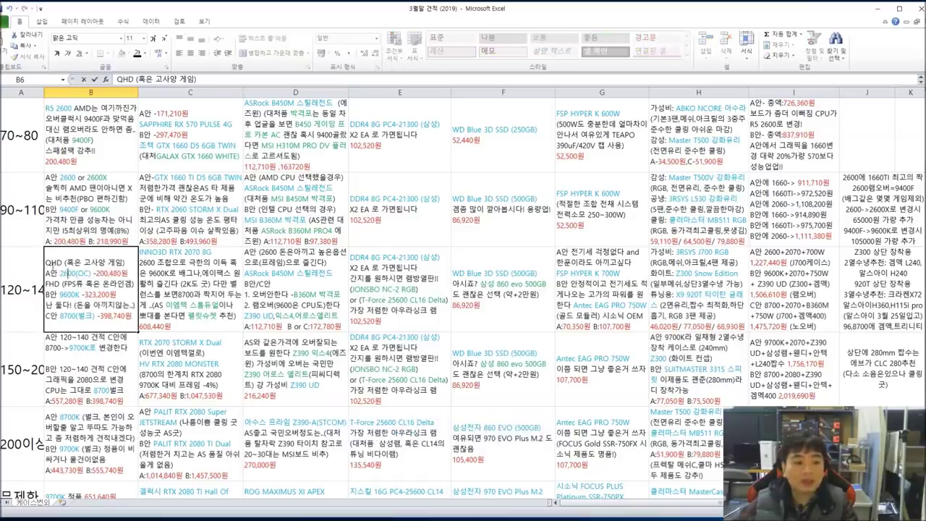
{"action": "left_click_drag", "start_coordinate": [55, 264], "coordinate": [135, 278]}
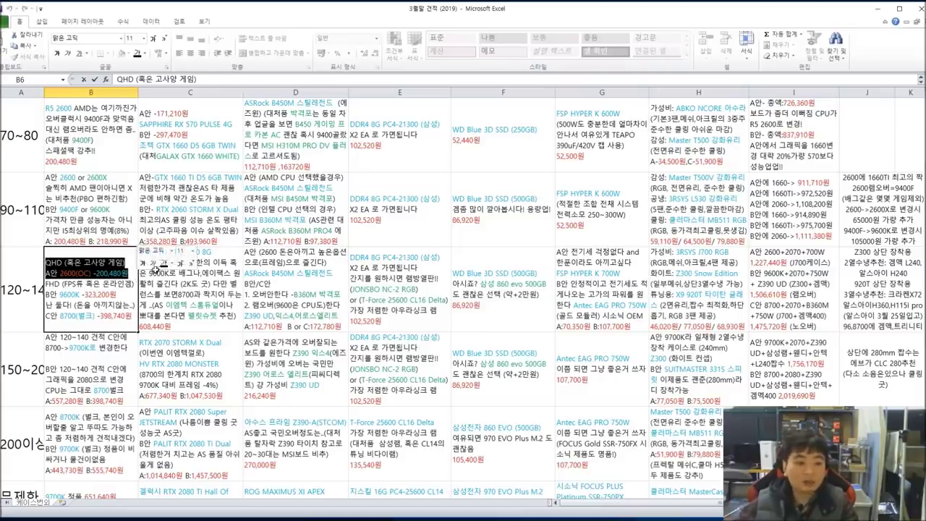
{"action": "left_click", "coordinate": [89, 265]}
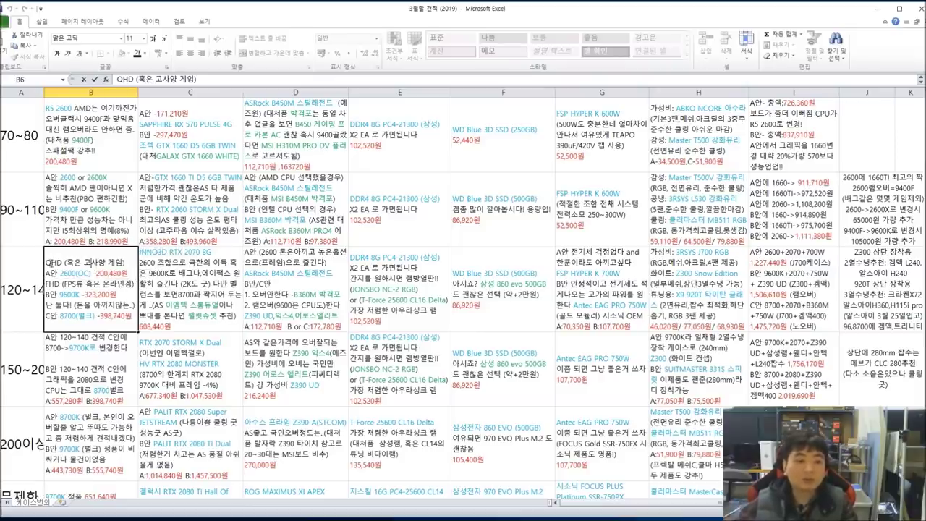
Step: Highlight the FHD (FPS류 혹은 온라인겜) entry B안 9600K with its price in the 120~140 row's CPU cell
{"action": "left_click_drag", "start_coordinate": [48, 263], "coordinate": [134, 295]}
{"action": "left_click", "coordinate": [71, 284]}
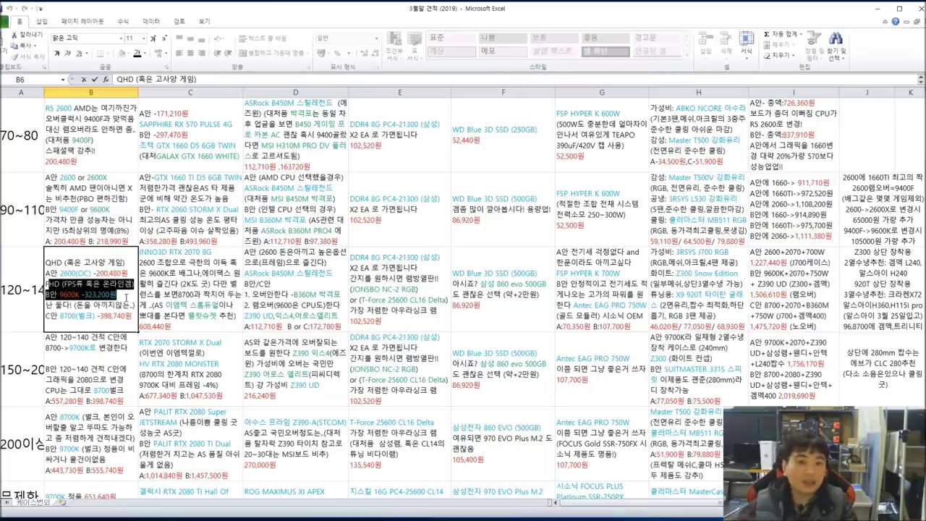
{"action": "left_click", "coordinate": [116, 295]}
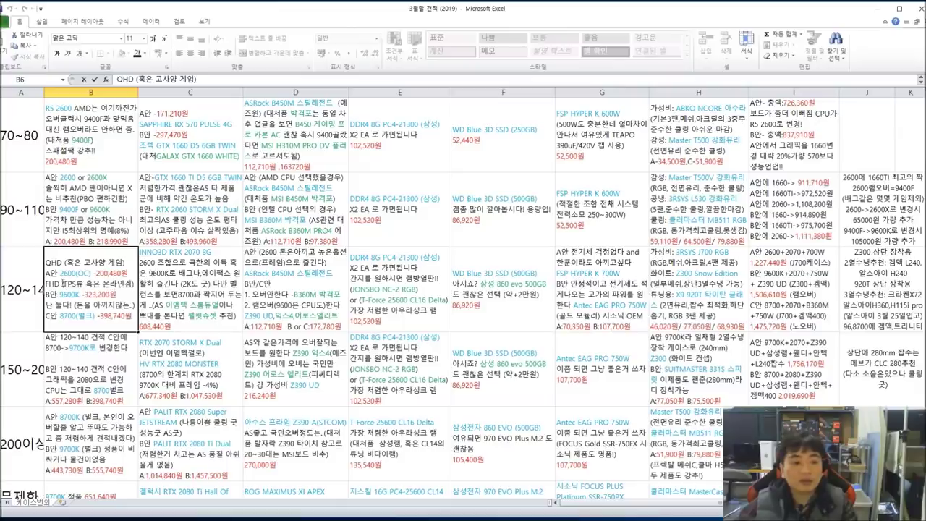
{"action": "left_click_drag", "start_coordinate": [62, 284], "coordinate": [85, 296]}
{"action": "left_click", "coordinate": [97, 294]}
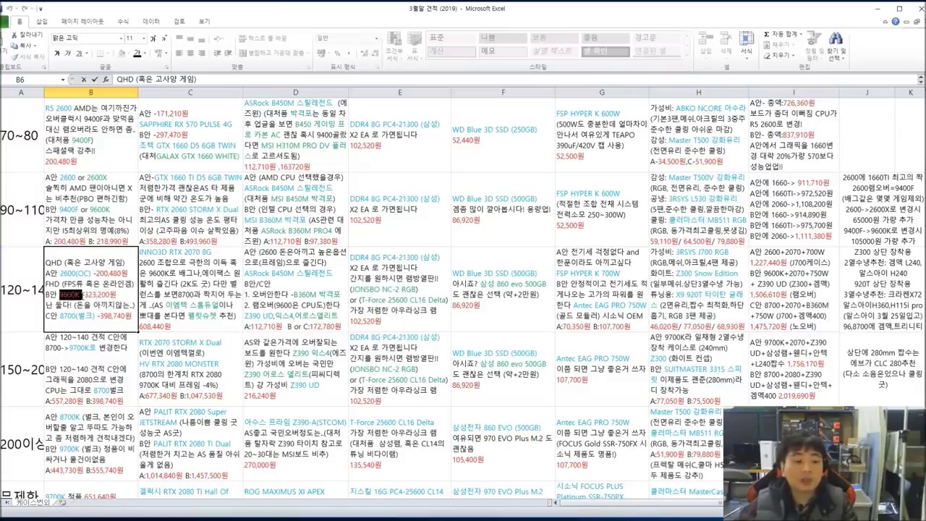
{"action": "left_click", "coordinate": [70, 293]}
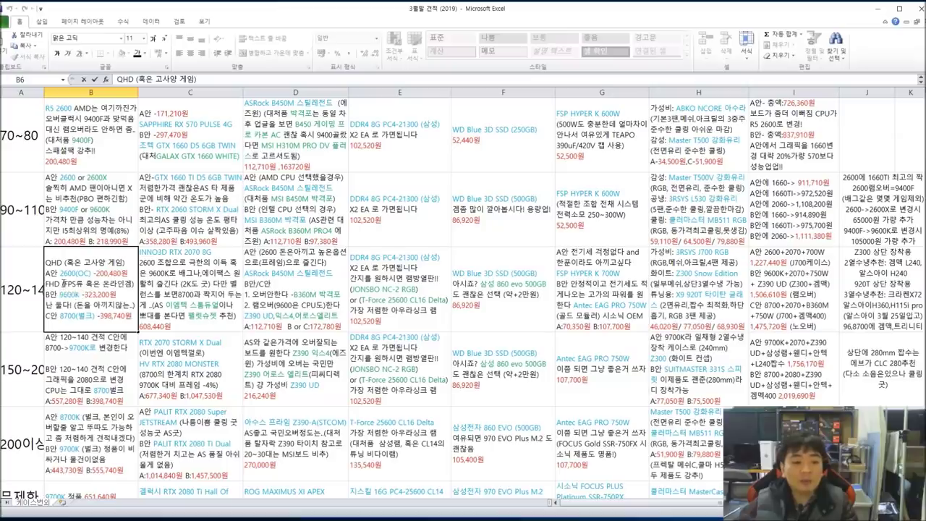
{"action": "left_click_drag", "start_coordinate": [63, 284], "coordinate": [116, 295]}
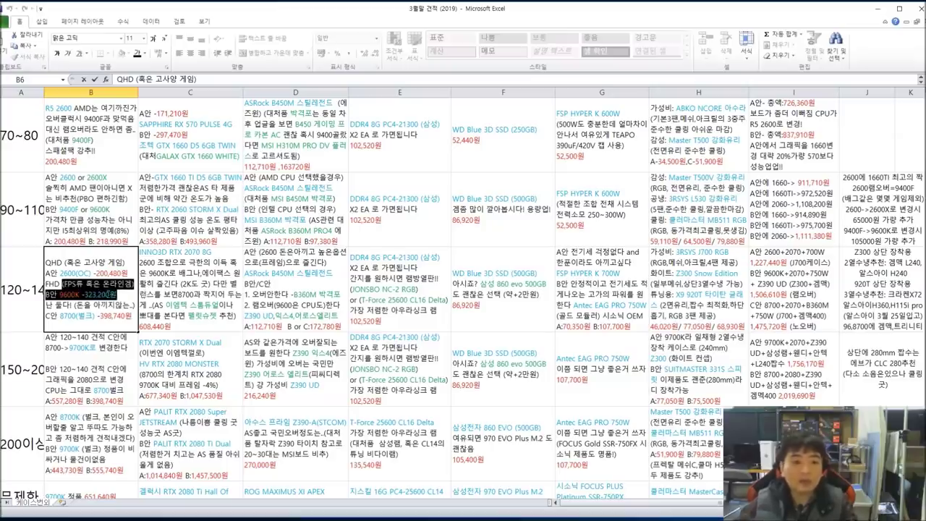
{"action": "left_click", "coordinate": [106, 295]}
{"action": "left_click_drag", "start_coordinate": [52, 284], "coordinate": [128, 292]}
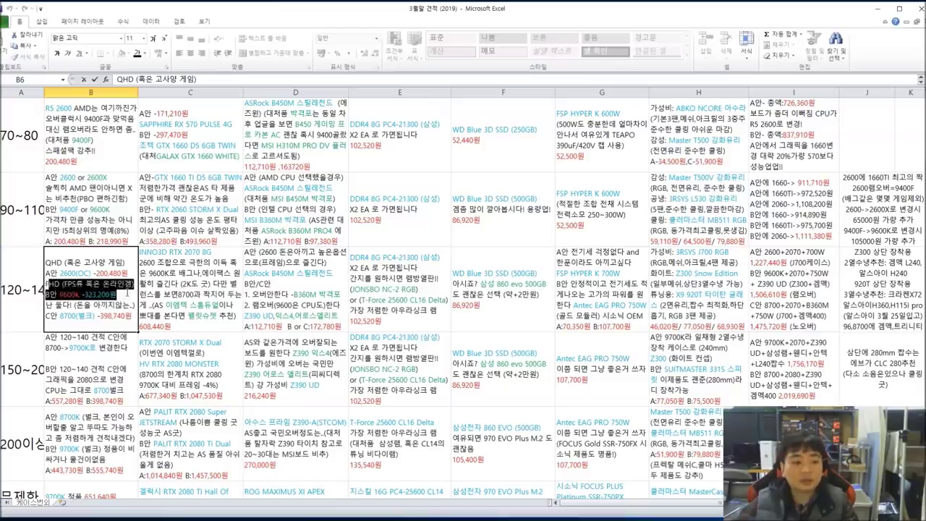
Step: Highlight the 난 둘다! entry C안 8700(벌크) with its price in the 120~140 row's CPU cell
{"action": "left_click", "coordinate": [86, 317]}
{"action": "left_click_drag", "start_coordinate": [45, 305], "coordinate": [127, 318]}
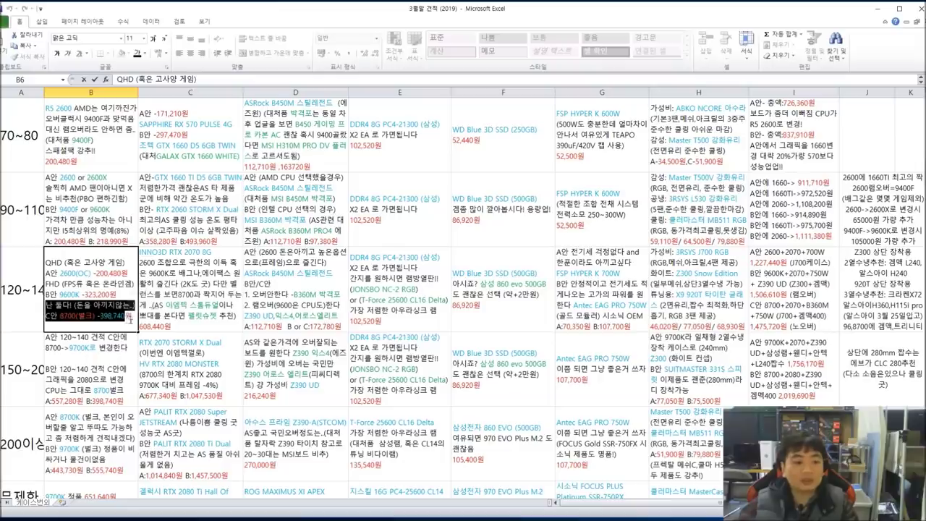
{"action": "left_click", "coordinate": [94, 319]}
{"action": "left_click_drag", "start_coordinate": [46, 305], "coordinate": [132, 322]}
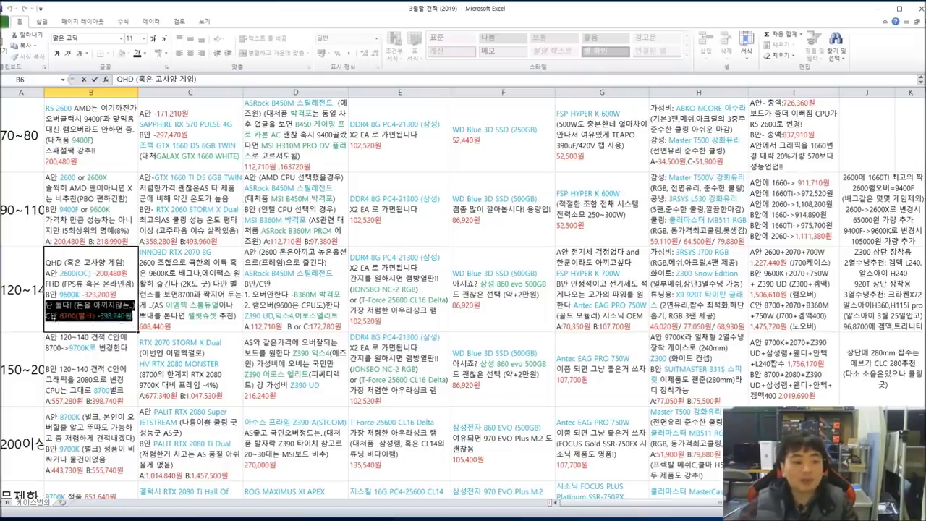
{"action": "left_click", "coordinate": [132, 323]}
{"action": "left_click_drag", "start_coordinate": [46, 317], "coordinate": [123, 318]}
{"action": "left_click_drag", "start_coordinate": [49, 273], "coordinate": [115, 311]}
{"action": "left_click_drag", "start_coordinate": [59, 316], "coordinate": [123, 326]}
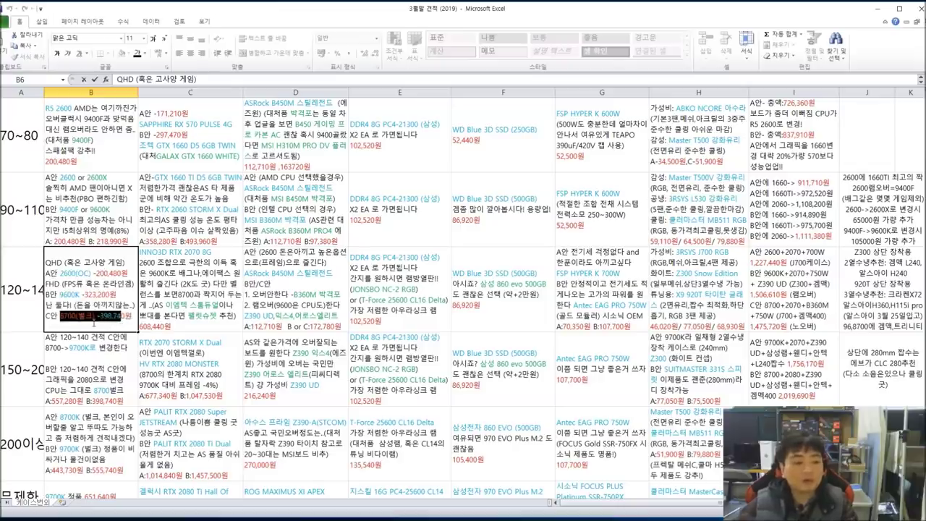
{"action": "left_click", "coordinate": [81, 316]}
{"action": "left_click_drag", "start_coordinate": [61, 316], "coordinate": [135, 317]}
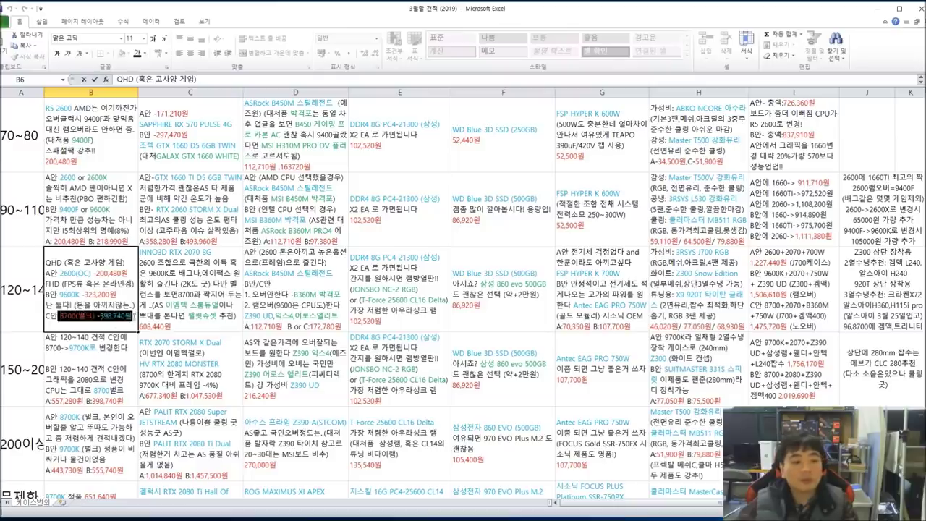
Step: Open the 120~140 row's graphics card cell and highlight the INNO3D RTX 2070 8G name
{"action": "left_click", "coordinate": [188, 289]}
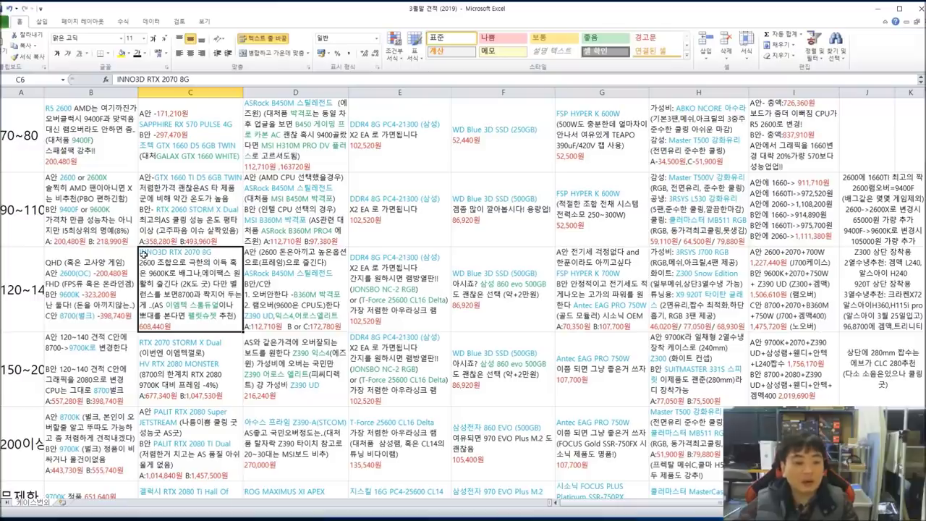
{"action": "double_click", "coordinate": [144, 253]}
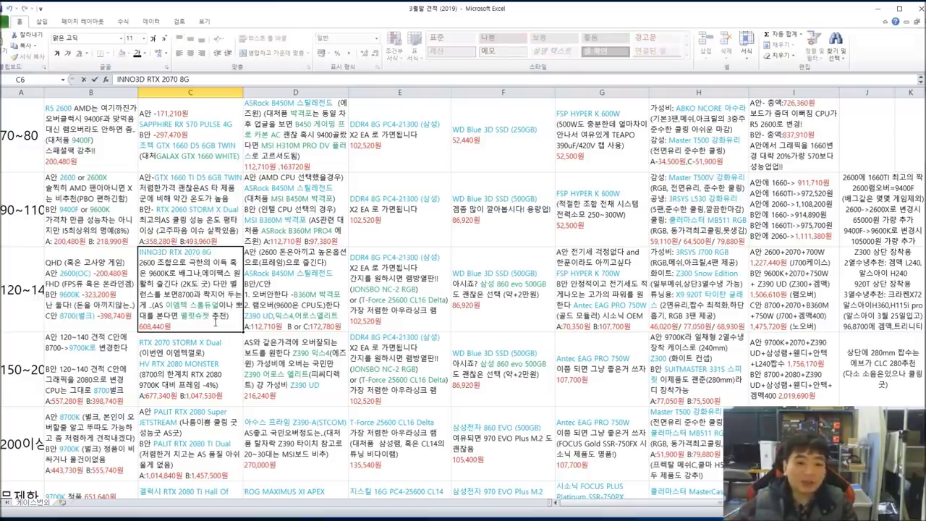
{"action": "key", "text": "Escape"}
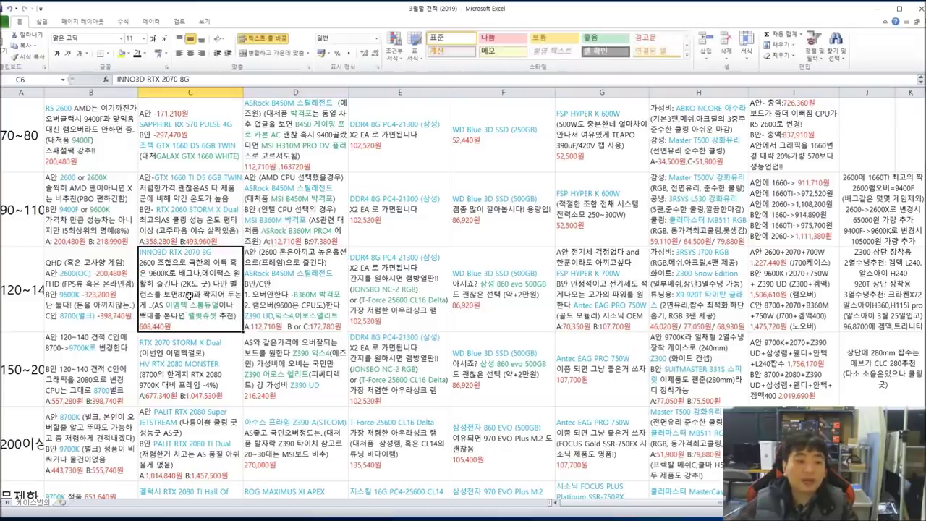
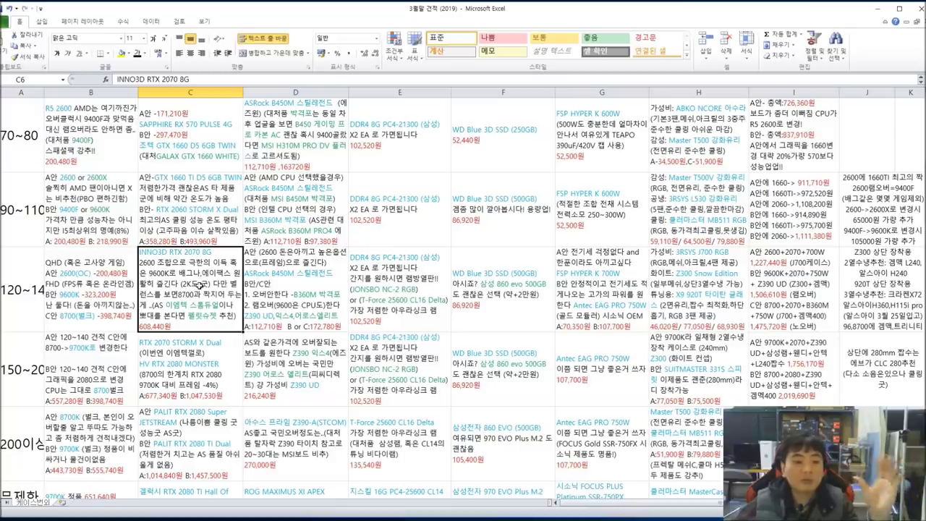
{"action": "double_click", "coordinate": [202, 273]}
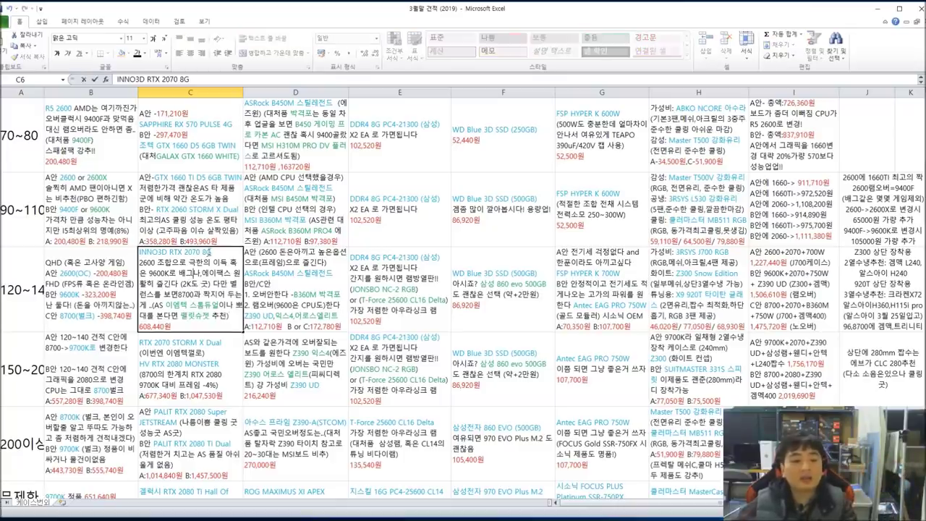
{"action": "left_click_drag", "start_coordinate": [213, 251], "coordinate": [140, 251]}
Step: Highlight the alternative cards 이엠텍 스톰듀얼 and 팰릿슈젯 in the 120~140 row's graphics card cell
{"action": "left_click", "coordinate": [179, 306]}
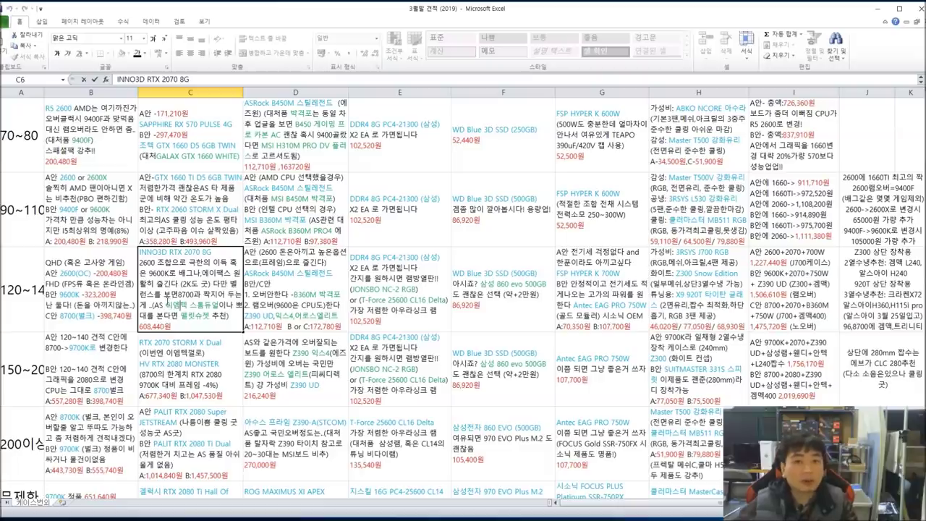
{"action": "left_click_drag", "start_coordinate": [170, 305], "coordinate": [212, 317]}
{"action": "left_click", "coordinate": [180, 316]}
{"action": "left_click", "coordinate": [181, 316]}
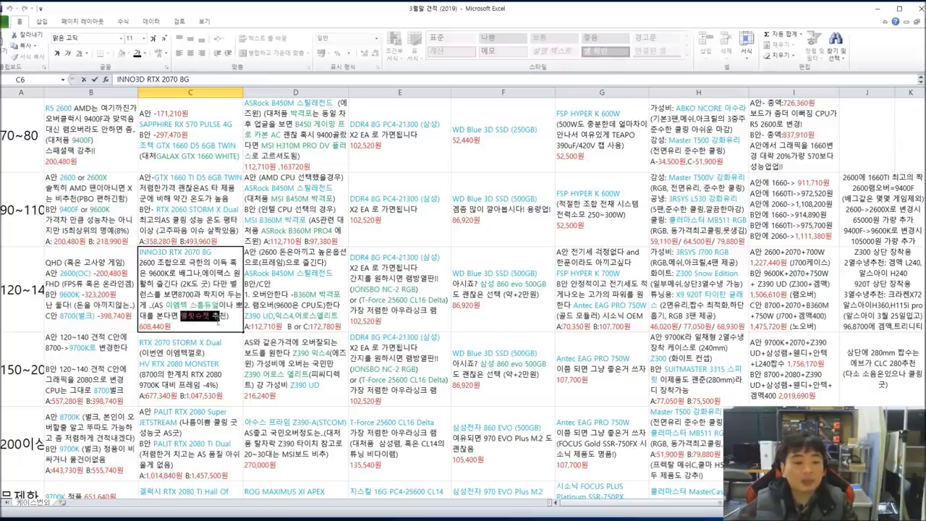
{"action": "left_click", "coordinate": [176, 309]}
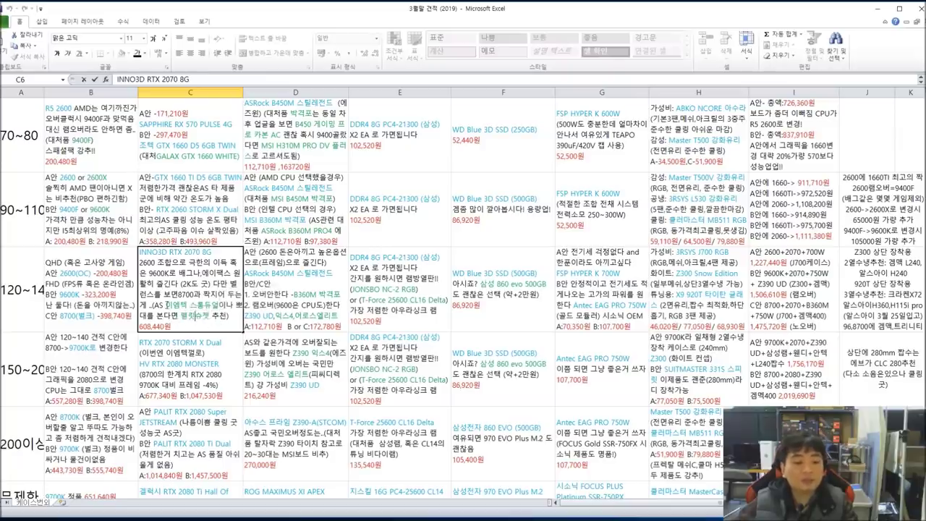
{"action": "left_click_drag", "start_coordinate": [165, 305], "coordinate": [210, 317]}
{"action": "left_click", "coordinate": [203, 315]}
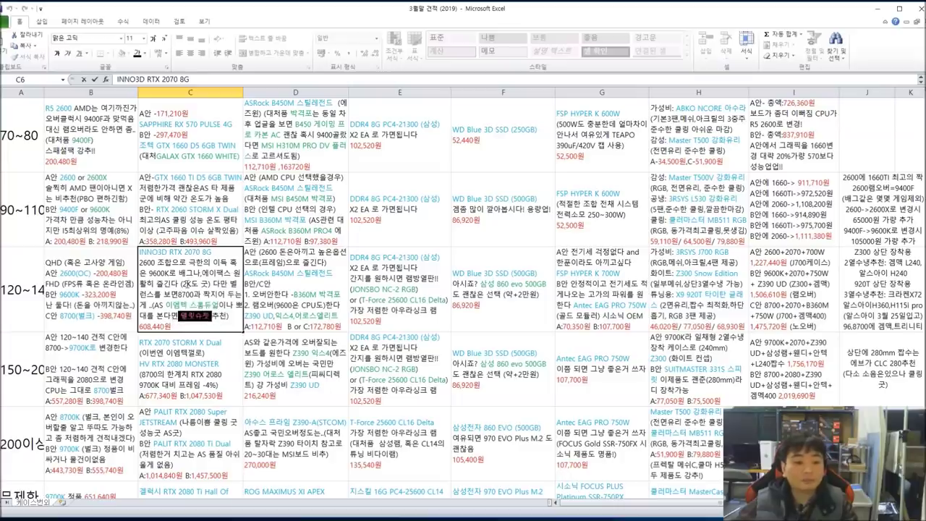
{"action": "left_click", "coordinate": [188, 284]}
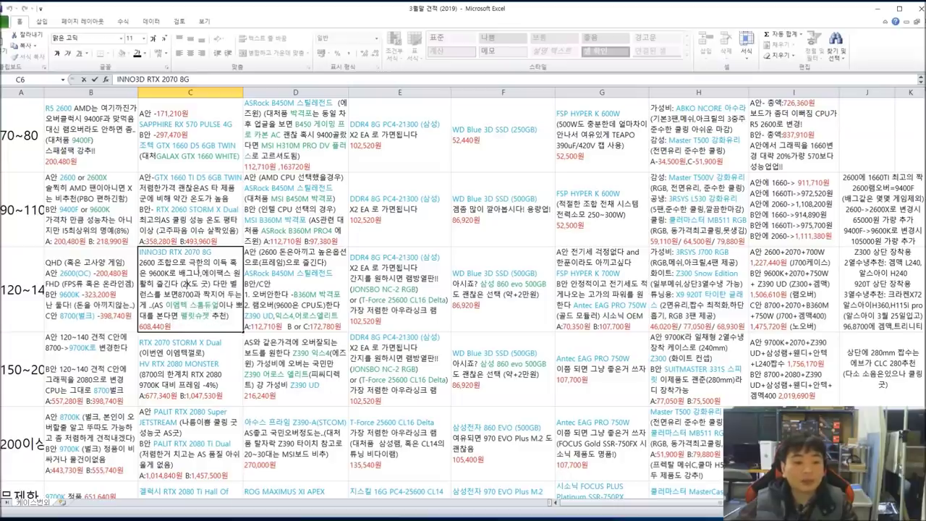
Step: Open the 120~140 row's graphics card cell again and highlight its note 2600 조합으로 극한의 이득
{"action": "left_click", "coordinate": [294, 289]}
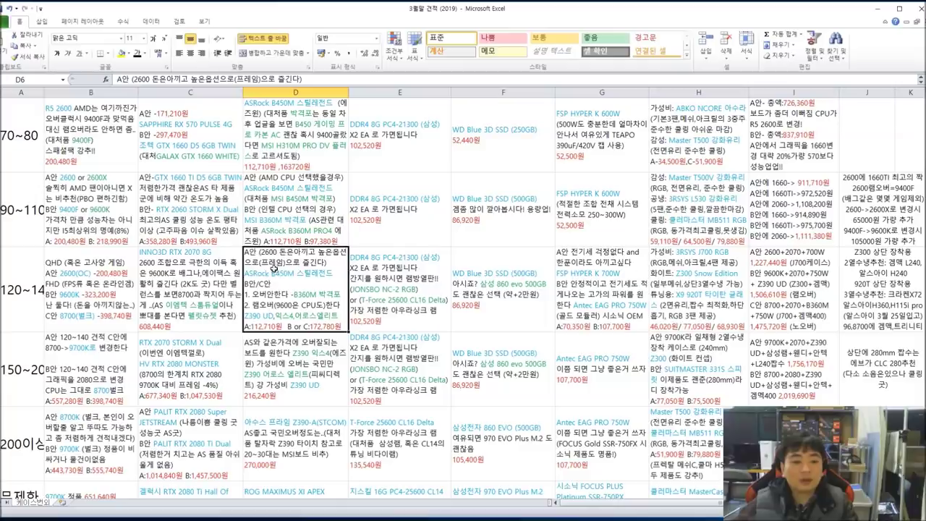
{"action": "double_click", "coordinate": [196, 264]}
{"action": "left_click_drag", "start_coordinate": [141, 262], "coordinate": [239, 288]}
{"action": "left_click", "coordinate": [226, 275]}
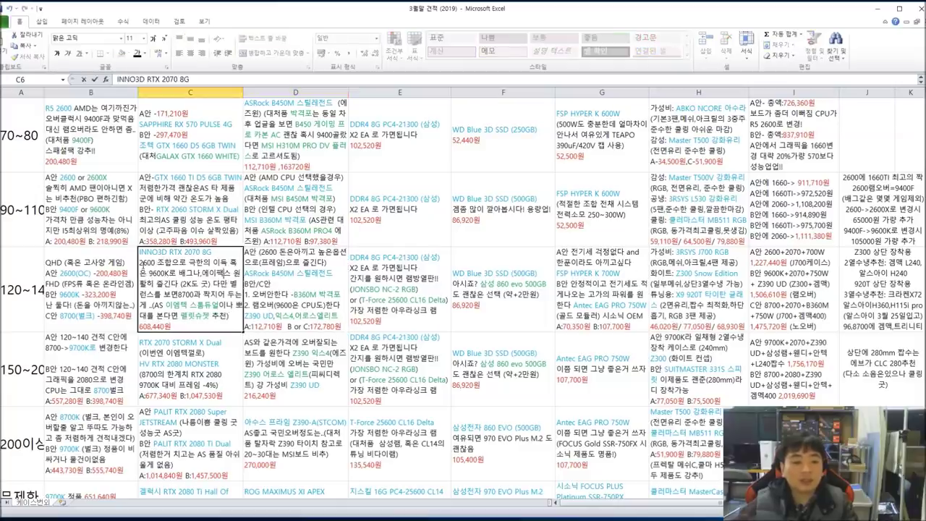
{"action": "left_click_drag", "start_coordinate": [147, 264], "coordinate": [238, 264]}
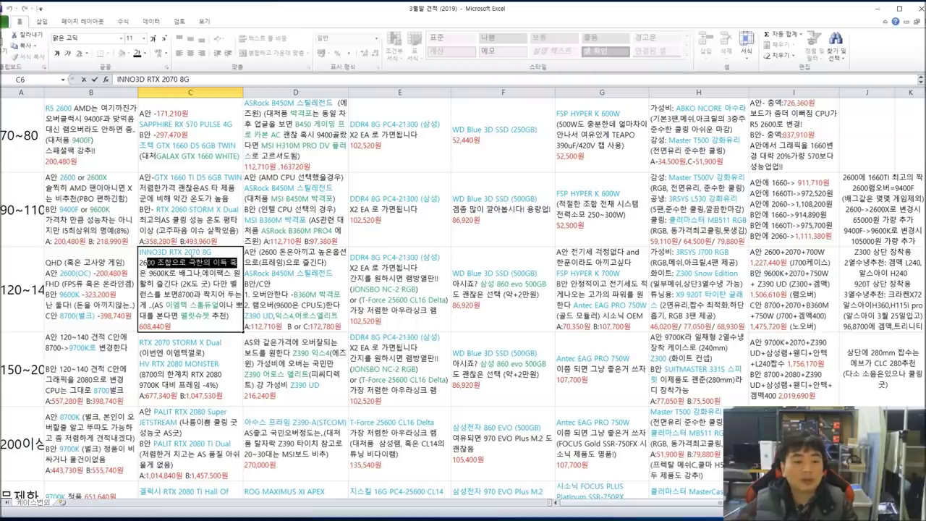
{"action": "left_click", "coordinate": [194, 254]}
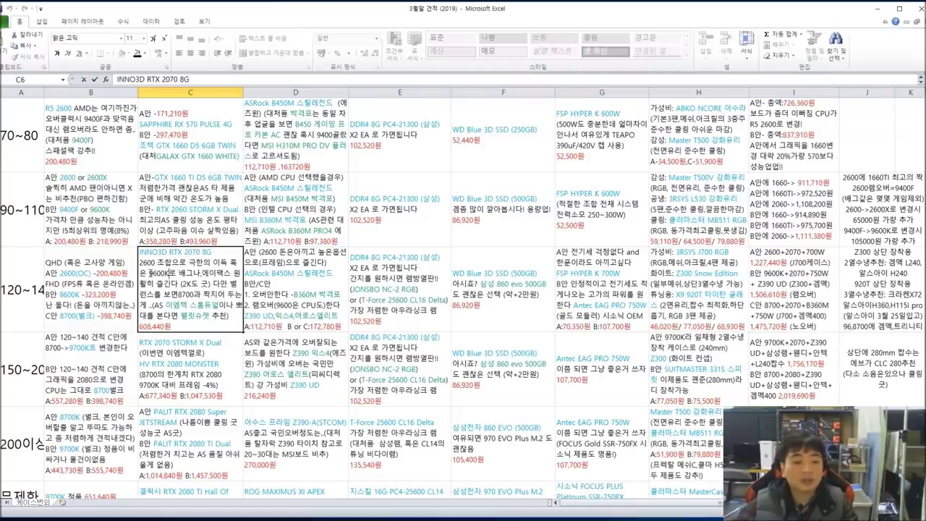
Step: Highlight the 9600K and 8700 pairing mentions in the 120~140 row's graphics card note
{"action": "left_click_drag", "start_coordinate": [150, 273], "coordinate": [231, 284]}
{"action": "left_click", "coordinate": [183, 285]}
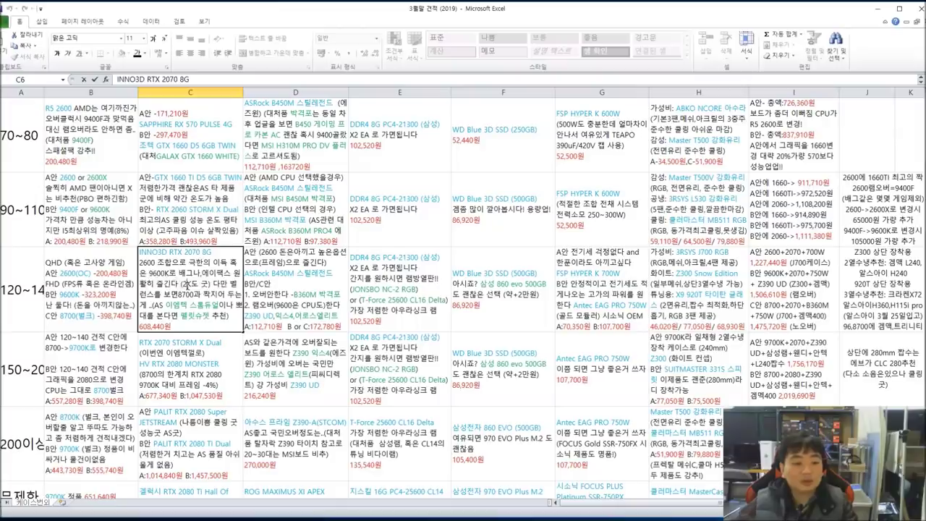
{"action": "left_click_drag", "start_coordinate": [148, 273], "coordinate": [170, 274]}
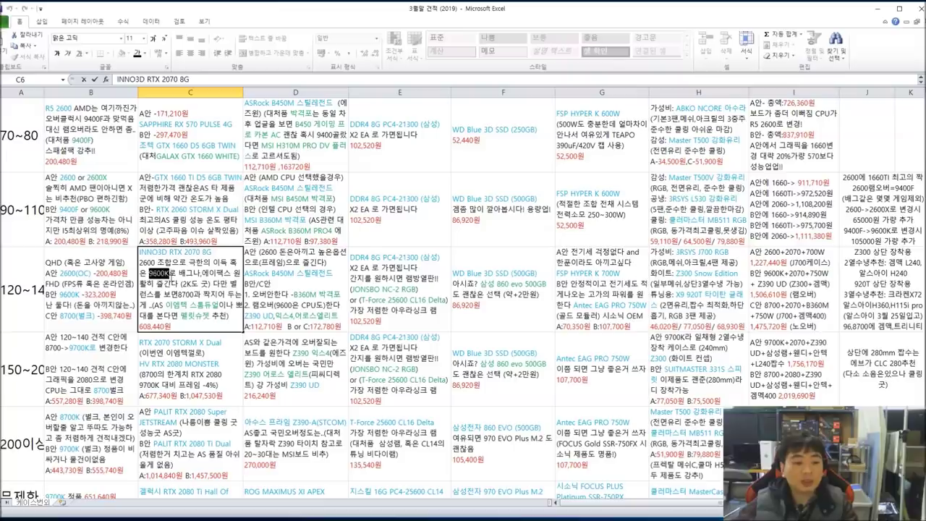
{"action": "left_click", "coordinate": [170, 295]}
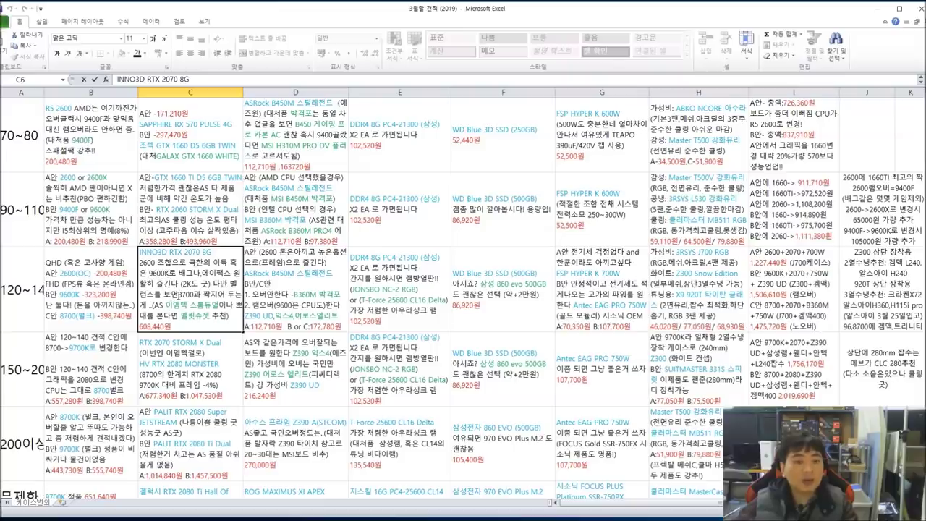
{"action": "left_click_drag", "start_coordinate": [177, 295], "coordinate": [197, 296]}
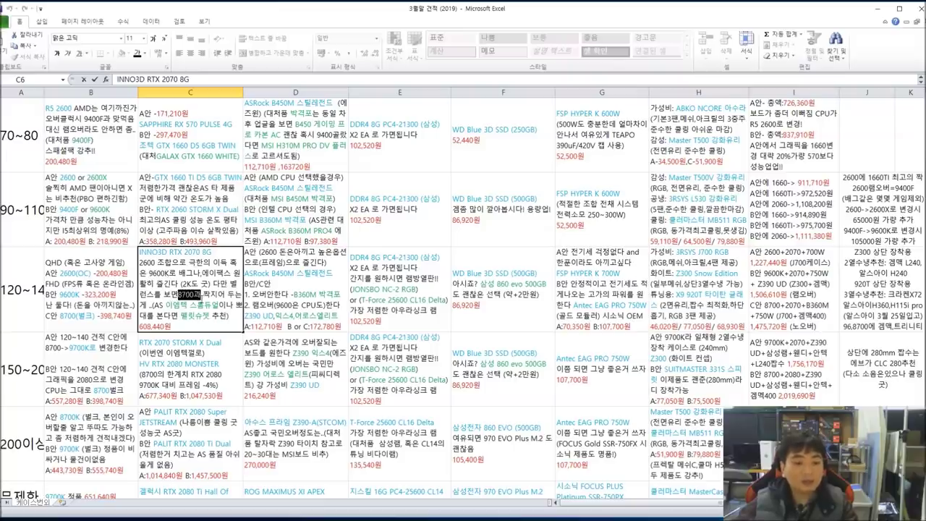
{"action": "left_click", "coordinate": [194, 295]}
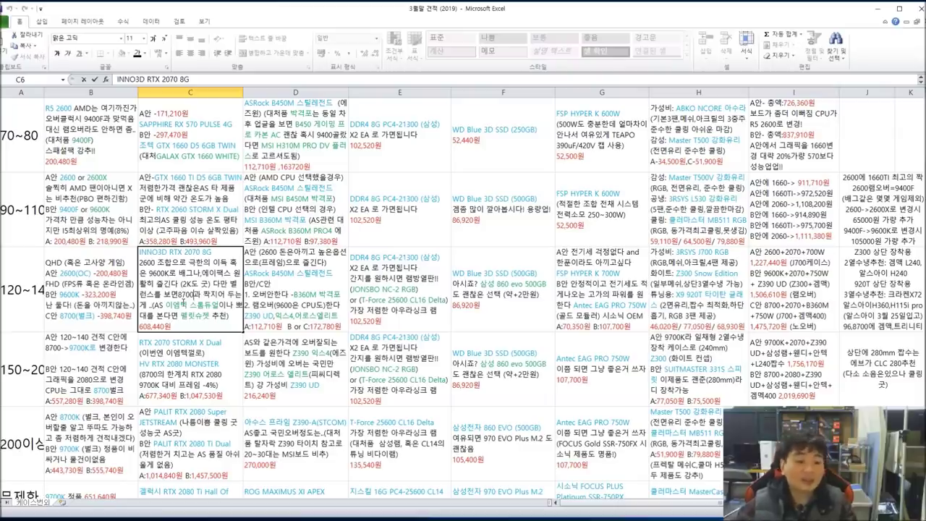
Step: Open the 120~140 row's motherboard cell and highlight the A안 board ASRock B450M 스틸레전드
{"action": "left_click", "coordinate": [297, 303]}
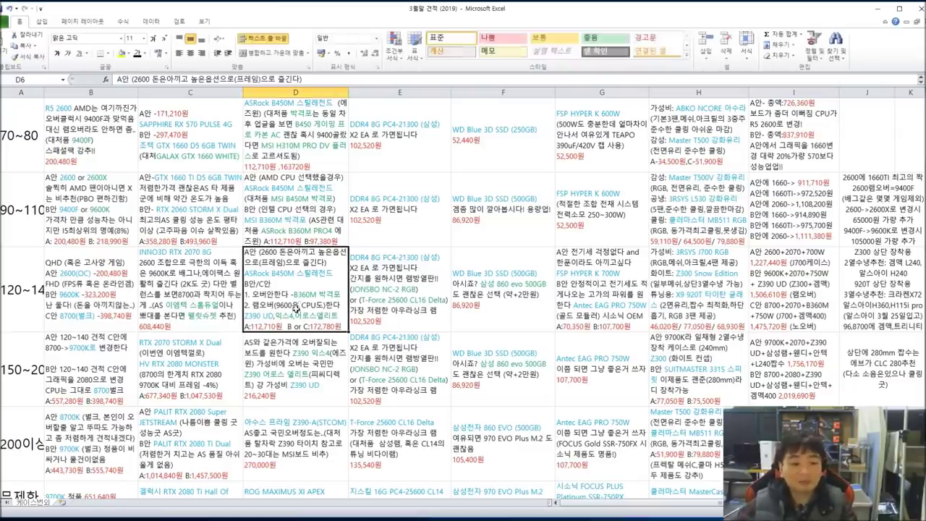
{"action": "double_click", "coordinate": [318, 263]}
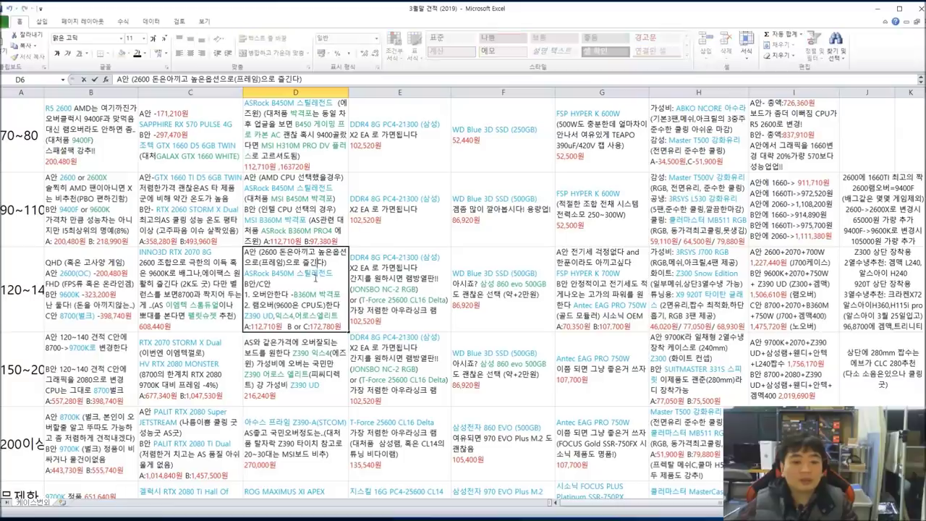
{"action": "left_click_drag", "start_coordinate": [322, 274], "coordinate": [258, 274]}
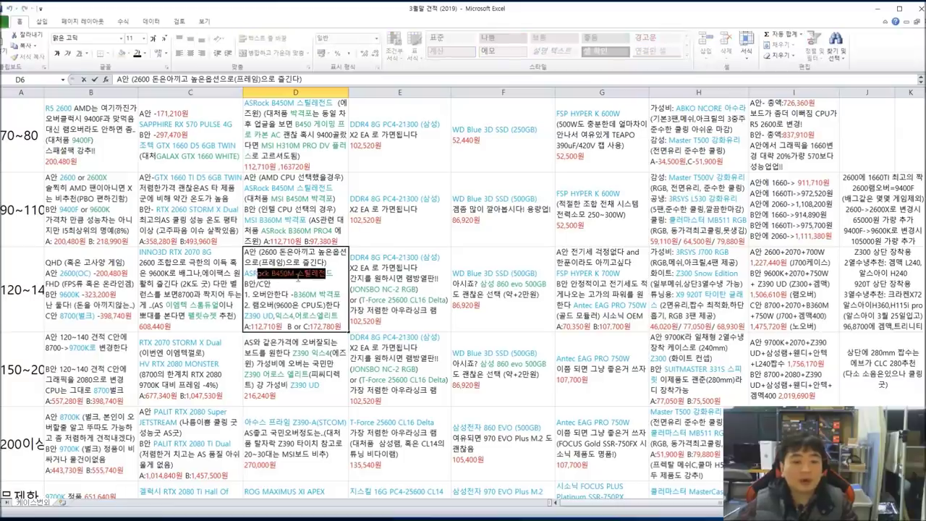
{"action": "left_click_drag", "start_coordinate": [327, 274], "coordinate": [276, 279]}
{"action": "left_click", "coordinate": [272, 304]}
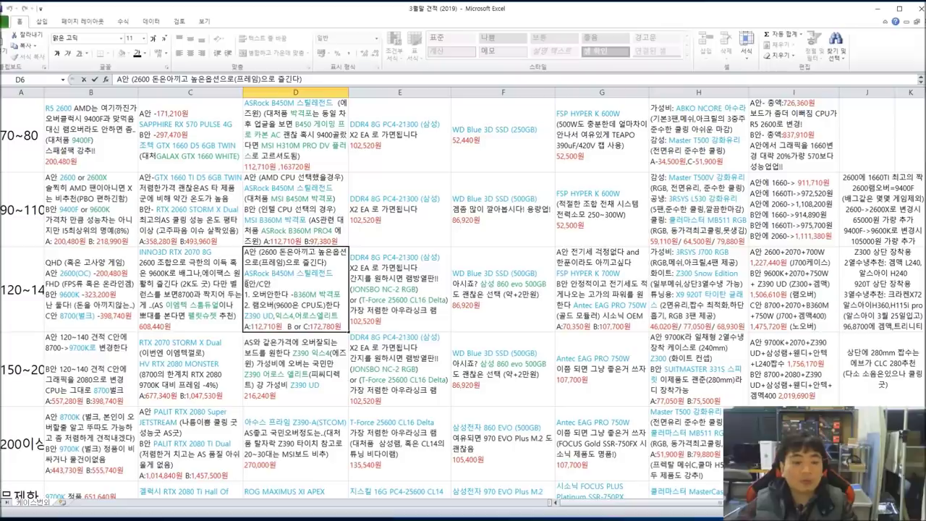
Step: Highlight the B안/C안 board without overclocking, B360M 박격포, in the 120~140 row's motherboard cell
{"action": "left_click_drag", "start_coordinate": [271, 304], "coordinate": [342, 295]}
{"action": "left_click", "coordinate": [293, 299]}
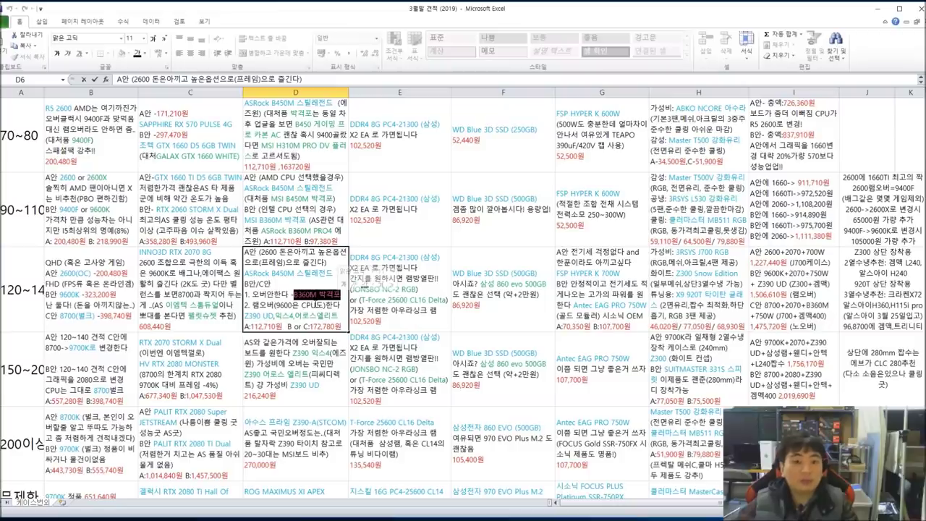
{"action": "left_click", "coordinate": [317, 305]}
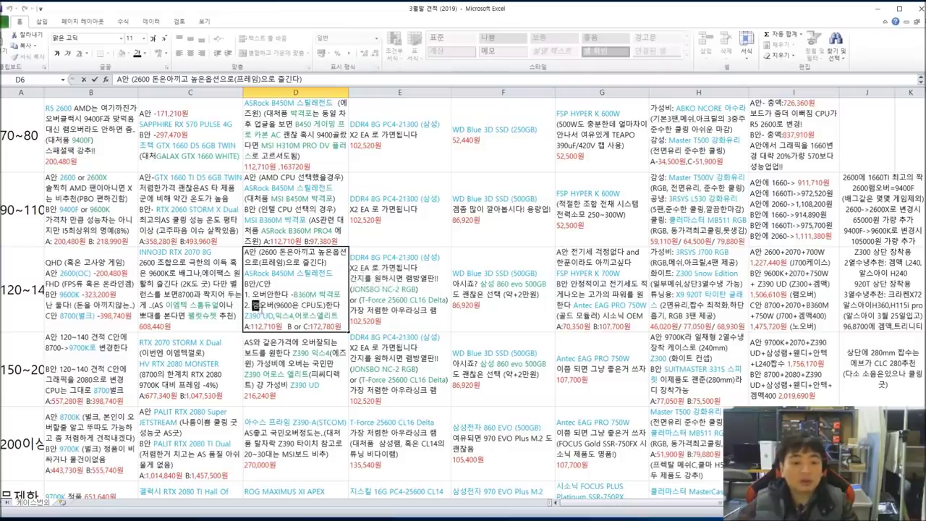
Step: Highlight the 램오버 option's boards Z390 UD, 익스4 and 어로스엘리트, including its 9600 CPU note, in the 120~140 row's motherboard cell
{"action": "left_click_drag", "start_coordinate": [252, 308], "coordinate": [274, 321]}
{"action": "left_click", "coordinate": [307, 319]}
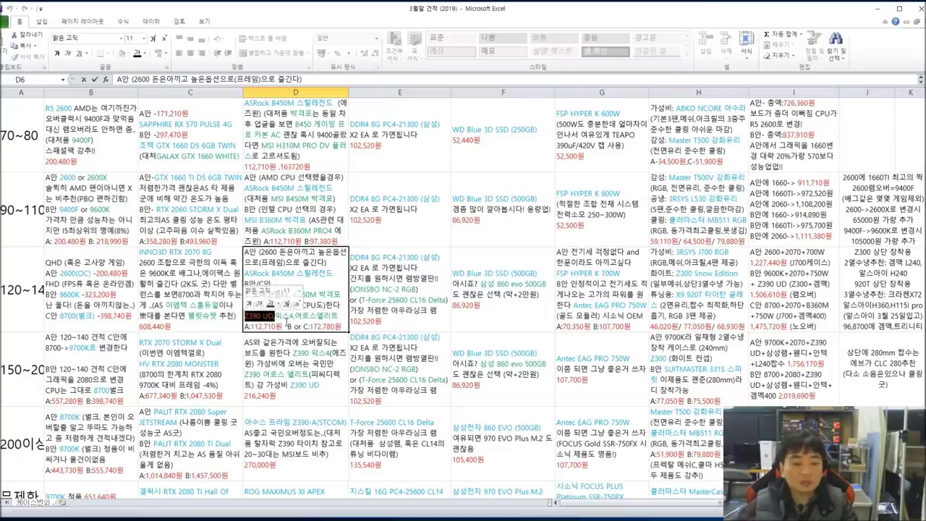
{"action": "left_click", "coordinate": [294, 323]}
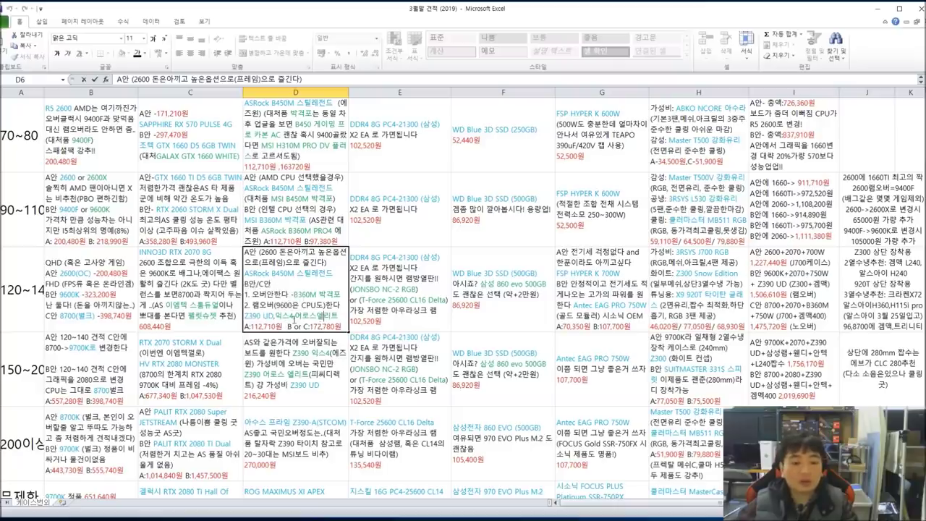
{"action": "left_click_drag", "start_coordinate": [279, 317], "coordinate": [293, 318]}
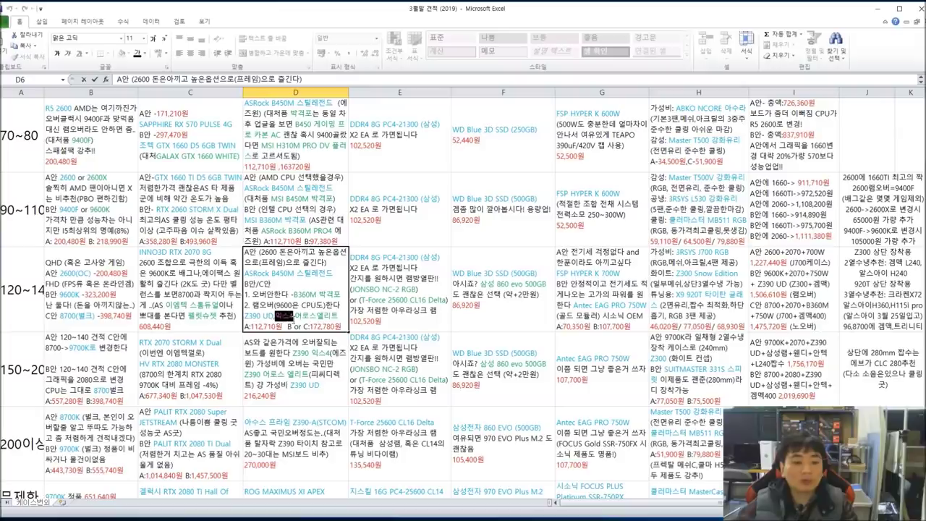
{"action": "left_click", "coordinate": [297, 319]}
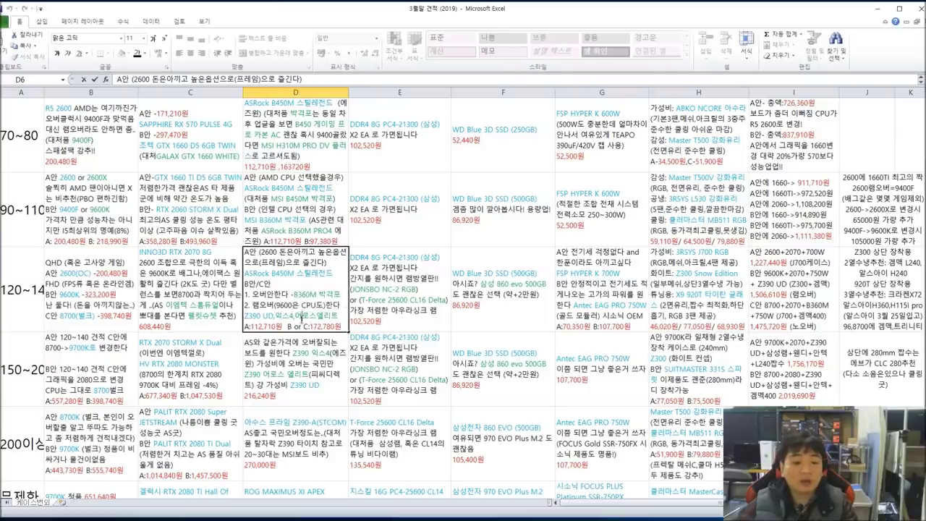
{"action": "left_click_drag", "start_coordinate": [295, 318], "coordinate": [338, 317]}
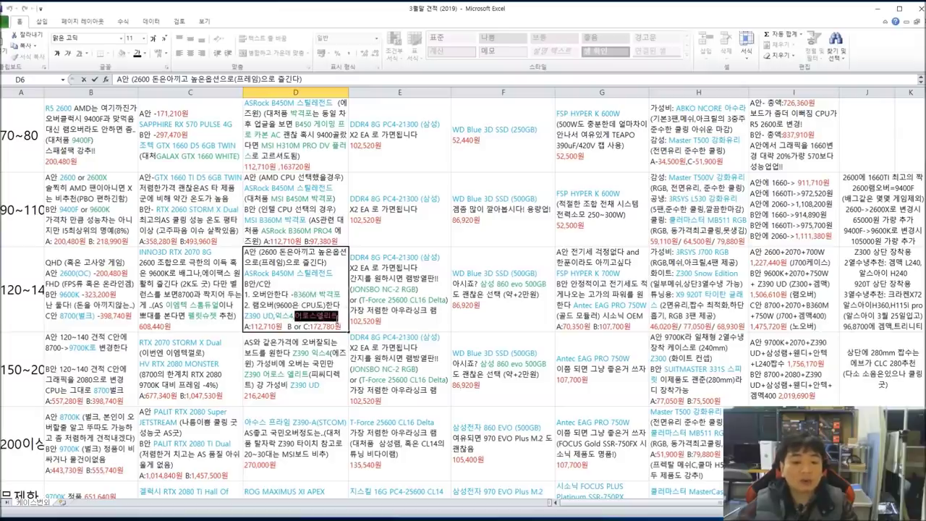
{"action": "left_click_drag", "start_coordinate": [252, 306], "coordinate": [335, 318]}
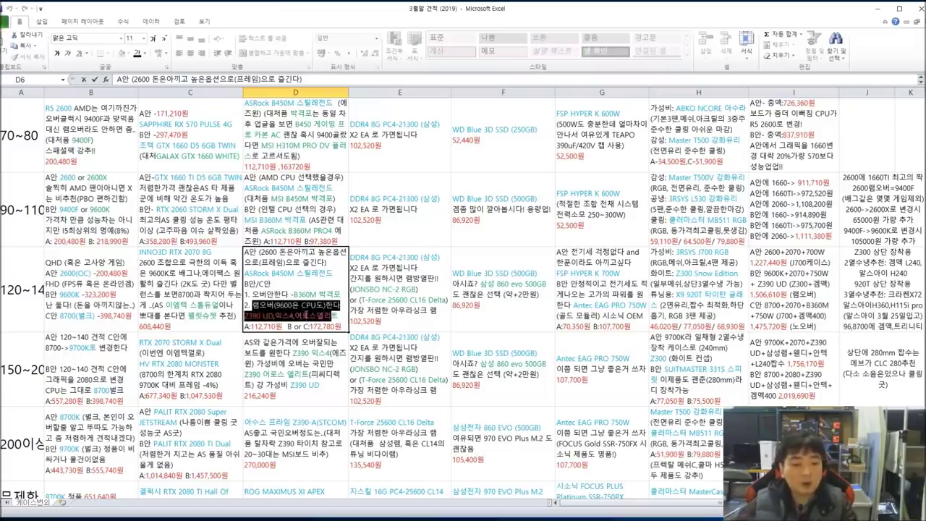
Step: Highlight the Z390 UD board option in the motherboard cell D6 of the 120~140 budget row
{"action": "left_click", "coordinate": [306, 320]}
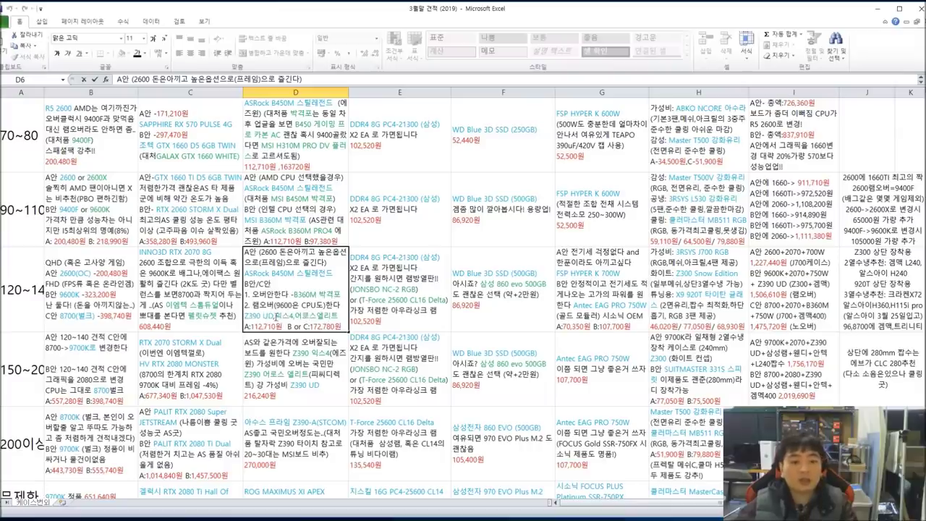
{"action": "left_click_drag", "start_coordinate": [247, 316], "coordinate": [281, 317]}
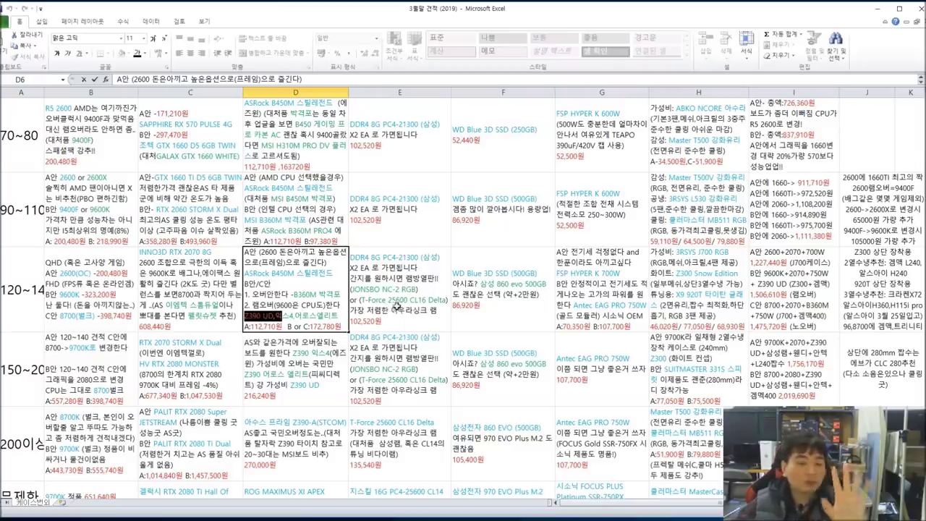
Step: Review the RAM cell E6, highlighting the DDR4 8G PC4-21300 (삼성) line and the JONSBO NC-2 RGB heatsink option
{"action": "left_click", "coordinate": [403, 272]}
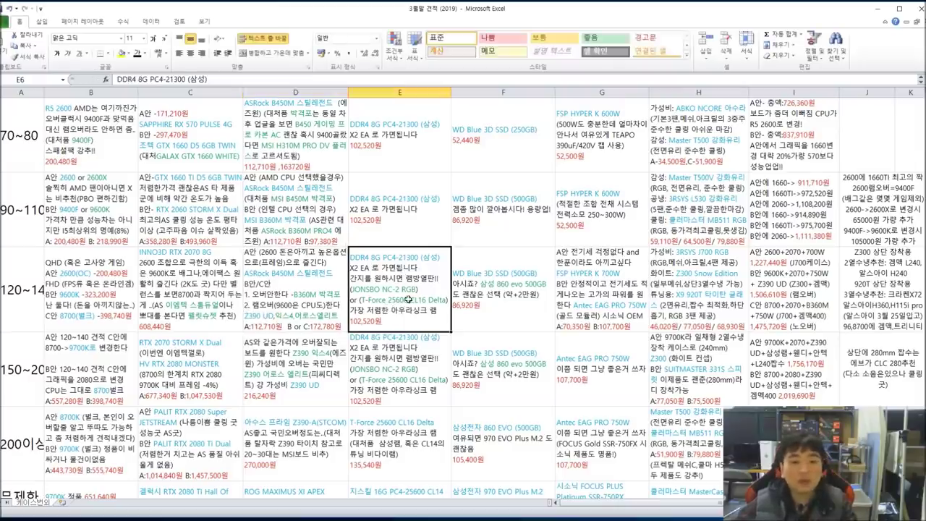
{"action": "double_click", "coordinate": [360, 261]}
{"action": "left_click_drag", "start_coordinate": [351, 258], "coordinate": [440, 259]}
{"action": "left_click", "coordinate": [373, 270]}
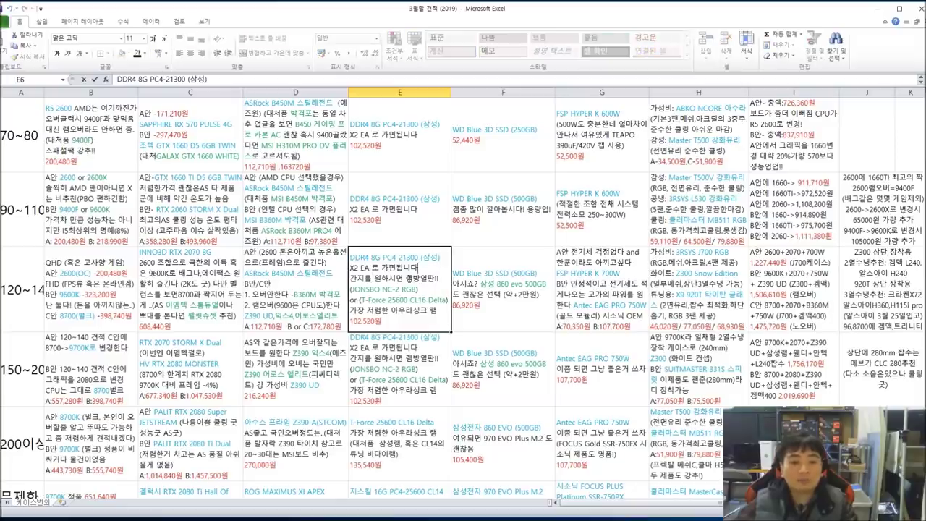
{"action": "left_click_drag", "start_coordinate": [351, 279], "coordinate": [419, 290]}
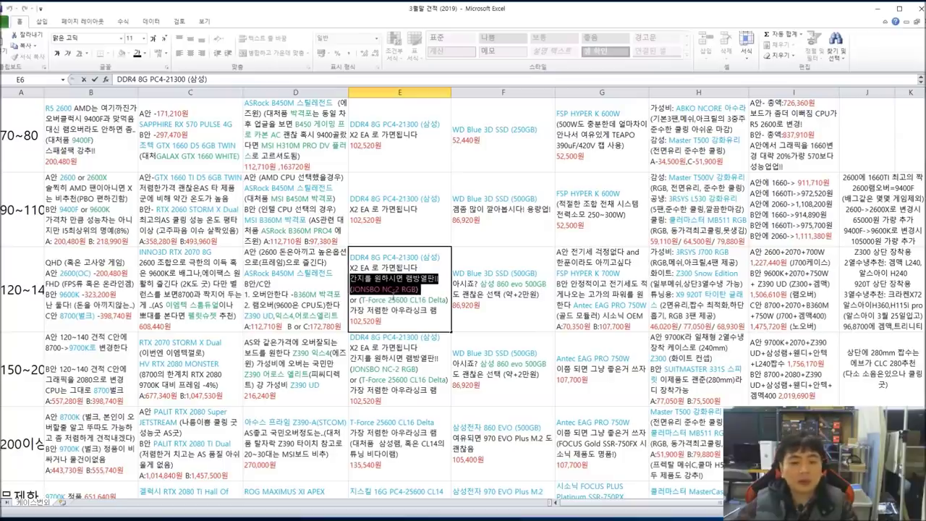
{"action": "left_click_drag", "start_coordinate": [420, 290], "coordinate": [353, 290]}
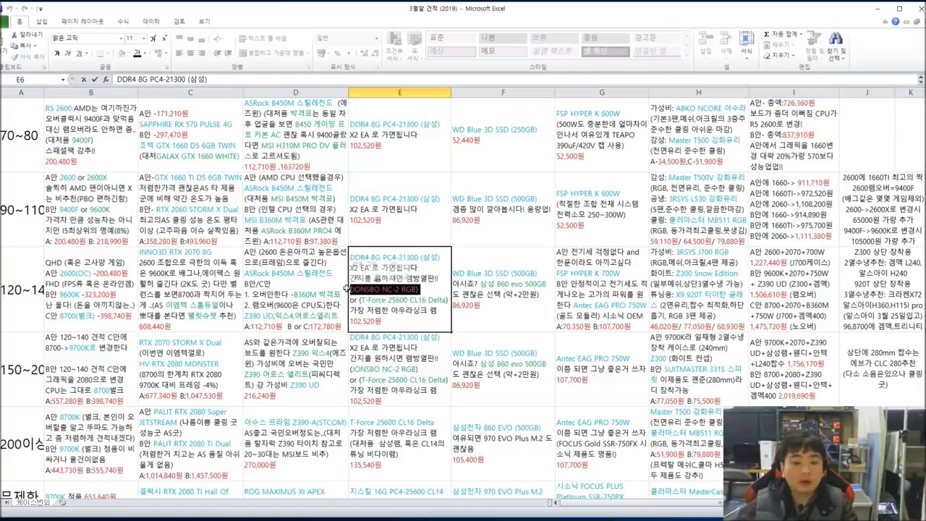
{"action": "mouse_move", "coordinate": [387, 288]}
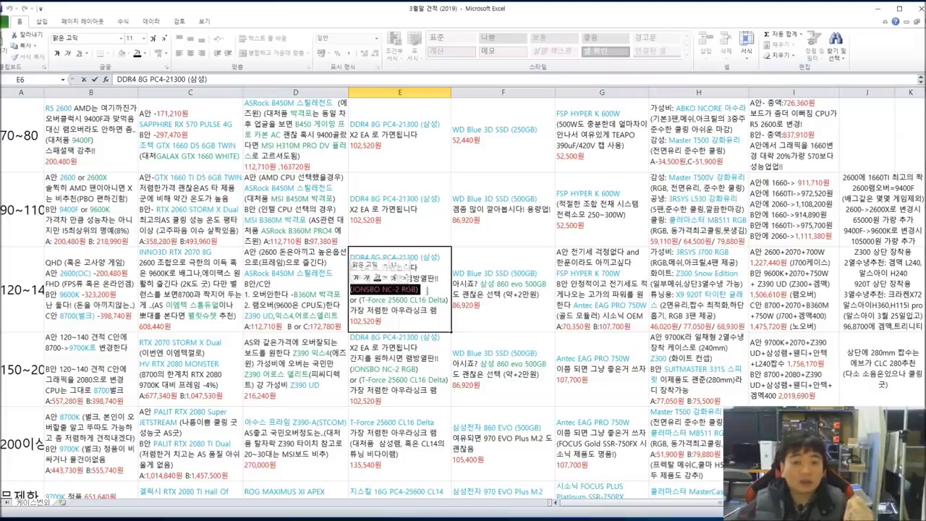
{"action": "left_click_drag", "start_coordinate": [427, 291], "coordinate": [350, 288]}
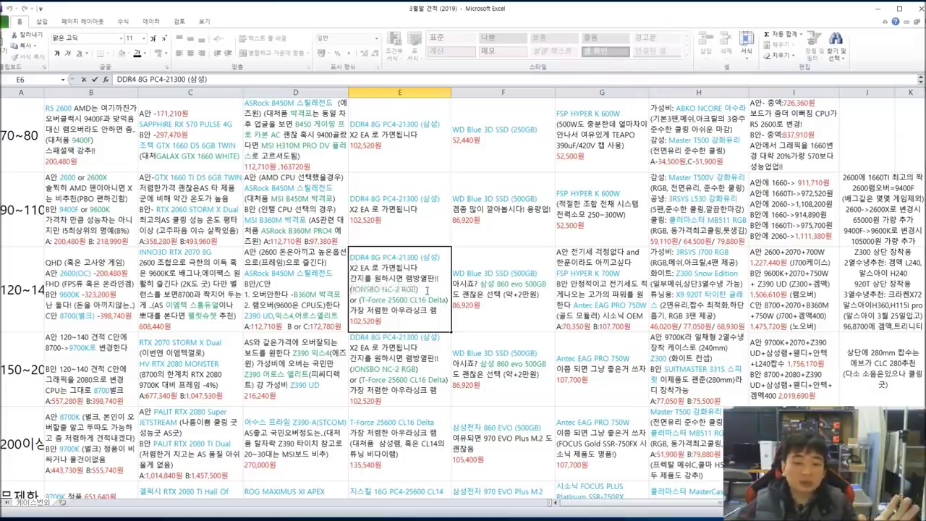
{"action": "left_click_drag", "start_coordinate": [422, 290], "coordinate": [342, 289]}
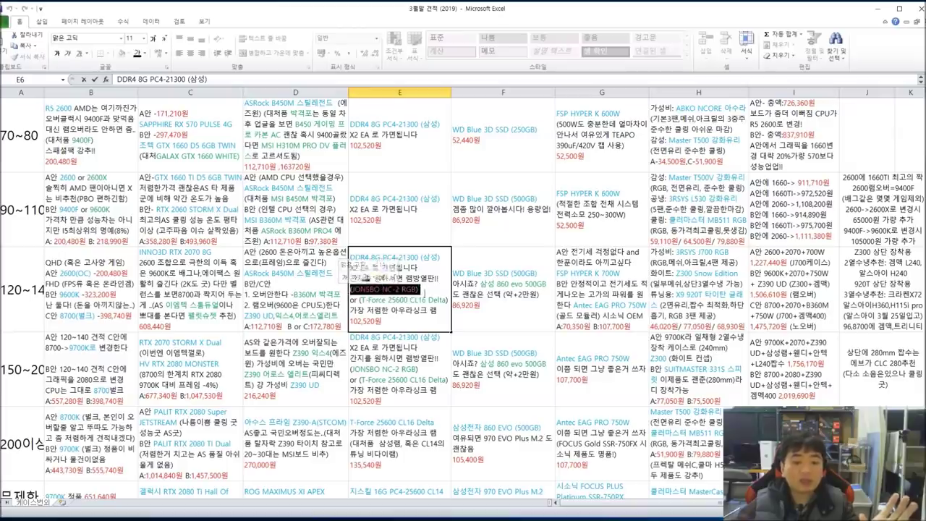
Step: Highlight the alternative T-Force 25600 CL16 Delta memory and its description in cell E6, leaving the text unchanged
{"action": "left_click", "coordinate": [406, 299]}
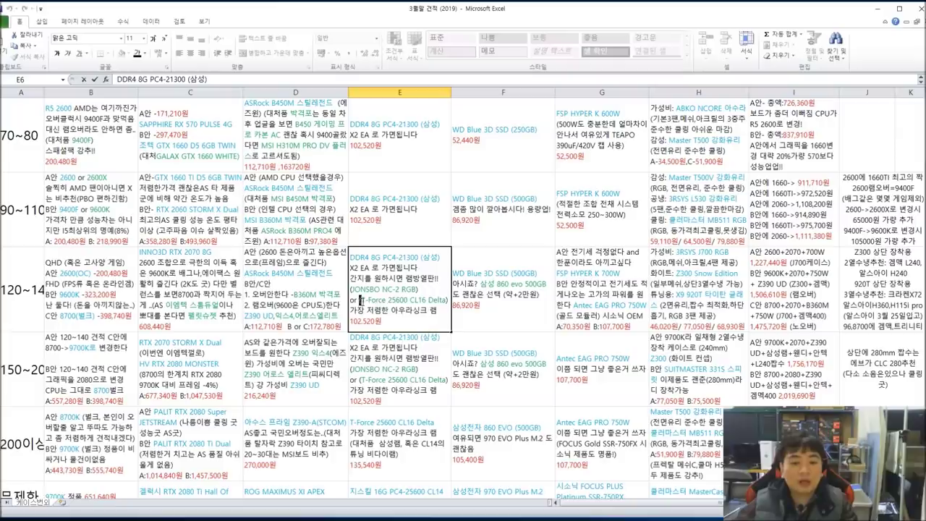
{"action": "left_click_drag", "start_coordinate": [361, 299], "coordinate": [450, 299]}
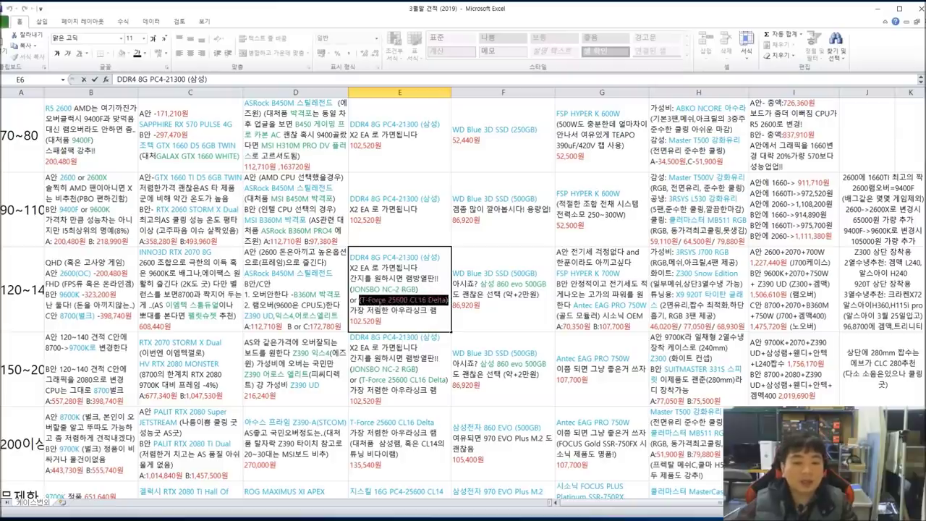
{"action": "left_click", "coordinate": [450, 300]}
{"action": "left_click_drag", "start_coordinate": [361, 299], "coordinate": [451, 299]}
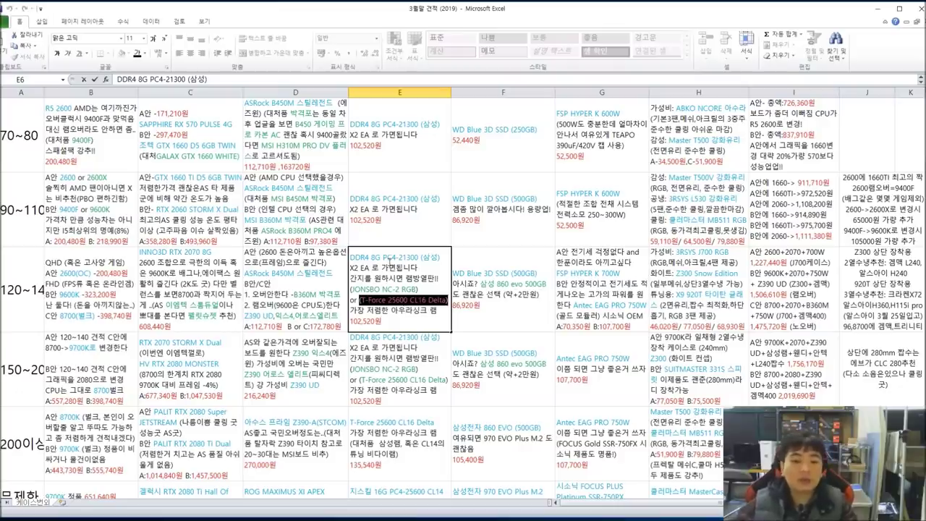
{"action": "left_click", "coordinate": [387, 257]}
{"action": "left_click_drag", "start_coordinate": [362, 300], "coordinate": [450, 301]}
{"action": "left_click", "coordinate": [394, 310]}
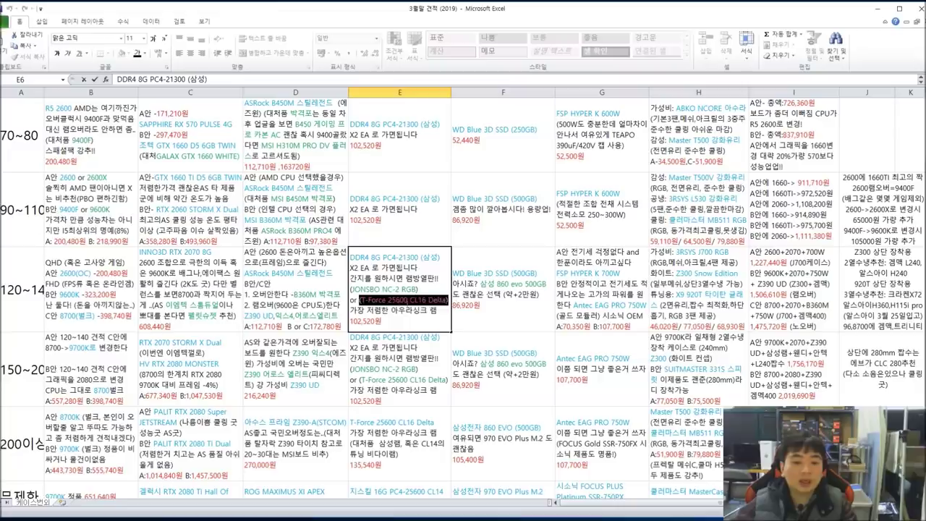
{"action": "left_click", "coordinate": [402, 300]}
{"action": "left_click_drag", "start_coordinate": [364, 300], "coordinate": [444, 308]}
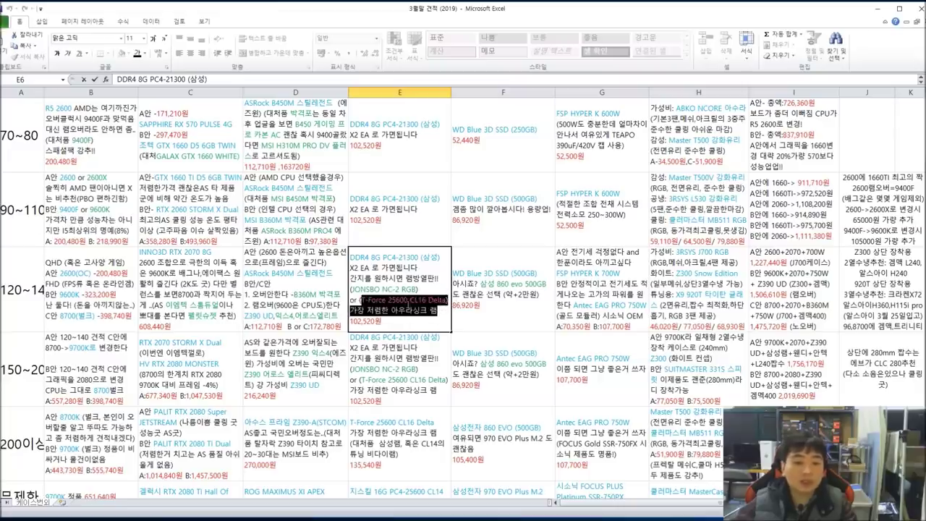
{"action": "left_click_drag", "start_coordinate": [362, 300], "coordinate": [456, 308]}
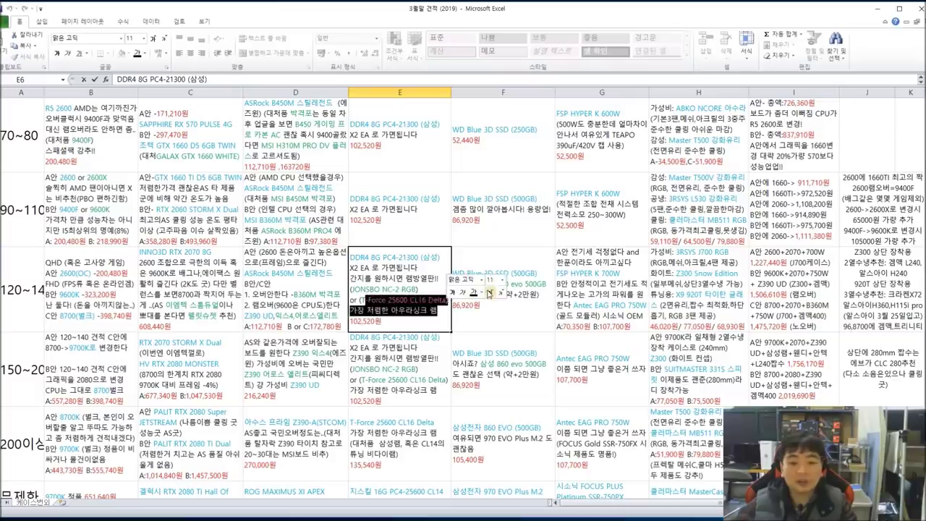
{"action": "left_click", "coordinate": [387, 157]}
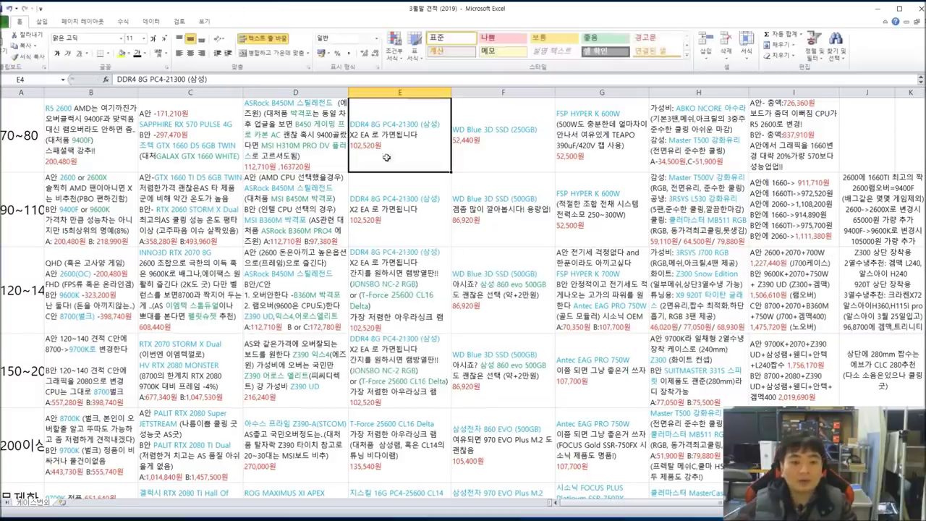
{"action": "left_click", "coordinate": [443, 269]}
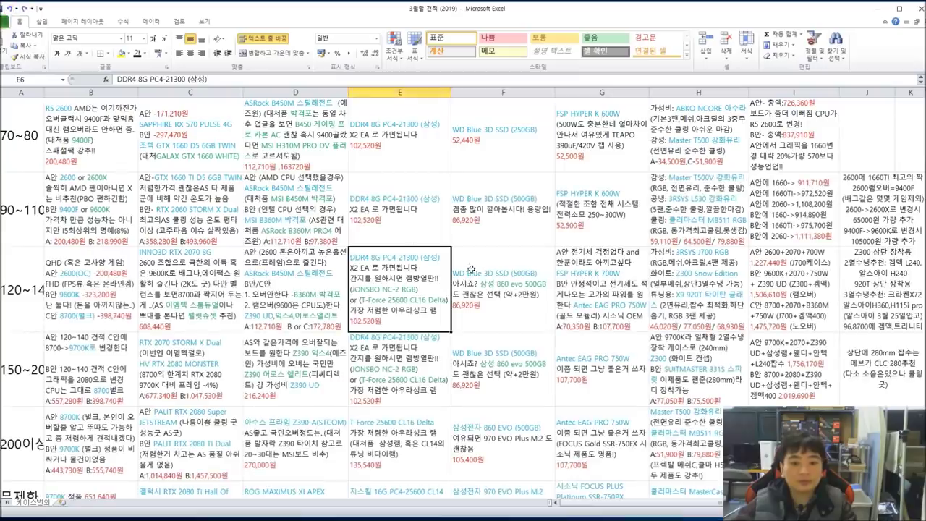
Step: Highlight the alternative 삼성 860 evo 500GB drive in the SSD cell F6
{"action": "left_click", "coordinate": [471, 270]}
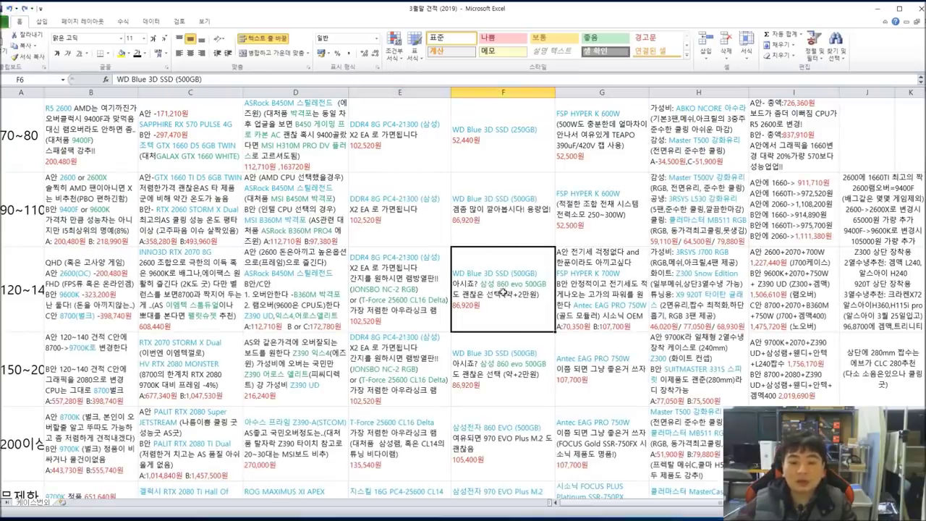
{"action": "double_click", "coordinate": [480, 286]}
{"action": "left_click_drag", "start_coordinate": [480, 285], "coordinate": [548, 287]}
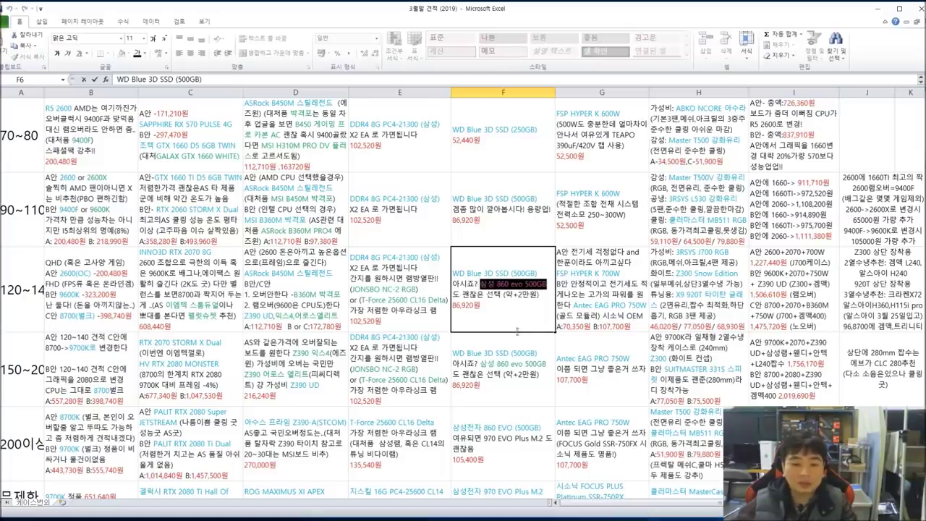
Step: Compare the two power supply plans in cell G6, highlighting FSP HYPER K 700W and the plan B description
{"action": "left_click", "coordinate": [603, 316]}
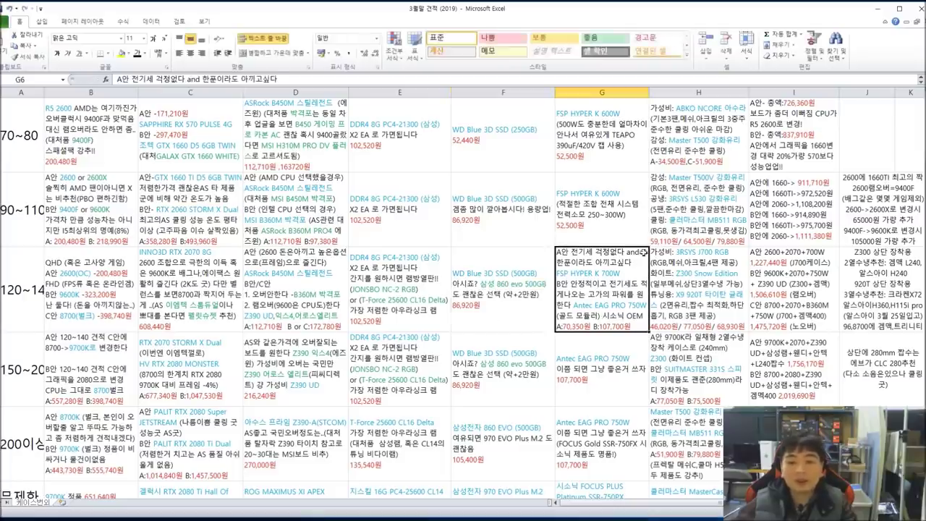
{"action": "double_click", "coordinate": [617, 284]}
{"action": "key", "text": "shift+Home"}
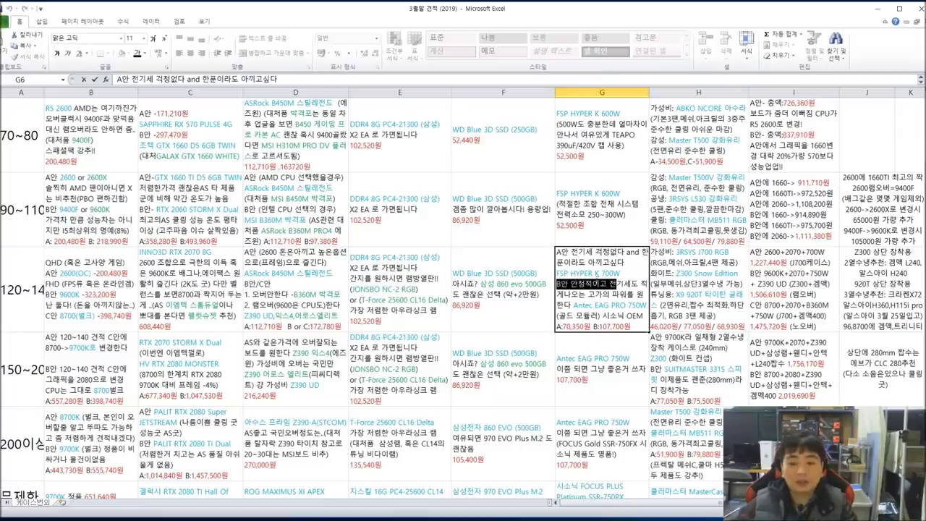
{"action": "left_click_drag", "start_coordinate": [558, 274], "coordinate": [628, 274]}
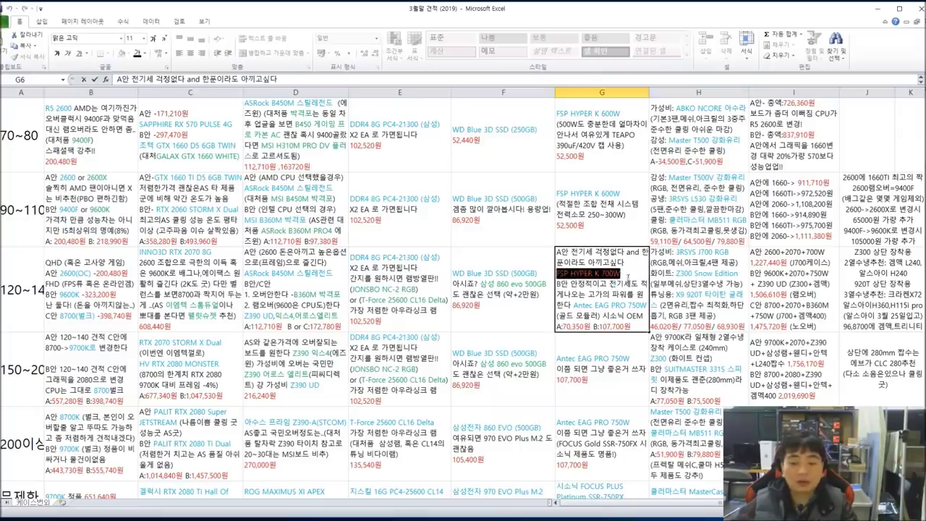
{"action": "left_click", "coordinate": [594, 295]}
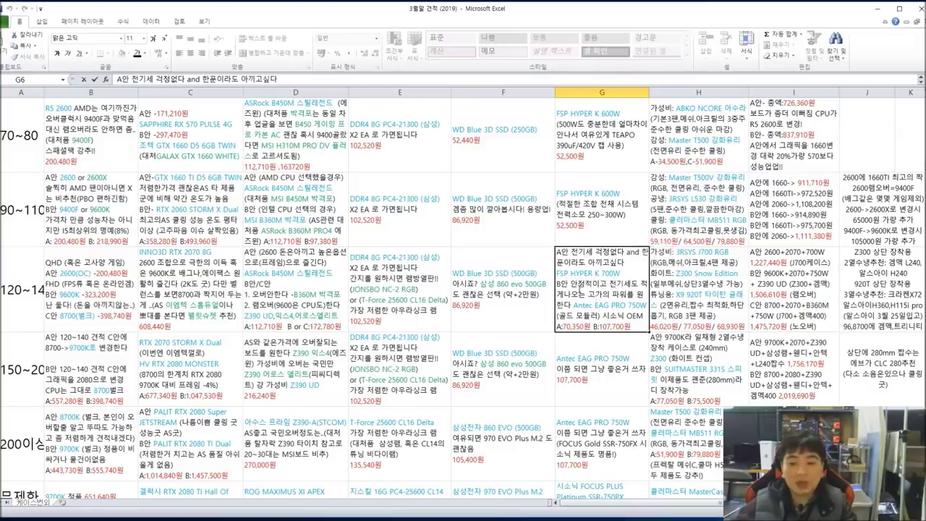
{"action": "left_click_drag", "start_coordinate": [571, 285], "coordinate": [629, 306]}
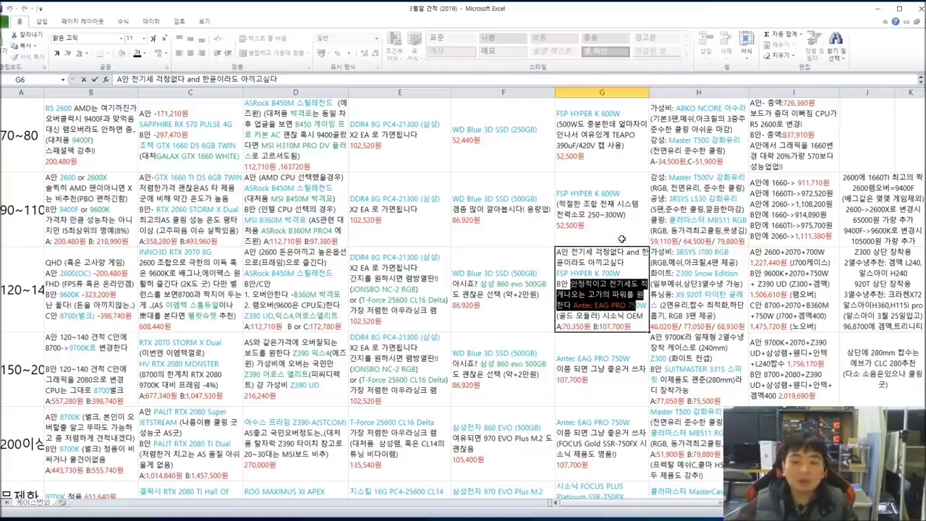
{"action": "left_click_drag", "start_coordinate": [570, 274], "coordinate": [596, 275]}
{"action": "left_click_drag", "start_coordinate": [571, 306], "coordinate": [630, 316]}
{"action": "left_click_drag", "start_coordinate": [572, 273], "coordinate": [621, 275]}
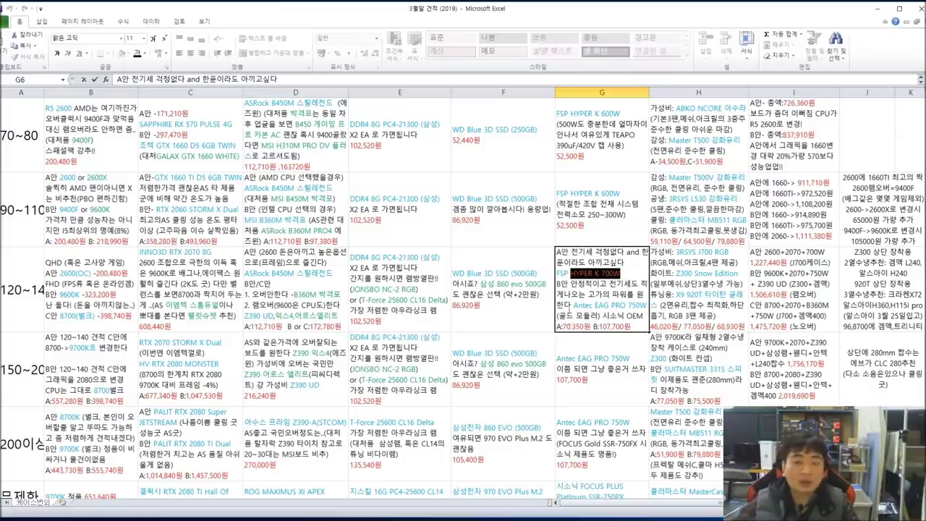
{"action": "left_click_drag", "start_coordinate": [562, 274], "coordinate": [621, 274]}
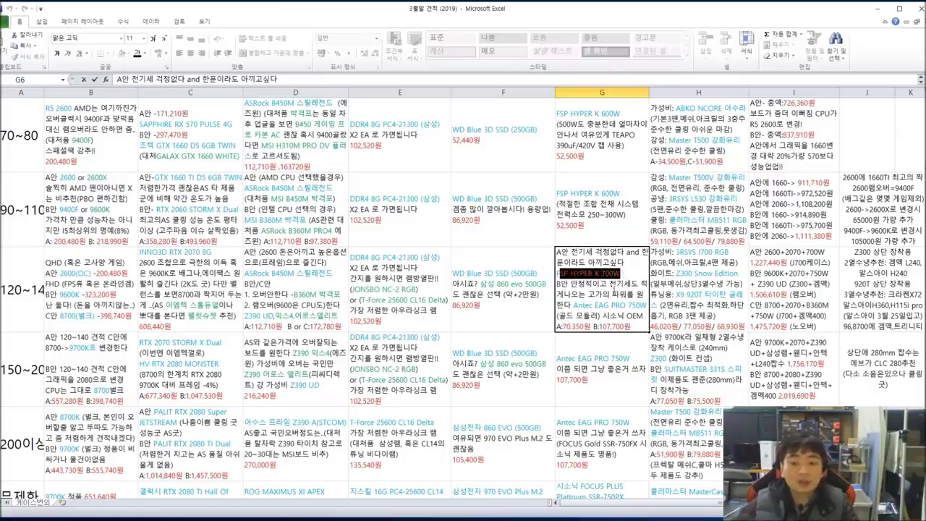
Step: Highlight the plan B power supply Antec EAG PRO 750W with its (골드 모듈러) 시소닉 OEM note in cell G6
{"action": "left_click_drag", "start_coordinate": [573, 306], "coordinate": [644, 310]}
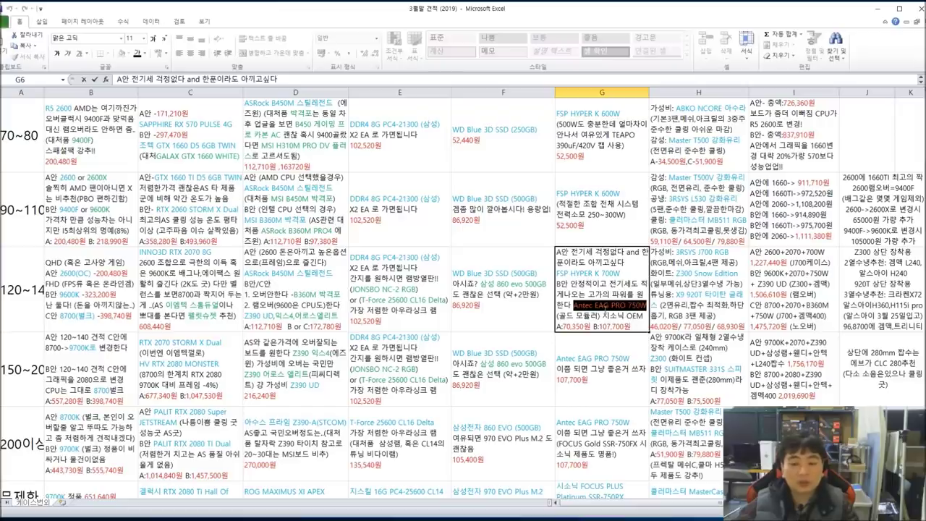
{"action": "left_click", "coordinate": [605, 316]}
{"action": "left_click_drag", "start_coordinate": [573, 306], "coordinate": [645, 314]}
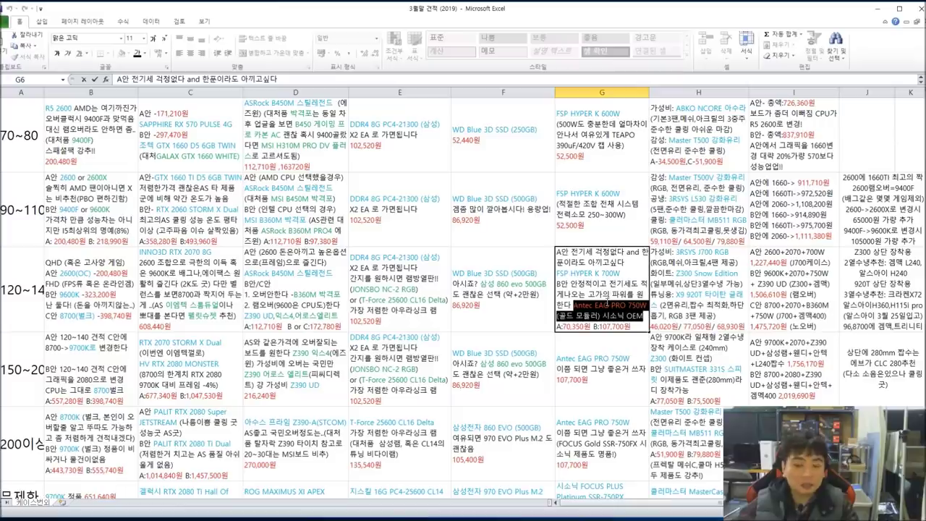
Step: Open the 3RSYS J700 RGB product link from case cell H6, look through the product photos, and close the page
{"action": "left_click", "coordinate": [691, 265]}
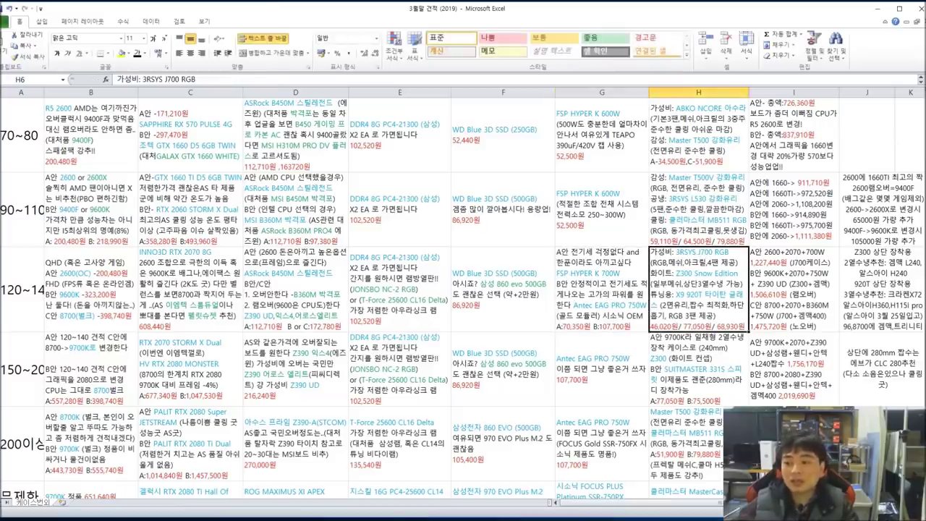
{"action": "left_click", "coordinate": [701, 252]}
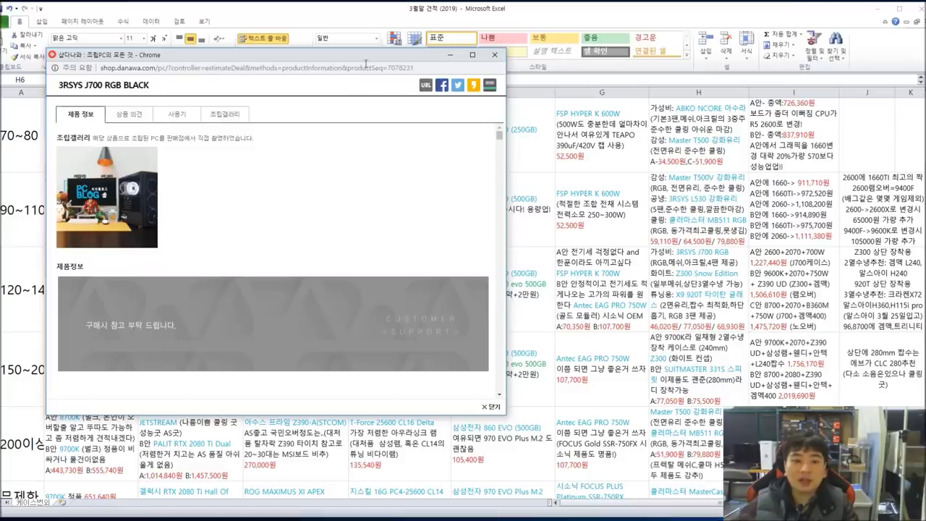
{"action": "left_click_drag", "start_coordinate": [364, 61], "coordinate": [378, 59]}
{"action": "scroll", "coordinate": [403, 214], "scroll_direction": "down", "scroll_amount": 3}
{"action": "scroll", "coordinate": [403, 218], "scroll_direction": "down", "scroll_amount": 10}
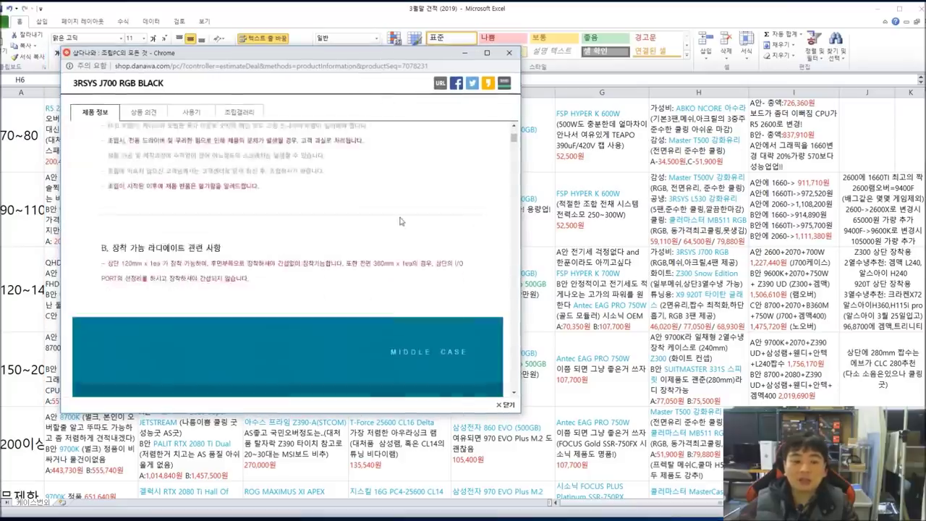
{"action": "scroll", "coordinate": [403, 226], "scroll_direction": "down", "scroll_amount": 10}
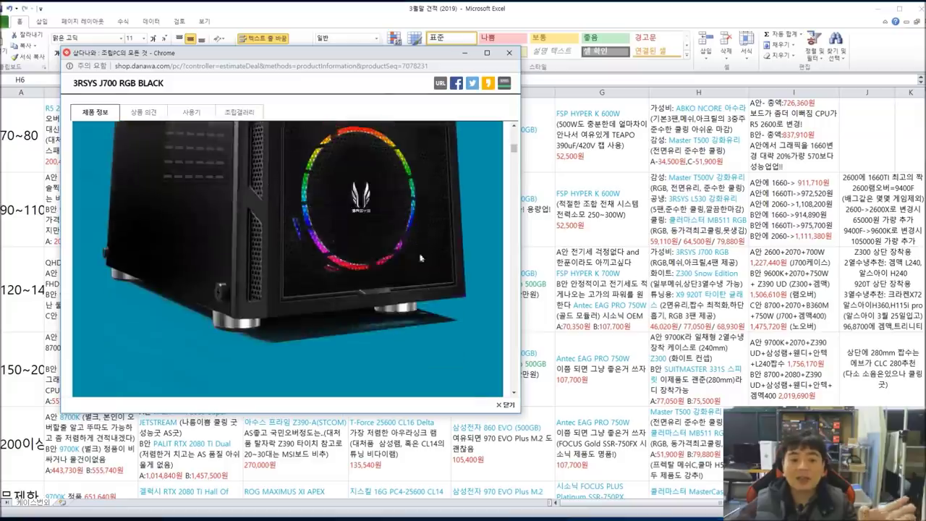
{"action": "scroll", "coordinate": [409, 253], "scroll_direction": "down", "scroll_amount": 10}
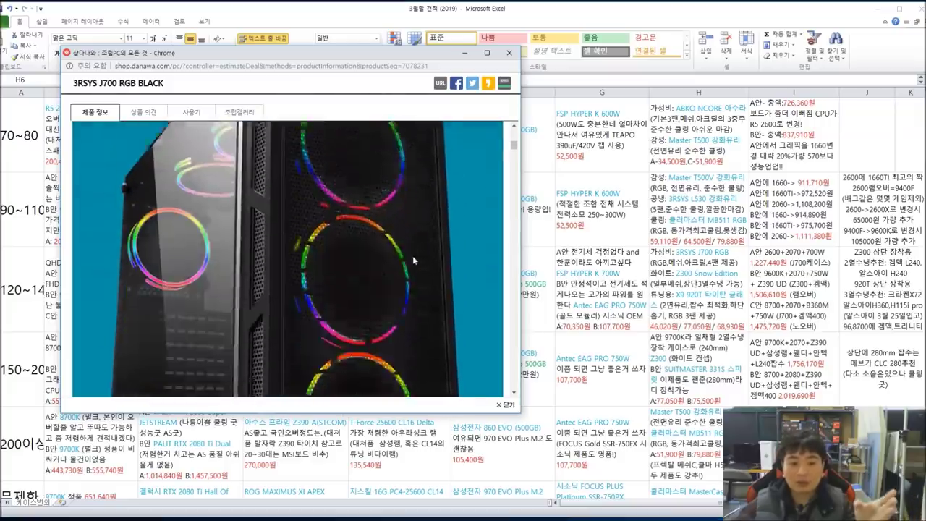
{"action": "scroll", "coordinate": [417, 265], "scroll_direction": "down", "scroll_amount": 10}
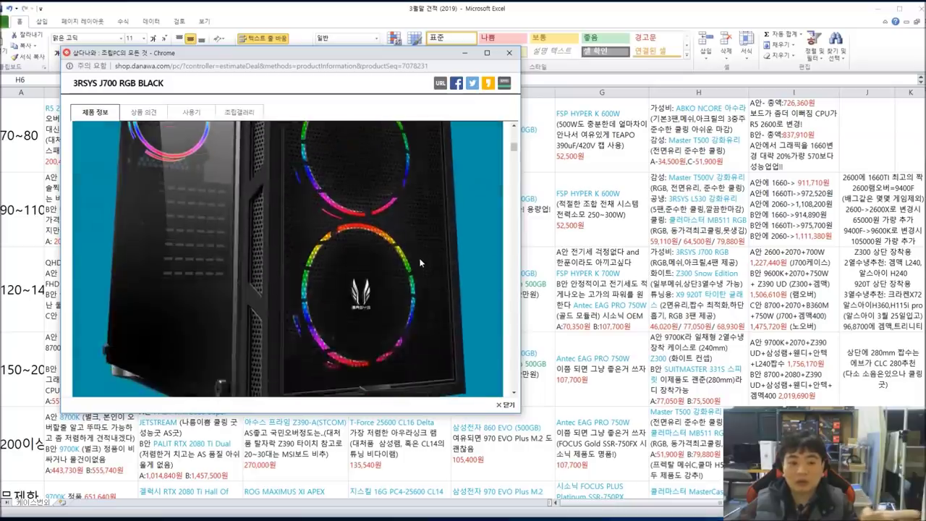
{"action": "left_click", "coordinate": [512, 55]}
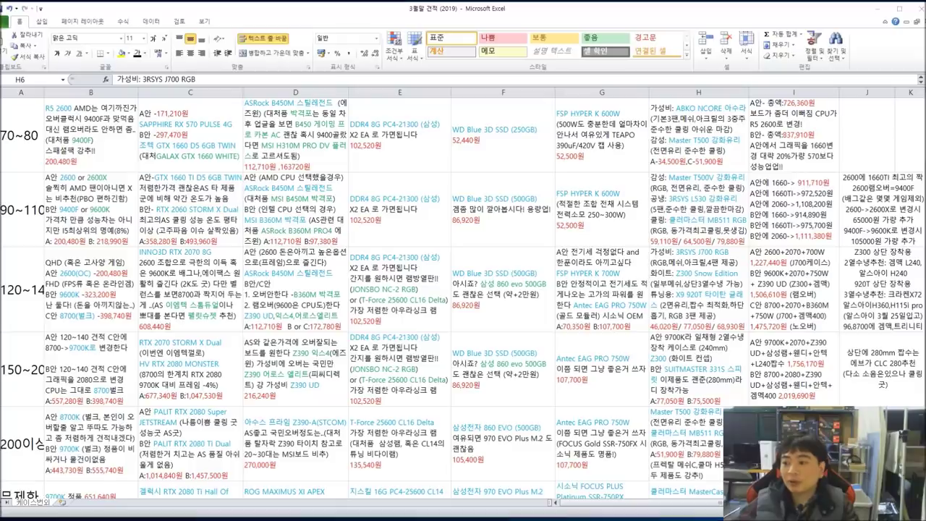
Step: Look through the product photos of the Master ARES Z300 Snow Edition case and close its page
{"action": "left_click_drag", "start_coordinate": [336, 54], "coordinate": [400, 66]}
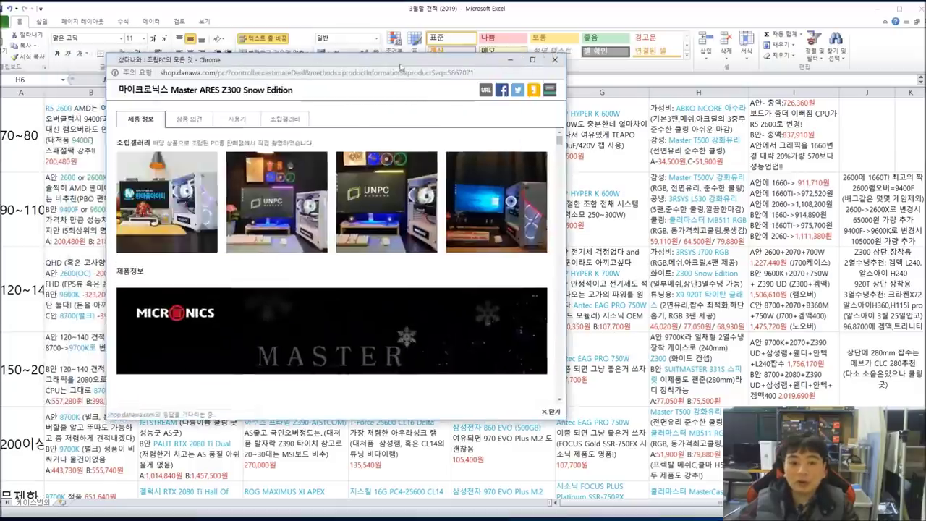
{"action": "scroll", "coordinate": [394, 194], "scroll_direction": "down", "scroll_amount": 10}
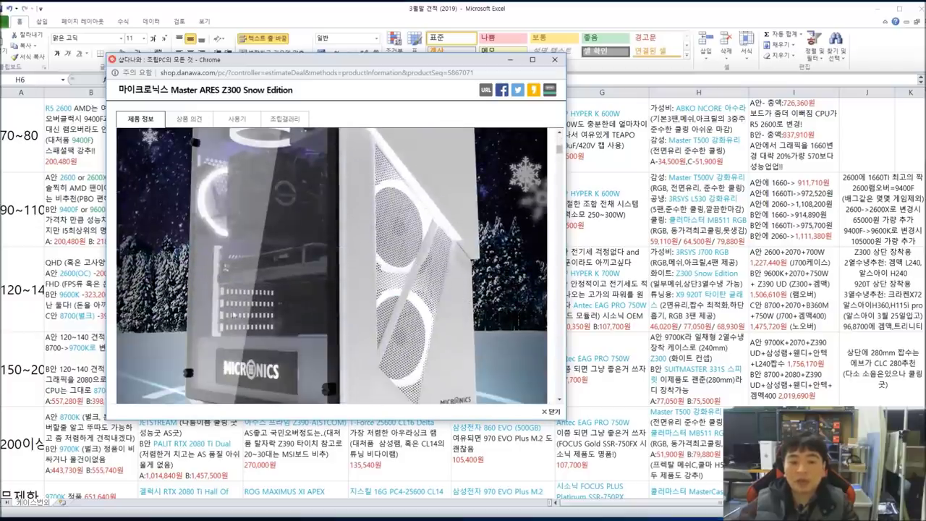
{"action": "scroll", "coordinate": [300, 394], "scroll_direction": "up", "scroll_amount": 1}
{"action": "scroll", "coordinate": [321, 353], "scroll_direction": "down", "scroll_amount": 1}
{"action": "scroll", "coordinate": [316, 351], "scroll_direction": "up", "scroll_amount": 1}
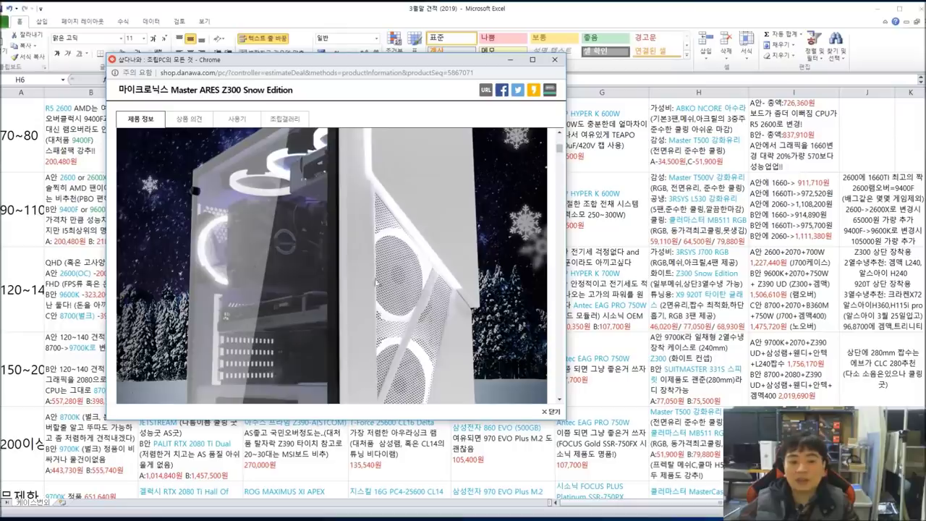
{"action": "scroll", "coordinate": [423, 350], "scroll_direction": "down", "scroll_amount": 1}
{"action": "left_click", "coordinate": [556, 61]}
Step: Open the X9 920T 타이탄 글래스 product link from case cell H6, examine the tempered-glass case photos, and close the page
{"action": "left_click", "coordinate": [699, 295]}
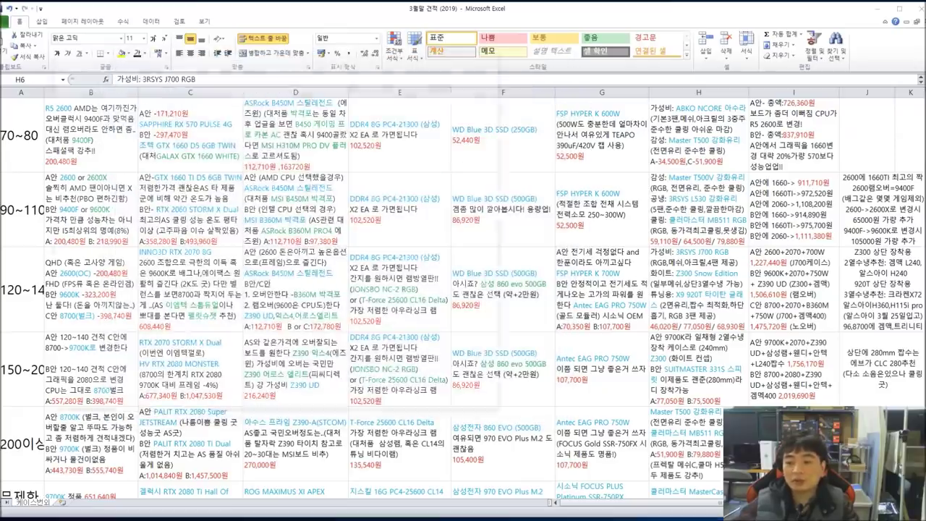
{"action": "left_click_drag", "start_coordinate": [305, 60], "coordinate": [384, 67]}
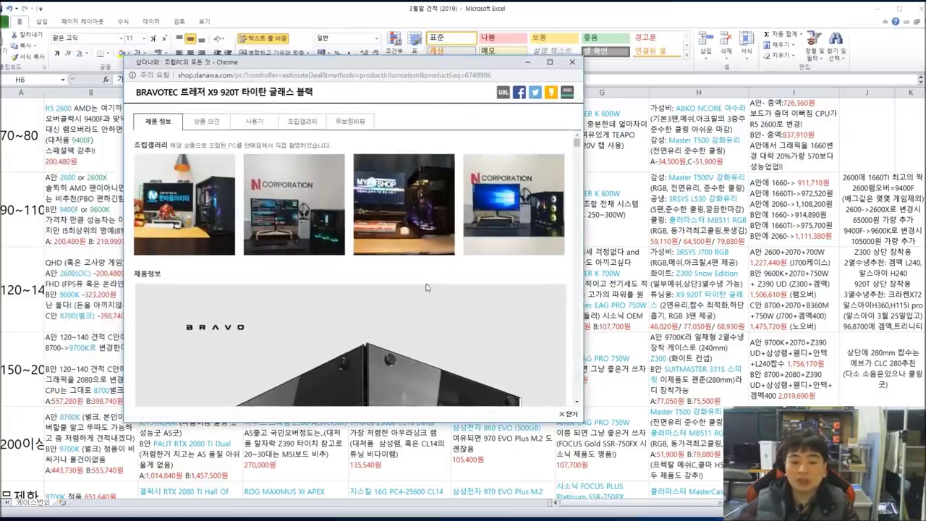
{"action": "scroll", "coordinate": [434, 304], "scroll_direction": "down", "scroll_amount": 8}
{"action": "scroll", "coordinate": [427, 268], "scroll_direction": "down", "scroll_amount": 2}
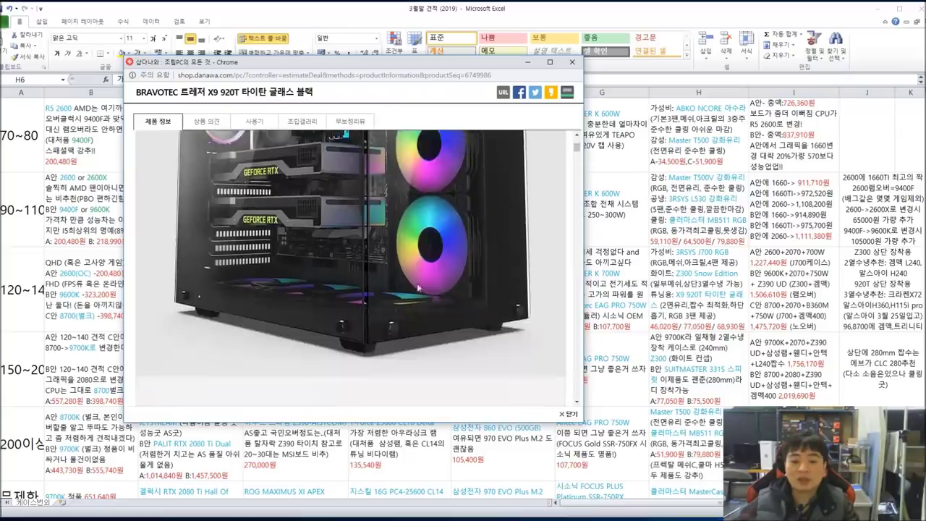
{"action": "scroll", "coordinate": [351, 234], "scroll_direction": "down", "scroll_amount": 3}
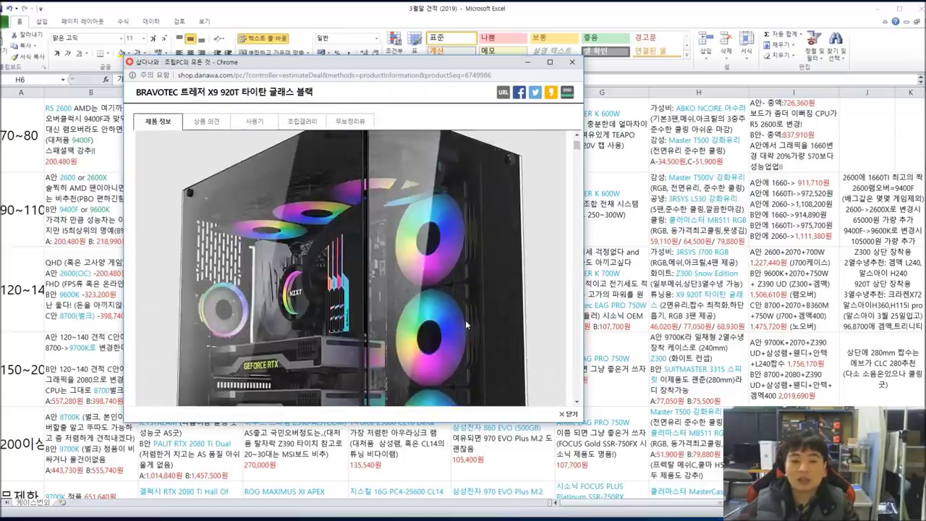
{"action": "scroll", "coordinate": [427, 295], "scroll_direction": "down", "scroll_amount": 2}
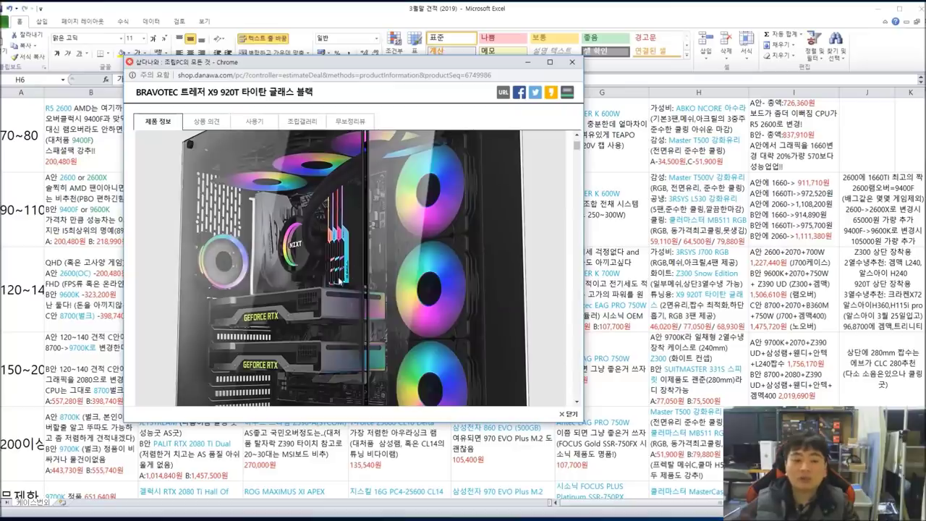
{"action": "scroll", "coordinate": [302, 288], "scroll_direction": "up", "scroll_amount": 1}
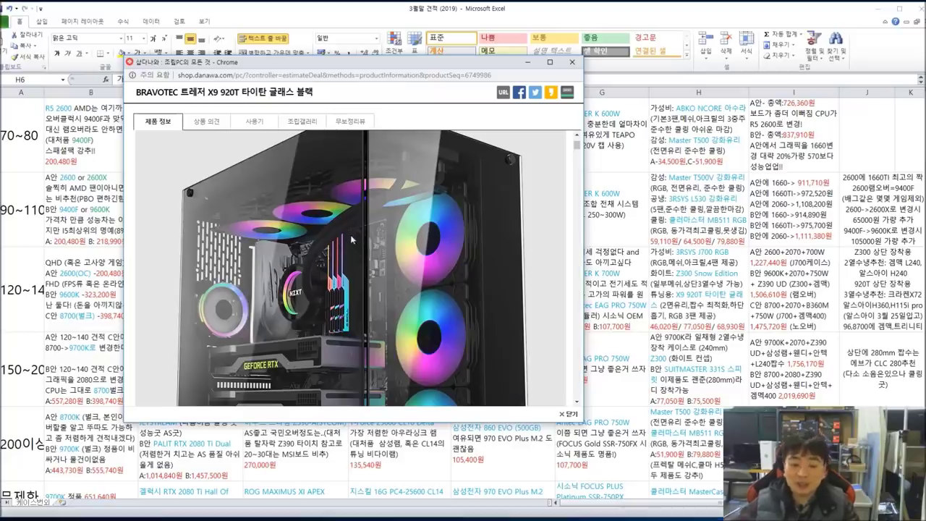
{"action": "scroll", "coordinate": [364, 279], "scroll_direction": "down", "scroll_amount": 2}
{"action": "scroll", "coordinate": [364, 278], "scroll_direction": "down", "scroll_amount": 10}
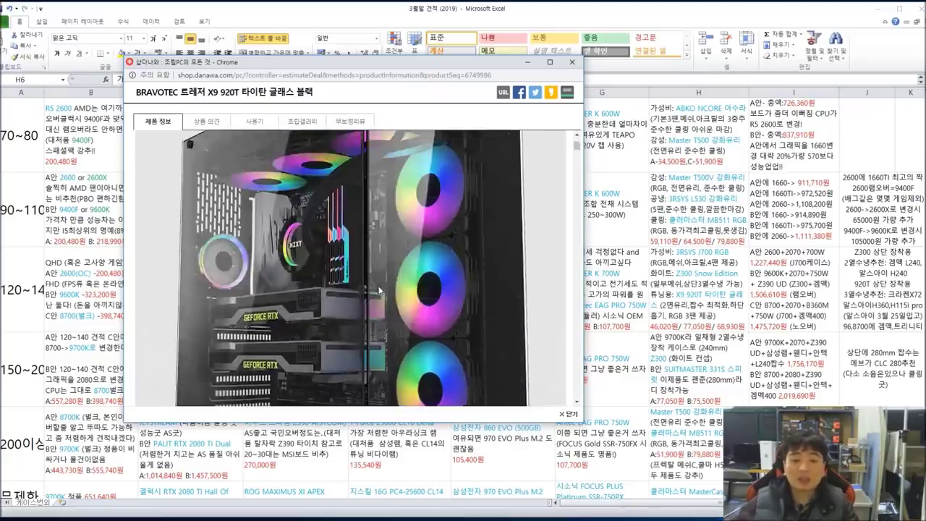
{"action": "scroll", "coordinate": [369, 249], "scroll_direction": "down", "scroll_amount": 2}
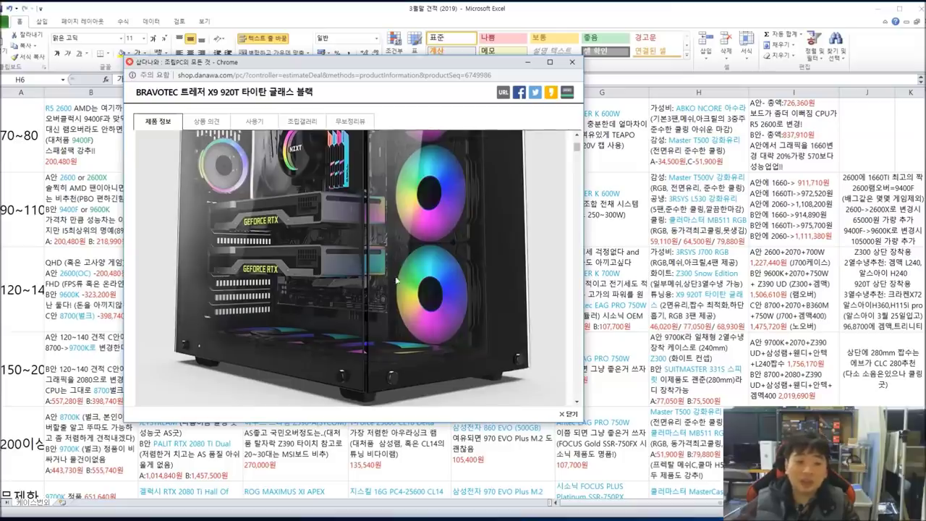
{"action": "scroll", "coordinate": [396, 281], "scroll_direction": "up", "scroll_amount": 1}
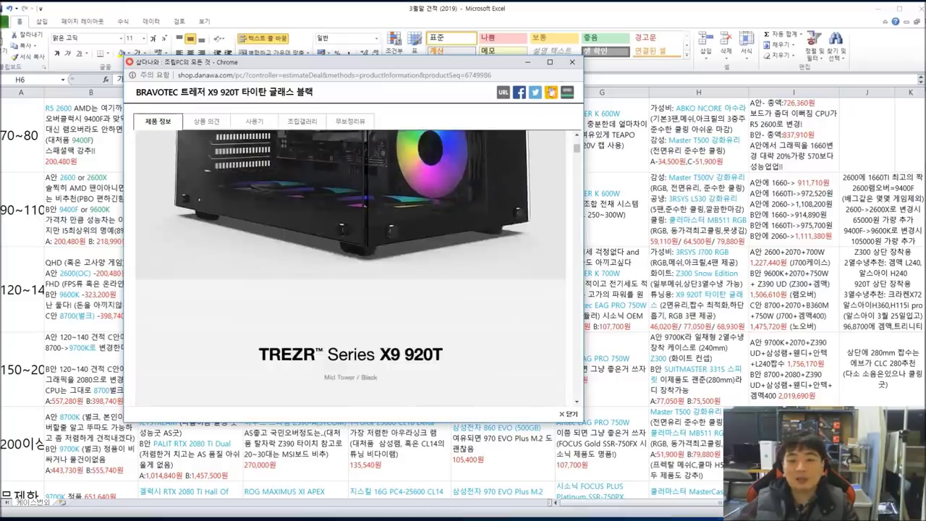
{"action": "left_click", "coordinate": [572, 61]}
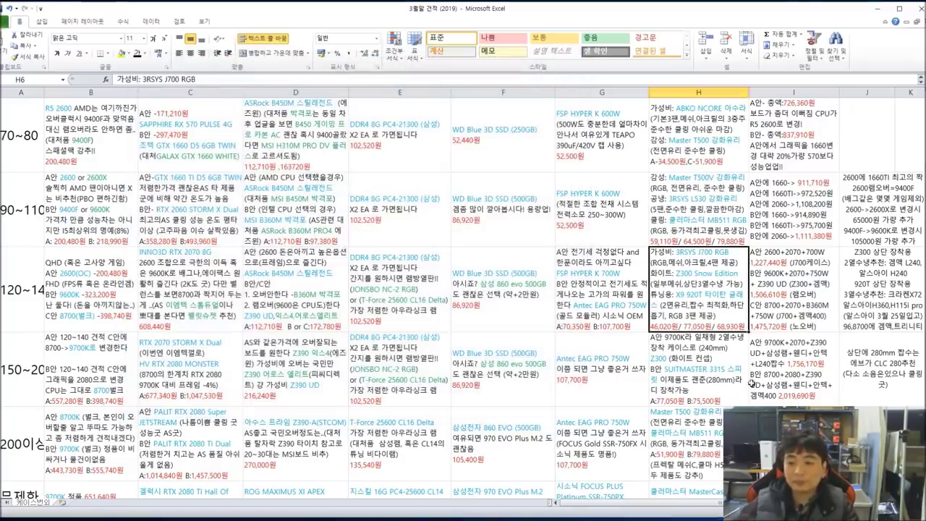
Step: Review the plan A build in total cell I6, highlighting its 2600, 2070 and 700W parts
{"action": "left_click", "coordinate": [803, 301]}
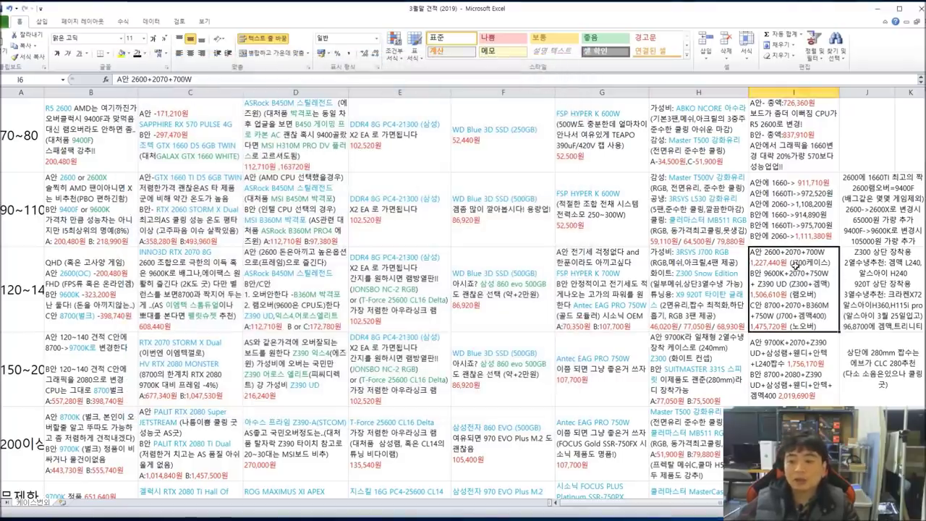
{"action": "double_click", "coordinate": [798, 263]}
{"action": "left_click_drag", "start_coordinate": [798, 264], "coordinate": [825, 274]}
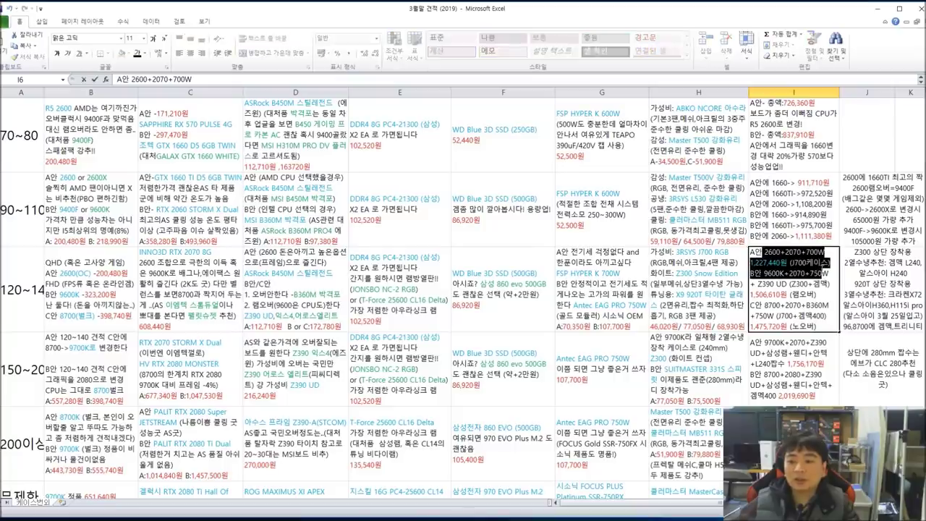
{"action": "left_click", "coordinate": [776, 262]}
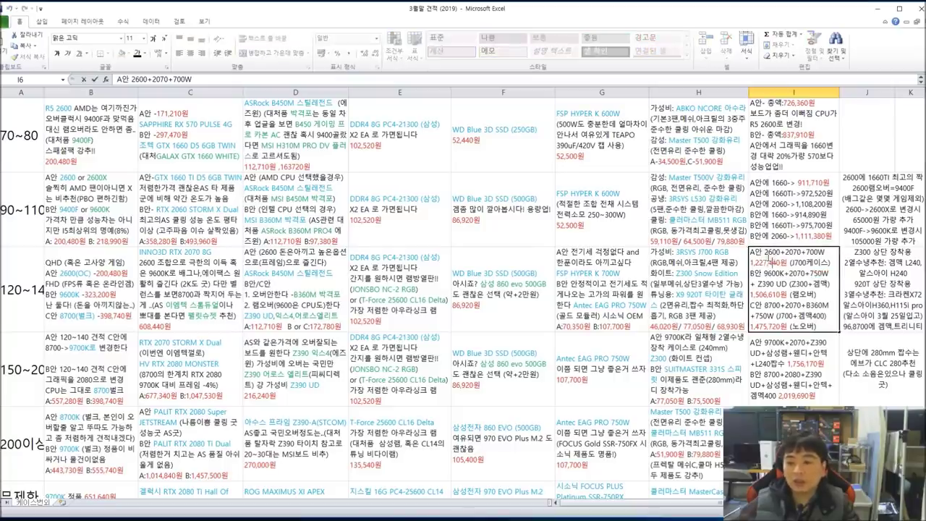
{"action": "left_click_drag", "start_coordinate": [766, 252], "coordinate": [780, 252]}
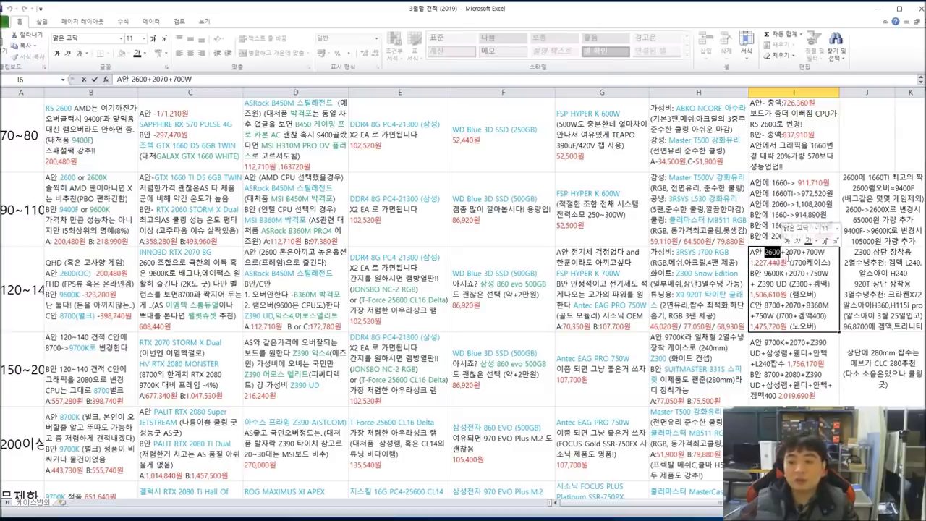
{"action": "left_click", "coordinate": [788, 255]}
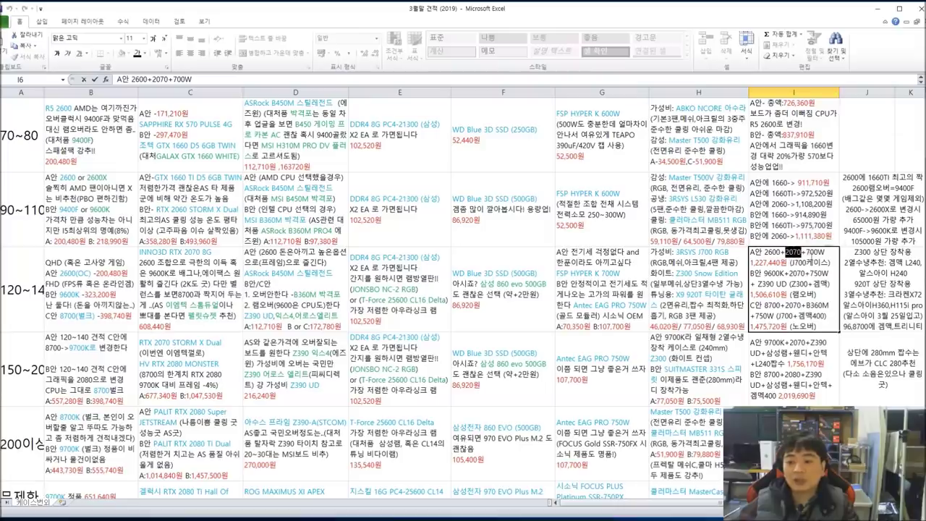
{"action": "mouse_move", "coordinate": [807, 252]}
{"action": "left_mouse_down"}
{"action": "mouse_move", "coordinate": [826, 256]}
{"action": "mouse_move", "coordinate": [796, 263]}
{"action": "mouse_move", "coordinate": [820, 263]}
{"action": "left_mouse_up"}
Step: Review the plan B build in cell I6, highlighting 2070+750W, Z390 UD and the 겜맥 cooler
{"action": "left_click_drag", "start_coordinate": [752, 263], "coordinate": [820, 284]}
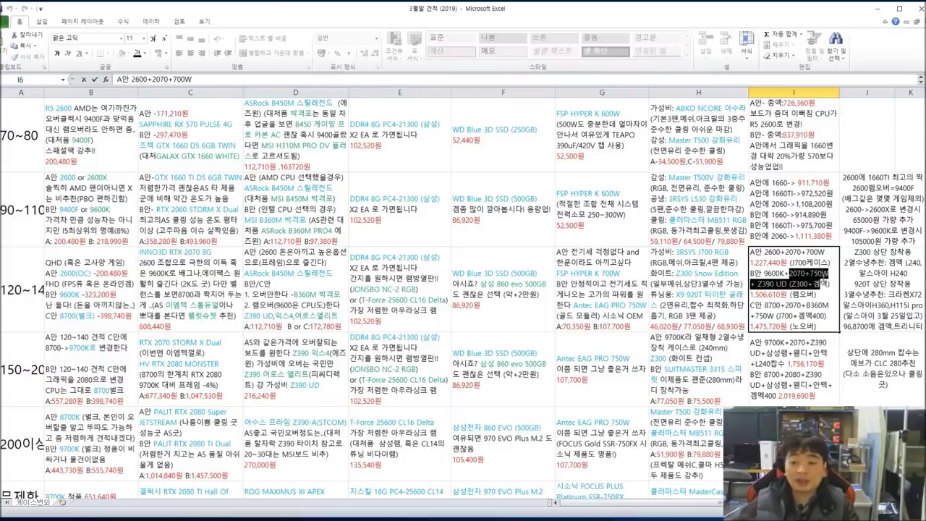
{"action": "left_click", "coordinate": [795, 275]}
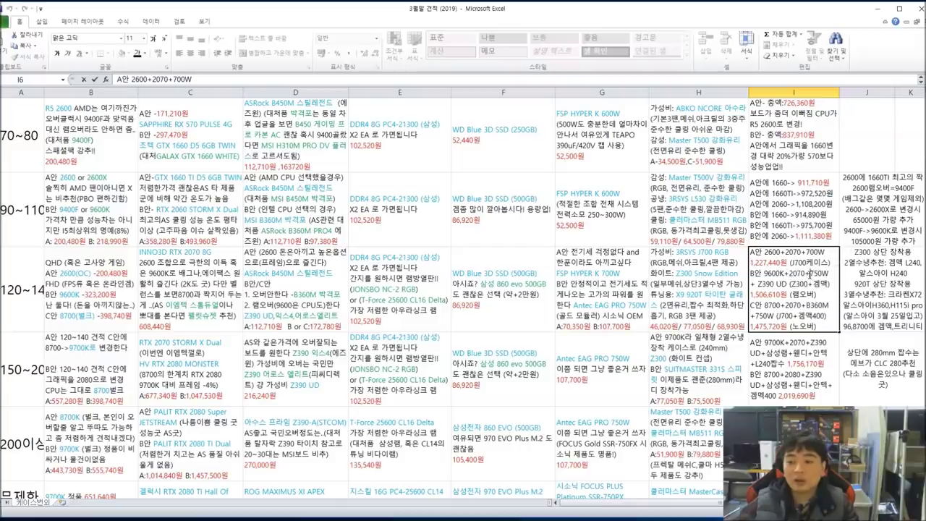
{"action": "left_click_drag", "start_coordinate": [809, 274], "coordinate": [829, 275]}
{"action": "left_click_drag", "start_coordinate": [757, 285], "coordinate": [788, 284]}
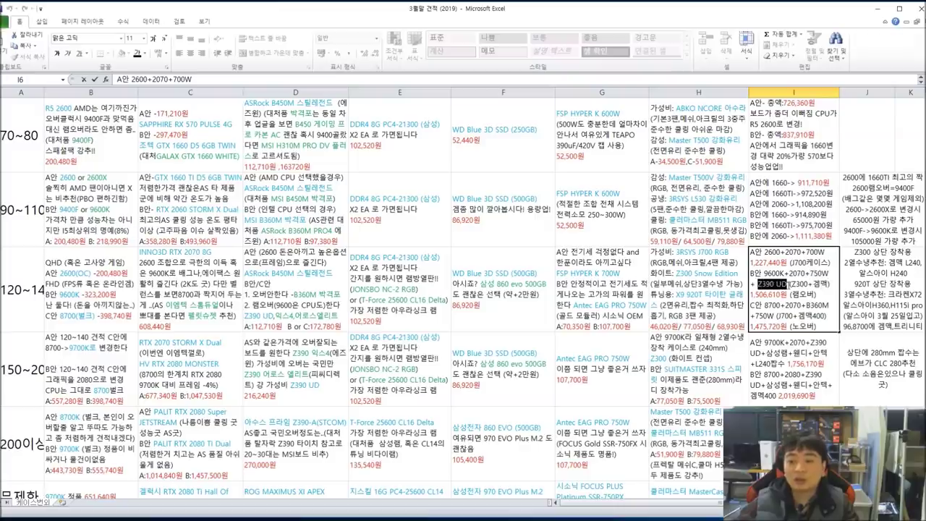
{"action": "left_click", "coordinate": [792, 284]}
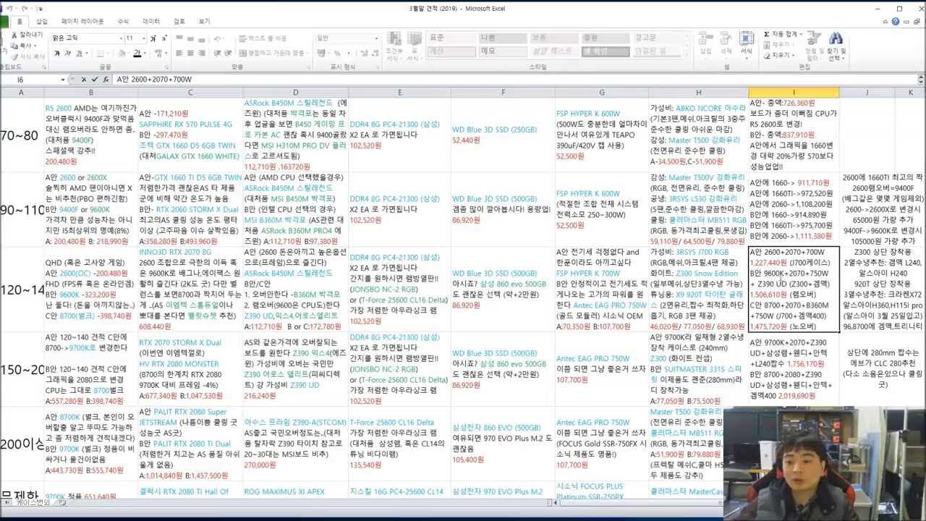
{"action": "left_click_drag", "start_coordinate": [786, 273], "coordinate": [829, 286]}
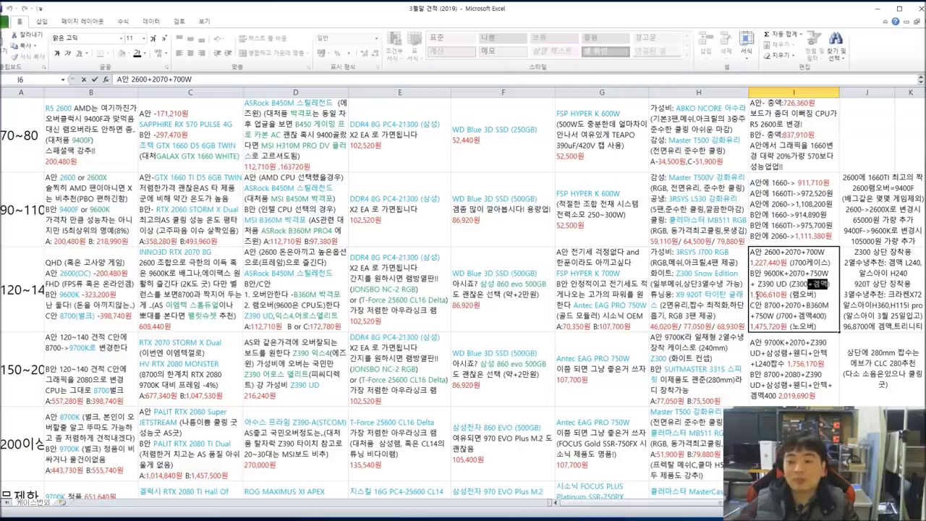
Step: Review the plan C build in cell I6, highlighting the B360M board and the 겜맥400 cooler
{"action": "left_click_drag", "start_coordinate": [756, 295], "coordinate": [830, 306]}
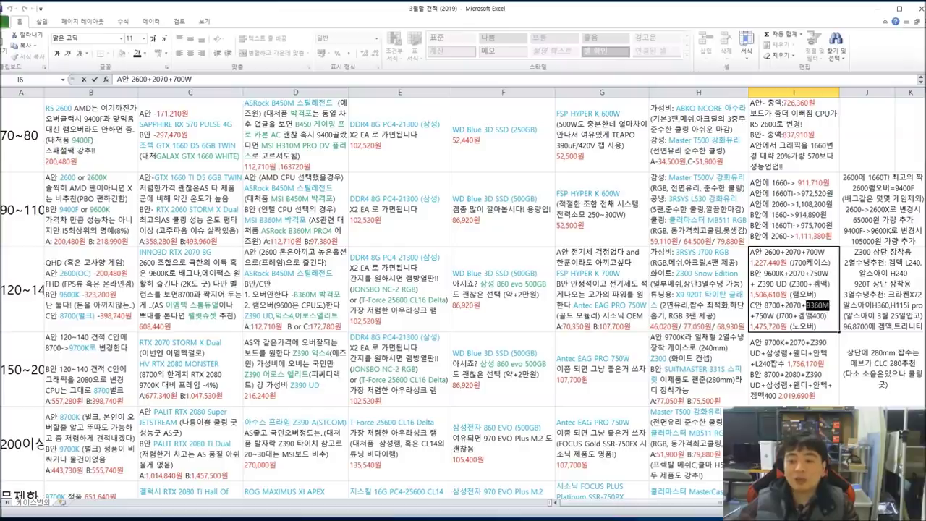
{"action": "left_click_drag", "start_coordinate": [765, 306], "coordinate": [829, 306]}
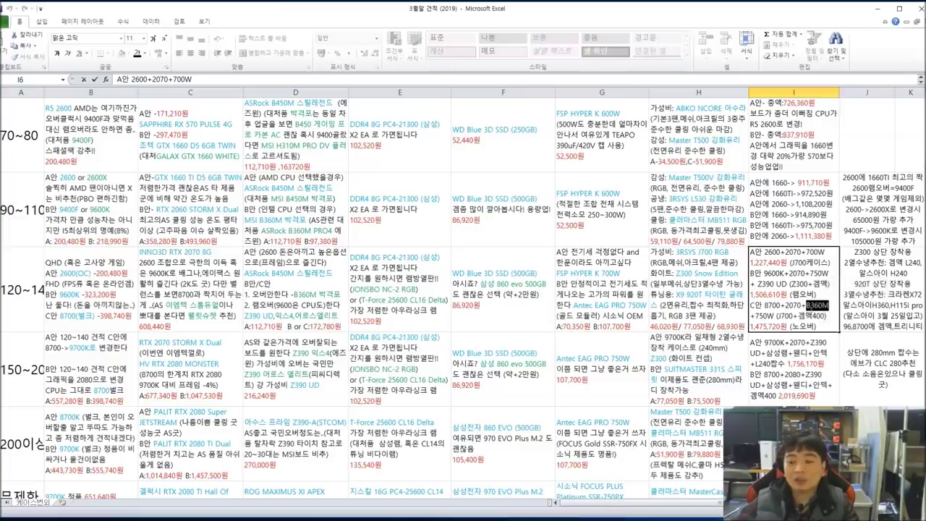
{"action": "left_click_drag", "start_coordinate": [751, 317], "coordinate": [795, 317]}
{"action": "key", "text": "Right"}
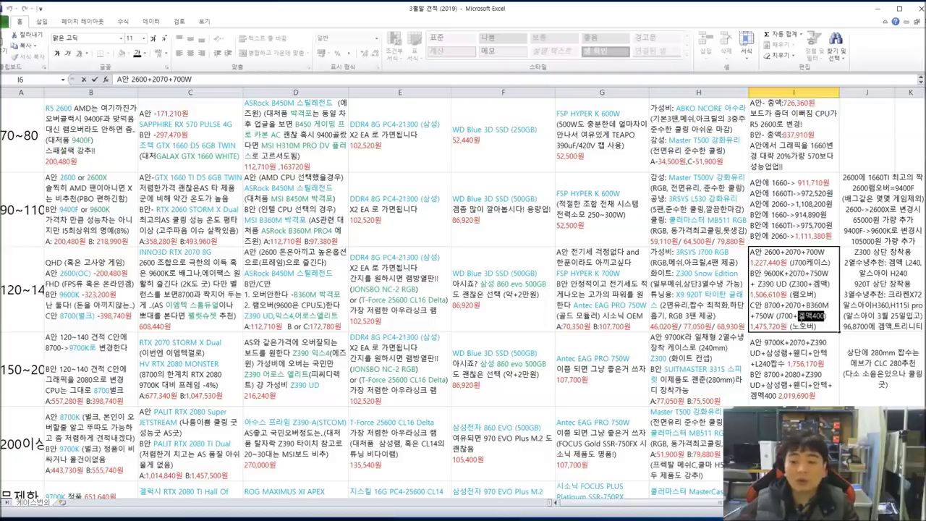
{"action": "key", "text": "Right"}
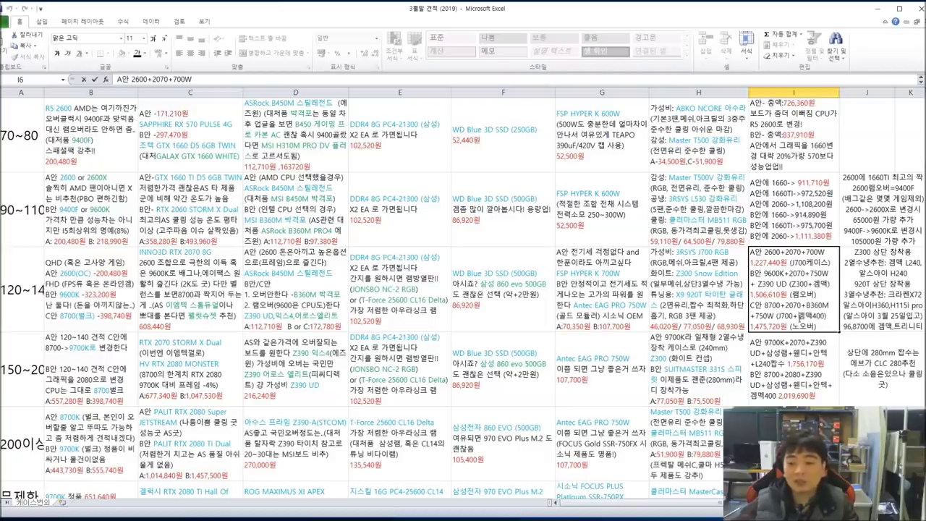
{"action": "left_click_drag", "start_coordinate": [799, 316], "coordinate": [825, 317]}
Step: Highlight the whole text of cell I6, covering plans A, B and C with their totals
{"action": "left_click_drag", "start_coordinate": [765, 305], "coordinate": [753, 252]}
{"action": "left_click", "coordinate": [802, 326]}
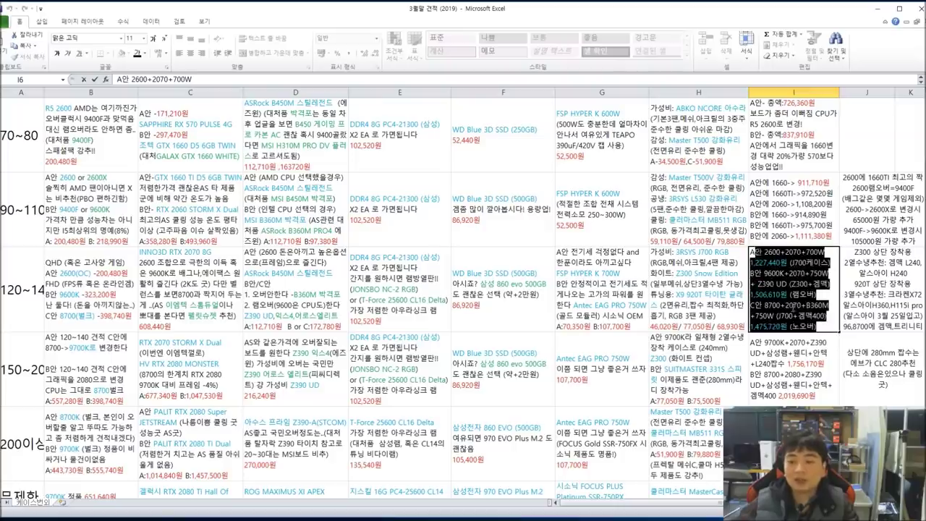
{"action": "left_click", "coordinate": [794, 307]}
Step: Move on to the 150~200 budget row, glance over the higher-priced tiers below it, and select its label cell A7
{"action": "left_click", "coordinate": [96, 340]}
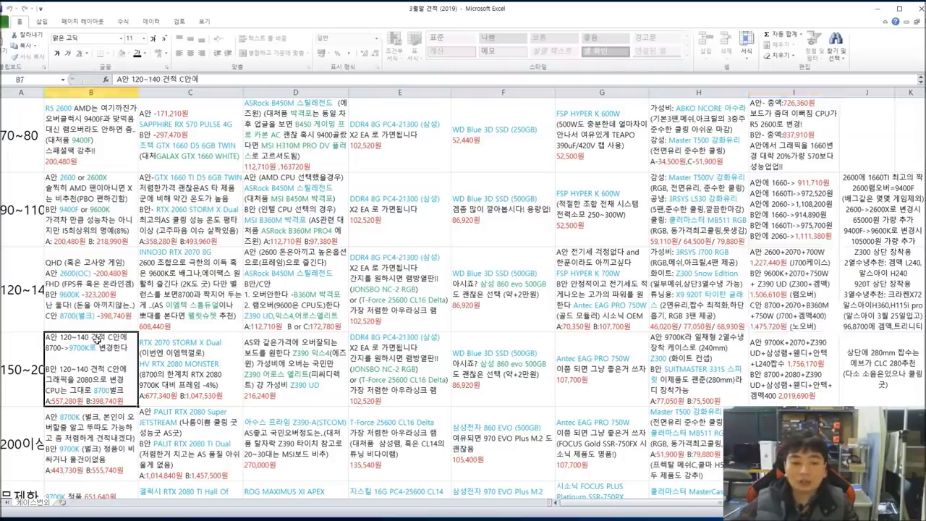
{"action": "scroll", "coordinate": [166, 358], "scroll_direction": "down", "scroll_amount": 1}
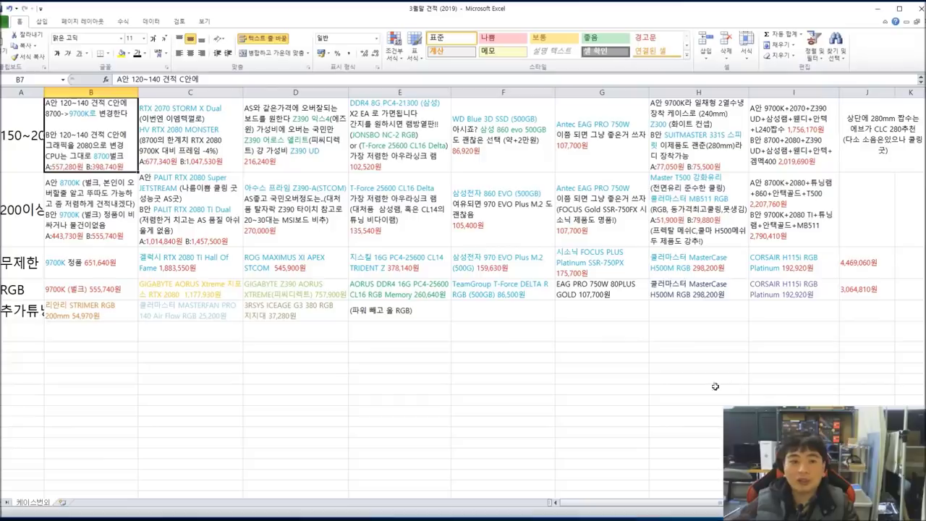
{"action": "left_click", "coordinate": [540, 271]}
{"action": "scroll", "coordinate": [565, 341], "scroll_direction": "up", "scroll_amount": 1}
{"action": "scroll", "coordinate": [564, 343], "scroll_direction": "down", "scroll_amount": 1}
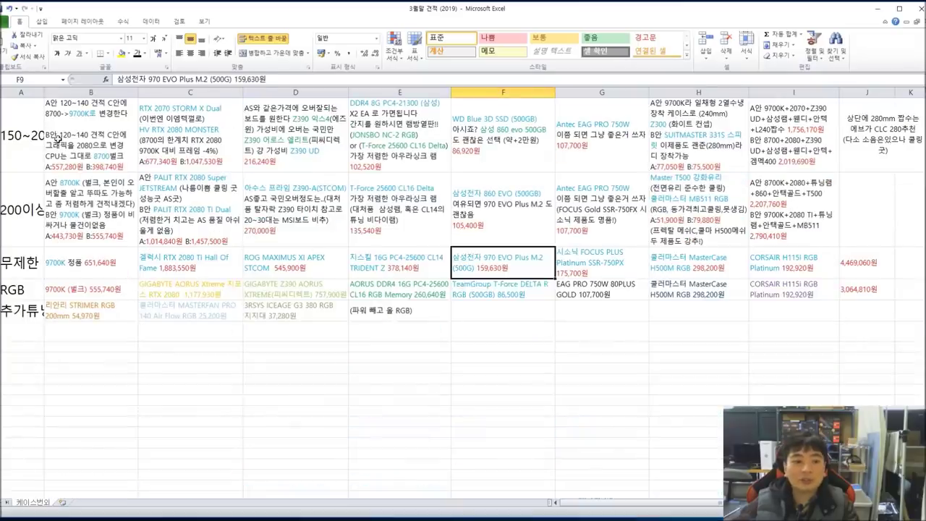
{"action": "left_click", "coordinate": [18, 139]}
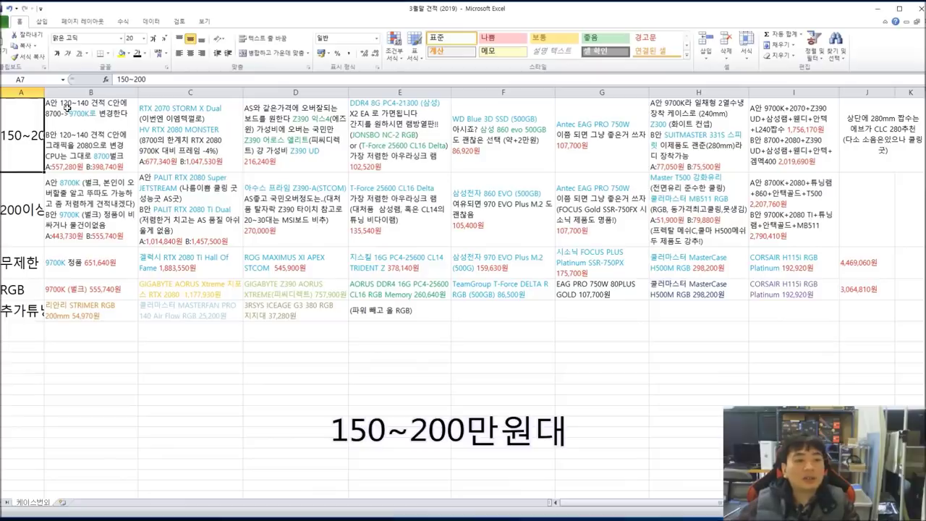
Step: Highlight the plan C 8700(벌크) CPU line in cell B6 of the 120~140 row, and return to CPU cell B7
{"action": "scroll", "coordinate": [145, 170], "scroll_direction": "up", "scroll_amount": 1}
{"action": "left_click", "coordinate": [59, 283]}
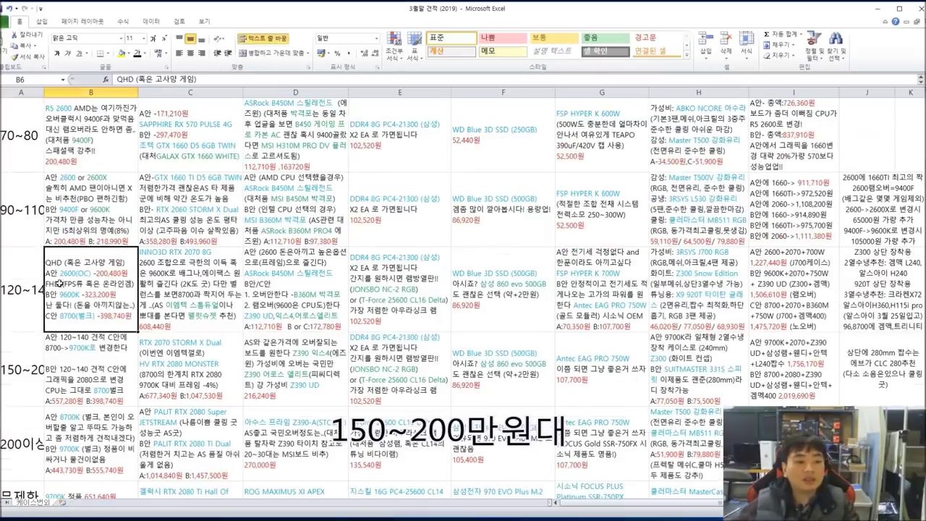
{"action": "double_click", "coordinate": [71, 295]}
{"action": "left_click_drag", "start_coordinate": [133, 319], "coordinate": [40, 306]}
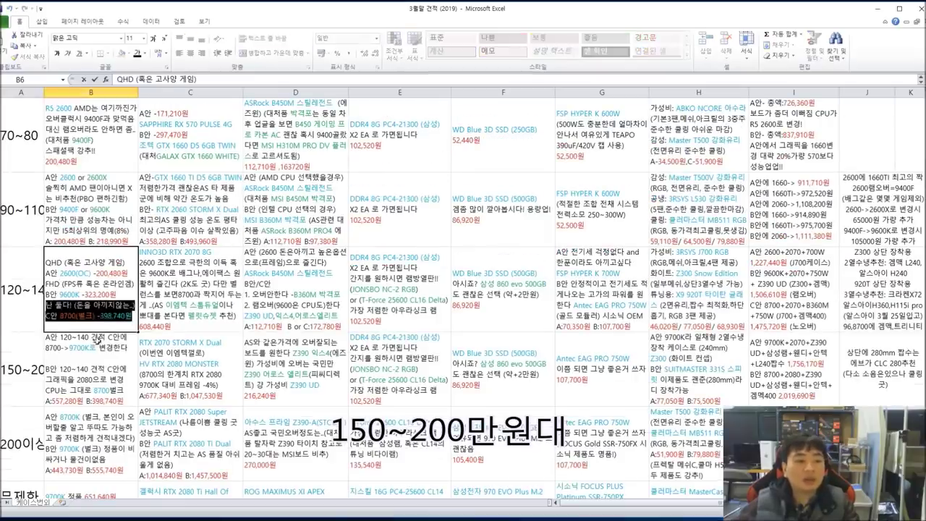
{"action": "left_click", "coordinate": [80, 358]}
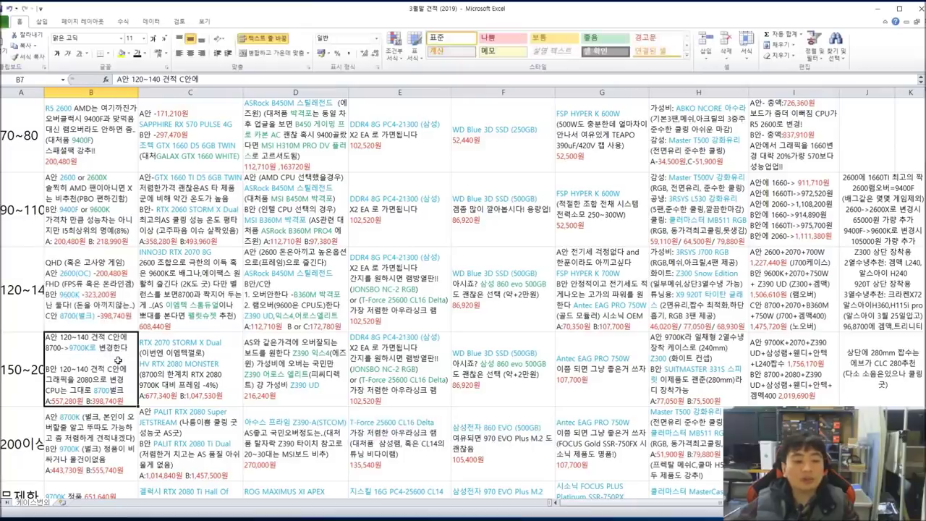
Step: Highlight the 9700K로 변경 wording in CPU cell B7 of the 150~200 row
{"action": "double_click", "coordinate": [70, 350]}
{"action": "left_click_drag", "start_coordinate": [69, 349], "coordinate": [110, 353]}
{"action": "scroll", "coordinate": [114, 355], "scroll_direction": "down", "scroll_amount": 1}
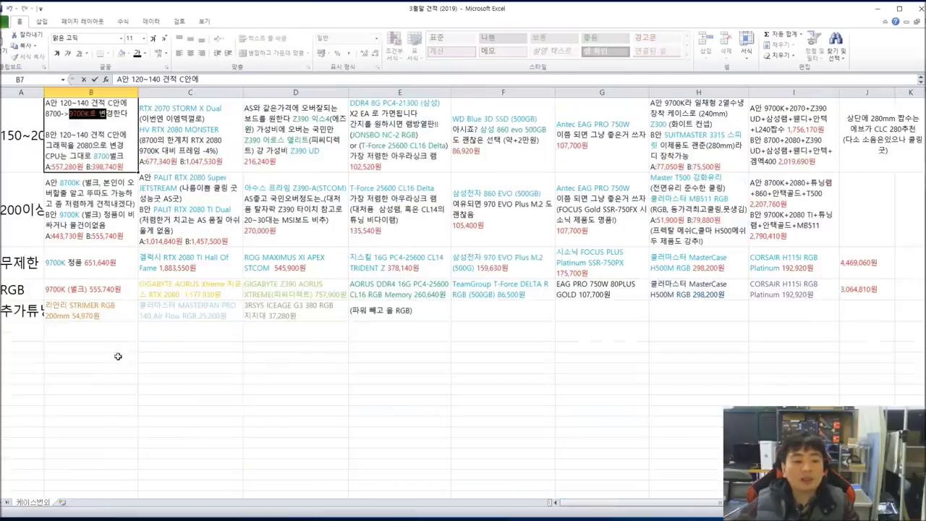
Step: Compare graphics card cell C7 of the 150~200 row with C6 of the 120~140 row, ending on C7
{"action": "left_click", "coordinate": [186, 163]}
{"action": "scroll", "coordinate": [194, 161], "scroll_direction": "up", "scroll_amount": 1}
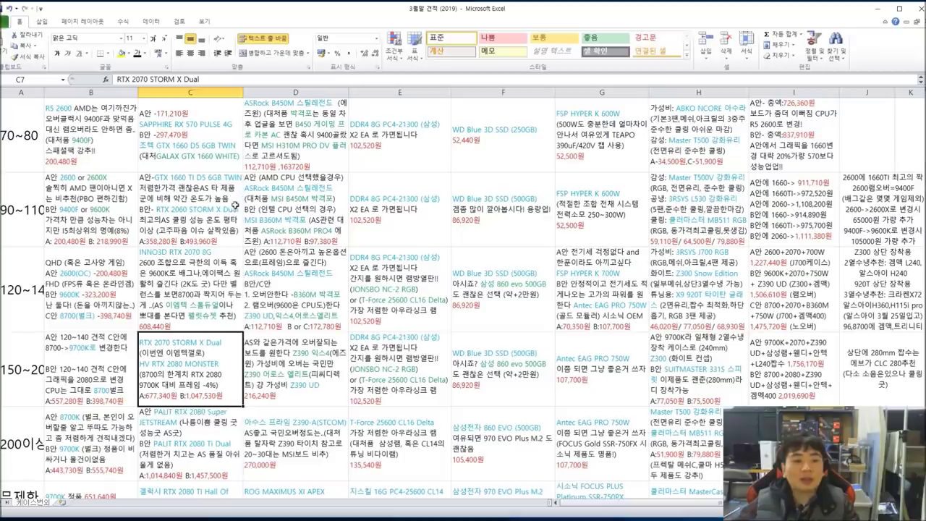
{"action": "left_click", "coordinate": [154, 251]}
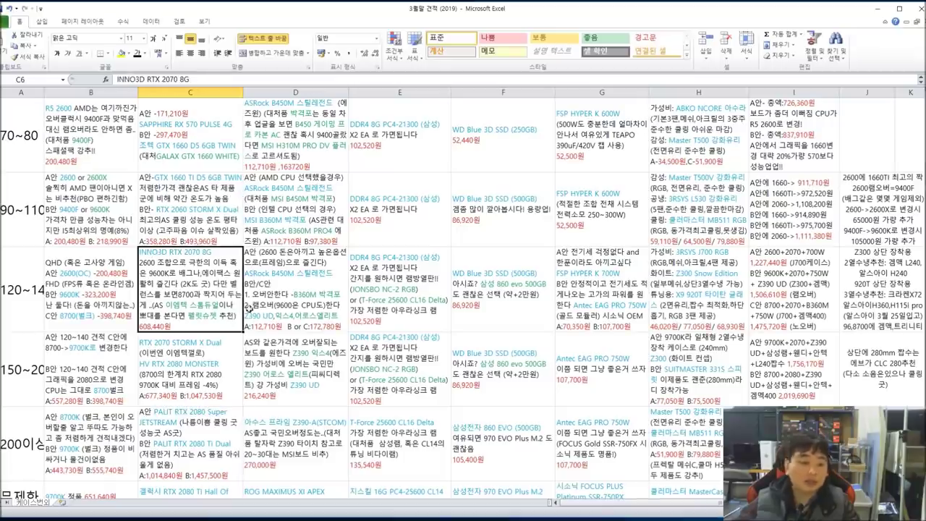
{"action": "scroll", "coordinate": [246, 304], "scroll_direction": "down", "scroll_amount": 1}
{"action": "left_click", "coordinate": [189, 189]}
{"action": "left_click", "coordinate": [191, 145]}
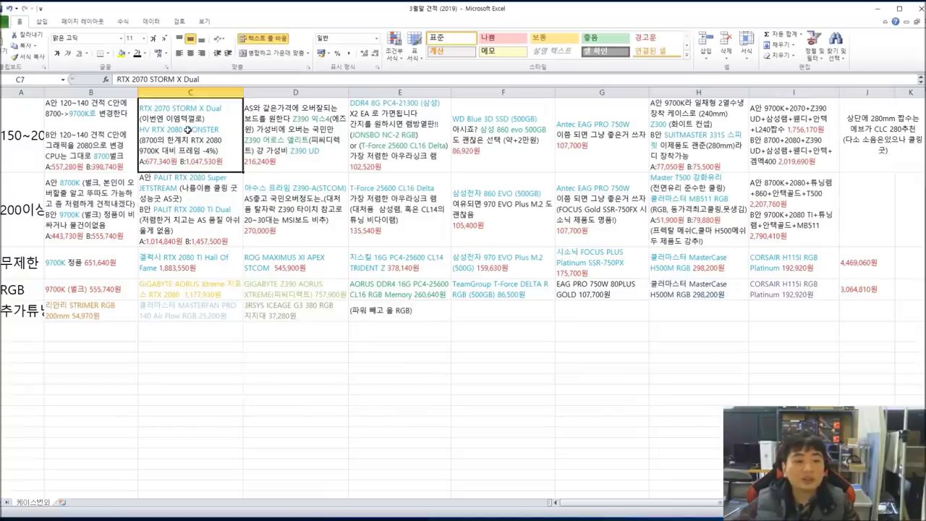
Step: Highlight "2070 STORM X Dual" within the text of graphics card cell C7
{"action": "double_click", "coordinate": [190, 130]}
{"action": "left_click_drag", "start_coordinate": [154, 109], "coordinate": [221, 109]}
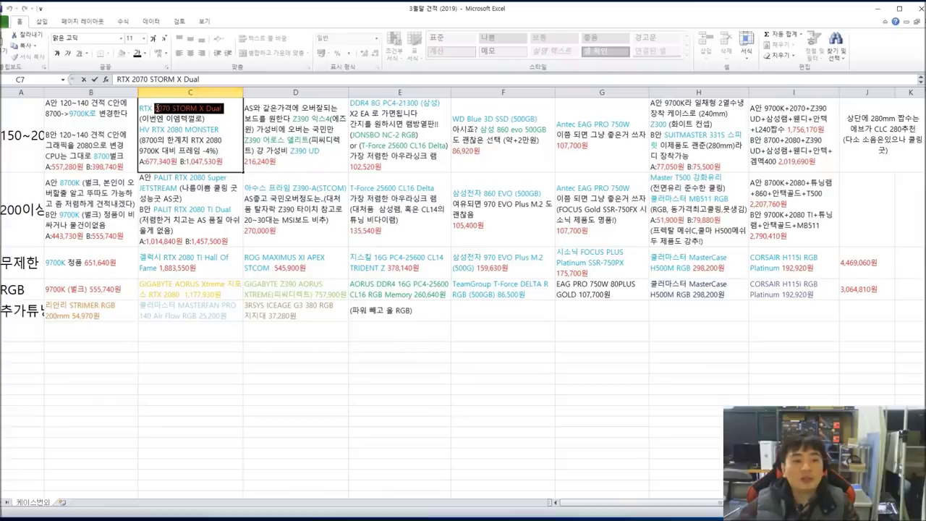
{"action": "left_click", "coordinate": [165, 108]}
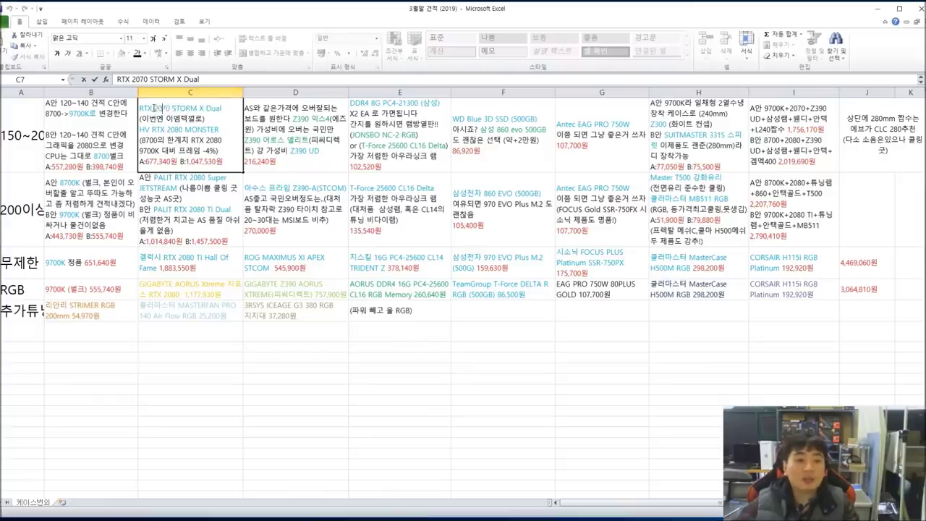
{"action": "left_click_drag", "start_coordinate": [154, 109], "coordinate": [222, 108]}
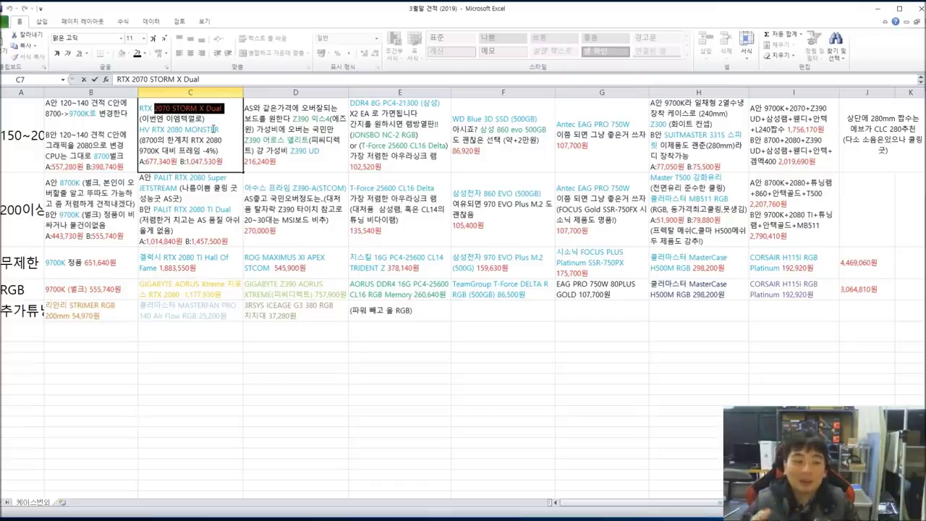
Step: Move to motherboard cell D7 and highlight the Z390 익스4 board in its text
{"action": "left_click", "coordinate": [269, 116]}
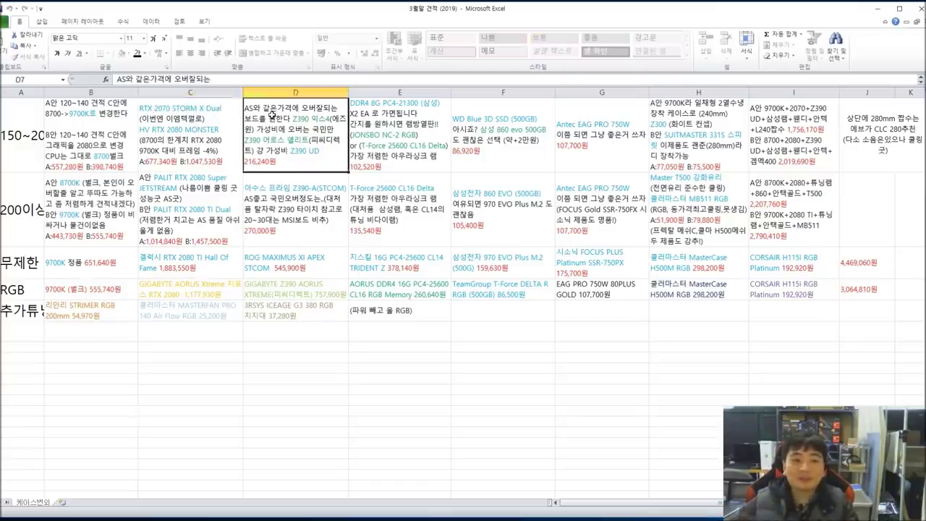
{"action": "left_click_drag", "start_coordinate": [246, 108], "coordinate": [331, 158]}
{"action": "left_click", "coordinate": [325, 149]}
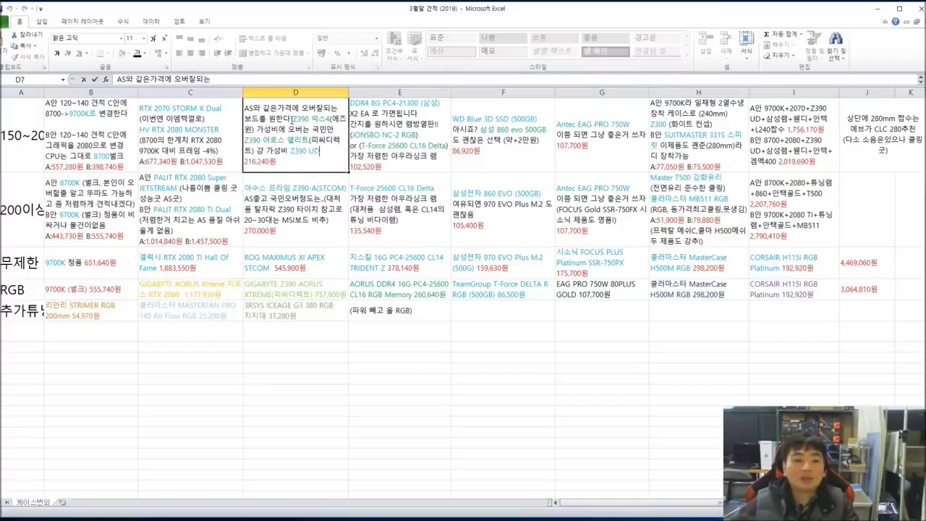
{"action": "left_click_drag", "start_coordinate": [293, 118], "coordinate": [333, 119]}
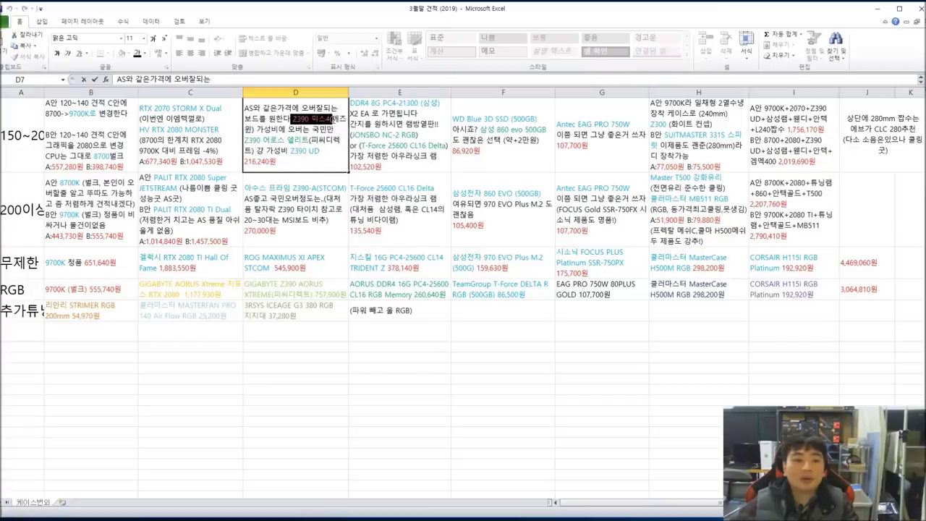
{"action": "left_click", "coordinate": [332, 120]}
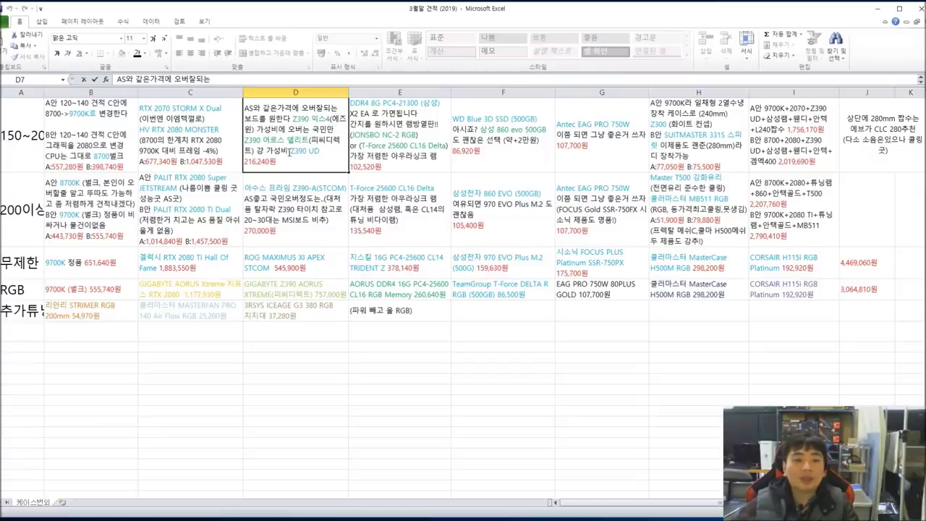
Step: Highlight the budget Z390 UD option and the Z390 어로스 엘리트 board in cell D7
{"action": "left_click_drag", "start_coordinate": [257, 151], "coordinate": [319, 154]}
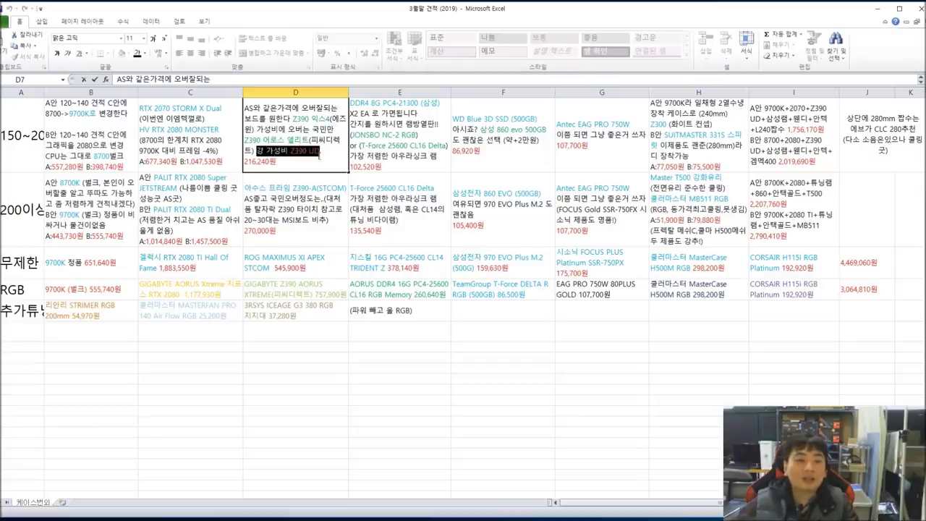
{"action": "left_click", "coordinate": [316, 152]}
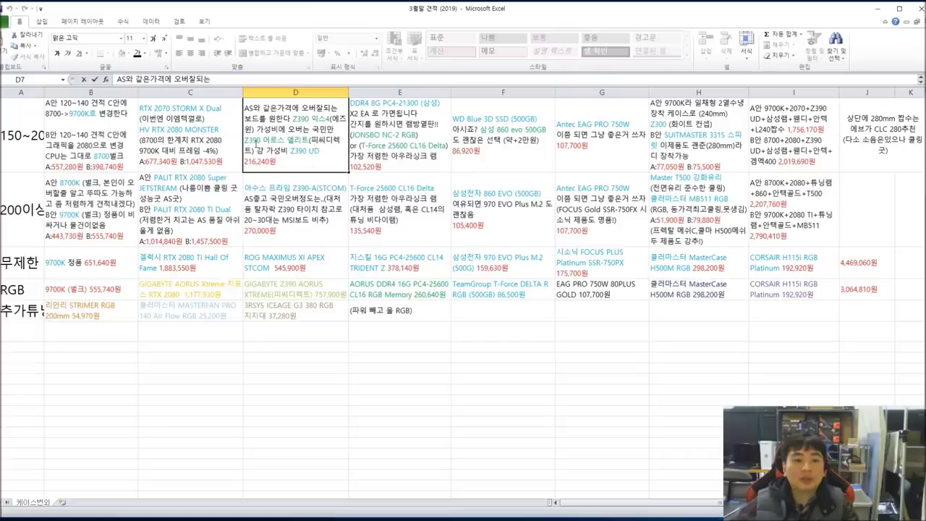
{"action": "left_click_drag", "start_coordinate": [294, 129], "coordinate": [334, 139]}
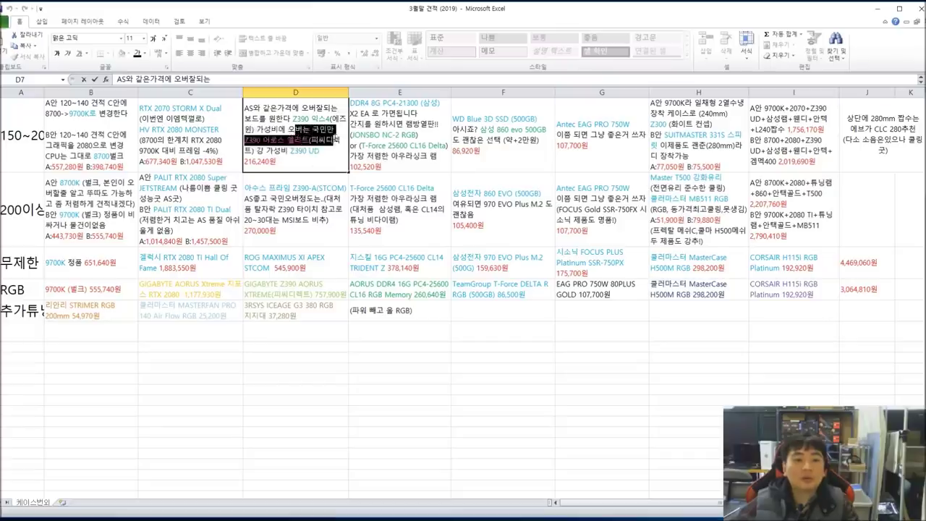
{"action": "left_click", "coordinate": [335, 139]}
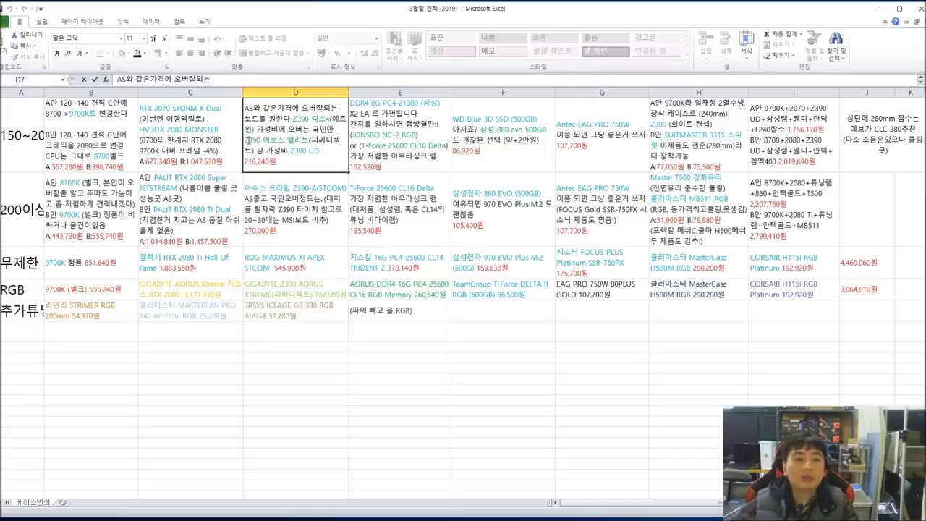
{"action": "left_click_drag", "start_coordinate": [246, 139], "coordinate": [316, 140]}
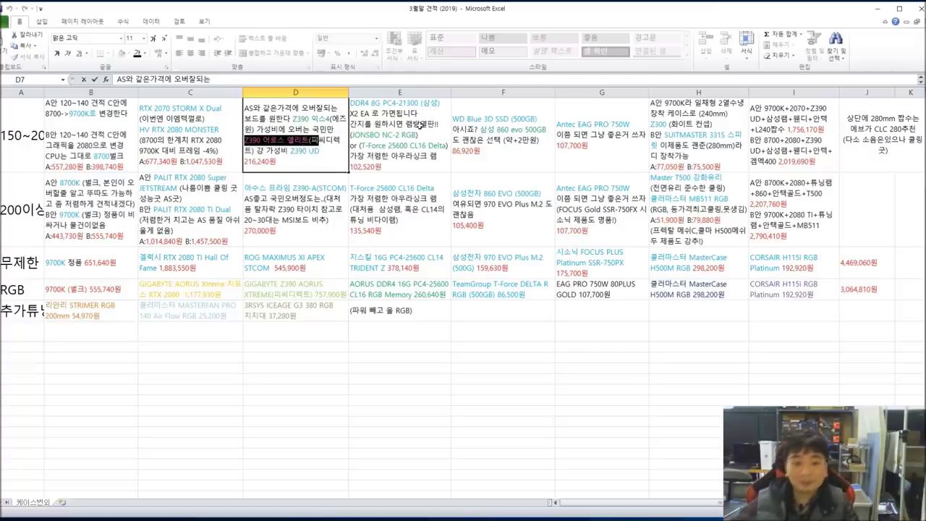
Step: Go through memory cell E7 and SSD cell F7 to power supply cell G7 in the 150~200 row
{"action": "left_click", "coordinate": [420, 127]}
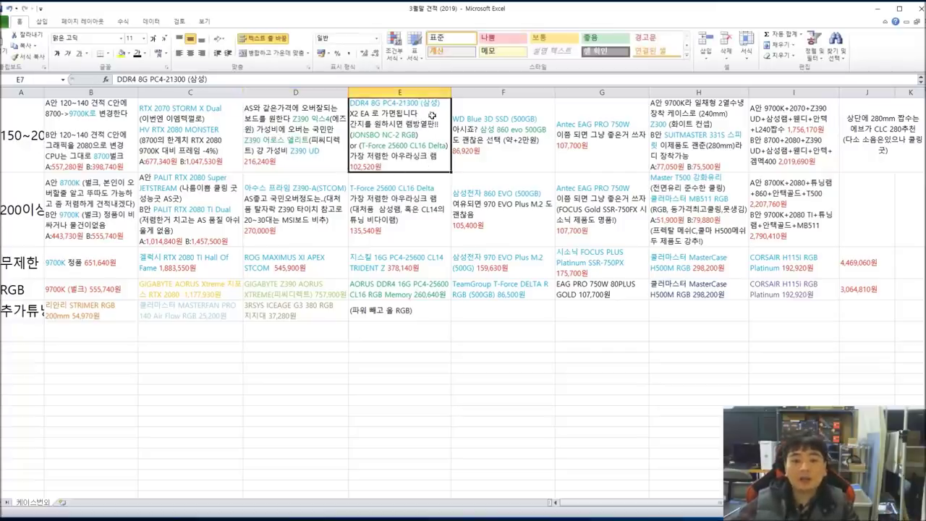
{"action": "left_click", "coordinate": [522, 150]}
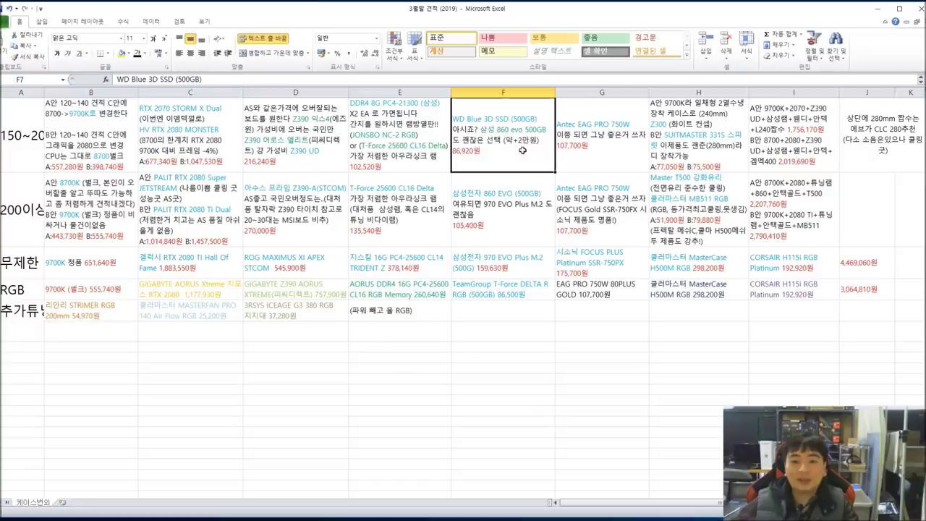
{"action": "left_click", "coordinate": [613, 152]}
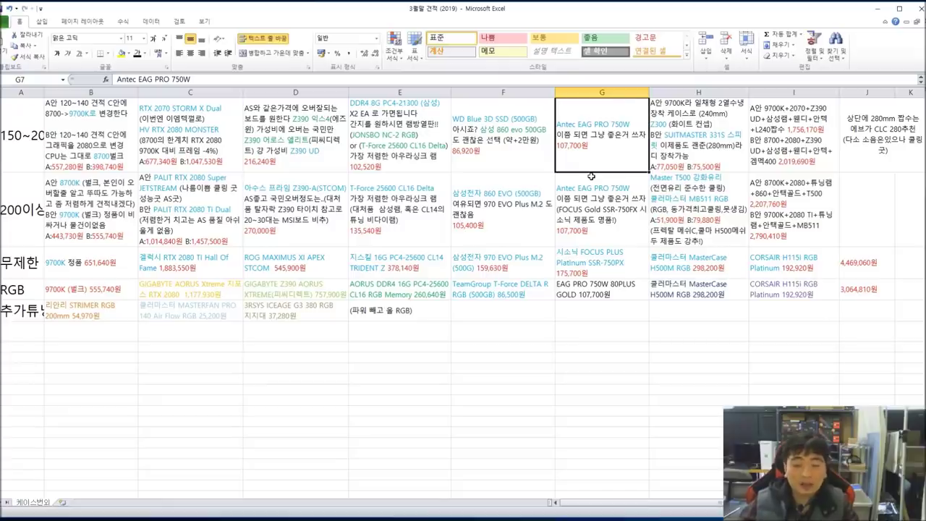
Step: Highlight the Antec EAG PRO 750W name in cell G7, glance at case cell H7 and return to G7
{"action": "double_click", "coordinate": [572, 128]}
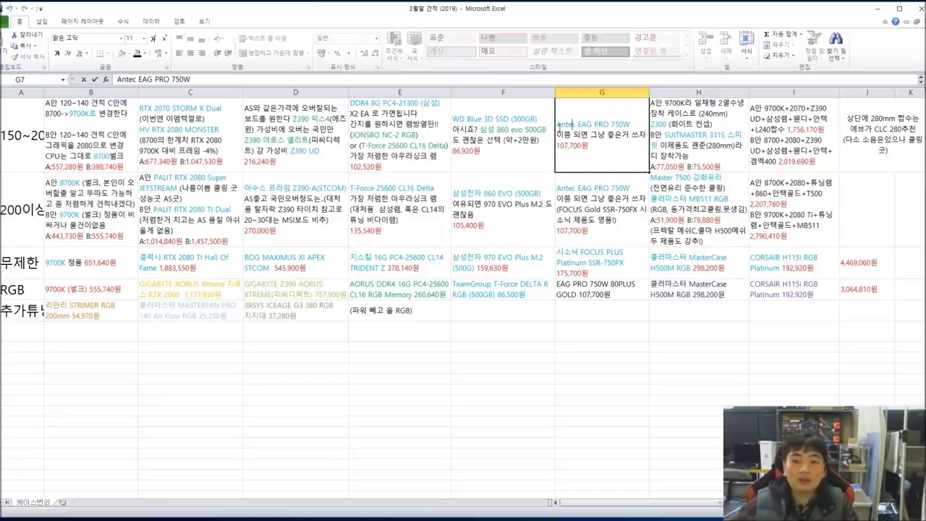
{"action": "left_click_drag", "start_coordinate": [556, 125], "coordinate": [637, 128]}
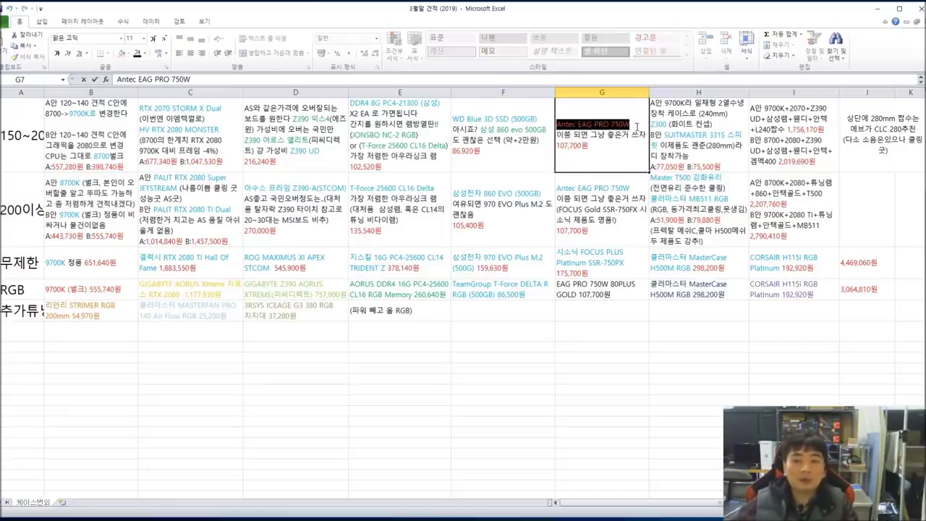
{"action": "key", "text": "Tab"}
{"action": "left_click", "coordinate": [600, 157]}
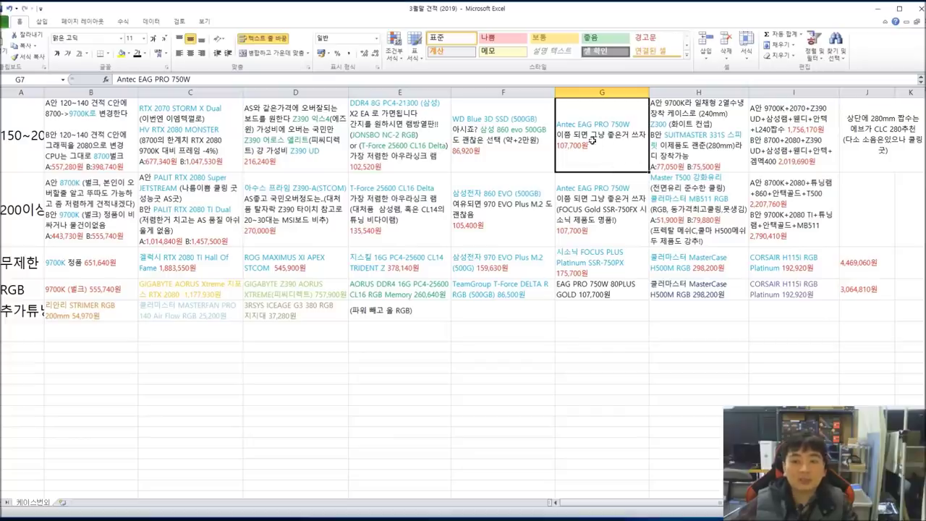
{"action": "left_click", "coordinate": [695, 152]}
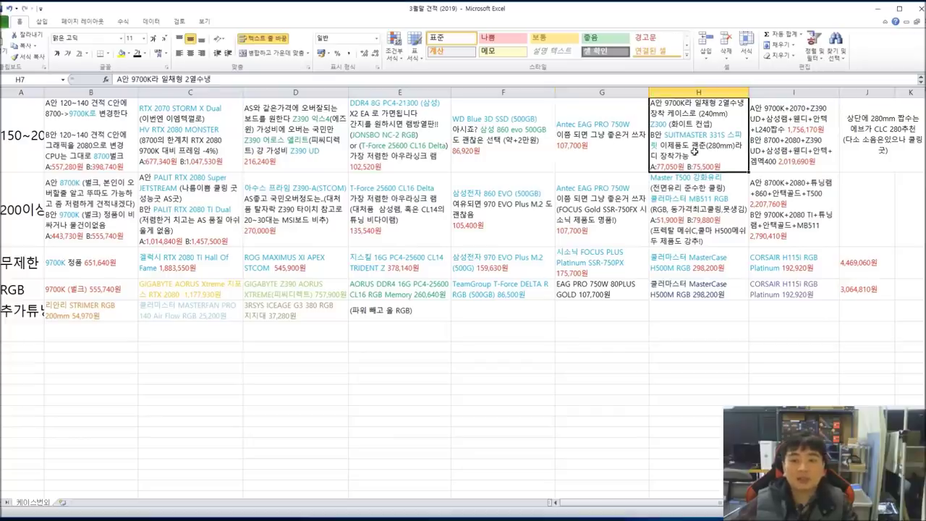
{"action": "left_click", "coordinate": [610, 158]}
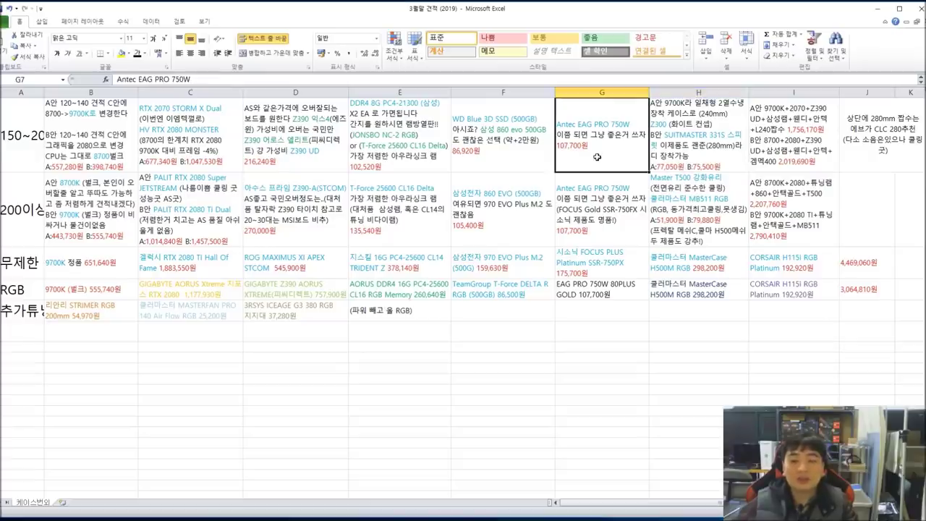
Step: Move to case cell H7 and highlight plan A's 장착 케이스로 (240mm) line
{"action": "left_click", "coordinate": [682, 151]}
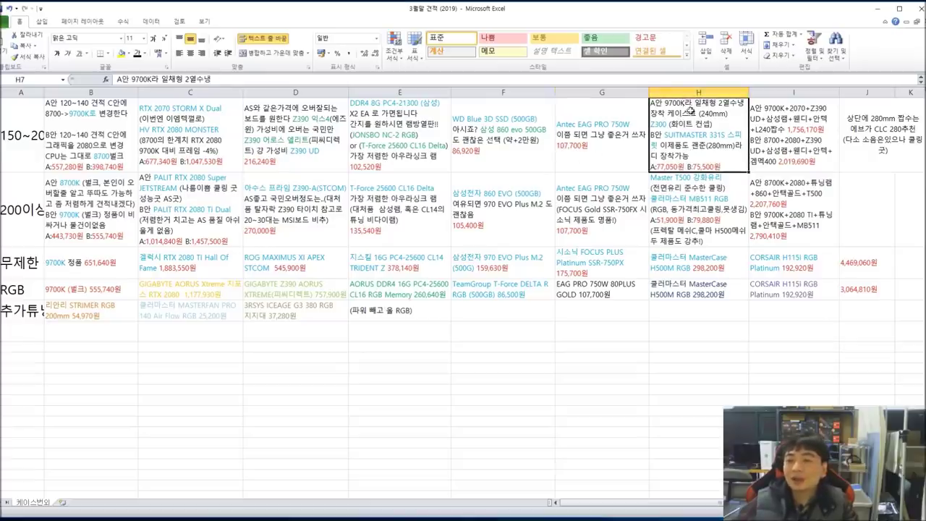
{"action": "double_click", "coordinate": [701, 113]}
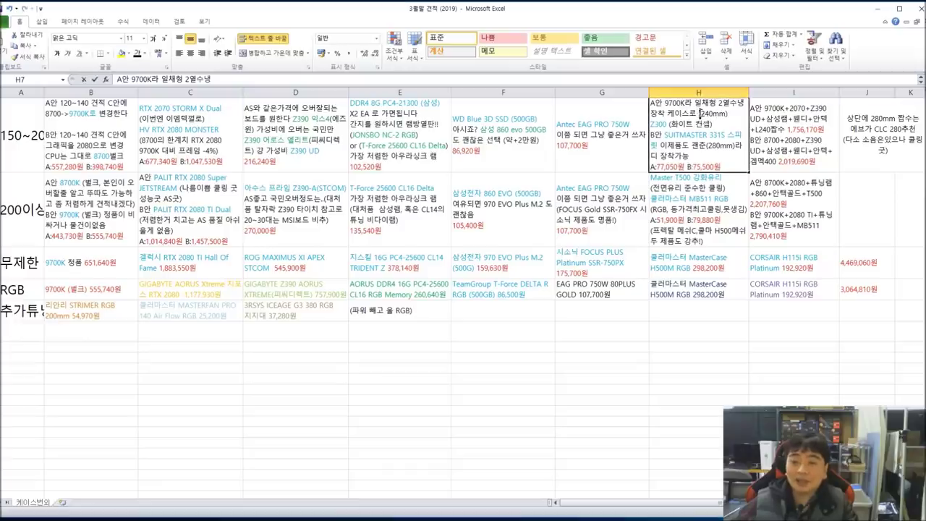
{"action": "left_click_drag", "start_coordinate": [728, 119], "coordinate": [650, 109]}
{"action": "left_click", "coordinate": [705, 123]}
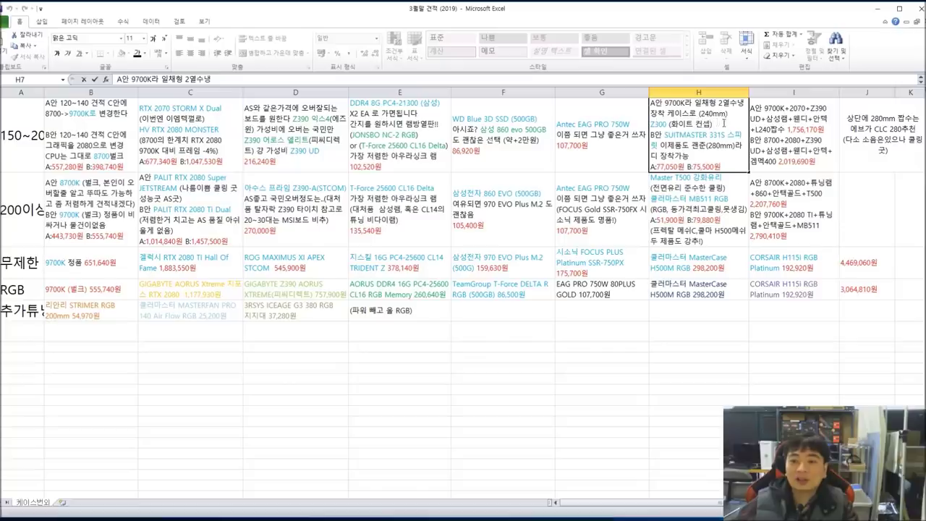
Step: Highlight plan A's Z300 (화이트 컨셉) case and plan B's SUITMASTER 331S 스피릿 description in cell H7
{"action": "left_click_drag", "start_coordinate": [724, 123], "coordinate": [650, 125]}
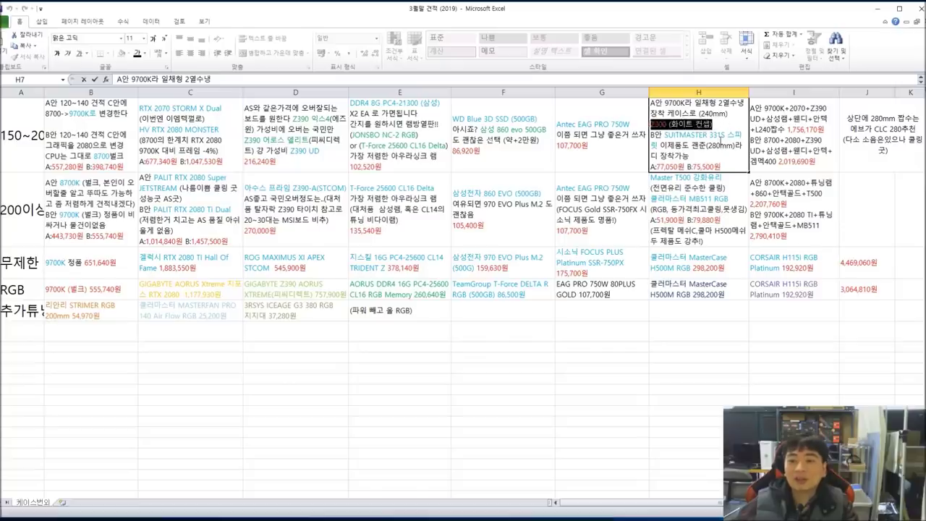
{"action": "left_click", "coordinate": [722, 136]}
{"action": "left_click_drag", "start_coordinate": [668, 136], "coordinate": [687, 155]}
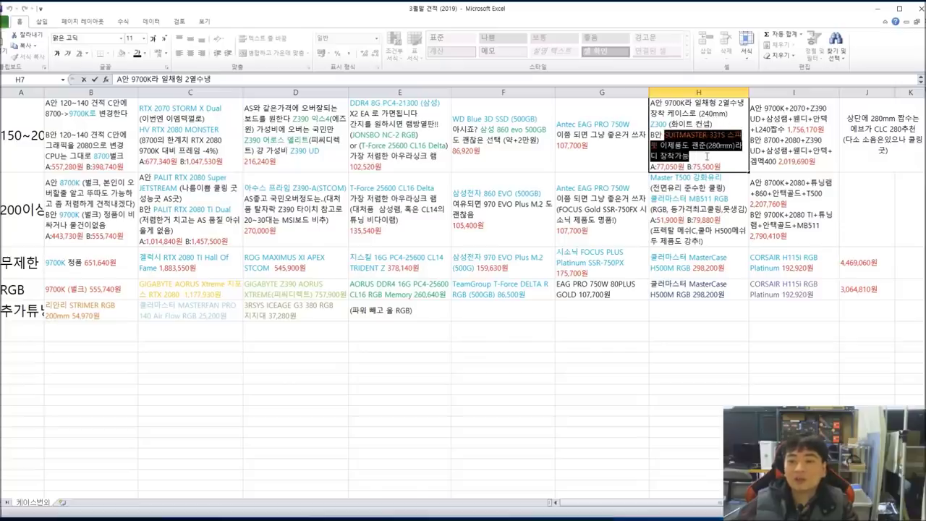
{"action": "left_click", "coordinate": [688, 147]}
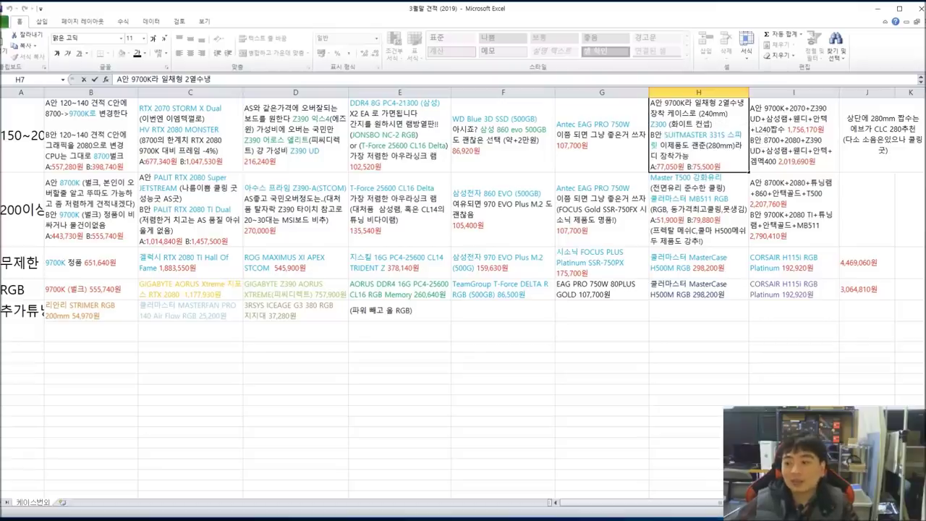
Step: Switch to the ABKO SUITMASTER 331S 스피릿 강화유리 product page in Chrome, examine the case photos and close the window
{"action": "key", "text": "alt+Tab"}
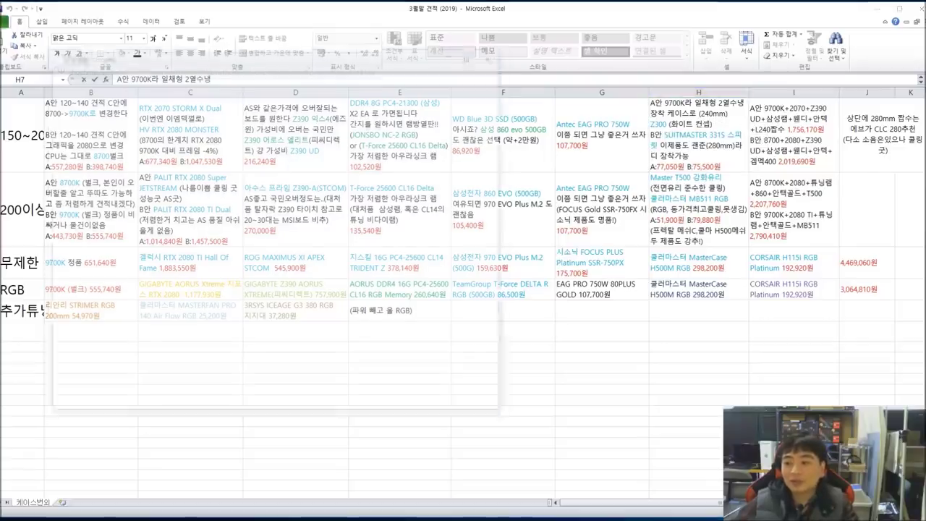
{"action": "scroll", "coordinate": [331, 233], "scroll_direction": "down", "scroll_amount": 10}
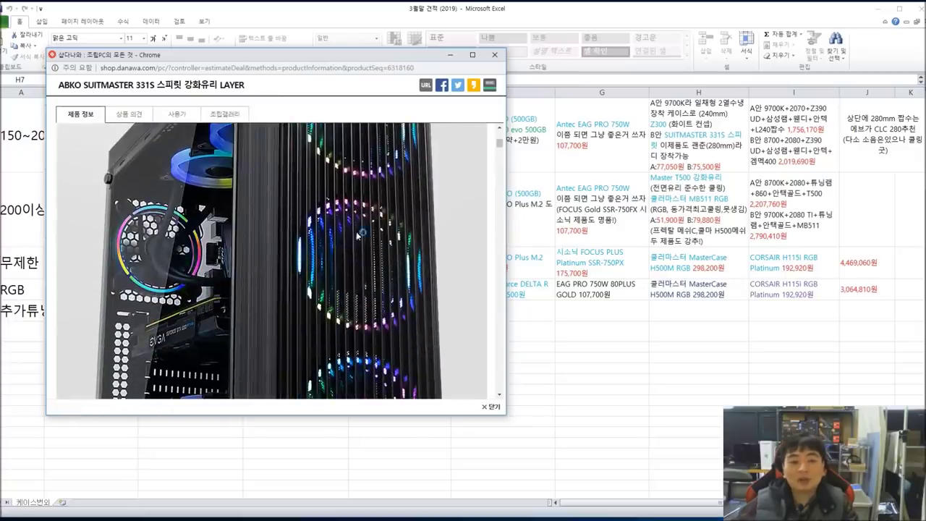
{"action": "scroll", "coordinate": [299, 273], "scroll_direction": "down", "scroll_amount": 2}
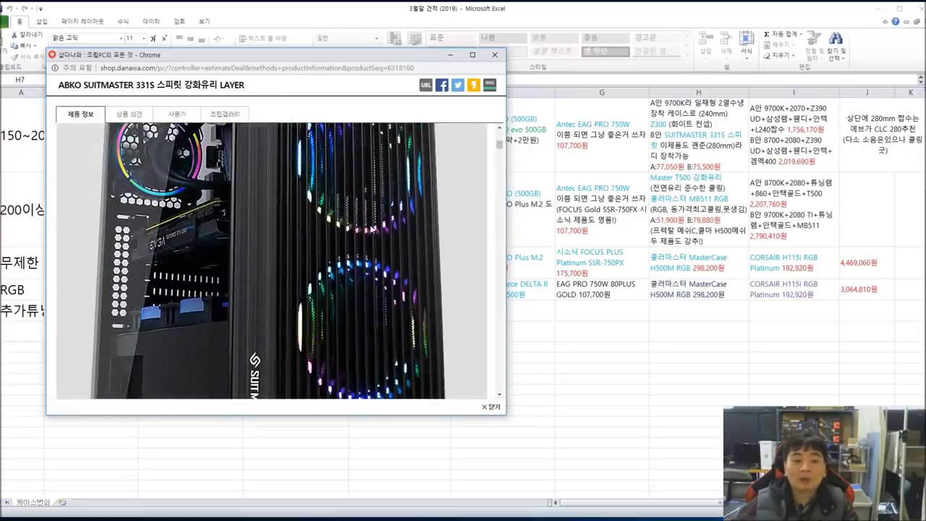
{"action": "scroll", "coordinate": [371, 230], "scroll_direction": "down", "scroll_amount": 5}
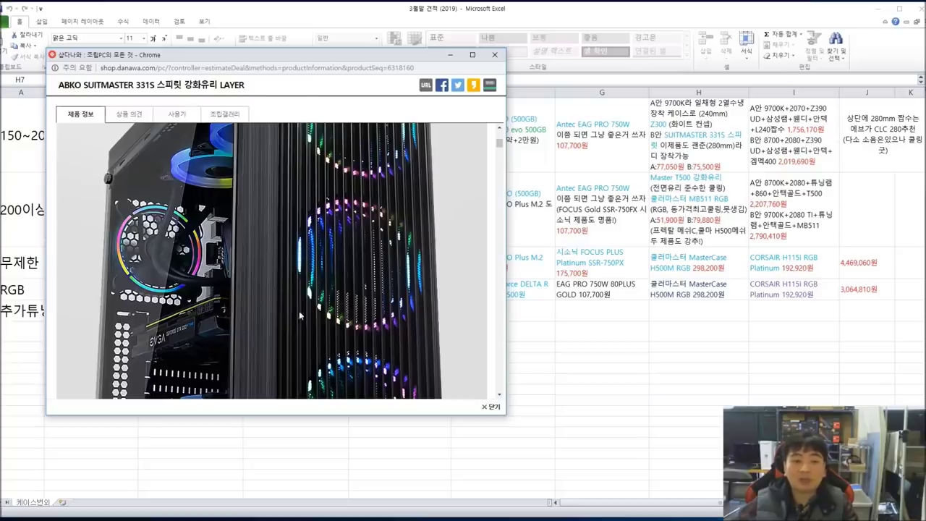
{"action": "left_click", "coordinate": [495, 54]}
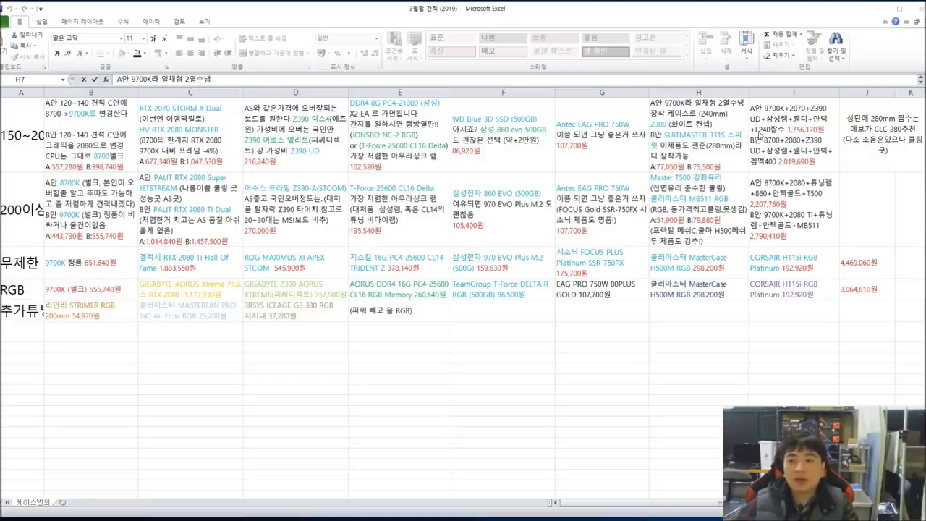
Step: Highlight plan A's L240 cooler entry and total price in summary cell I7, ending at plan B's parts list
{"action": "left_click", "coordinate": [759, 130]}
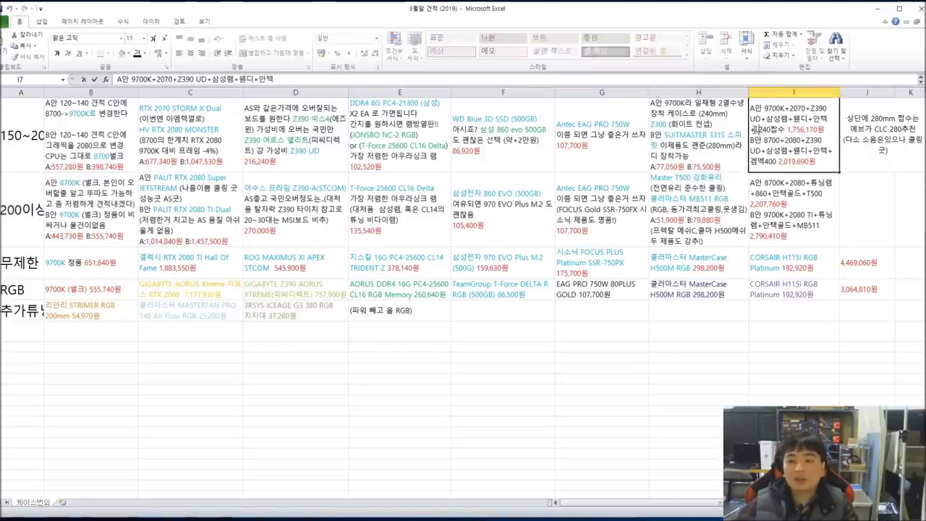
{"action": "left_click_drag", "start_coordinate": [757, 130], "coordinate": [784, 130]}
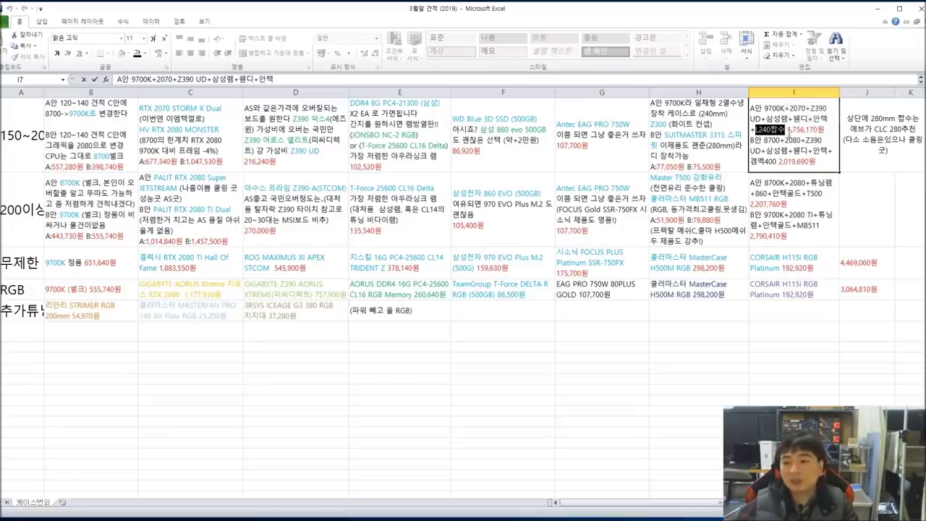
{"action": "left_click_drag", "start_coordinate": [787, 131], "coordinate": [828, 130]}
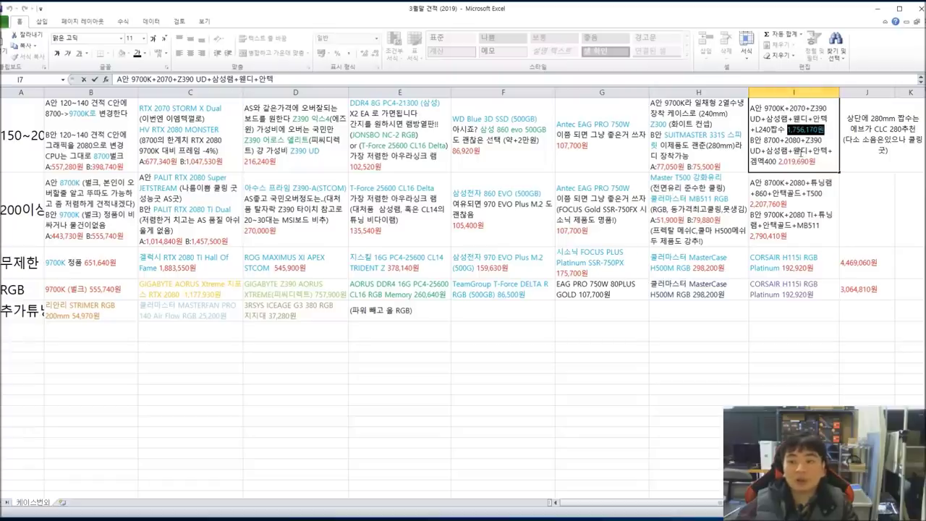
{"action": "left_click", "coordinate": [795, 151]}
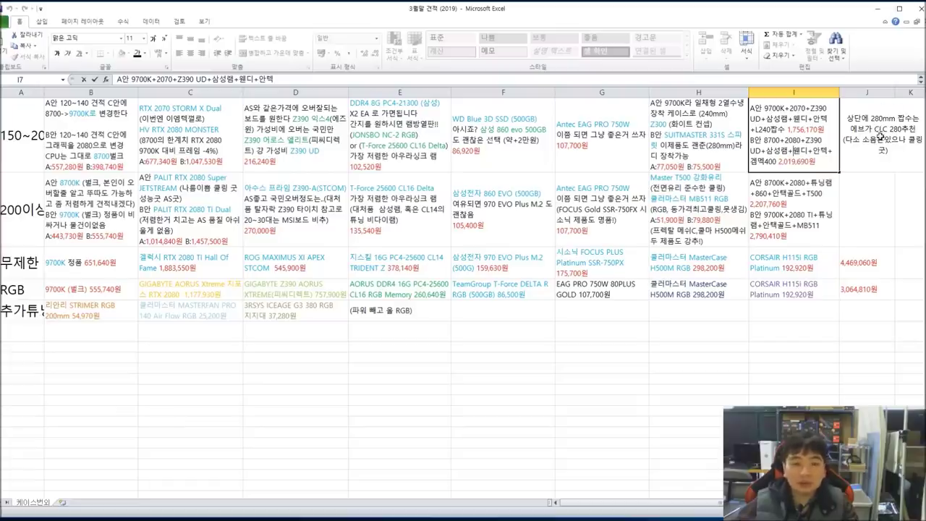
Step: Move to CPU cell B7 and highlight plan B's 8700벌크 entry
{"action": "left_click", "coordinate": [91, 156]}
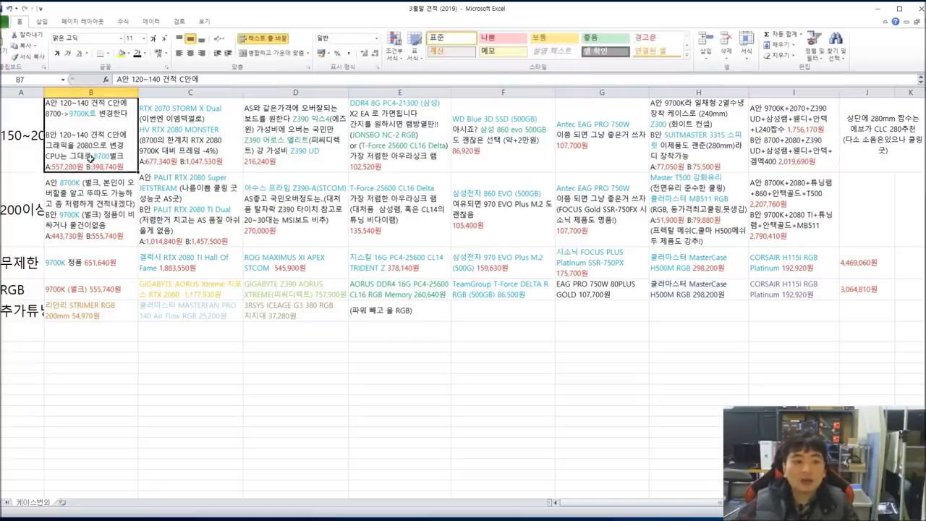
{"action": "double_click", "coordinate": [91, 156]}
{"action": "left_click_drag", "start_coordinate": [92, 156], "coordinate": [130, 158]}
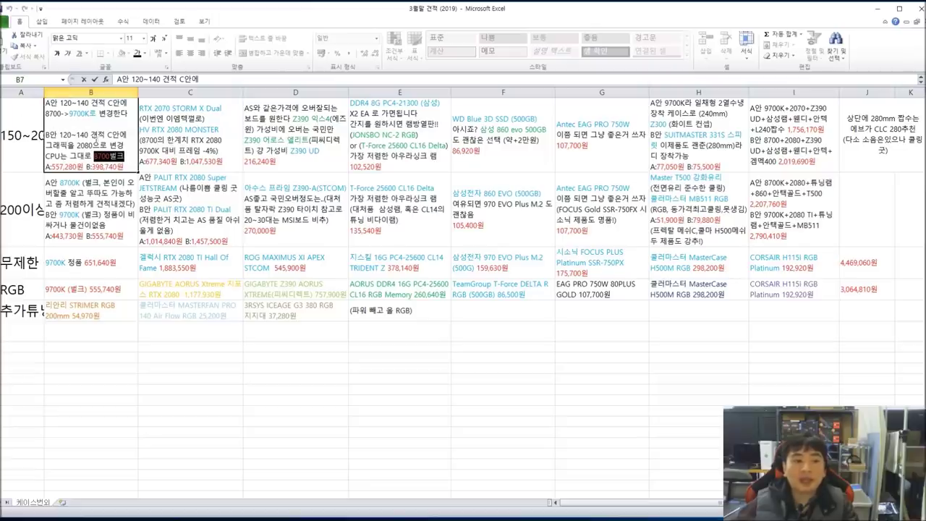
Step: Move to graphics card cell C7 and highlight the HV RTX 2080 MONSTER name with its 8700 and 9700K comparison note
{"action": "left_click_drag", "start_coordinate": [94, 156], "coordinate": [218, 151]}
{"action": "left_click", "coordinate": [152, 136]}
{"action": "left_click", "coordinate": [217, 150]}
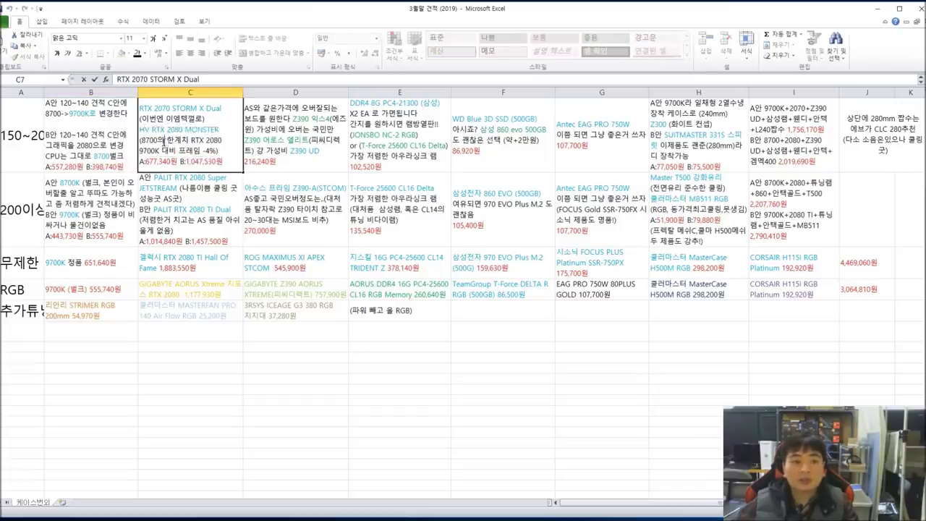
{"action": "left_click_drag", "start_coordinate": [141, 130], "coordinate": [219, 151]}
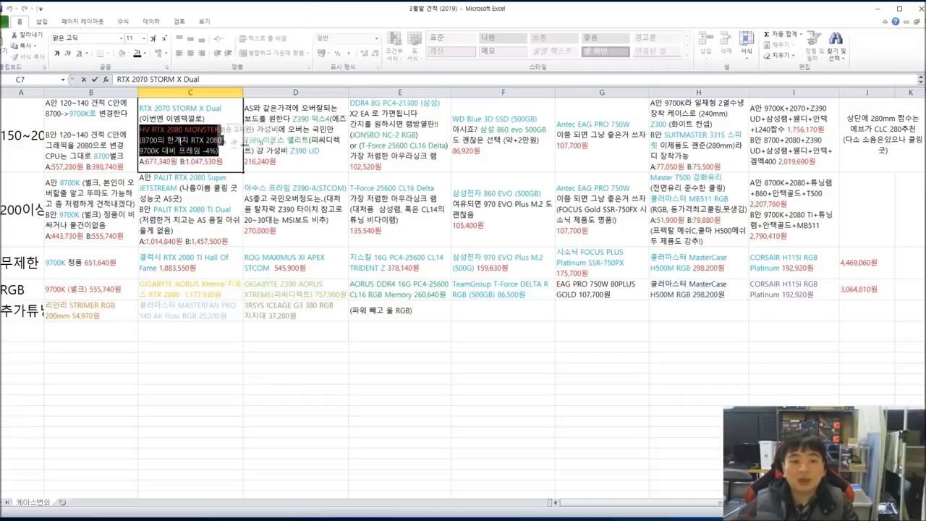
Step: Move to mainboard cell D7 and highlight the budget option Z390 UD
{"action": "left_click", "coordinate": [289, 161]}
{"action": "double_click", "coordinate": [304, 155]}
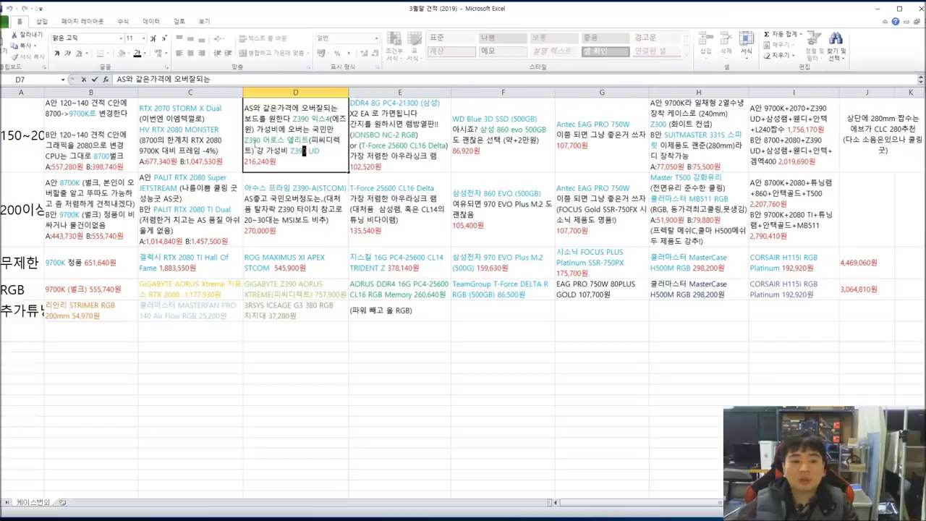
{"action": "left_click_drag", "start_coordinate": [291, 151], "coordinate": [331, 156]}
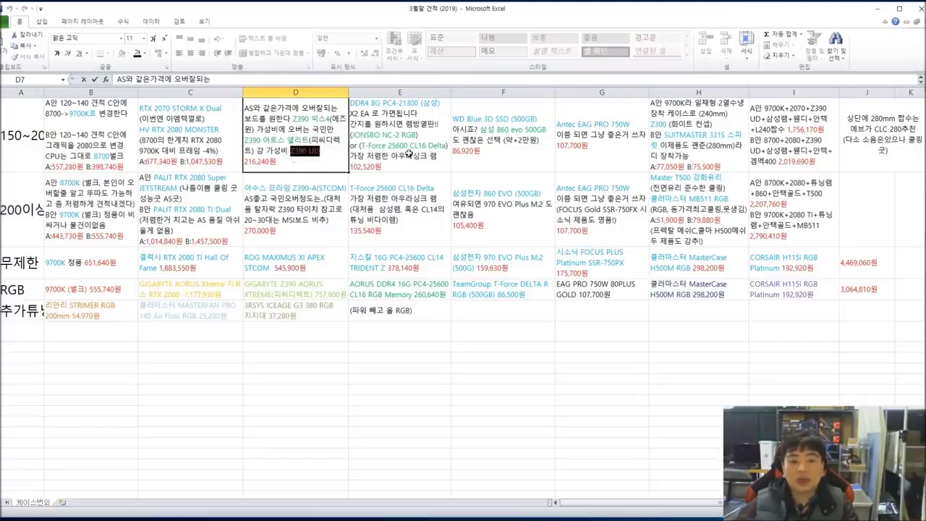
Step: Go through the memory, SSD, power supply and case cells E7 to H7, ending in summary cell I7
{"action": "left_click", "coordinate": [406, 154]}
{"action": "left_click", "coordinate": [511, 150]}
{"action": "left_click", "coordinate": [634, 149]}
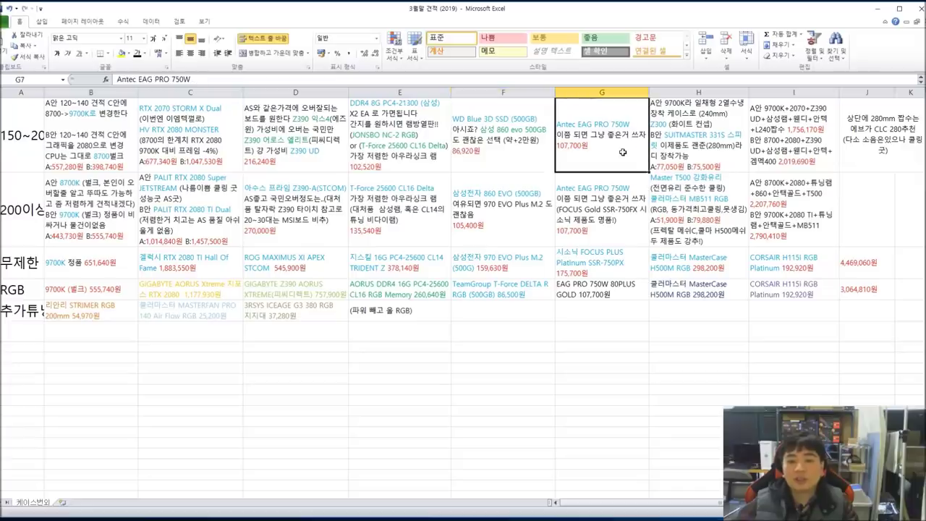
{"action": "double_click", "coordinate": [720, 141]}
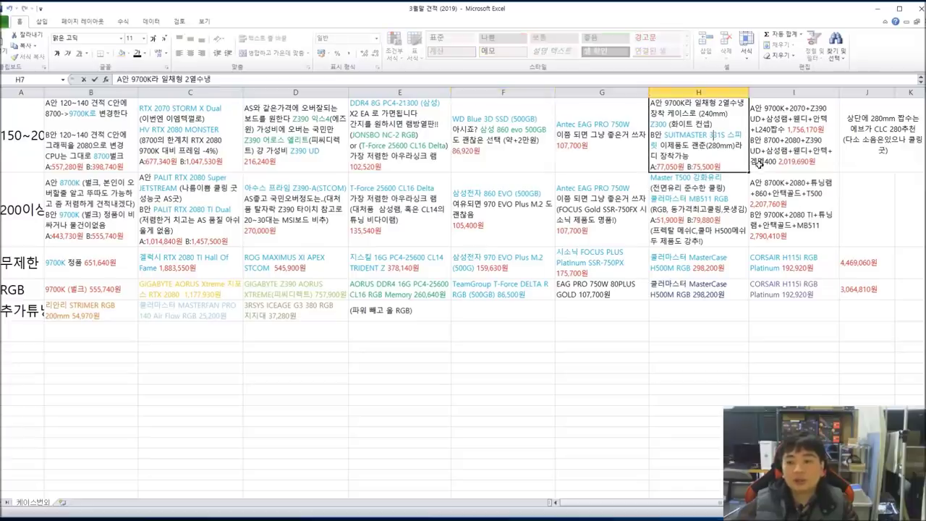
{"action": "left_click", "coordinate": [807, 149]}
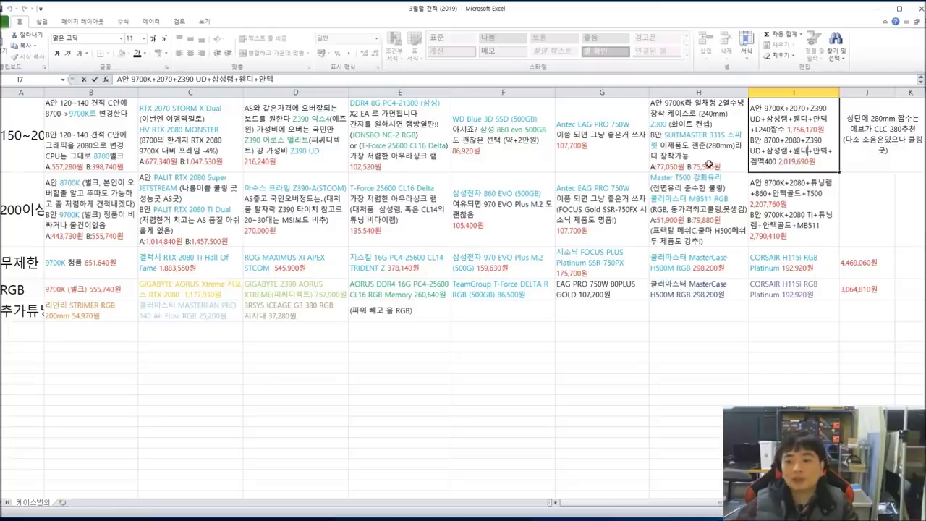
Step: Highlight plan B's 8700+2080+Z390 UD parts list and its total price in cell I7
{"action": "left_click_drag", "start_coordinate": [752, 141], "coordinate": [780, 161]}
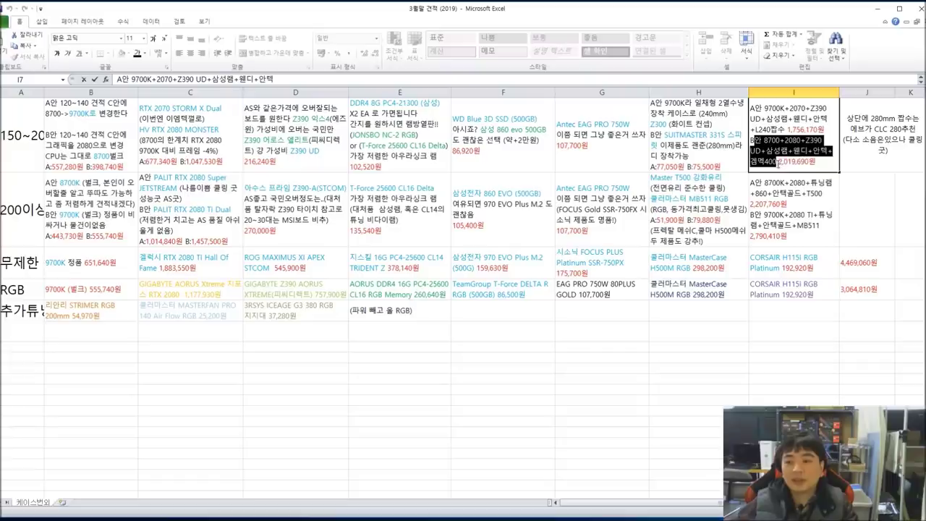
{"action": "left_click", "coordinate": [757, 163]}
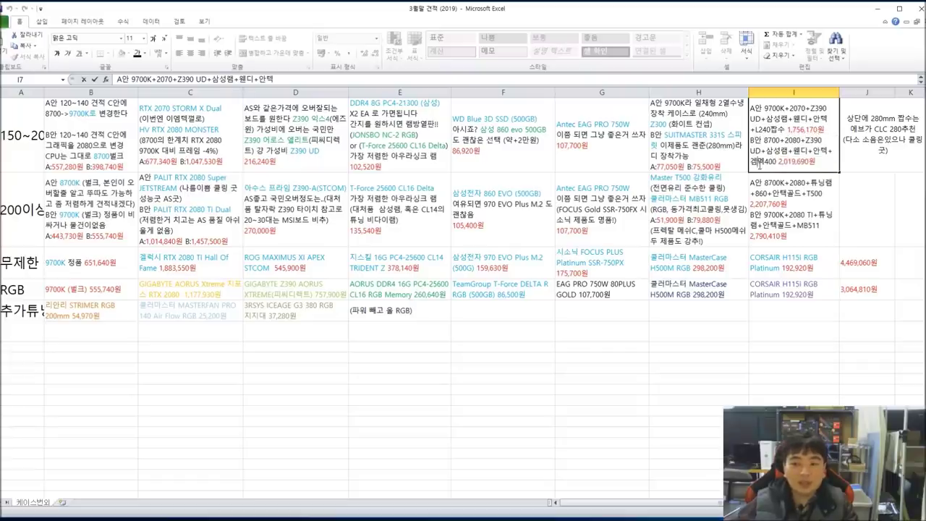
{"action": "left_click_drag", "start_coordinate": [754, 164], "coordinate": [818, 165]}
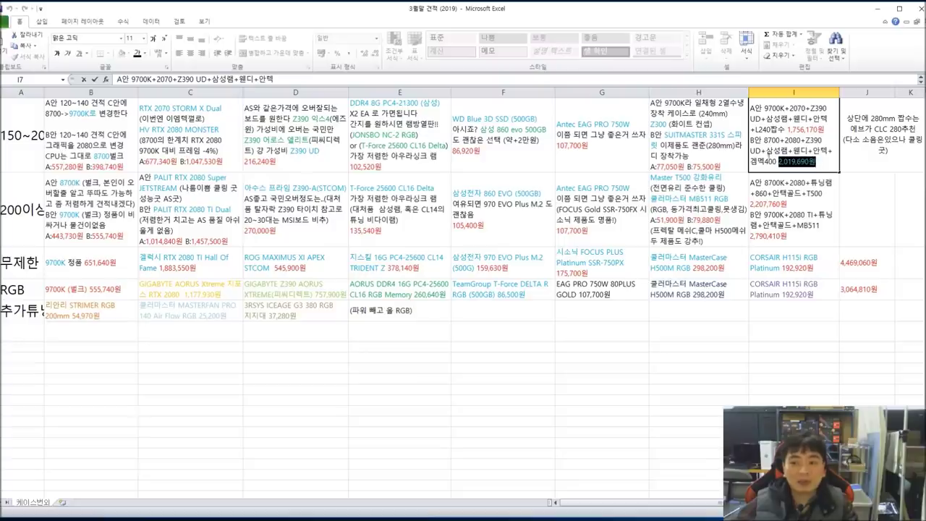
{"action": "left_click_drag", "start_coordinate": [765, 142], "coordinate": [816, 165]}
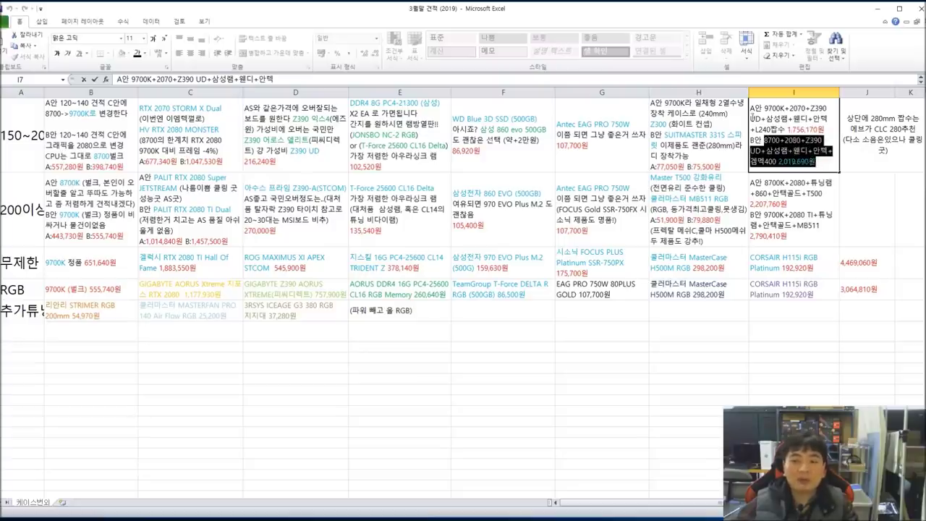
{"action": "left_click", "coordinate": [782, 150]}
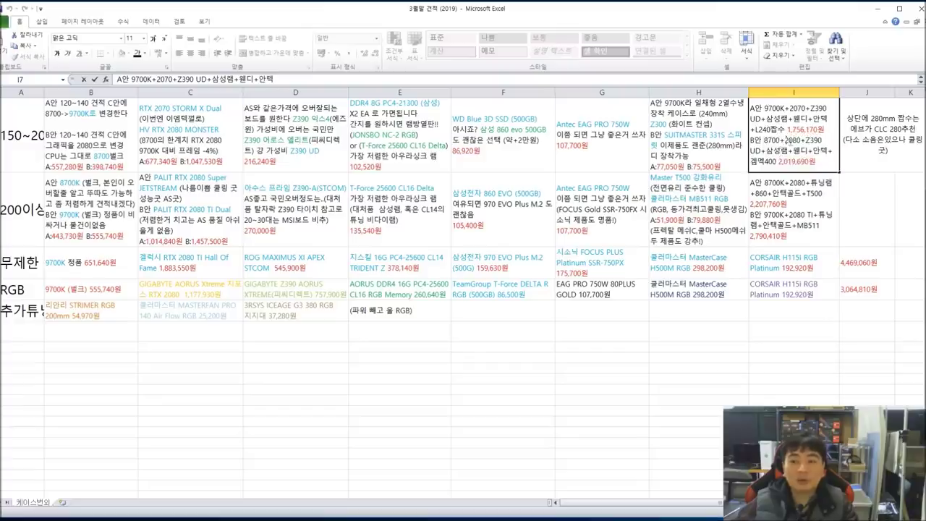
Step: Highlight plan A's 9700K+2070+Z390 UD build together with its total price in cell I7
{"action": "triple_click", "coordinate": [791, 139]}
{"action": "left_click", "coordinate": [763, 113]}
{"action": "left_click_drag", "start_coordinate": [764, 108], "coordinate": [818, 129]}
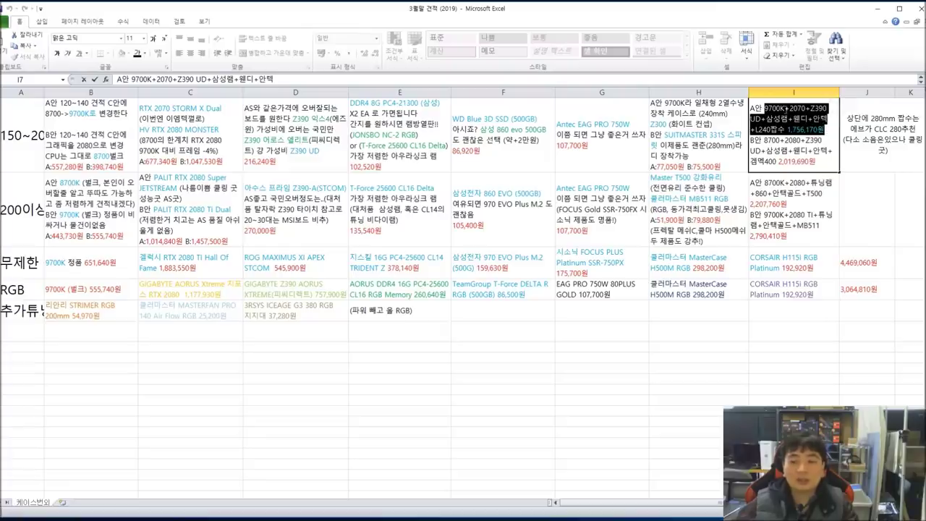
{"action": "left_click", "coordinate": [781, 127]}
{"action": "left_click_drag", "start_coordinate": [764, 108], "coordinate": [822, 130]}
{"action": "left_click_drag", "start_coordinate": [765, 110], "coordinate": [825, 130]}
Step: Highlight plan B's full build and total price in cell I7, glance at CPU cells B8 and B7, and return to I7
{"action": "left_click_drag", "start_coordinate": [765, 141], "coordinate": [817, 159]}
{"action": "left_click", "coordinate": [816, 159]}
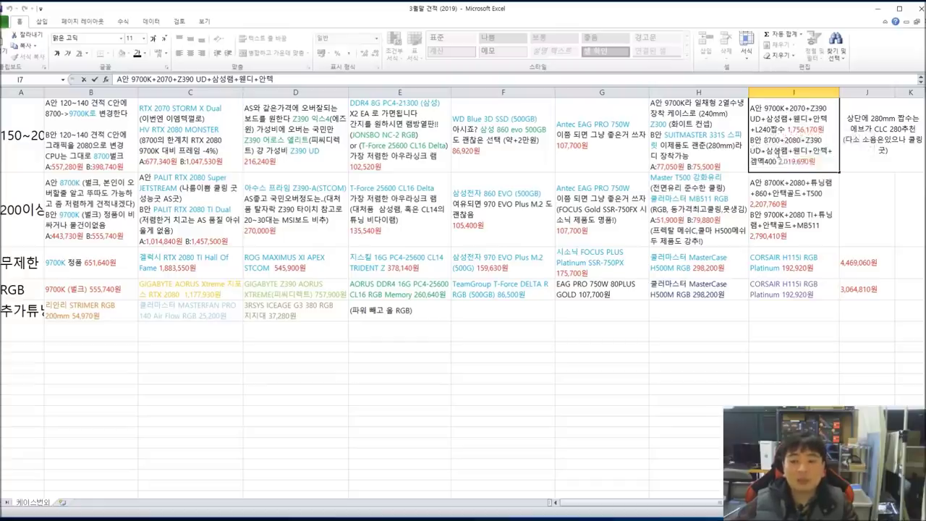
{"action": "left_click_drag", "start_coordinate": [765, 140], "coordinate": [811, 160]}
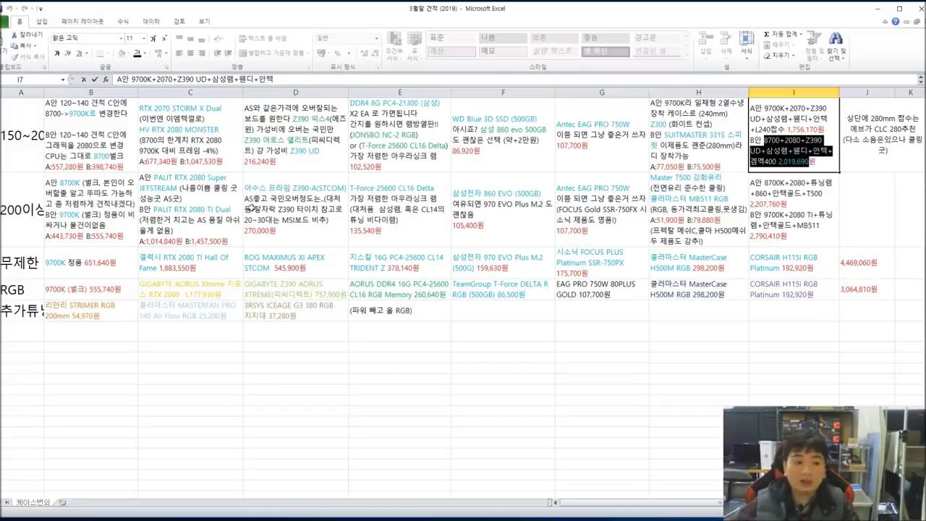
{"action": "left_click", "coordinate": [94, 208]}
{"action": "left_click", "coordinate": [92, 126]}
{"action": "left_click", "coordinate": [796, 150]}
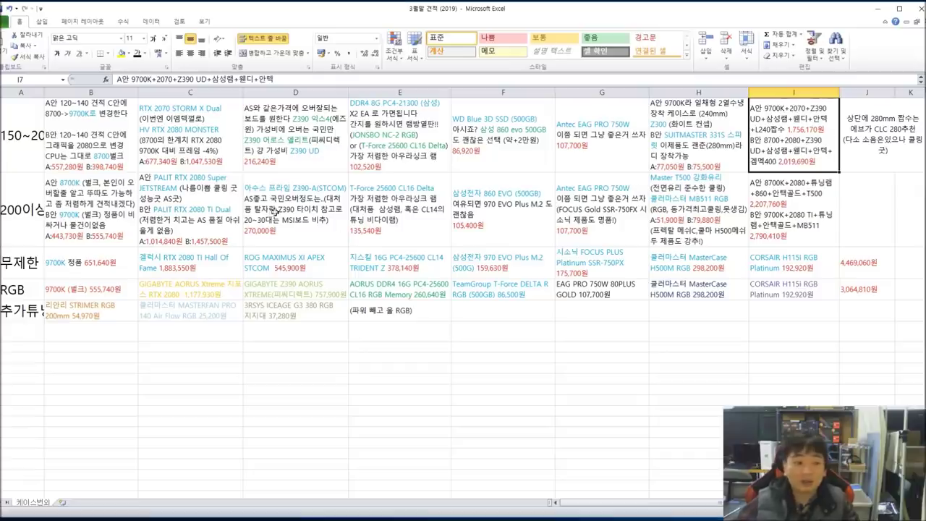
Step: Move to the 200이상 budget row and highlight plan A's 8700K and its bulk and overclocking note in cell B8
{"action": "left_click", "coordinate": [19, 226]}
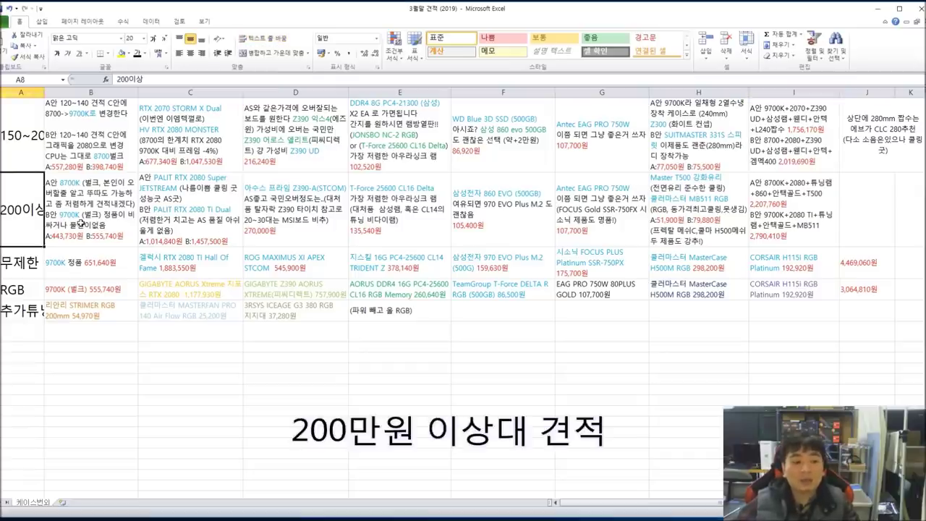
{"action": "left_click", "coordinate": [86, 203]}
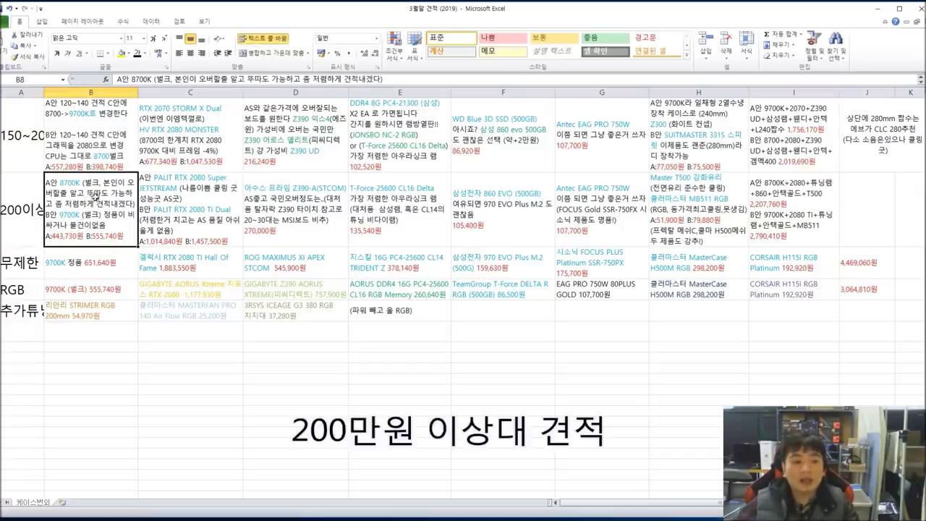
{"action": "double_click", "coordinate": [81, 189]}
{"action": "left_click_drag", "start_coordinate": [91, 187], "coordinate": [132, 194]}
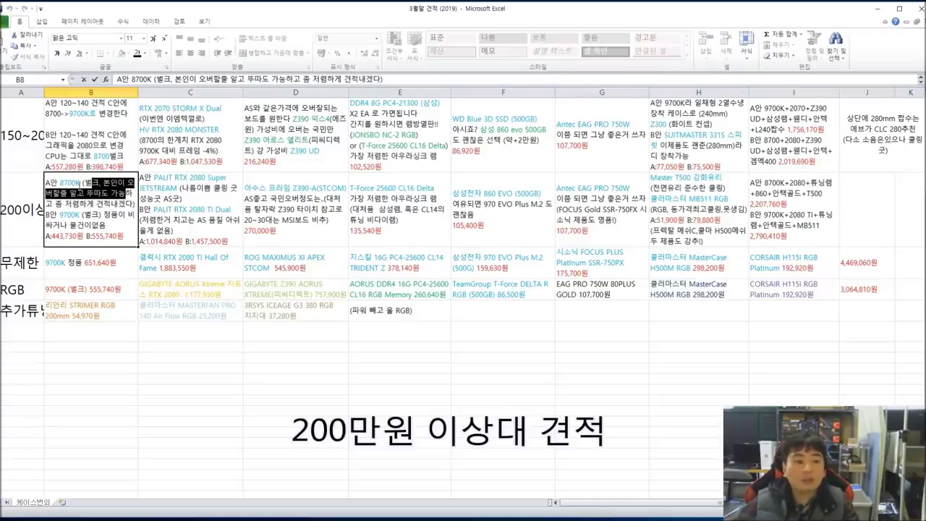
{"action": "left_click", "coordinate": [78, 183]}
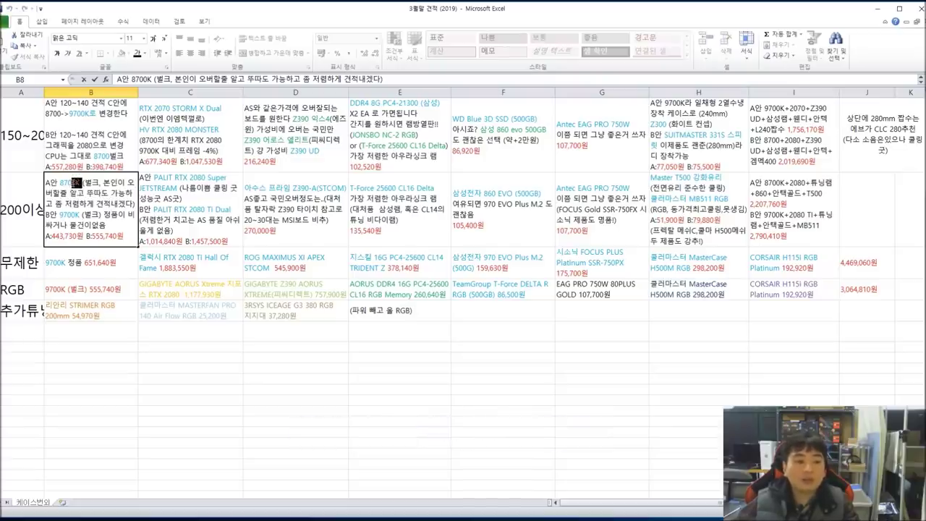
Step: Highlight plan B's 9700K (벌크) description and plan A's CPU price in cell B8
{"action": "left_click_drag", "start_coordinate": [62, 214], "coordinate": [97, 228]}
{"action": "left_click", "coordinate": [88, 226]}
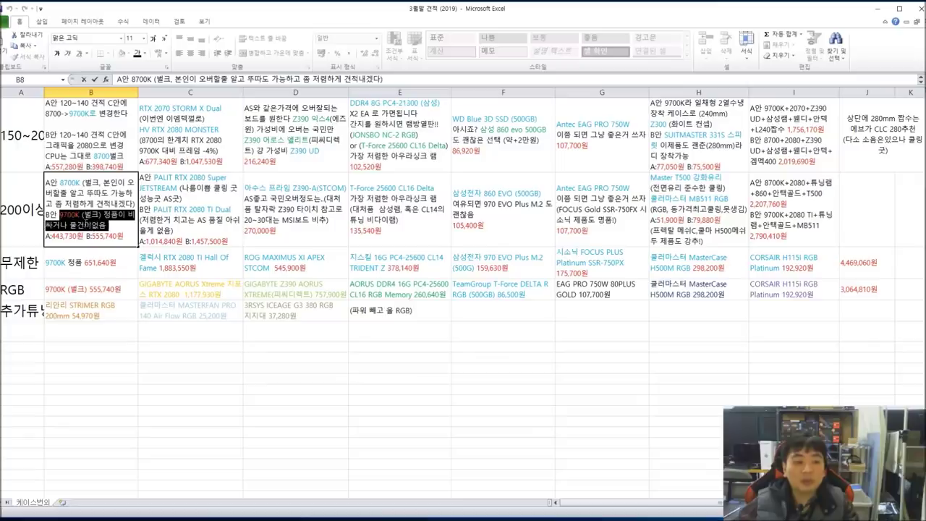
{"action": "left_click", "coordinate": [93, 225]}
{"action": "left_click_drag", "start_coordinate": [53, 236], "coordinate": [70, 237]}
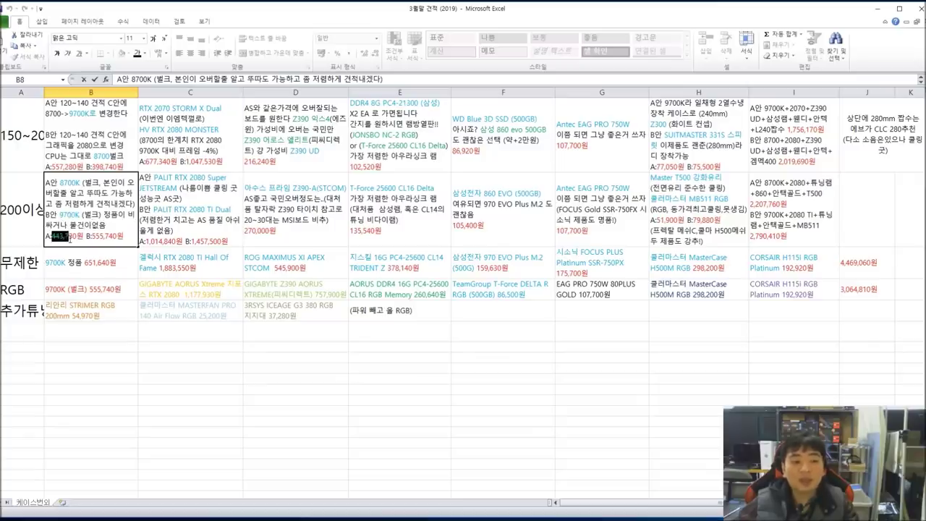
{"action": "type", "text": "443,7"}
Step: Move to graphics card cell C8 and highlight plan A's PALIT RTX 2080 Super JETSTREAM description
{"action": "left_click", "coordinate": [217, 192]}
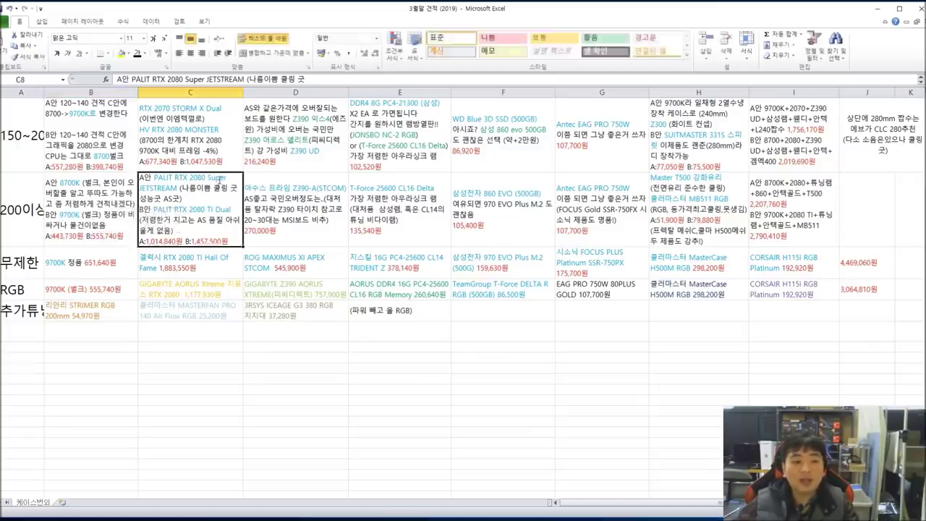
{"action": "double_click", "coordinate": [217, 192]}
{"action": "left_click_drag", "start_coordinate": [217, 194], "coordinate": [143, 186]}
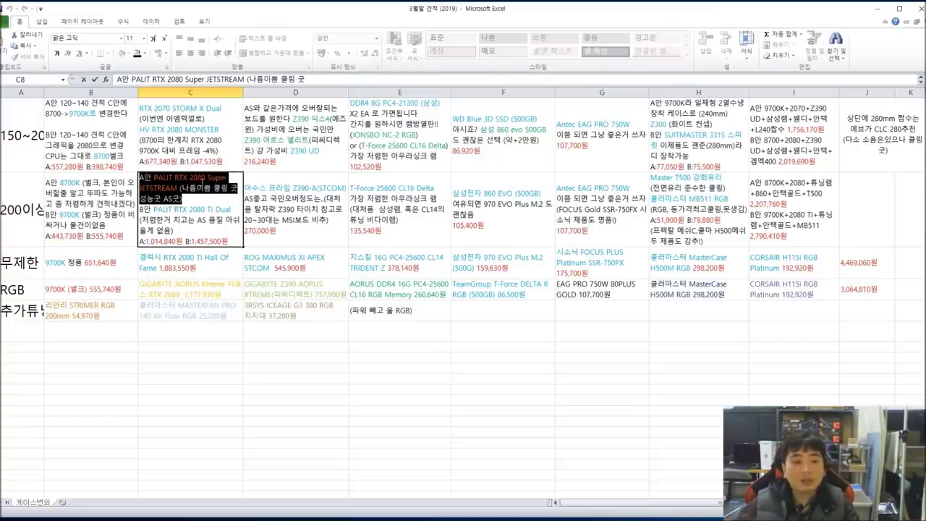
{"action": "left_click", "coordinate": [197, 197]}
{"action": "left_click_drag", "start_coordinate": [197, 197], "coordinate": [142, 179]}
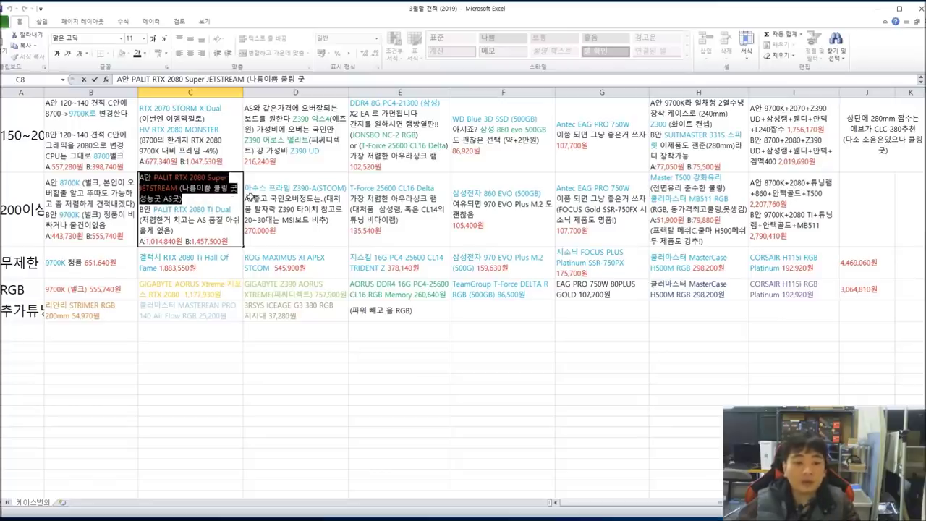
Step: Move to mainboard cell D8 and highlight the 아수스 프라임 Z390-A(STCOM) name and its AS and overclocking remark
{"action": "double_click", "coordinate": [250, 192]}
{"action": "left_click_drag", "start_coordinate": [245, 188], "coordinate": [344, 197]}
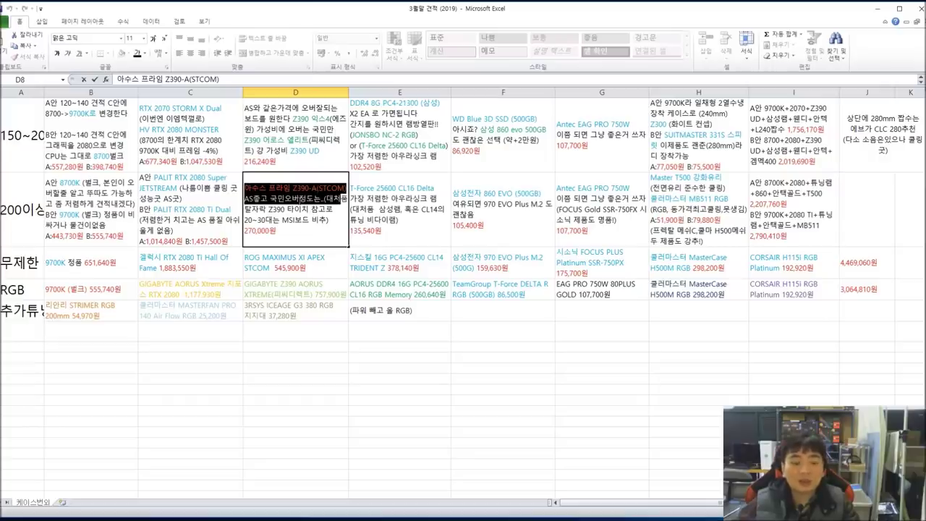
{"action": "left_click", "coordinate": [301, 202]}
{"action": "left_click_drag", "start_coordinate": [248, 189], "coordinate": [344, 200]}
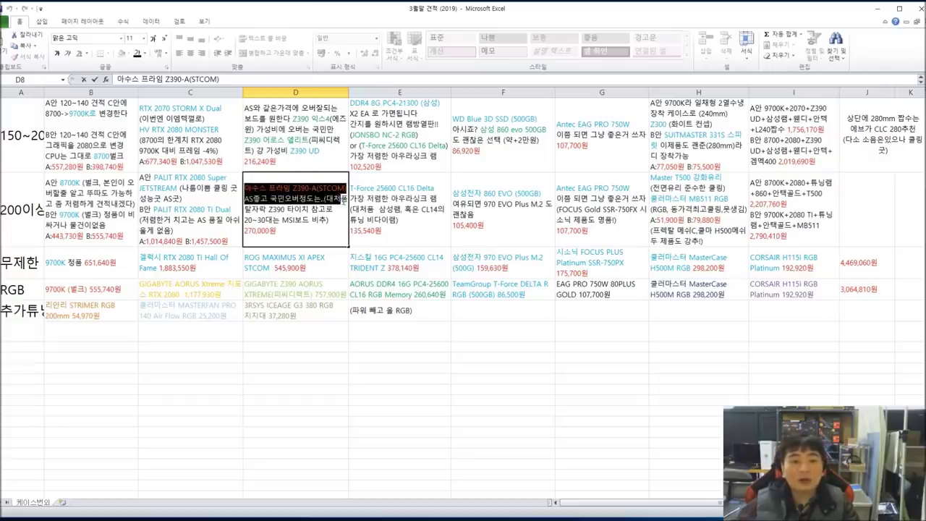
{"action": "left_click", "coordinate": [292, 198]}
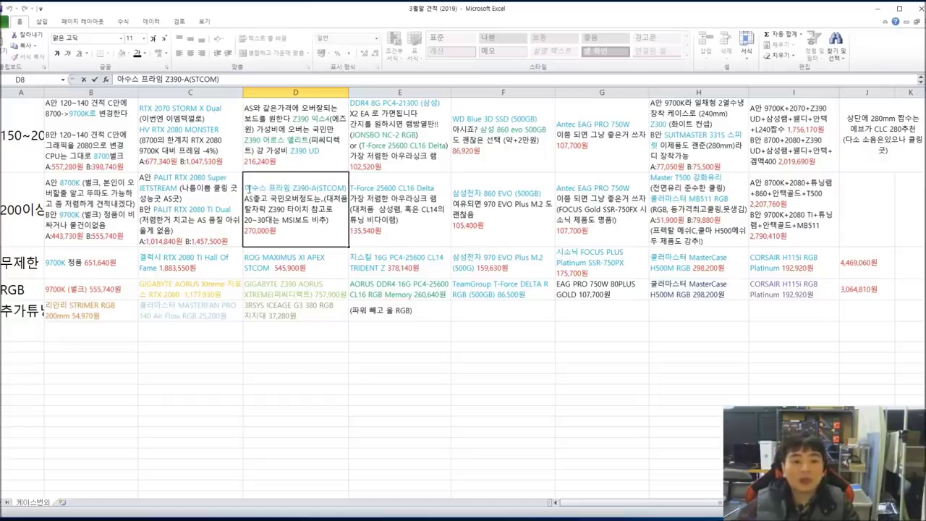
{"action": "left_click_drag", "start_coordinate": [251, 189], "coordinate": [335, 199]}
{"action": "left_click", "coordinate": [321, 203]}
{"action": "left_click_drag", "start_coordinate": [252, 188], "coordinate": [346, 189]}
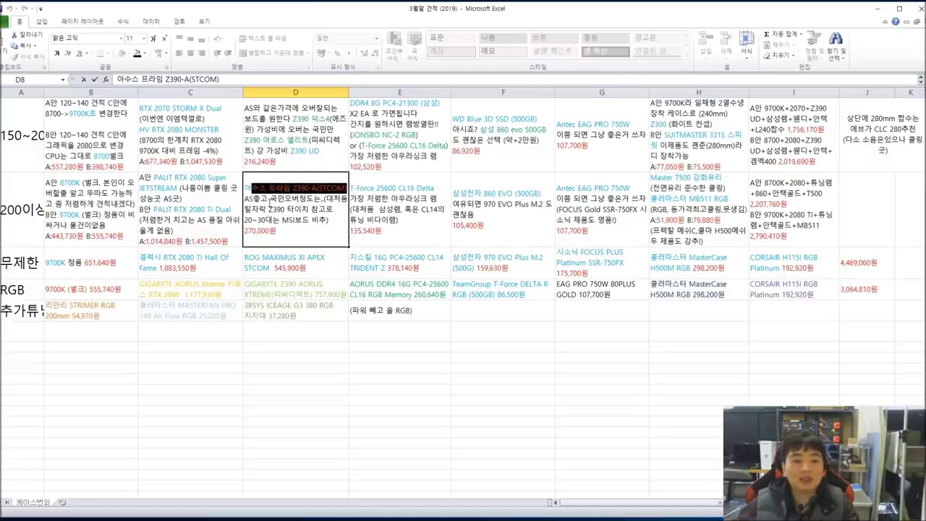
Step: Highlight the Z390 타이치 alternative and the 20~30대 MSI board remark in mainboard cell D8
{"action": "left_click_drag", "start_coordinate": [245, 198], "coordinate": [337, 209]}
{"action": "left_click", "coordinate": [316, 210]}
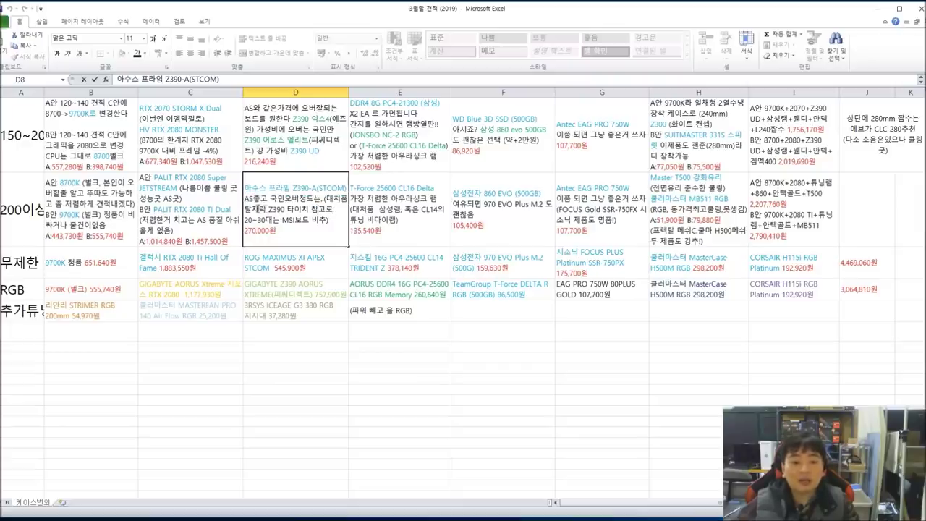
{"action": "left_click_drag", "start_coordinate": [244, 209], "coordinate": [345, 212]}
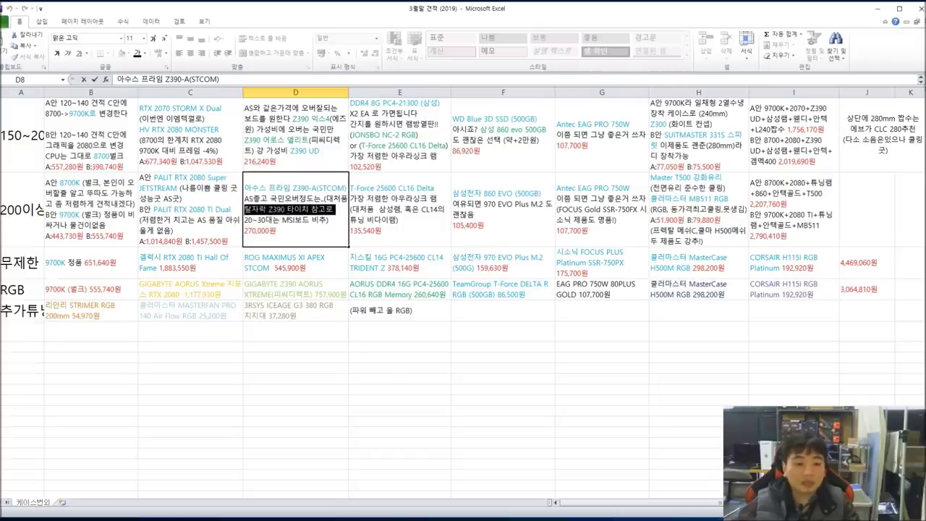
{"action": "left_click_drag", "start_coordinate": [330, 221], "coordinate": [244, 221]}
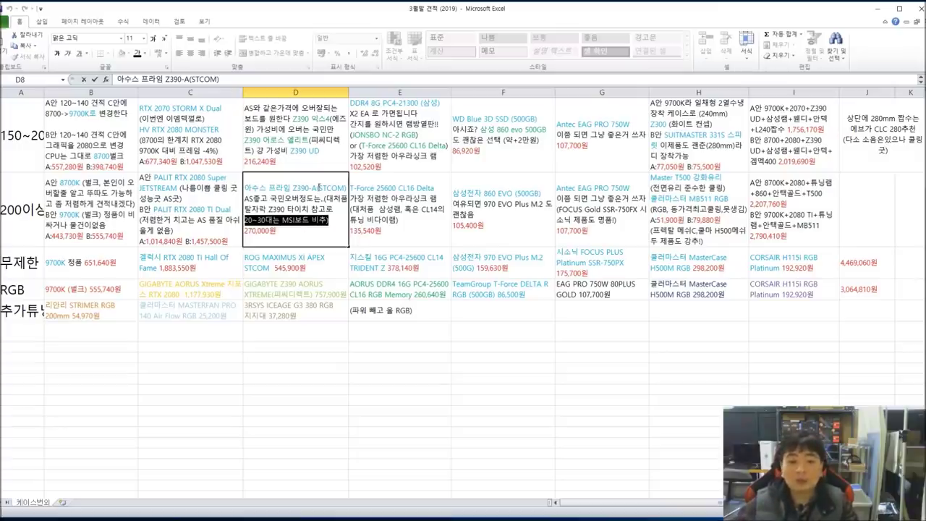
Step: Move to memory cell E8 and highlight T-Force 25600 CL16 Delta with its Aura-sync and alternative RAM remarks
{"action": "left_click", "coordinate": [395, 213]}
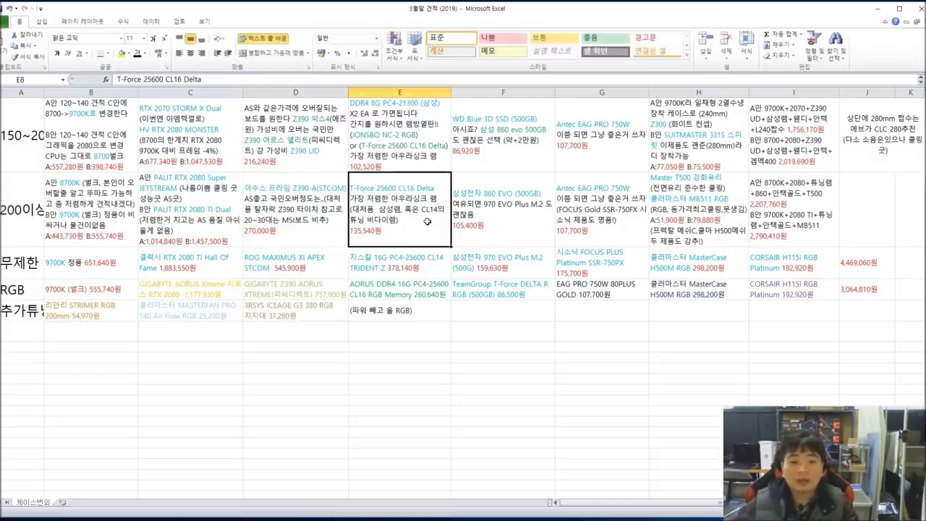
{"action": "double_click", "coordinate": [392, 216]}
{"action": "left_click_drag", "start_coordinate": [350, 187], "coordinate": [437, 200]}
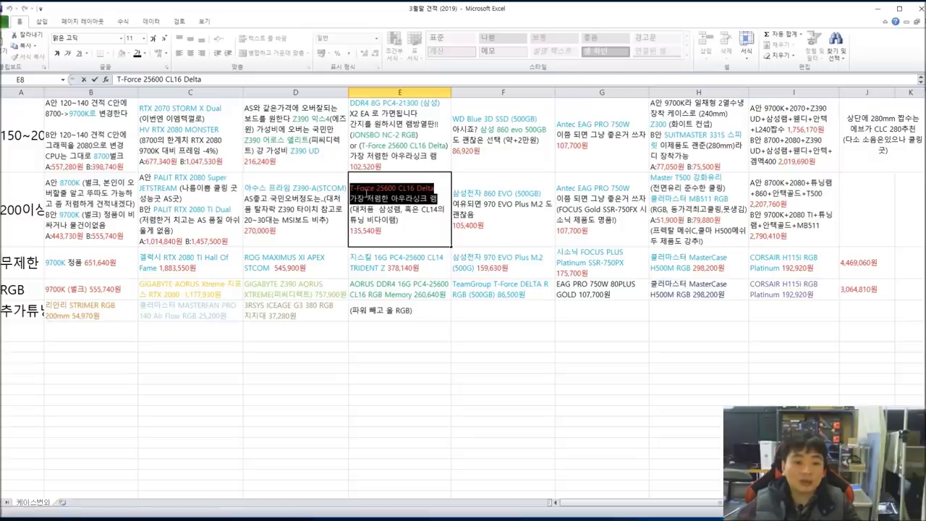
{"action": "left_click", "coordinate": [380, 188]}
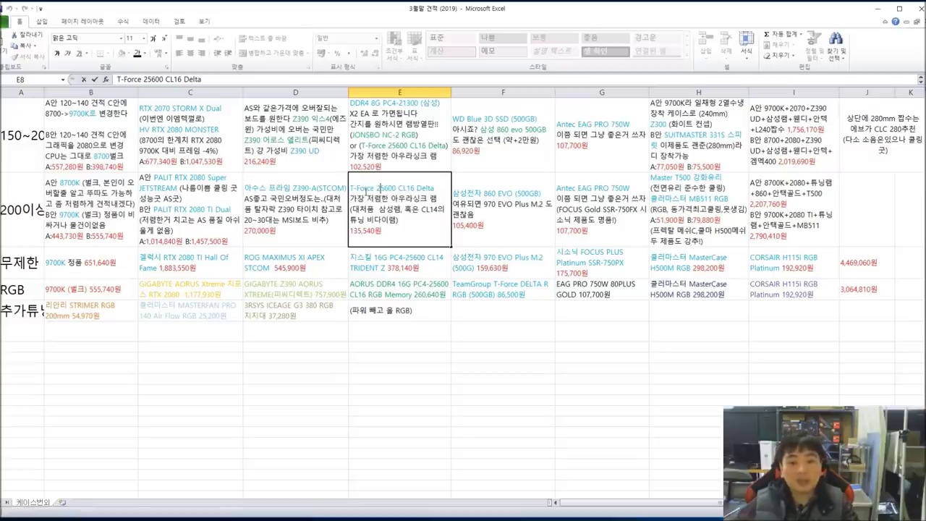
{"action": "left_click_drag", "start_coordinate": [350, 188], "coordinate": [438, 209]}
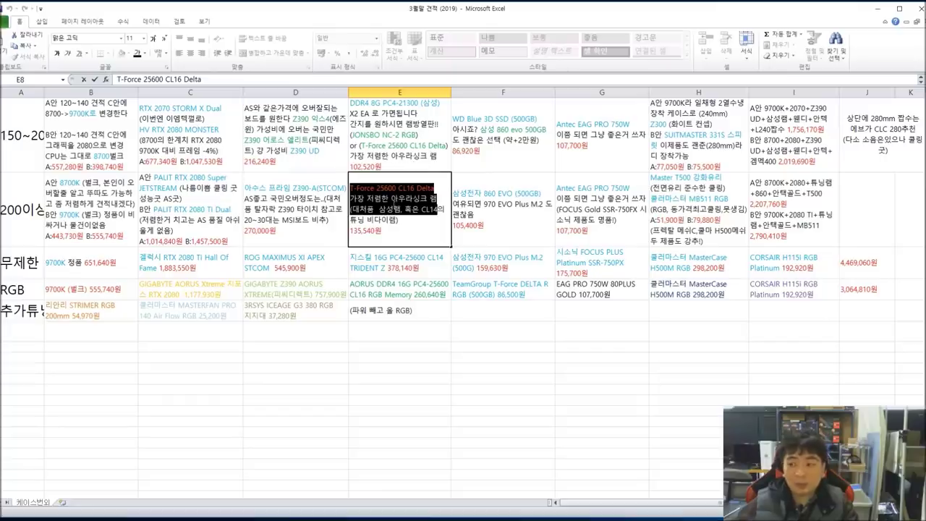
Step: Move to SSD cell F8 and highlight the 삼성전자 860 EVO (500GB) name and the remark below it
{"action": "left_click", "coordinate": [491, 214]}
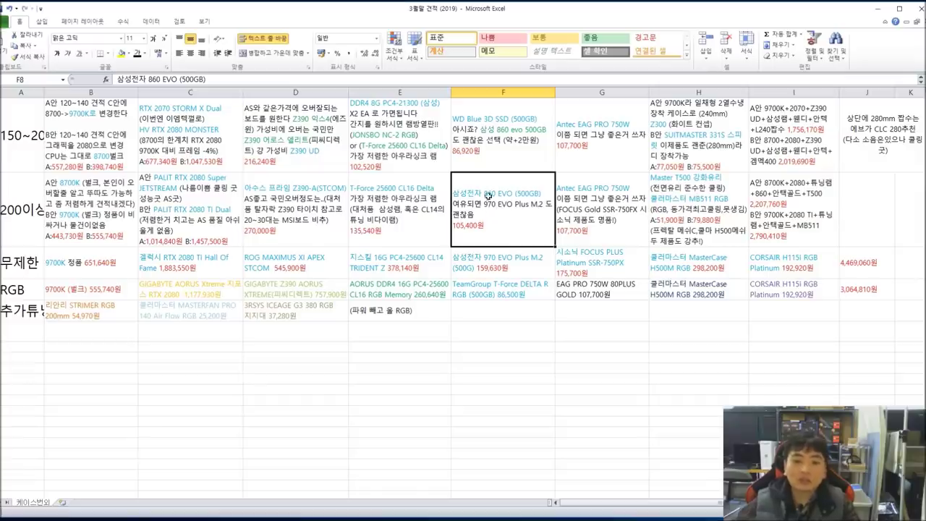
{"action": "double_click", "coordinate": [465, 194]}
{"action": "left_click_drag", "start_coordinate": [455, 194], "coordinate": [549, 194]}
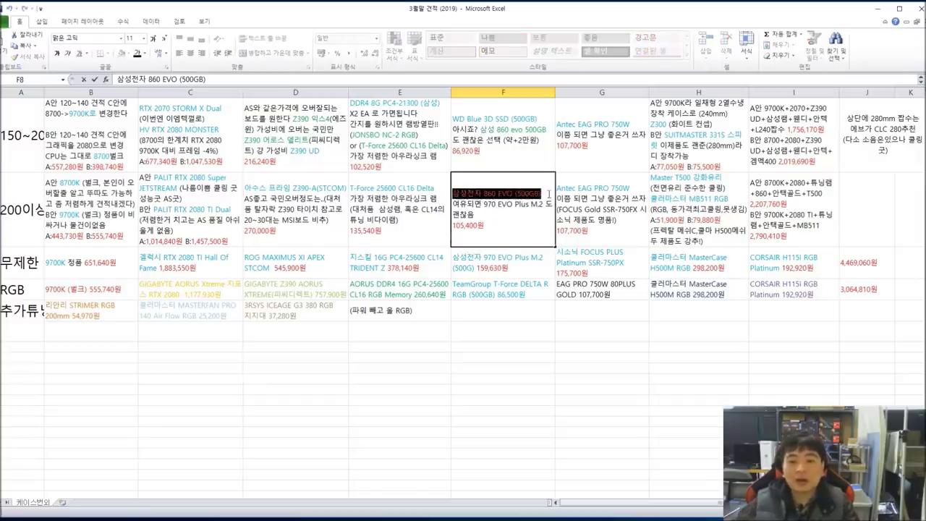
{"action": "left_click_drag", "start_coordinate": [454, 204], "coordinate": [539, 207]}
{"action": "left_click", "coordinate": [485, 216]}
{"action": "left_click", "coordinate": [477, 214]}
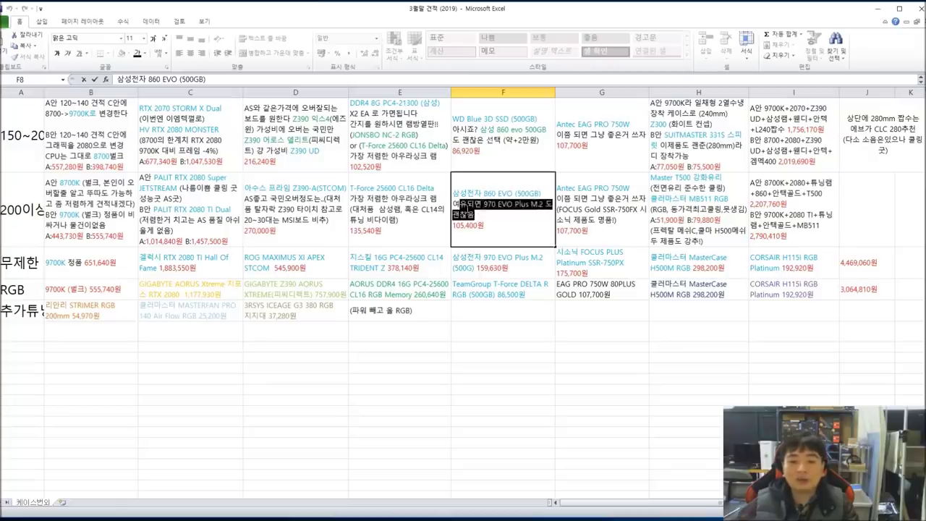
Step: Highlight the 970 EVO Plus M.2 alternative and the complete SSD text with its price in cell F8
{"action": "left_click", "coordinate": [464, 207]}
{"action": "left_click_drag", "start_coordinate": [483, 208], "coordinate": [517, 221]}
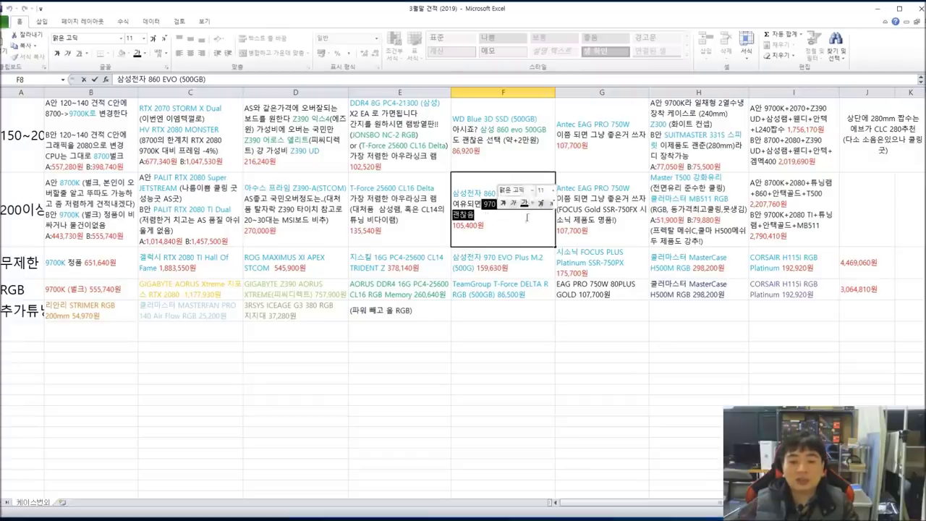
{"action": "left_click", "coordinate": [478, 206]}
{"action": "left_click_drag", "start_coordinate": [483, 208], "coordinate": [506, 220]}
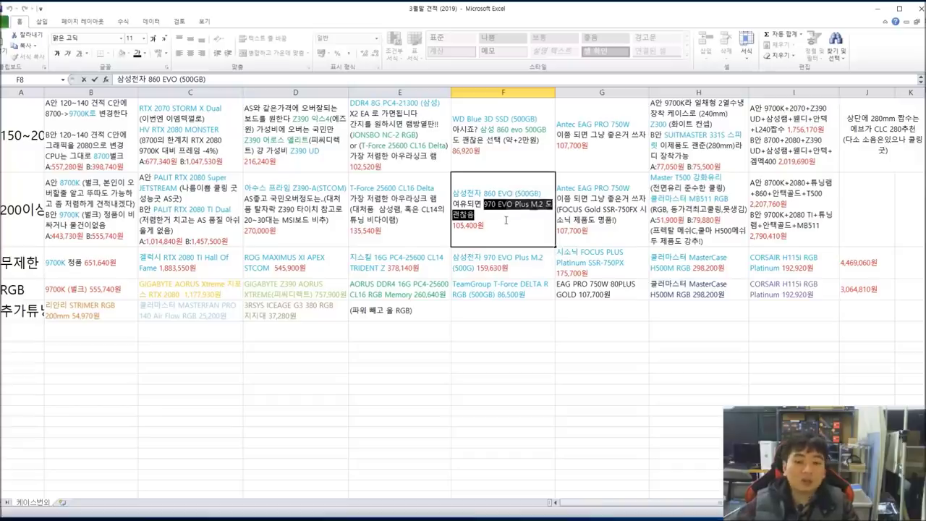
{"action": "left_click", "coordinate": [506, 220]}
{"action": "left_click_drag", "start_coordinate": [500, 228], "coordinate": [453, 193]}
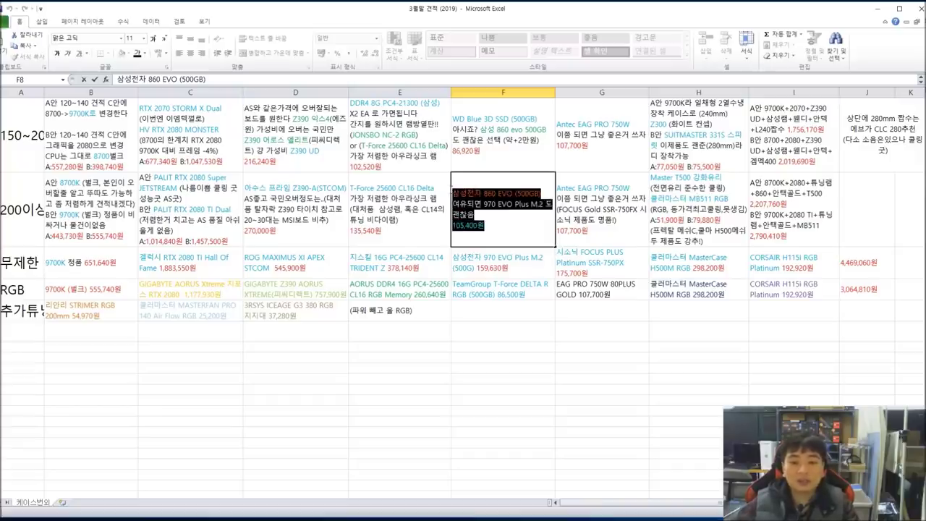
Step: Move to power supply cell G8 and highlight the 시소닉 FOCUS Gold SSR-750FX alternative
{"action": "left_click", "coordinate": [612, 215]}
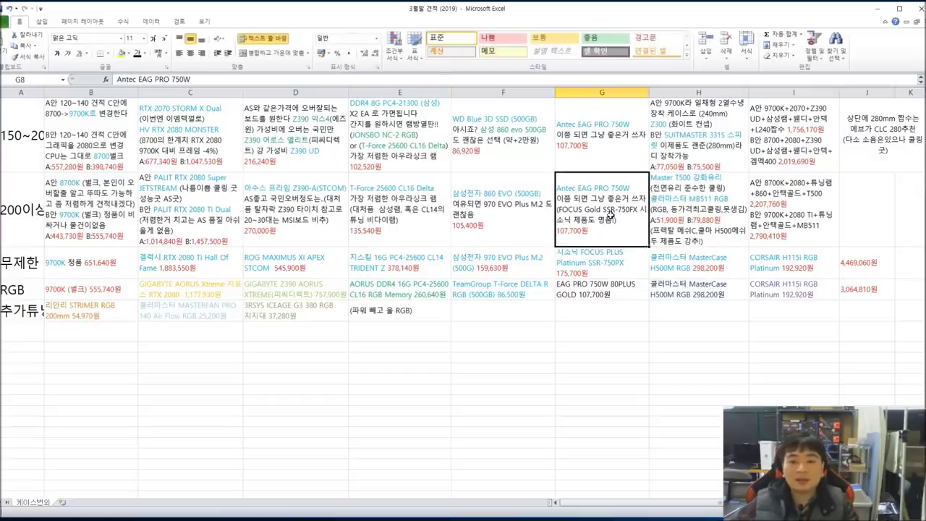
{"action": "double_click", "coordinate": [622, 190]}
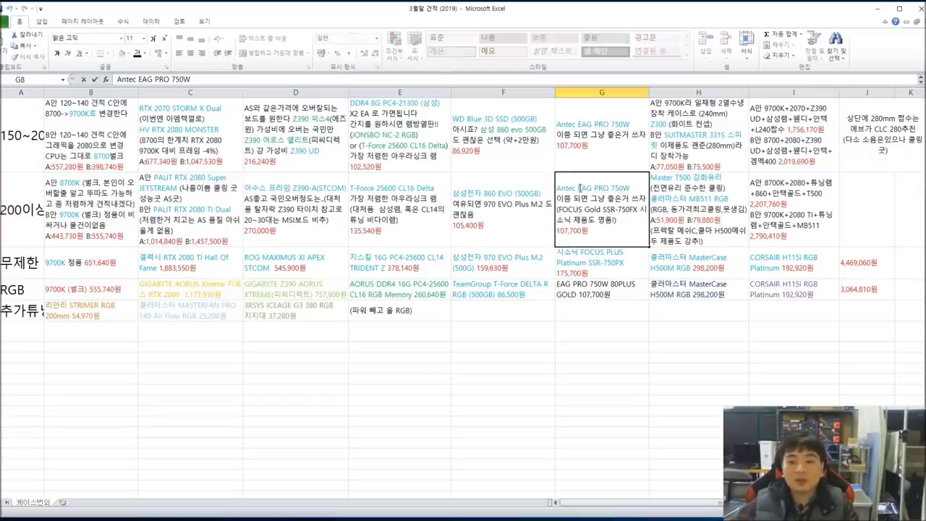
{"action": "left_click_drag", "start_coordinate": [623, 189], "coordinate": [629, 204]}
{"action": "left_click", "coordinate": [627, 215]}
{"action": "left_click_drag", "start_coordinate": [569, 209], "coordinate": [639, 220]}
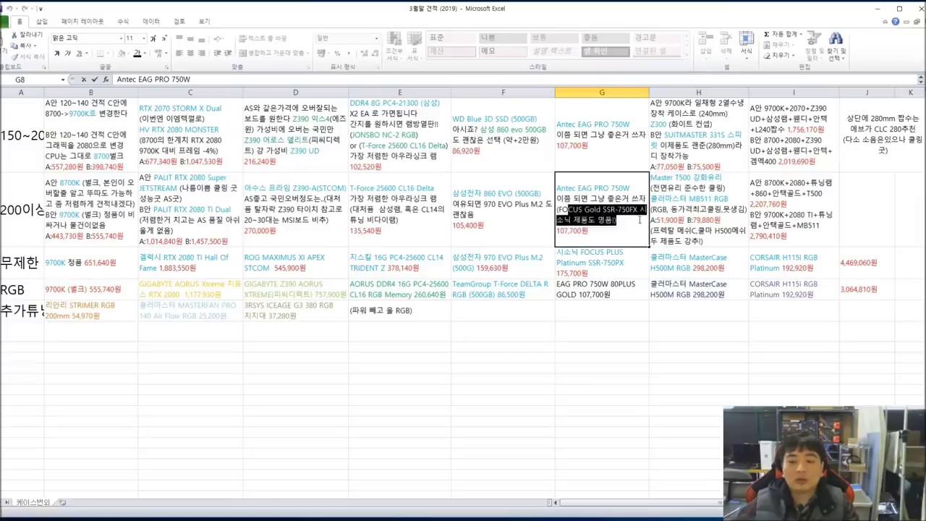
Step: Highlight the complete FOCUS Gold SSR-750FX remark in cell G8 again, then move to case cell H8
{"action": "left_click", "coordinate": [586, 189]}
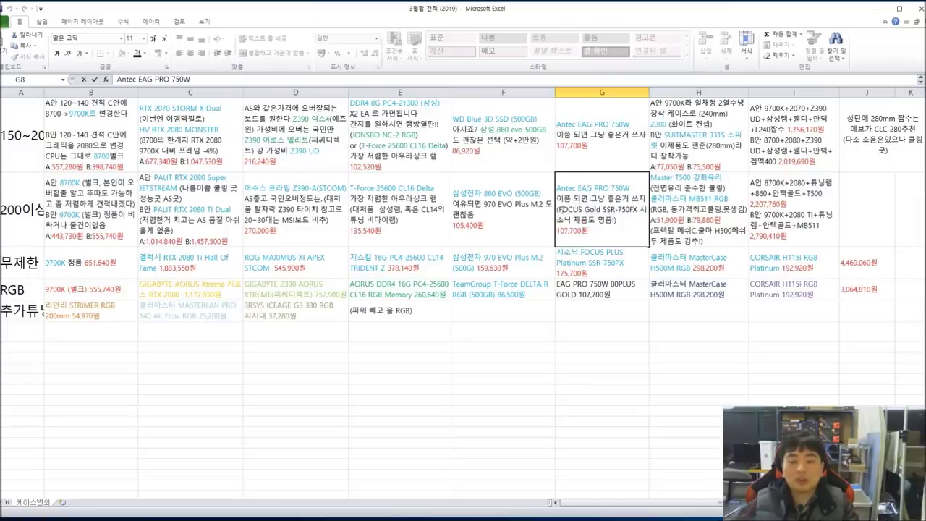
{"action": "left_click_drag", "start_coordinate": [562, 209], "coordinate": [606, 221]}
{"action": "left_click", "coordinate": [618, 225]}
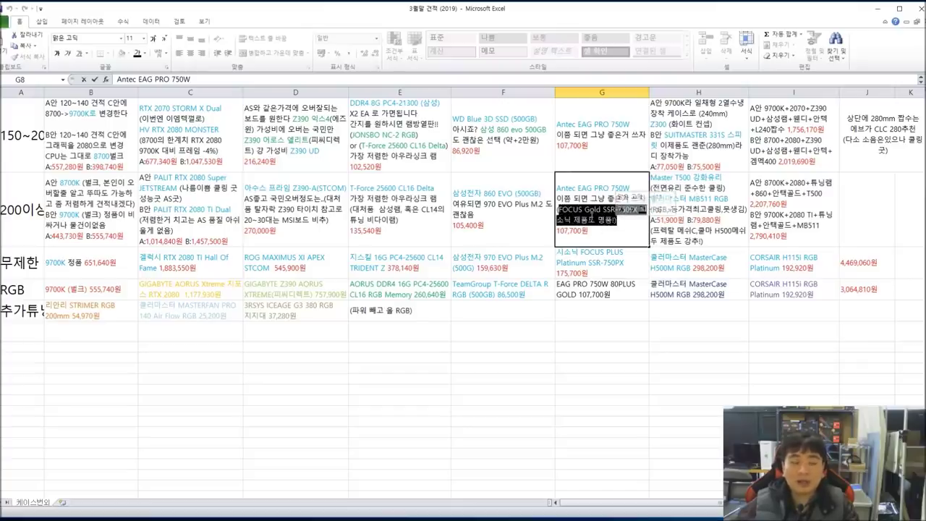
{"action": "left_click", "coordinate": [558, 209]}
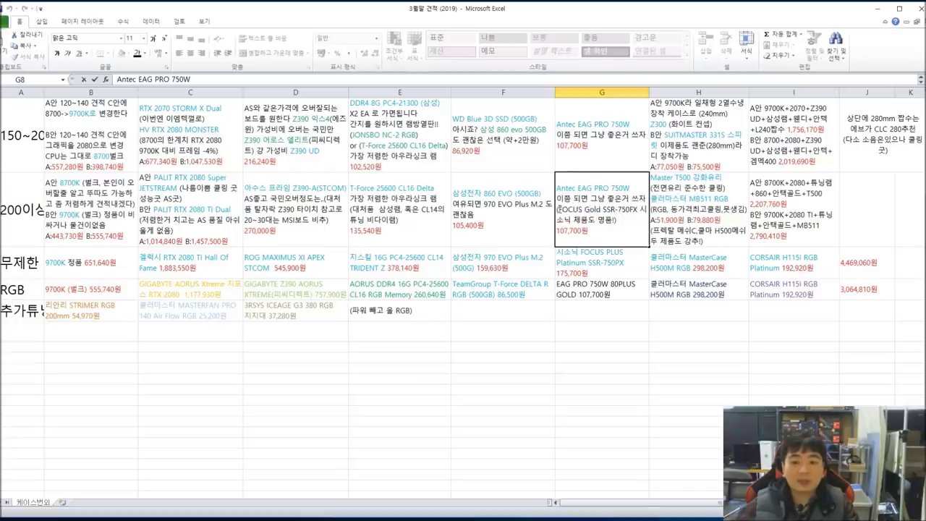
{"action": "left_click_drag", "start_coordinate": [558, 209], "coordinate": [617, 221]}
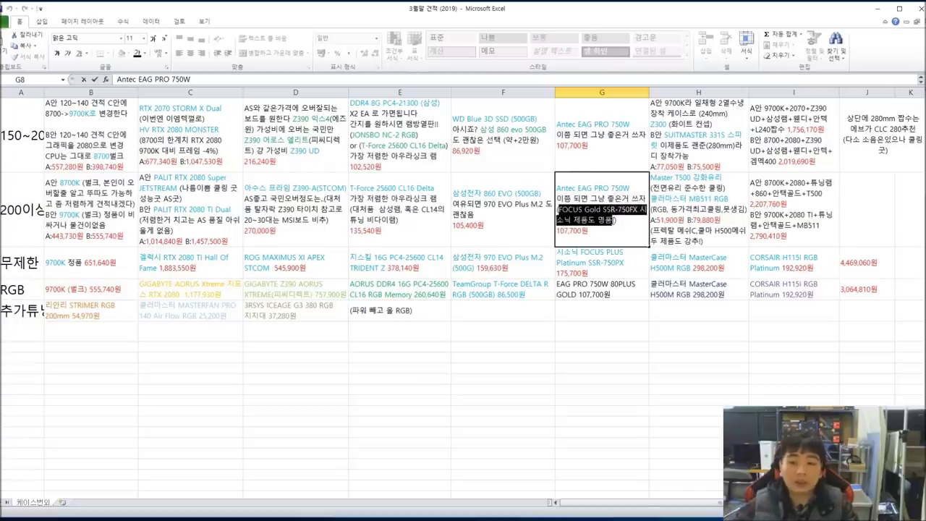
{"action": "left_click_drag", "start_coordinate": [565, 188], "coordinate": [713, 232]}
{"action": "left_click", "coordinate": [595, 220]}
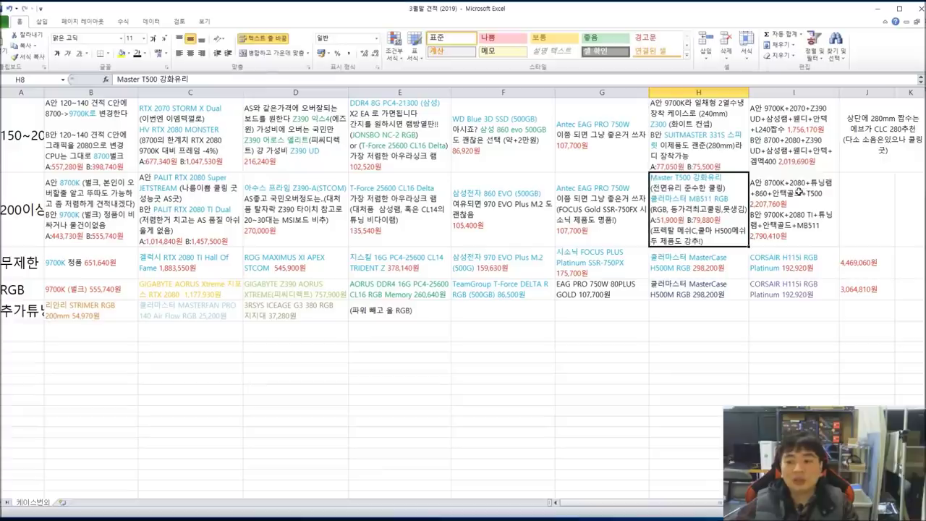
Step: Open summary cell I8 and highlight plan A's component list from 8700K to T500
{"action": "double_click", "coordinate": [802, 192]}
{"action": "left_click_drag", "start_coordinate": [750, 183], "coordinate": [826, 199]}
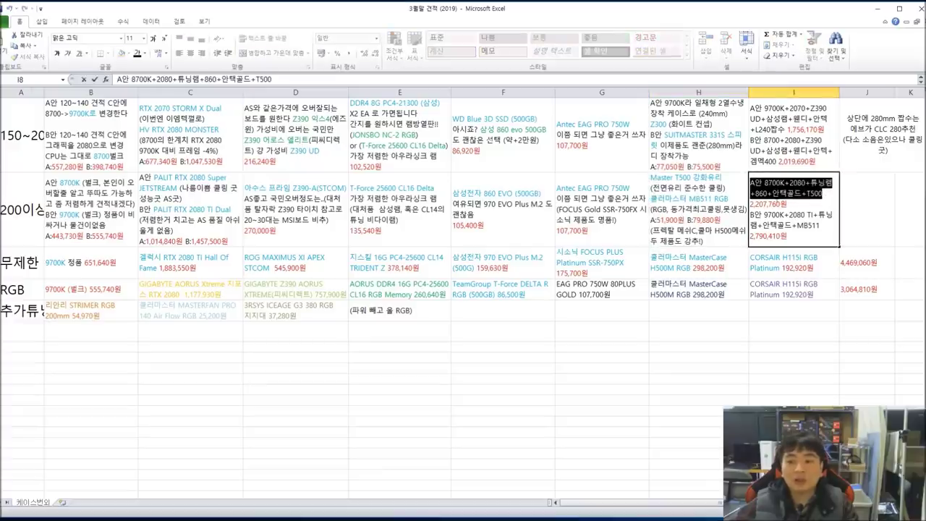
{"action": "left_click", "coordinate": [773, 193]}
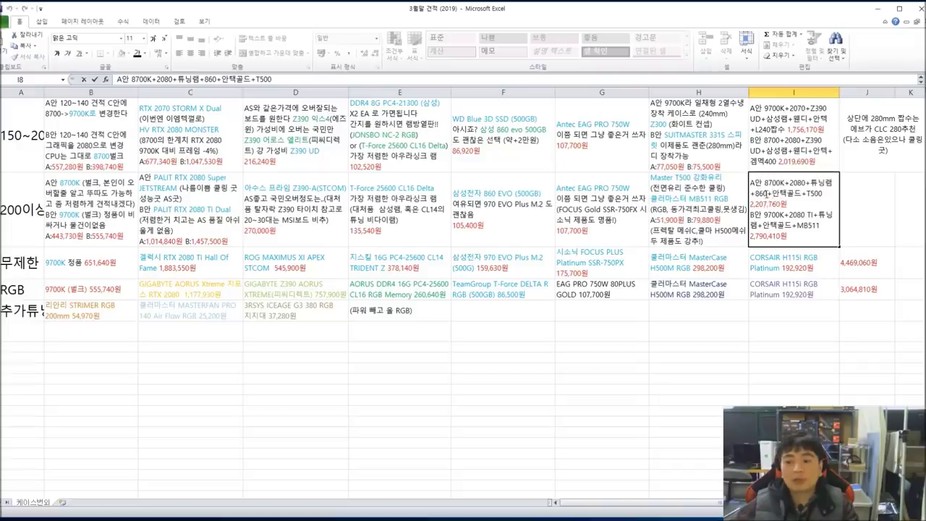
{"action": "mouse_move", "coordinate": [803, 204]}
{"action": "left_mouse_down"}
{"action": "mouse_move", "coordinate": [745, 184]}
{"action": "mouse_move", "coordinate": [789, 210]}
{"action": "left_mouse_up"}
Step: Append "+240겜맥" after T500 in plan A's component list in cell I8
{"action": "left_click", "coordinate": [826, 197]}
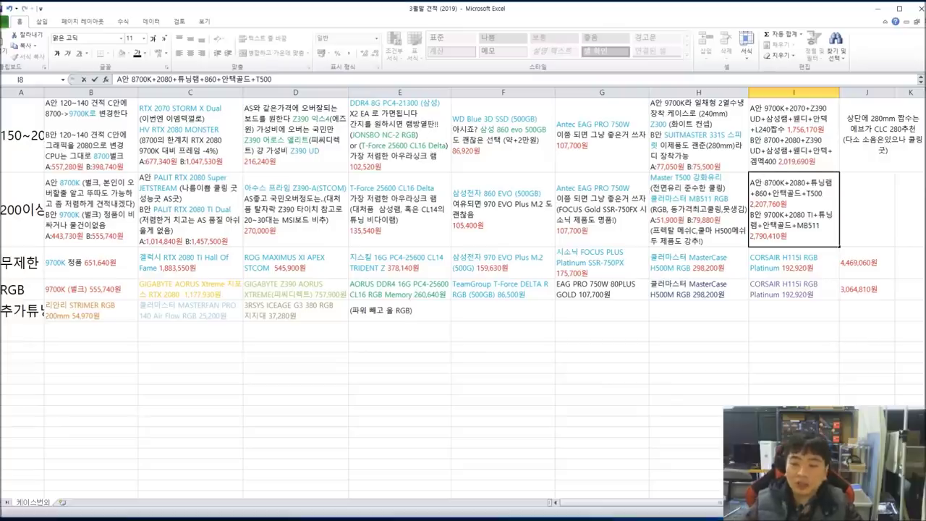
{"action": "type", "text": "+"}
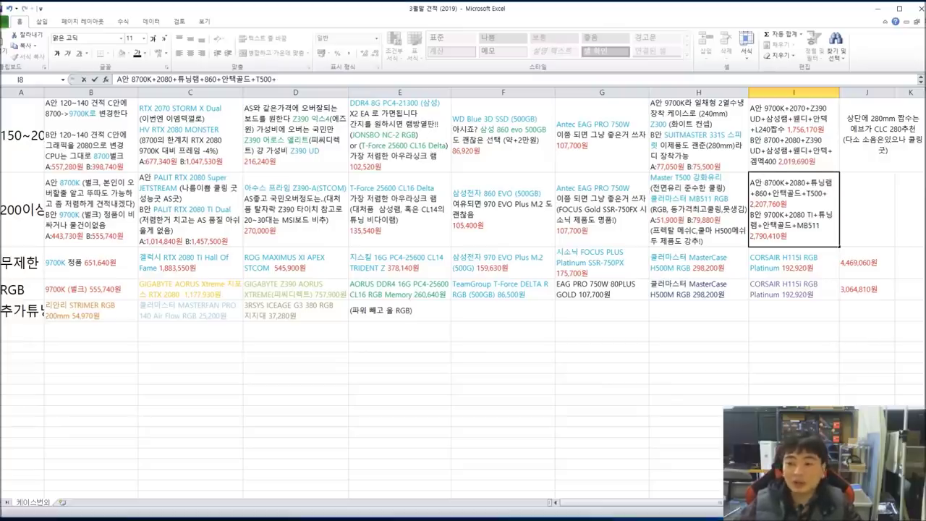
{"action": "type", "text": "240ㄱ"}
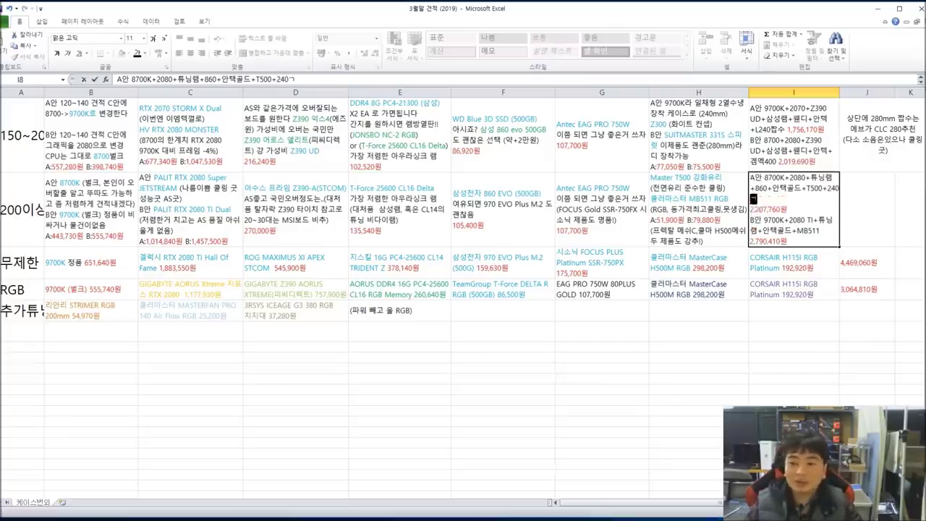
{"action": "type", "text": "ㅔㅁㅁ"}
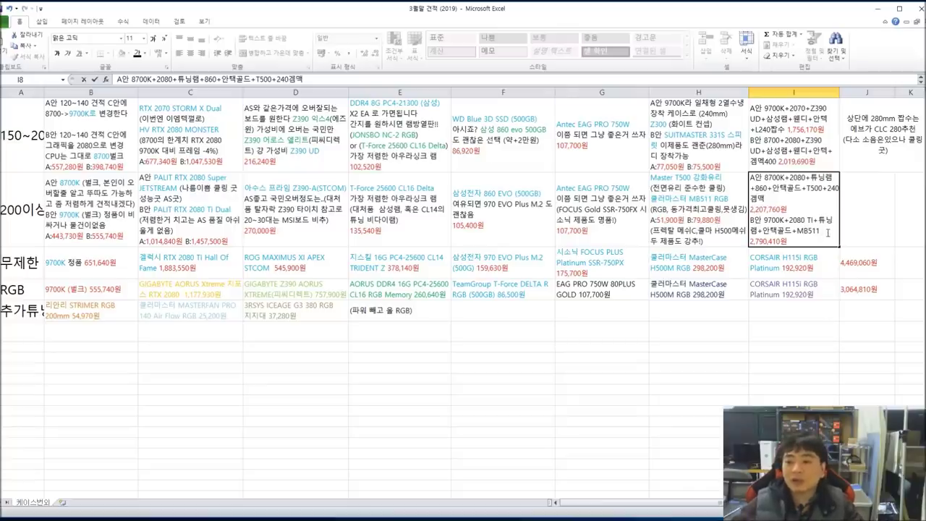
{"action": "type", "text": "+"}
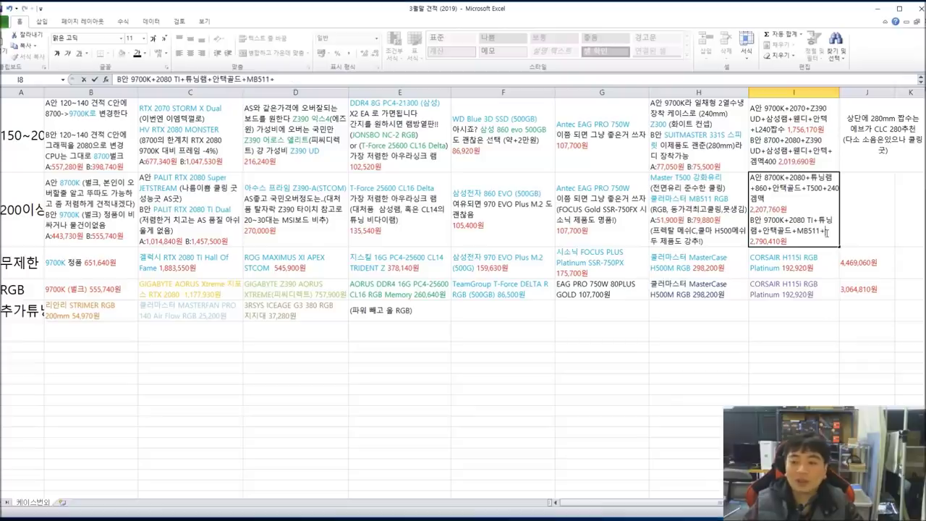
{"action": "type", "text": "ㄱㅔㅁㅁ"}
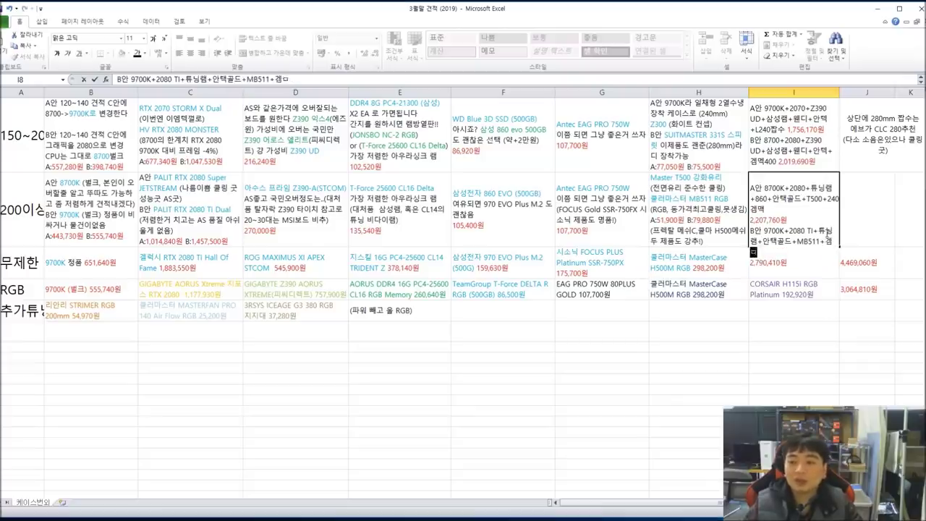
{"action": "key", "text": "BackSpace"}
{"action": "key", "text": "BackSpace"}
{"action": "key", "text": "BackSpace"}
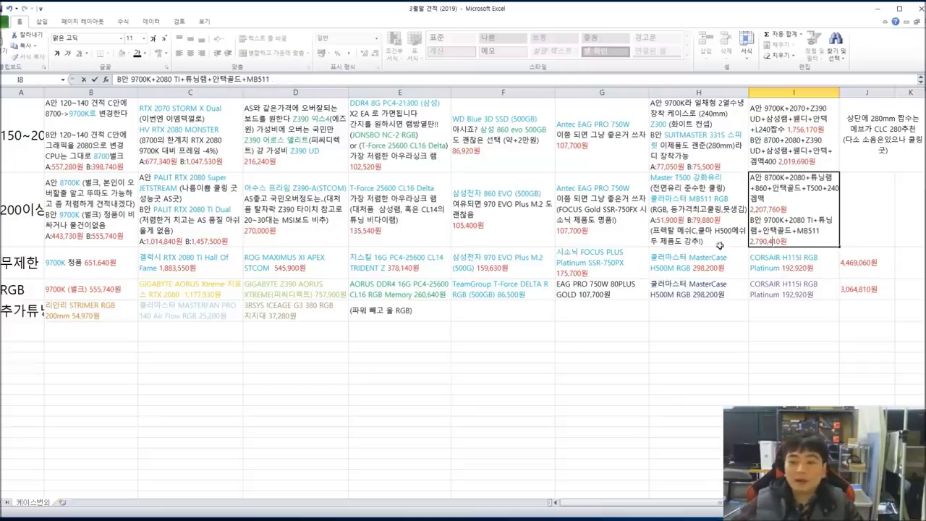
Step: Leave the summary cell, revisit CPU cell B8, and highlight plan B's PALIT RTX 2080 Ti Dual in cell C8
{"action": "left_click", "coordinate": [538, 243]}
{"action": "left_click", "coordinate": [106, 228]}
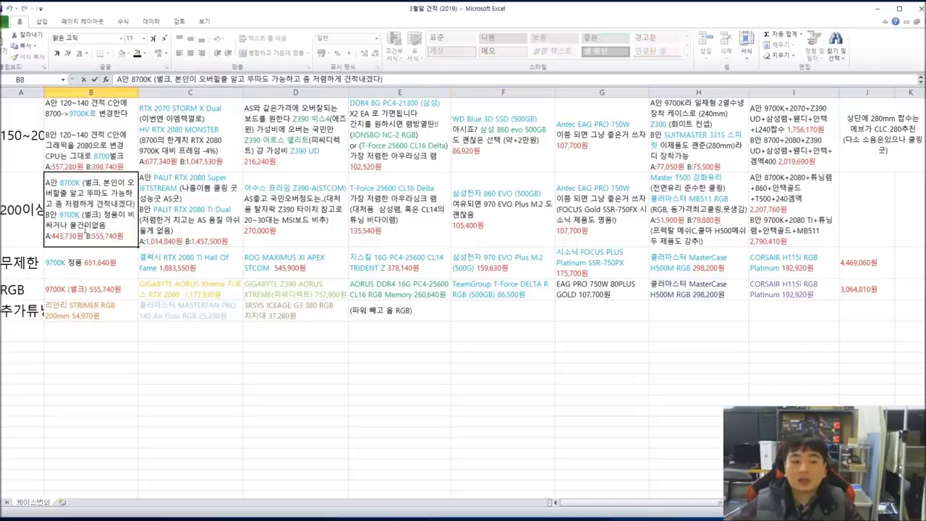
{"action": "left_click", "coordinate": [172, 234]}
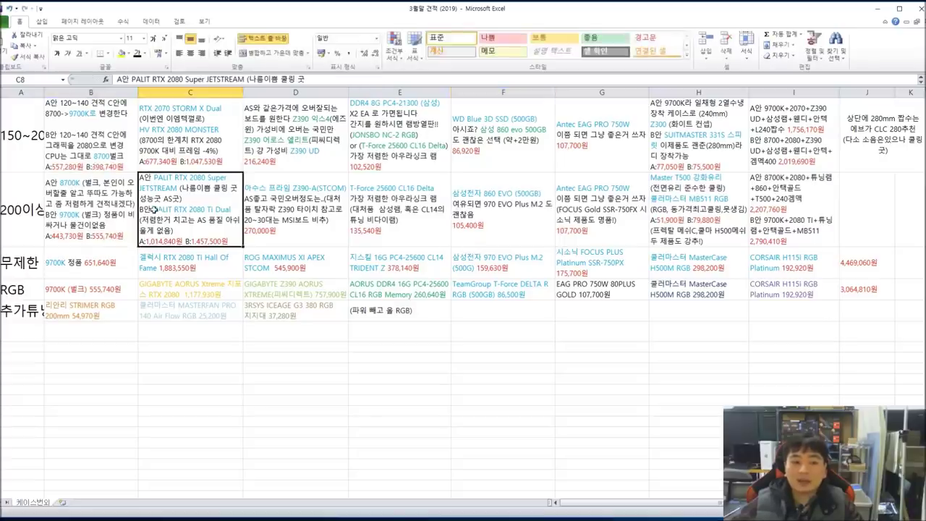
{"action": "double_click", "coordinate": [154, 209]}
{"action": "left_click_drag", "start_coordinate": [154, 209], "coordinate": [239, 212]}
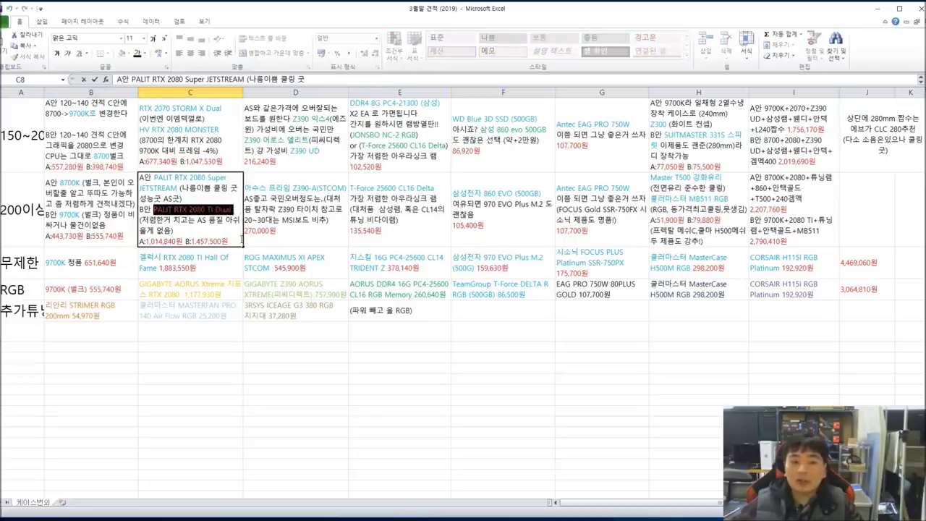
Step: Move along the 200이상 row to summary cell I8, highlight "안택골드+" in plan B's component list, and leave the cell unchanged
{"action": "key", "text": "Tab"}
{"action": "key", "text": "Tab"}
{"action": "key", "text": "Tab"}
{"action": "key", "text": "Tab"}
{"action": "key", "text": "Tab"}
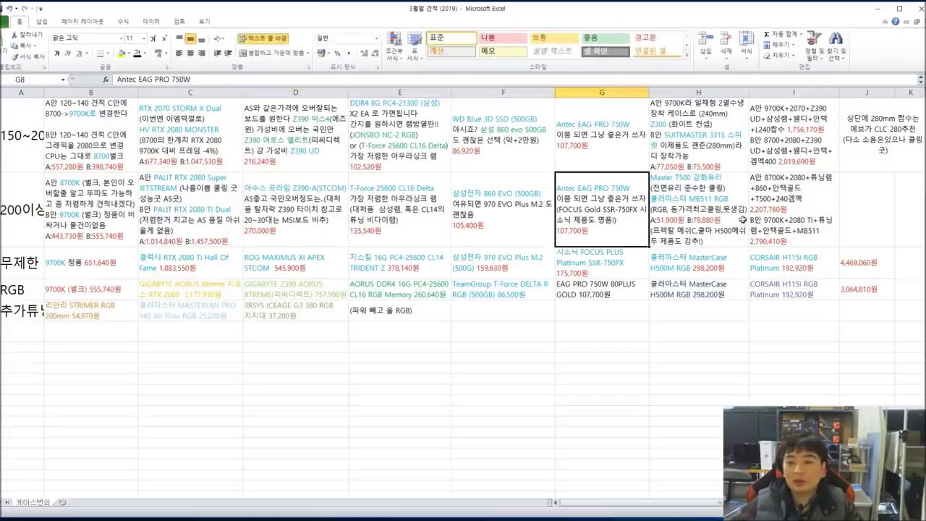
{"action": "key", "text": "Tab"}
{"action": "double_click", "coordinate": [767, 221]}
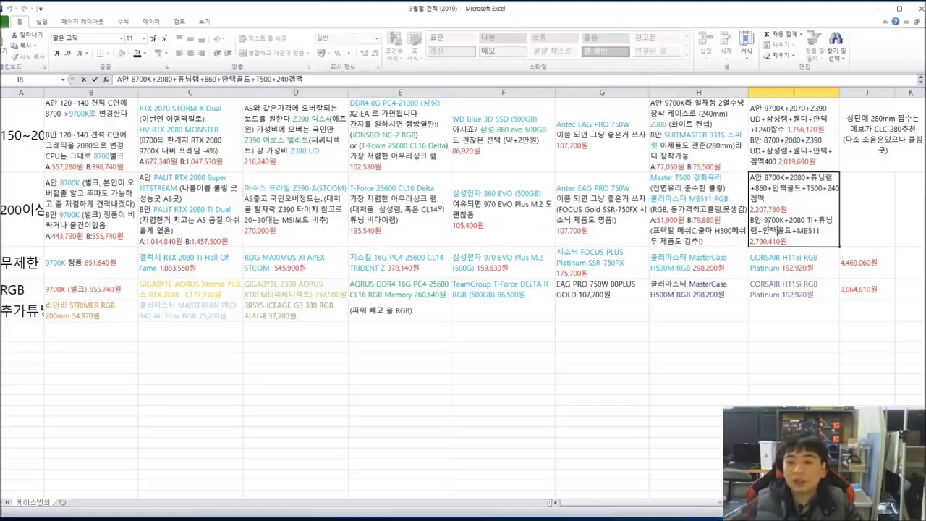
{"action": "left_click_drag", "start_coordinate": [768, 221], "coordinate": [797, 233]}
{"action": "left_click", "coordinate": [764, 232]}
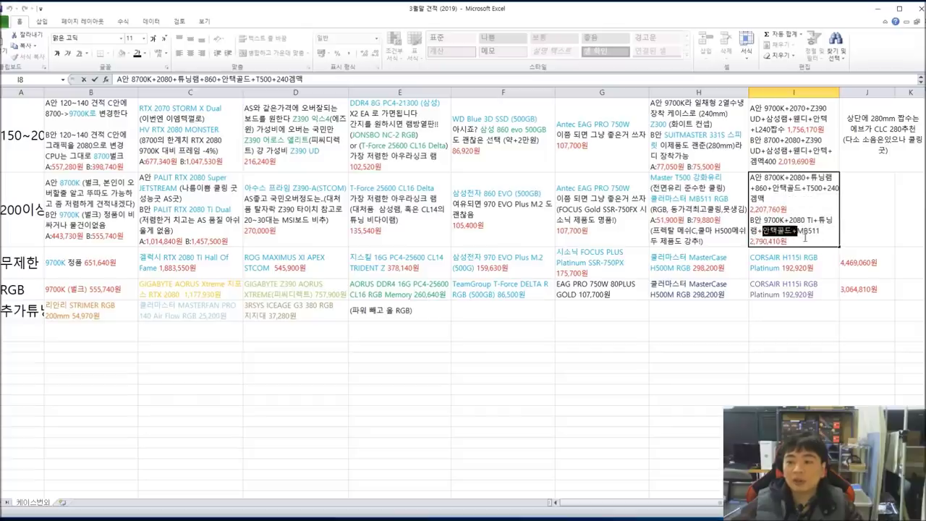
{"action": "left_click", "coordinate": [860, 232]}
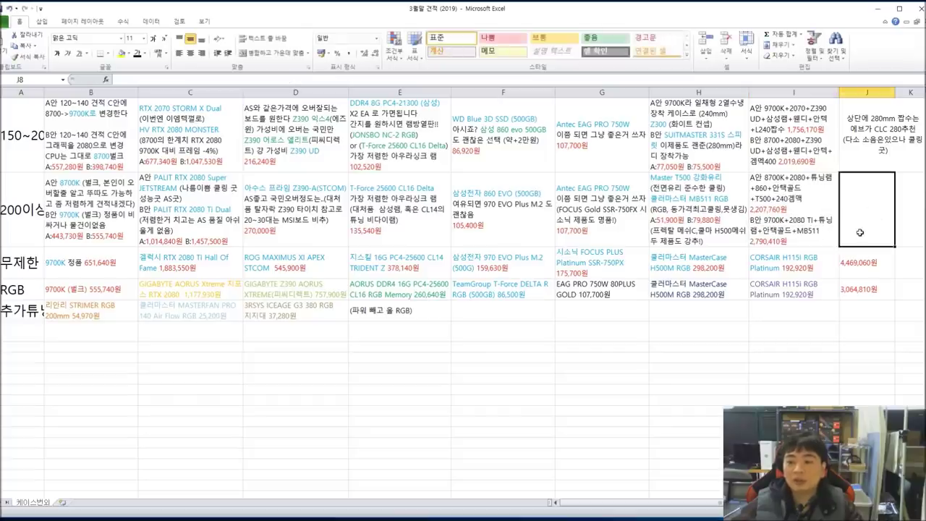
Step: Reopen summary cell I8, highlight plan B's total price below its component list, and leave the cell without editing
{"action": "double_click", "coordinate": [824, 223]}
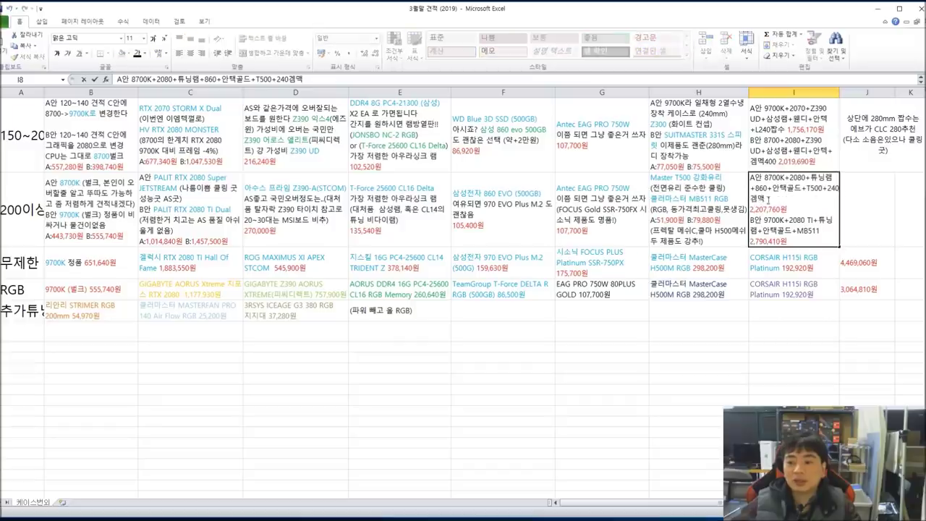
{"action": "left_click_drag", "start_coordinate": [795, 242], "coordinate": [750, 241]}
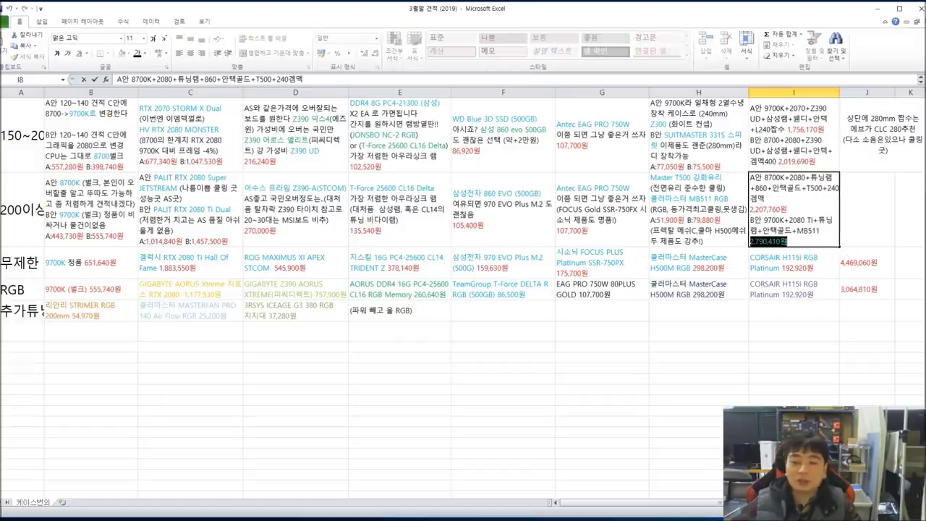
{"action": "key", "text": "Escape"}
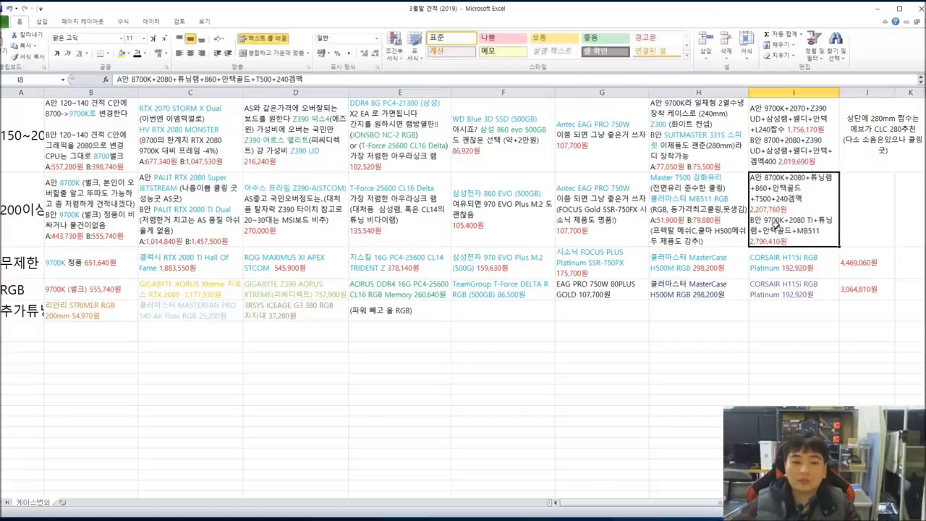
Step: Go to the 무제한 row and highlight the full 9700K 정품 entry with its price in CPU cell B9
{"action": "left_click", "coordinate": [32, 262]}
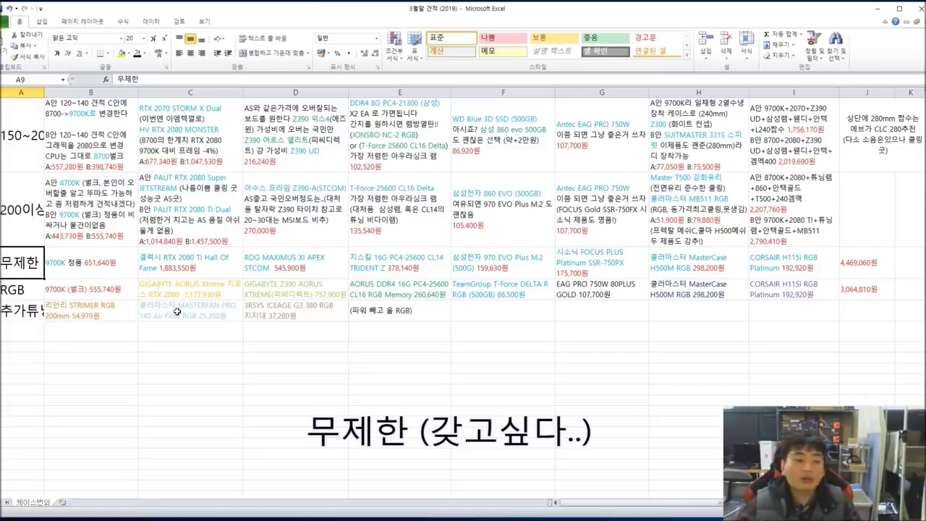
{"action": "double_click", "coordinate": [84, 264]}
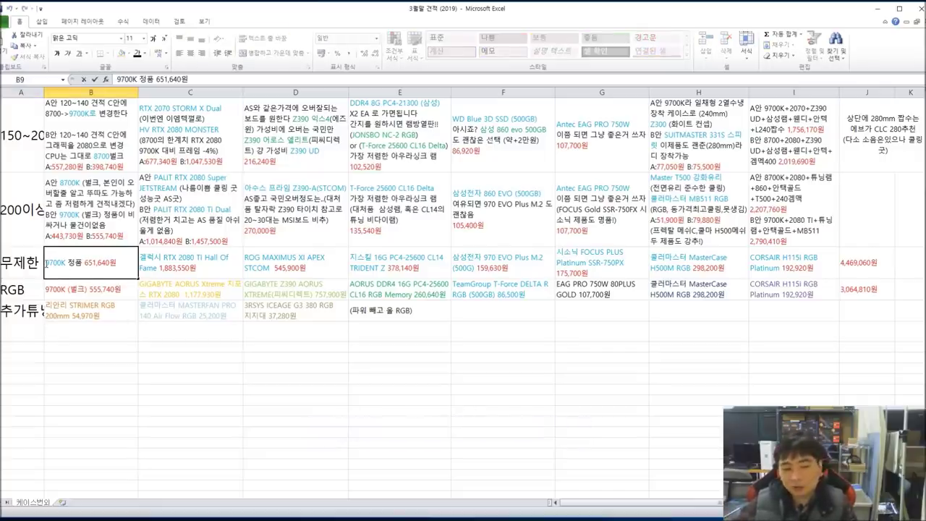
{"action": "left_click_drag", "start_coordinate": [46, 263], "coordinate": [119, 268]}
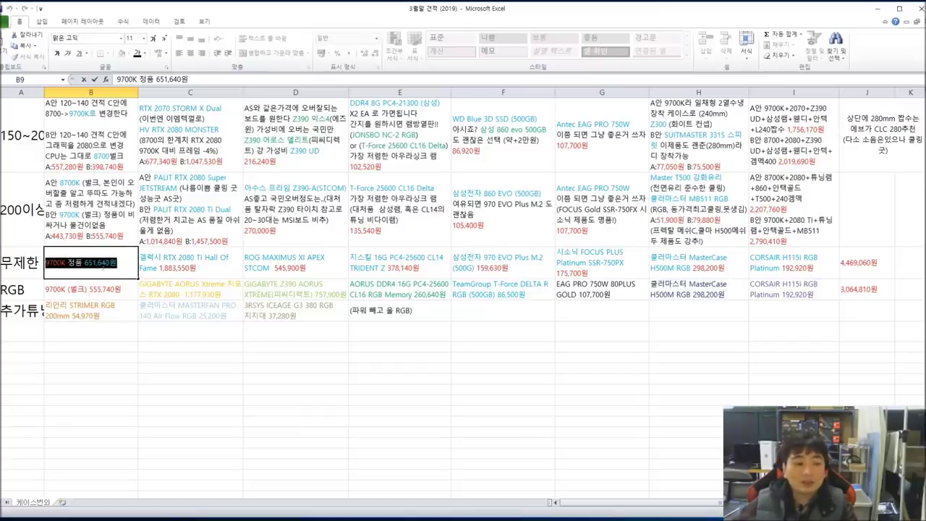
{"action": "left_click", "coordinate": [120, 263]}
Step: Open graphics card cell C9 and highlight "2080 Ti Hall Of Fame" together with its price
{"action": "left_click", "coordinate": [160, 259]}
{"action": "double_click", "coordinate": [178, 262]}
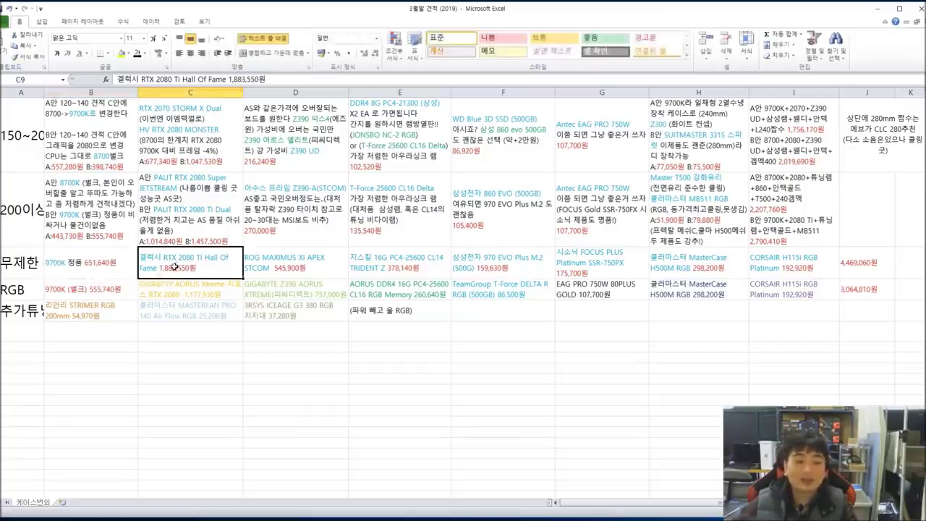
{"action": "left_click_drag", "start_coordinate": [179, 258], "coordinate": [199, 269]}
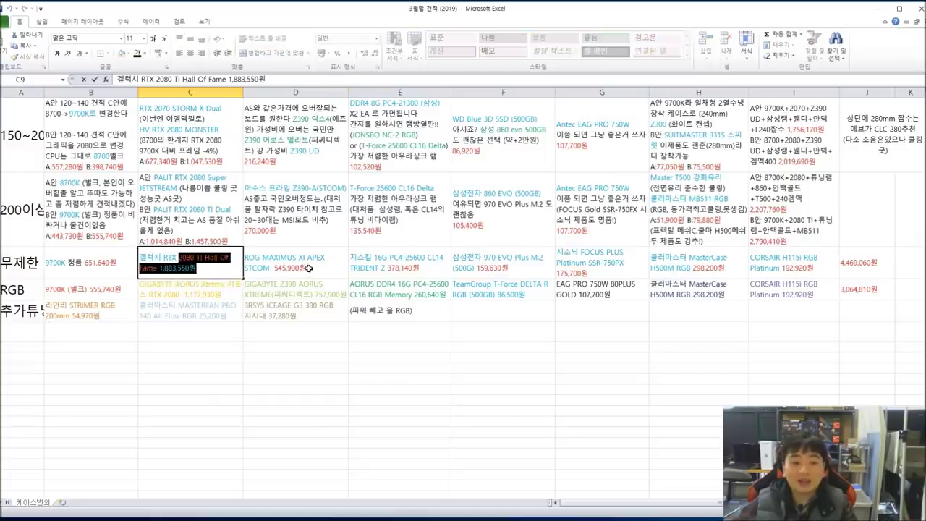
Step: Open motherboard cell D9 and highlight "MAXIMUS XI APEX STCOM" together with its price
{"action": "left_click", "coordinate": [288, 258]}
{"action": "double_click", "coordinate": [270, 257]}
{"action": "left_click_drag", "start_coordinate": [269, 257], "coordinate": [326, 269]}
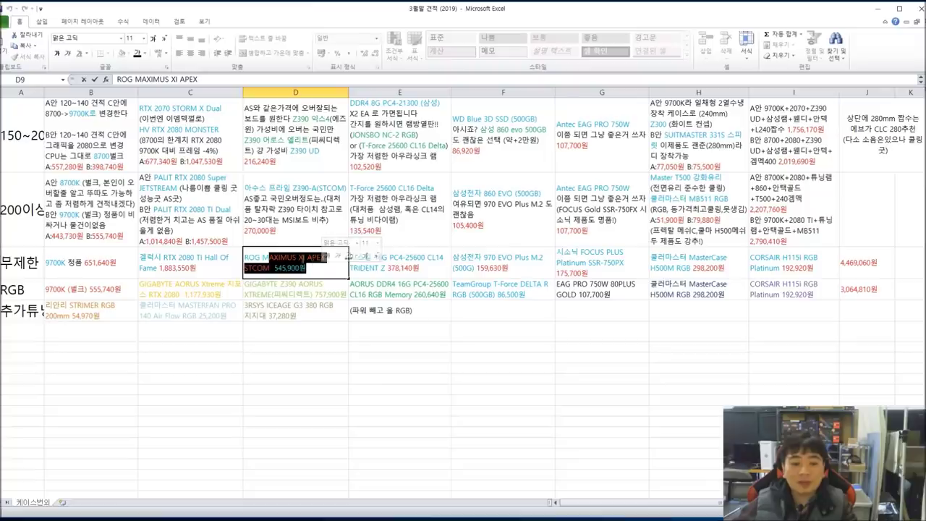
{"action": "left_click", "coordinate": [306, 268]}
{"action": "left_click_drag", "start_coordinate": [266, 256], "coordinate": [336, 269]}
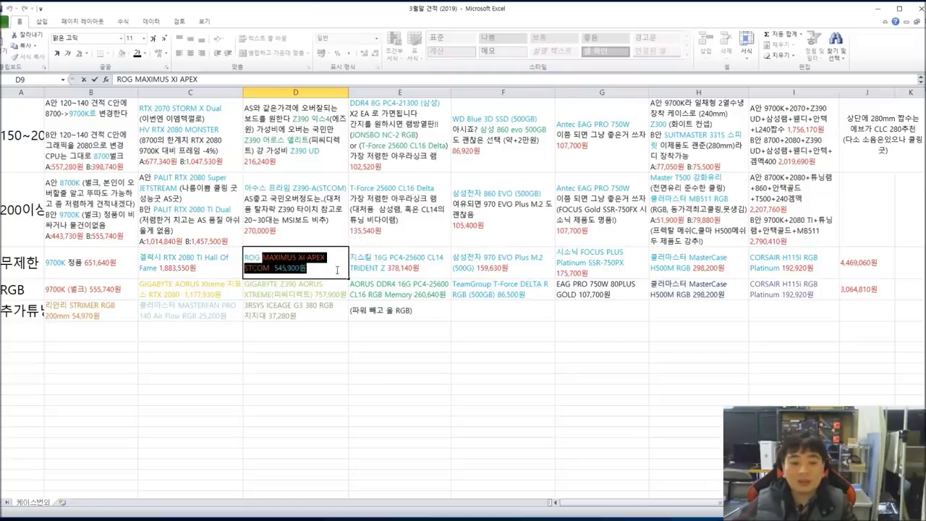
Step: Open RAM cell E9, highlight CL14, and highlight the 16G PC4-25600 CL14 TRIDENT Z text with its price
{"action": "left_click", "coordinate": [420, 268]}
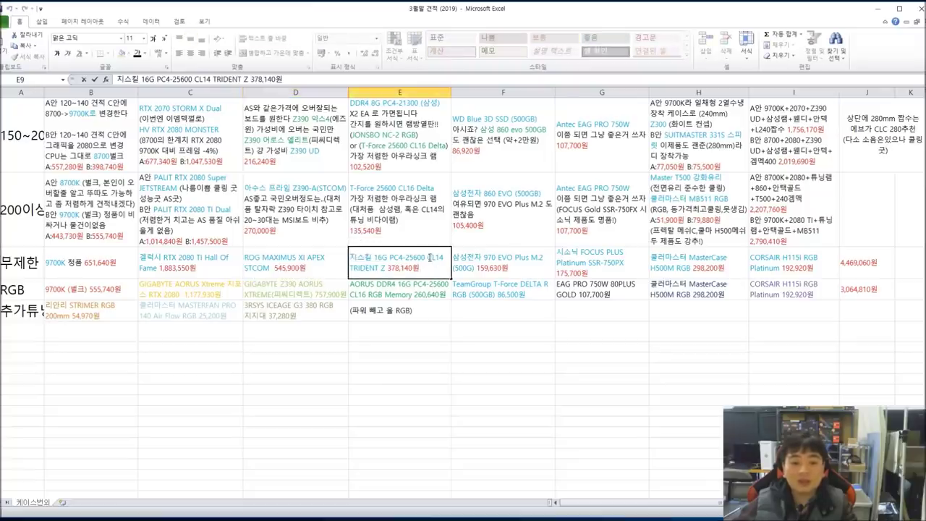
{"action": "double_click", "coordinate": [433, 257]}
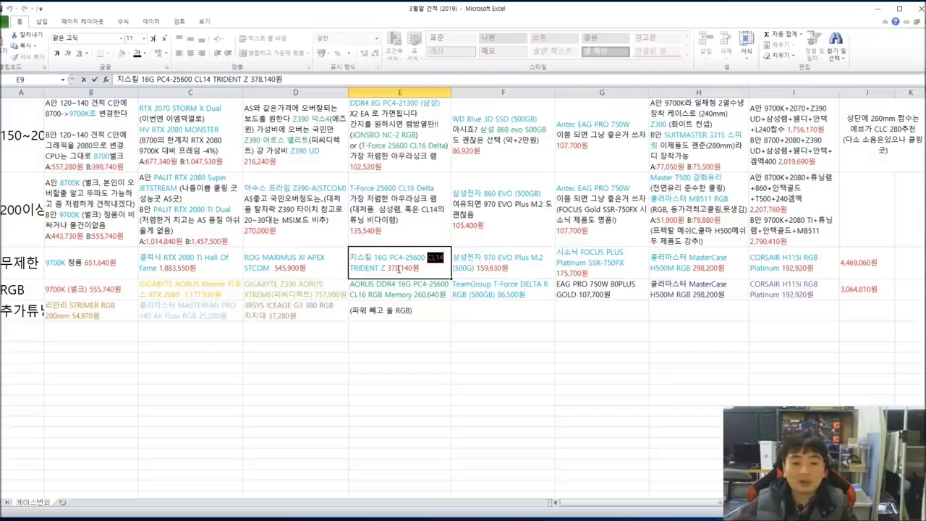
{"action": "left_click_drag", "start_coordinate": [364, 258], "coordinate": [433, 272]}
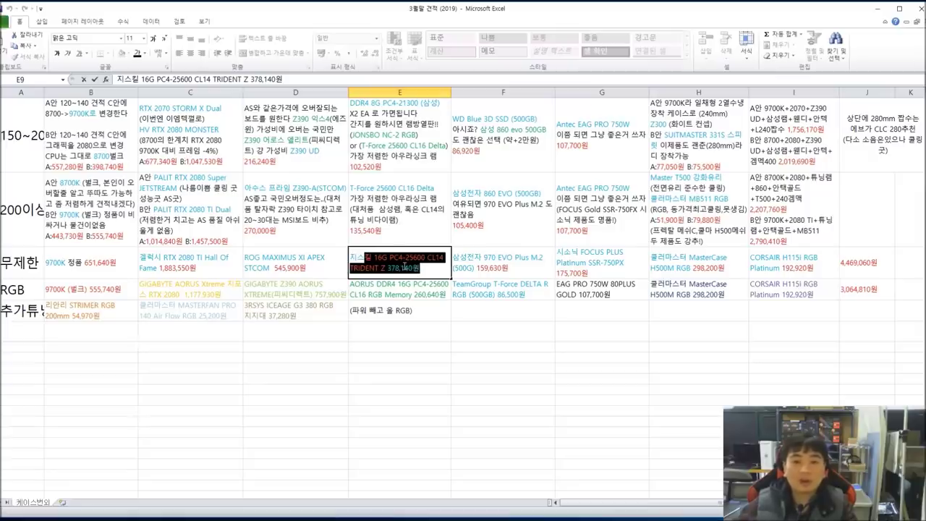
{"action": "left_click", "coordinate": [402, 271]}
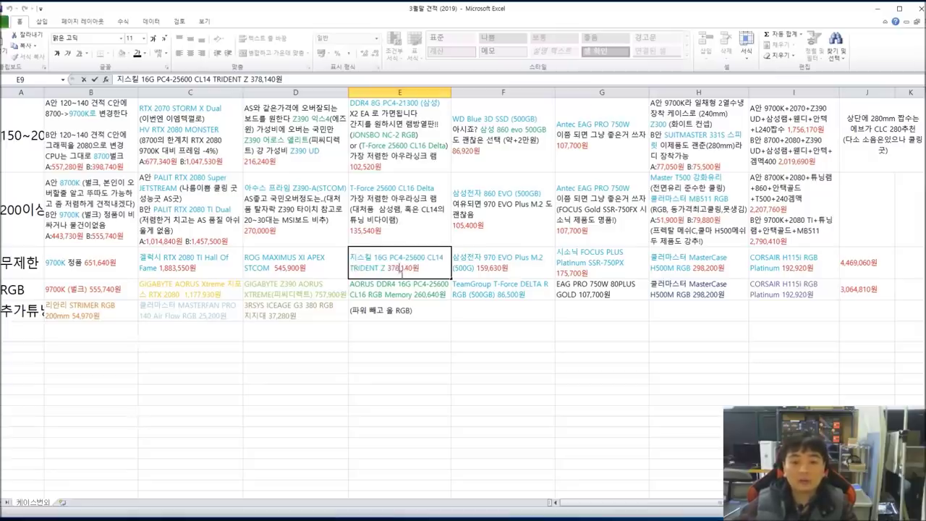
Step: Open SSD cell F9 and go over its 삼성전자 970 EVO Plus M.2 (500G) entry
{"action": "left_click", "coordinate": [455, 258]}
{"action": "left_click_drag", "start_coordinate": [456, 257], "coordinate": [519, 273]}
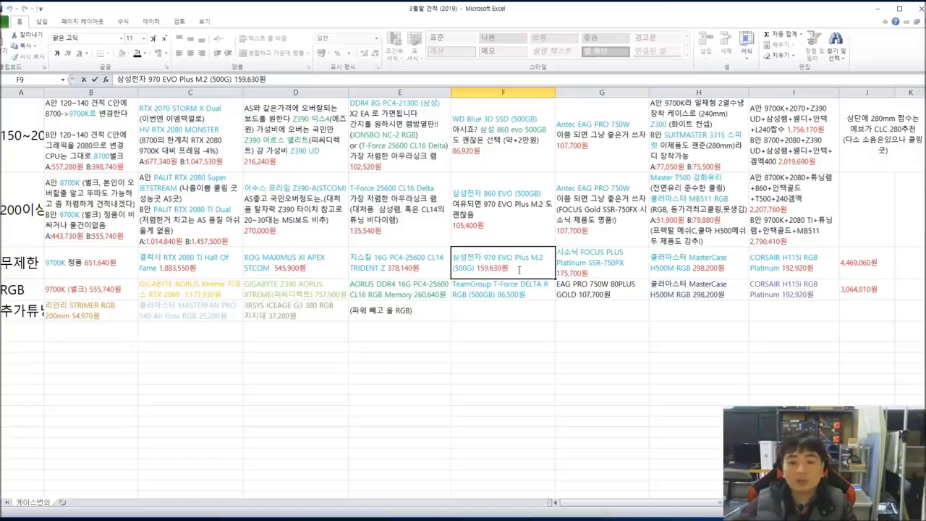
{"action": "mouse_move", "coordinate": [519, 270]}
{"action": "left_mouse_down"}
{"action": "mouse_move", "coordinate": [453, 257]}
{"action": "mouse_move", "coordinate": [510, 270]}
{"action": "left_mouse_up"}
{"action": "left_click", "coordinate": [508, 270]}
Step: Open power supply cell G9 and highlight the complete 시소닉 FOCUS PLUS Platinum SSR-750PX entry with its price
{"action": "left_click", "coordinate": [595, 271]}
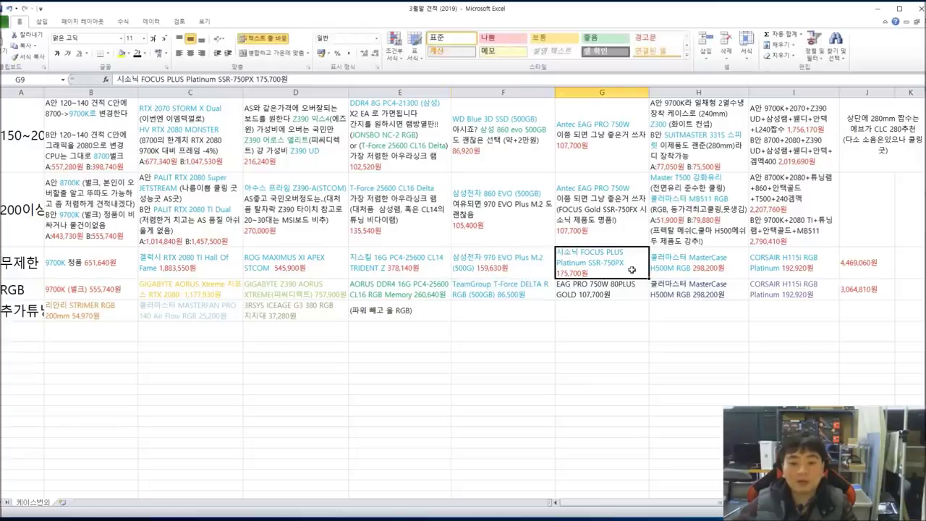
{"action": "double_click", "coordinate": [612, 268]}
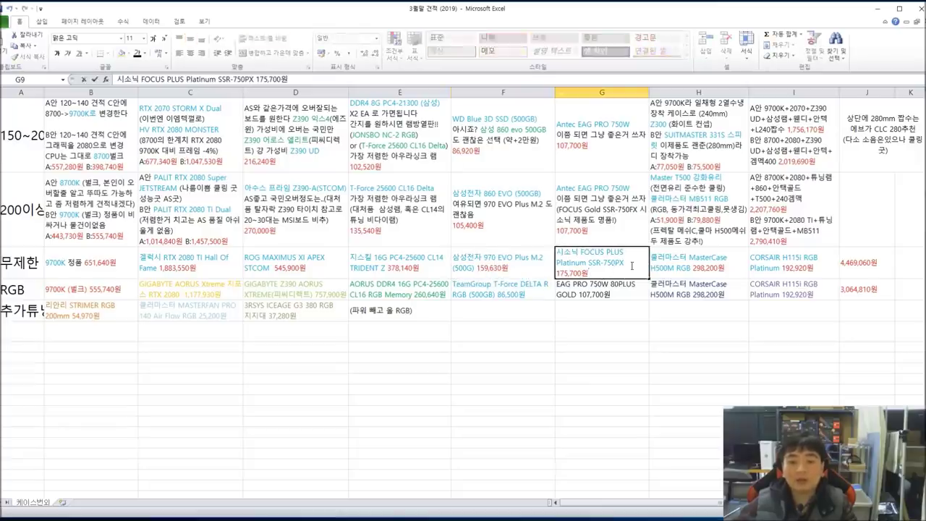
{"action": "left_click_drag", "start_coordinate": [612, 268], "coordinate": [543, 248]}
{"action": "left_click_drag", "start_coordinate": [608, 272], "coordinate": [543, 249]}
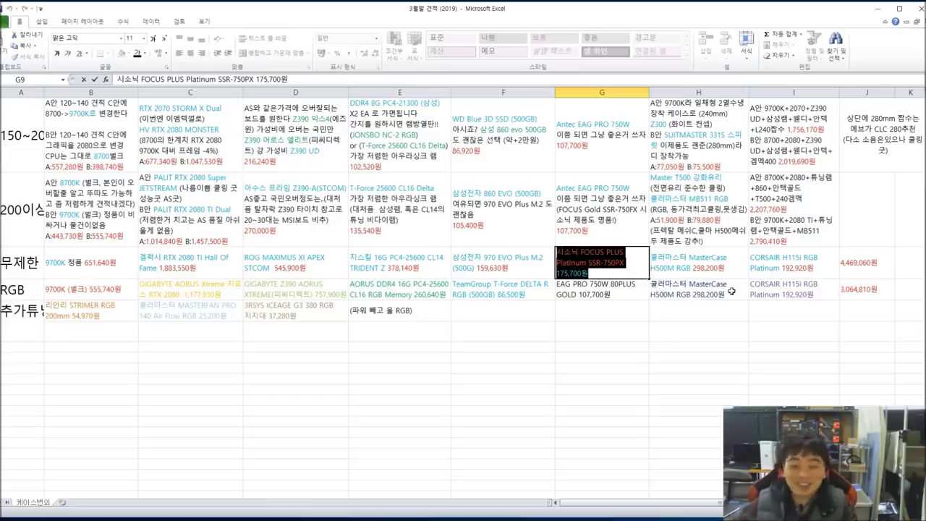
Step: From case cell H9, close the MasterCase H500 RGB product page and open the MasterCase H500M RGB page in Chrome
{"action": "left_click", "coordinate": [716, 269]}
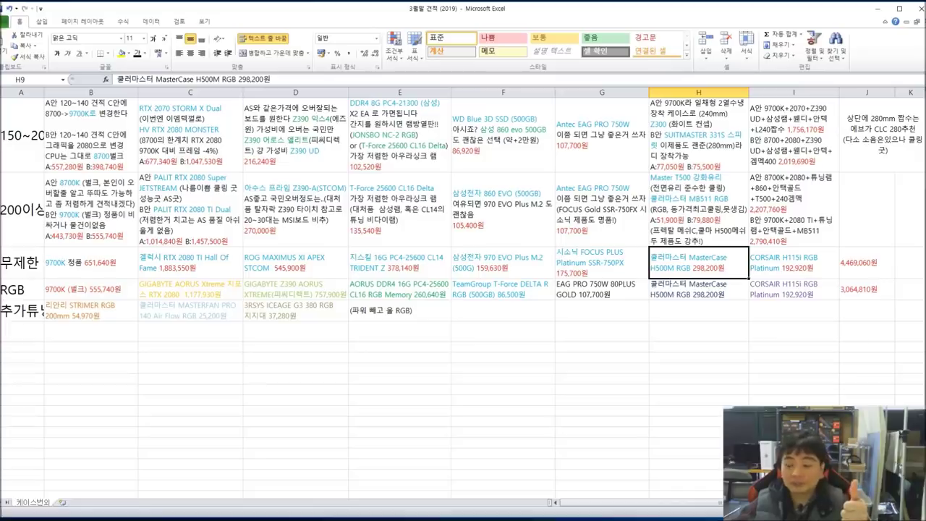
{"action": "left_click", "coordinate": [688, 262]}
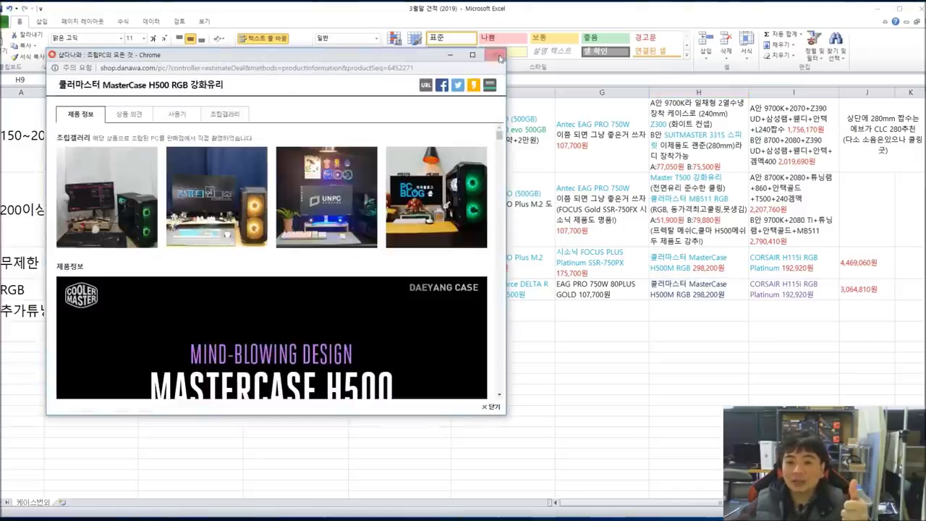
{"action": "left_click", "coordinate": [498, 56]}
{"action": "left_click", "coordinate": [688, 262]}
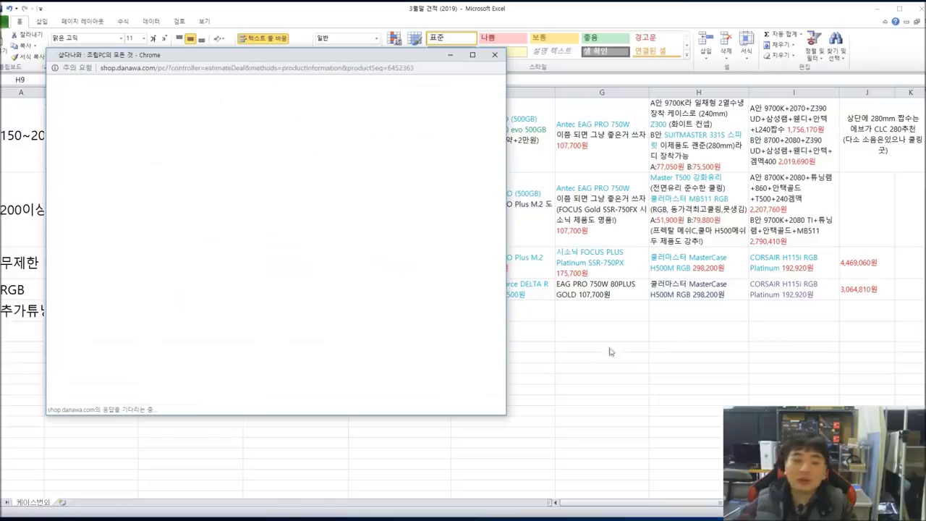
Step: Examine the MasterCase H500M RGB page's description and product photos, covering the front fans, top panel and glass side window
{"action": "scroll", "coordinate": [368, 236], "scroll_direction": "down", "scroll_amount": 2}
{"action": "scroll", "coordinate": [366, 234], "scroll_direction": "down", "scroll_amount": 3}
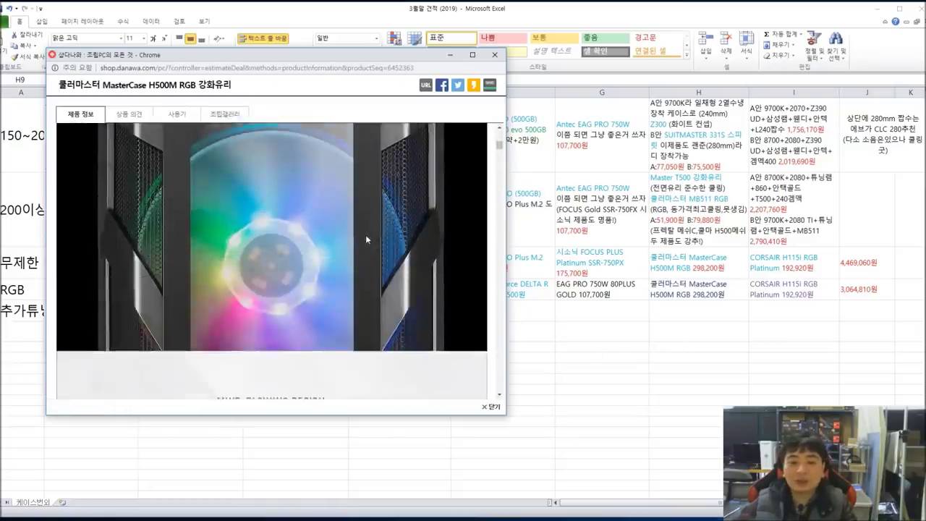
{"action": "scroll", "coordinate": [251, 234], "scroll_direction": "up", "scroll_amount": 3}
{"action": "scroll", "coordinate": [341, 155], "scroll_direction": "down", "scroll_amount": 5}
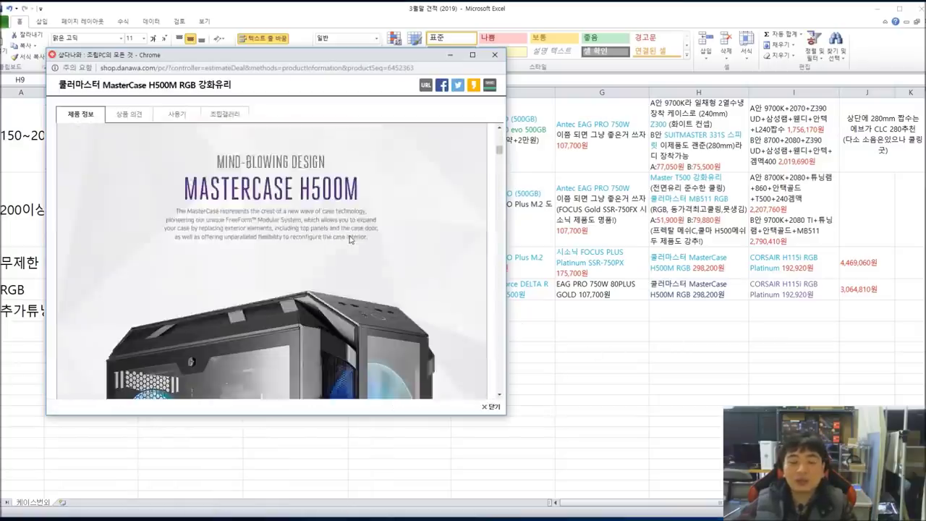
{"action": "scroll", "coordinate": [406, 290], "scroll_direction": "down", "scroll_amount": 3}
{"action": "scroll", "coordinate": [407, 295], "scroll_direction": "up", "scroll_amount": 2}
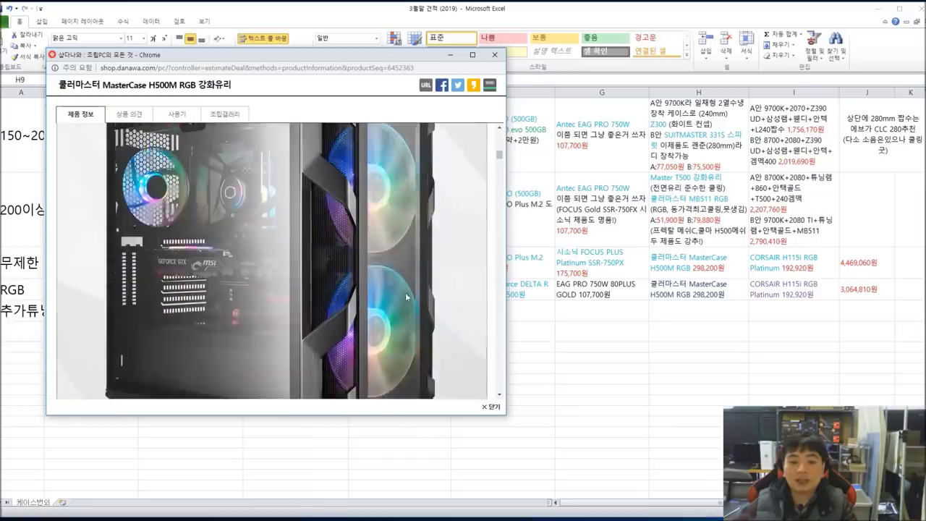
{"action": "scroll", "coordinate": [407, 301], "scroll_direction": "up", "scroll_amount": 2}
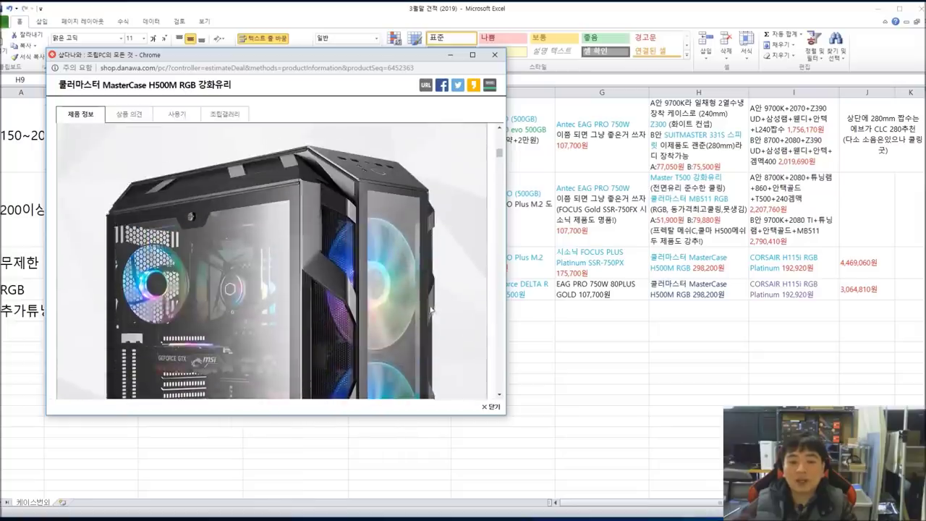
{"action": "scroll", "coordinate": [431, 310], "scroll_direction": "down", "scroll_amount": 2}
{"action": "scroll", "coordinate": [412, 308], "scroll_direction": "up", "scroll_amount": 2}
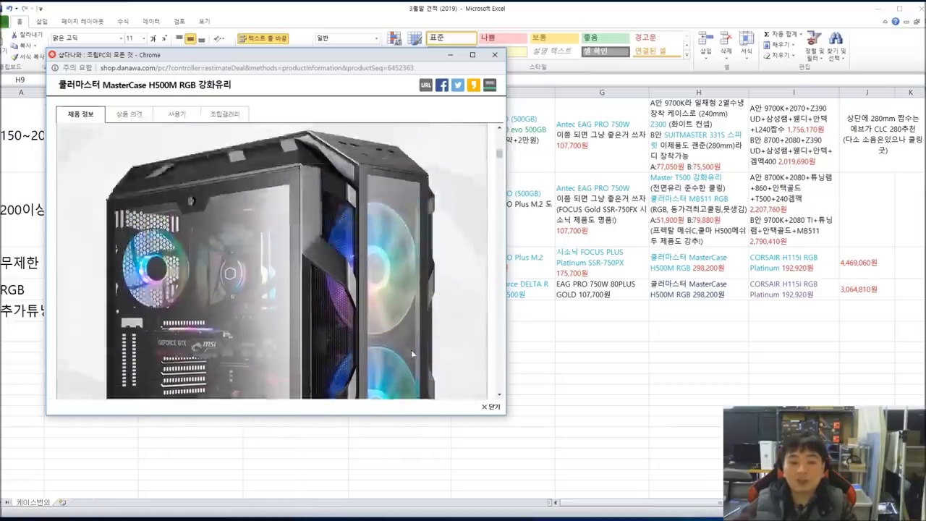
{"action": "scroll", "coordinate": [413, 308], "scroll_direction": "down", "scroll_amount": 1}
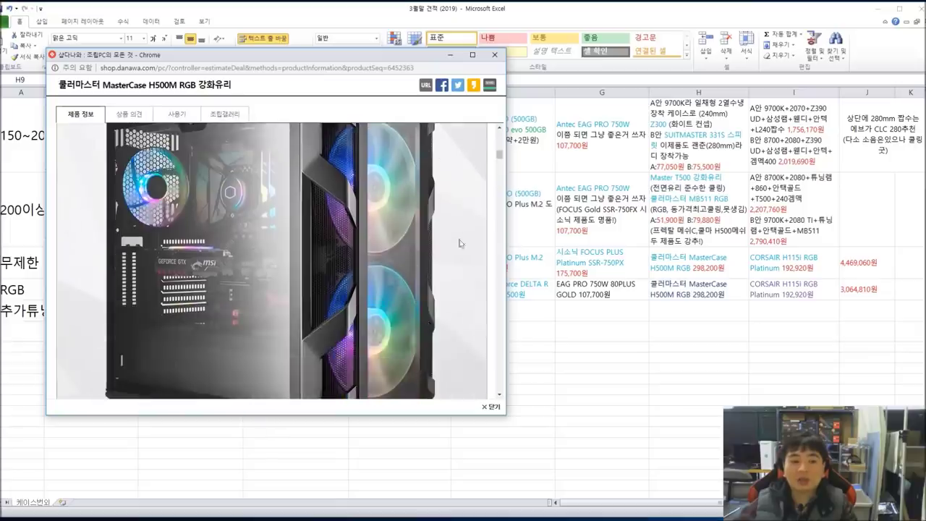
{"action": "scroll", "coordinate": [156, 182], "scroll_direction": "up", "scroll_amount": 1}
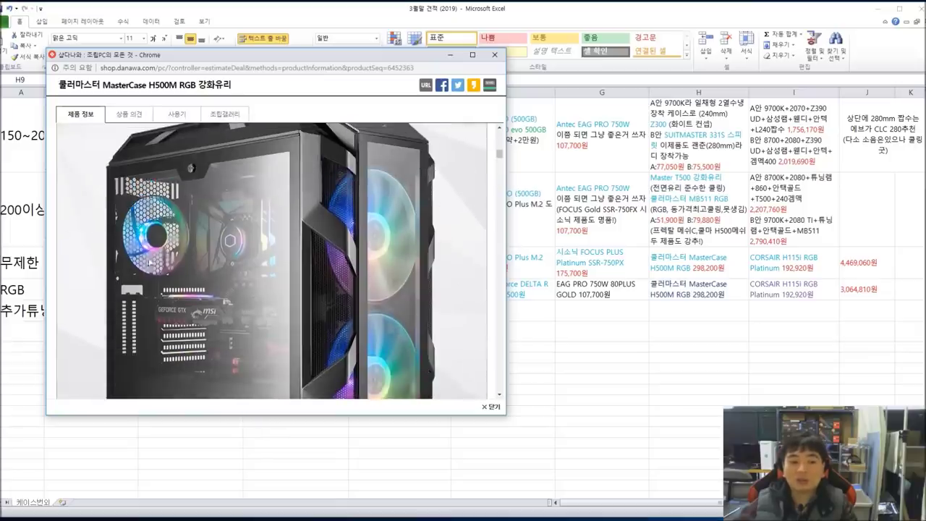
{"action": "scroll", "coordinate": [264, 226], "scroll_direction": "up", "scroll_amount": 2}
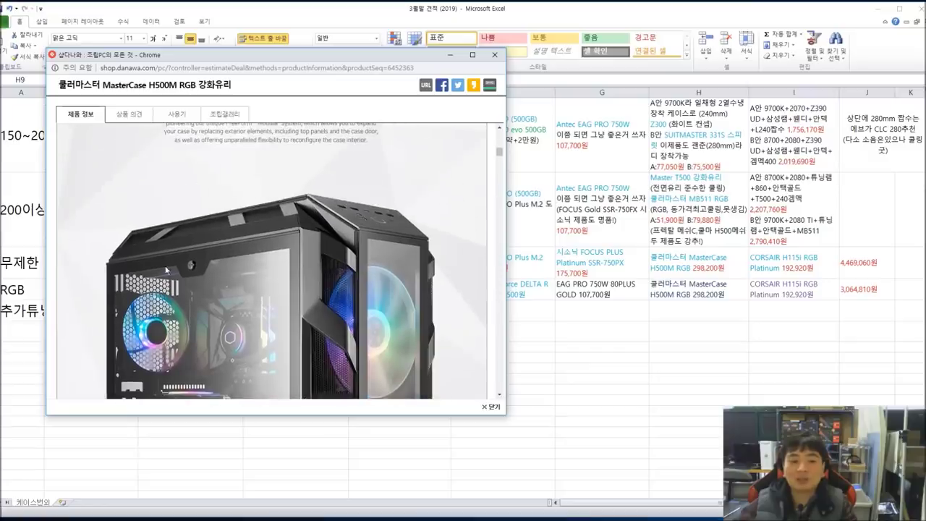
{"action": "scroll", "coordinate": [222, 263], "scroll_direction": "down", "scroll_amount": 1}
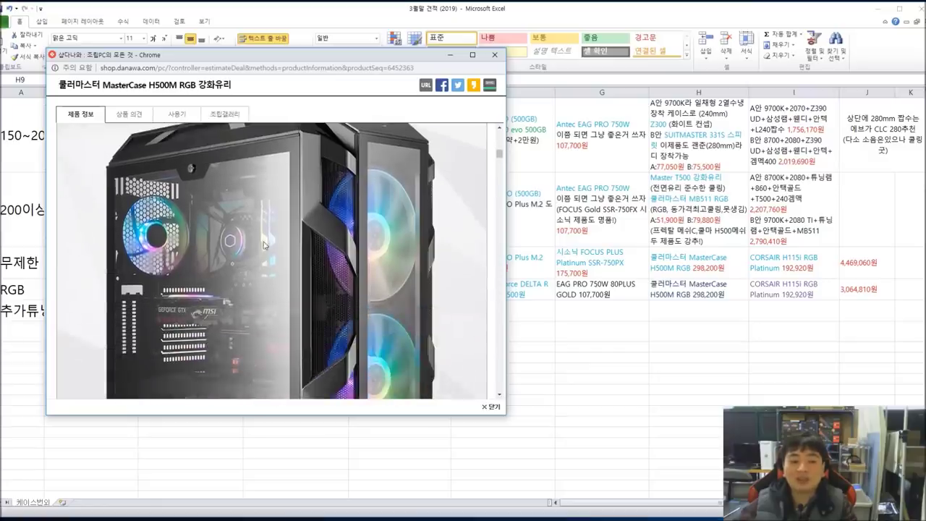
Step: View the lower part of the MasterCase H500M photo and the red note about the front panels beneath it
{"action": "scroll", "coordinate": [109, 253], "scroll_direction": "up", "scroll_amount": 1}
{"action": "scroll", "coordinate": [423, 295], "scroll_direction": "down", "scroll_amount": 4}
{"action": "scroll", "coordinate": [427, 297], "scroll_direction": "down", "scroll_amount": 3}
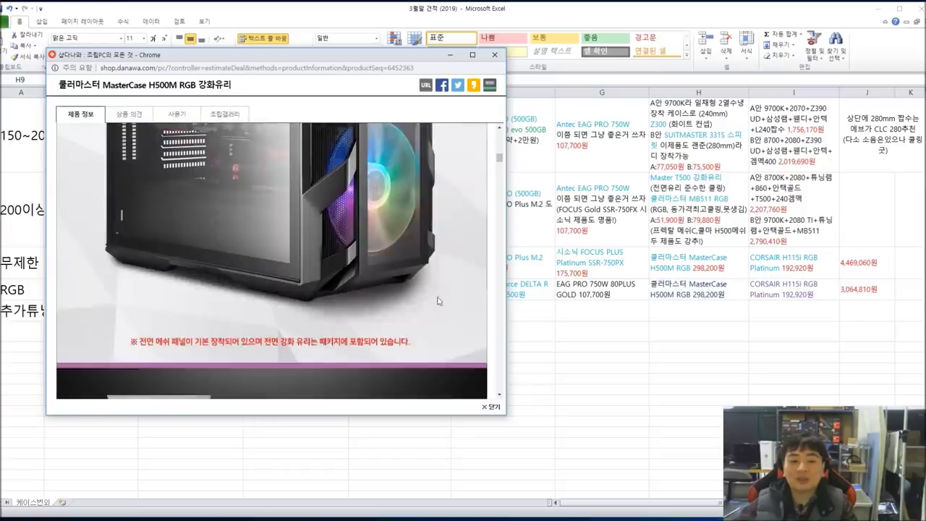
Step: Review the MasterCase H500M RGB page's product photos down to the lit system build, and close the page
{"action": "scroll", "coordinate": [408, 268], "scroll_direction": "up", "scroll_amount": 3}
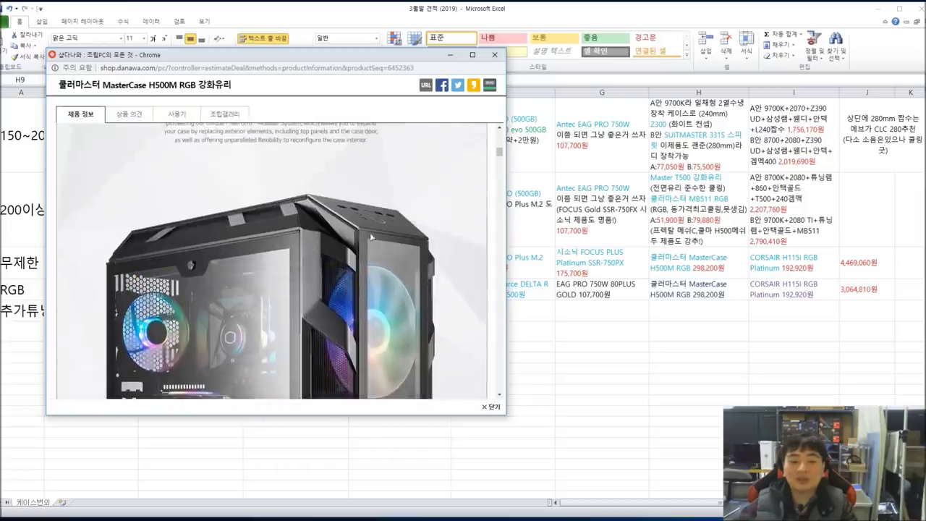
{"action": "scroll", "coordinate": [371, 236], "scroll_direction": "down", "scroll_amount": 3}
{"action": "scroll", "coordinate": [148, 298], "scroll_direction": "up", "scroll_amount": 5}
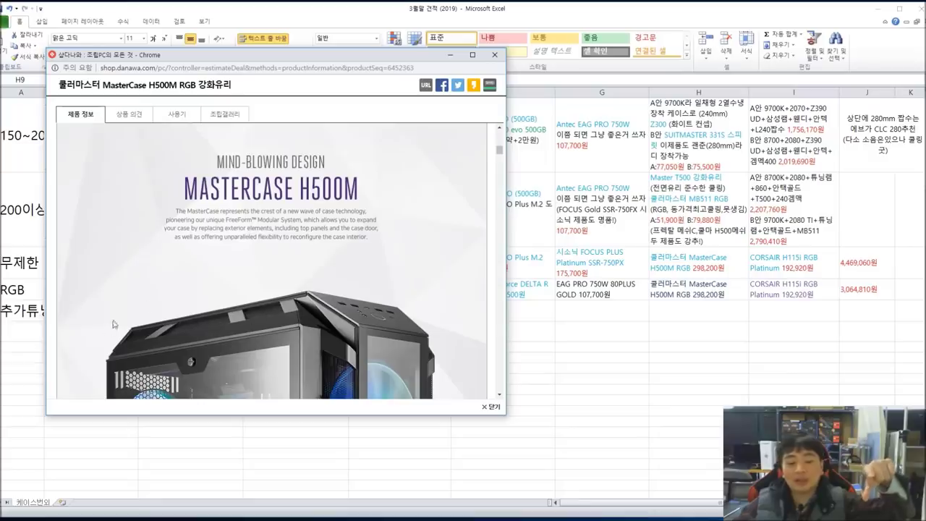
{"action": "scroll", "coordinate": [366, 311], "scroll_direction": "down", "scroll_amount": 7}
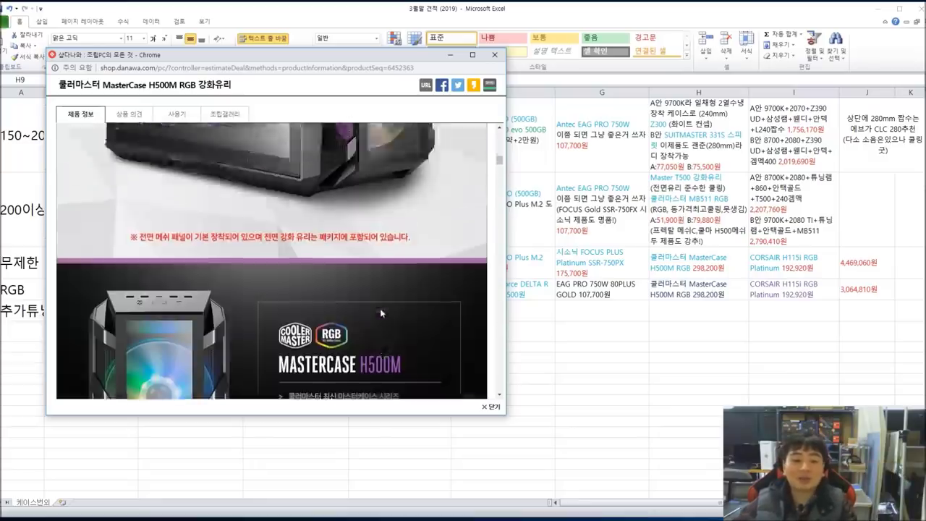
{"action": "scroll", "coordinate": [382, 313], "scroll_direction": "down", "scroll_amount": 8}
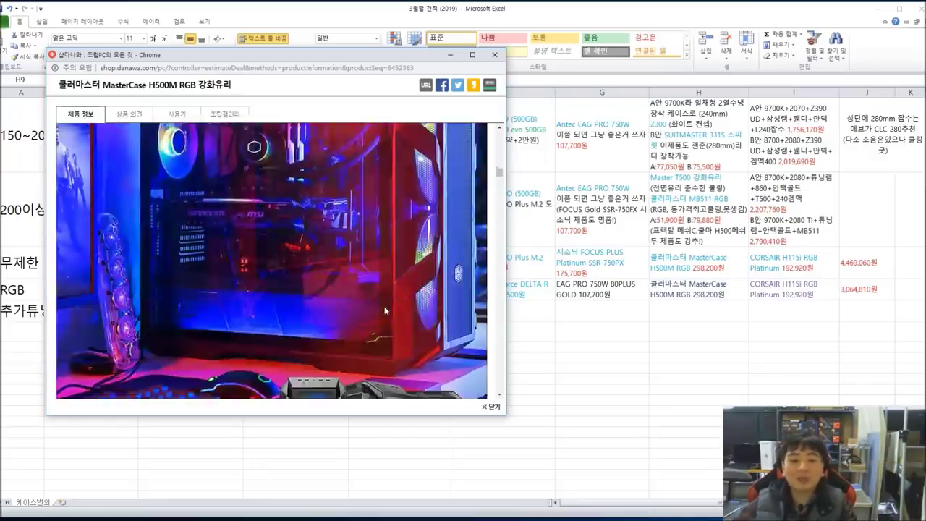
{"action": "scroll", "coordinate": [387, 302], "scroll_direction": "up", "scroll_amount": 4}
{"action": "left_click", "coordinate": [494, 54]}
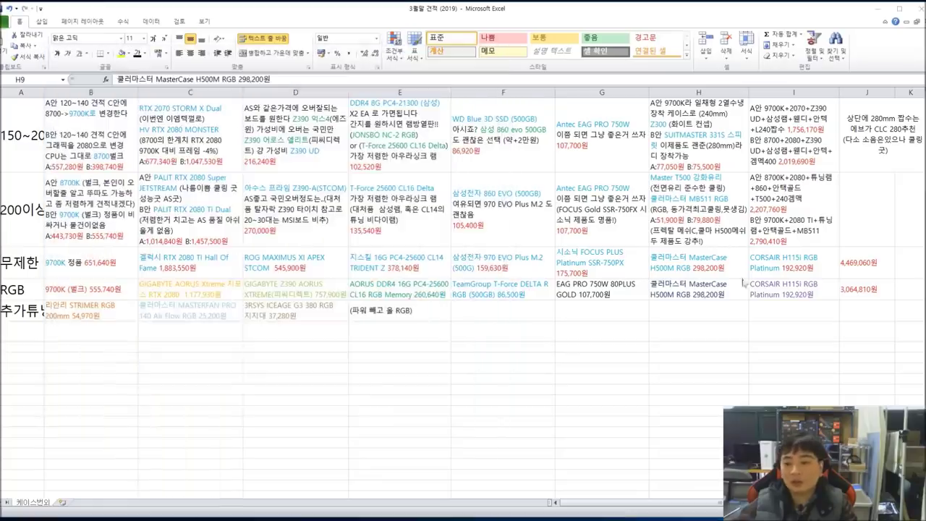
Step: Open cooler cell I9 and highlight the complete CORSAIR H115I RGB Platinum entry with its price
{"action": "left_click", "coordinate": [787, 258]}
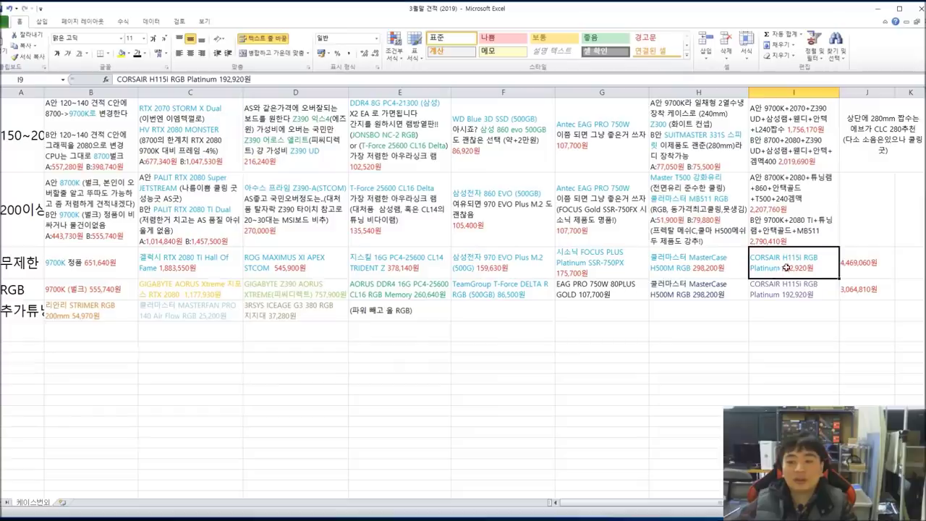
{"action": "double_click", "coordinate": [791, 266]}
{"action": "left_click_drag", "start_coordinate": [778, 256], "coordinate": [817, 272]}
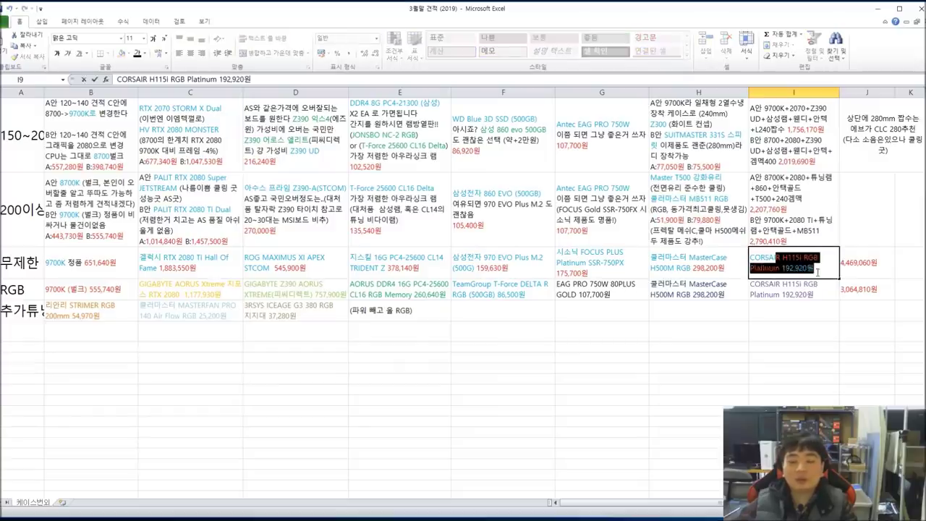
{"action": "left_click_drag", "start_coordinate": [750, 258], "coordinate": [814, 275]}
{"action": "left_click", "coordinate": [820, 272]}
{"action": "left_click", "coordinate": [771, 269]}
Step: Select the 무제한 row's total in J9 and its full range B9:J9, and clear the selection on an empty cell
{"action": "left_click", "coordinate": [880, 272]}
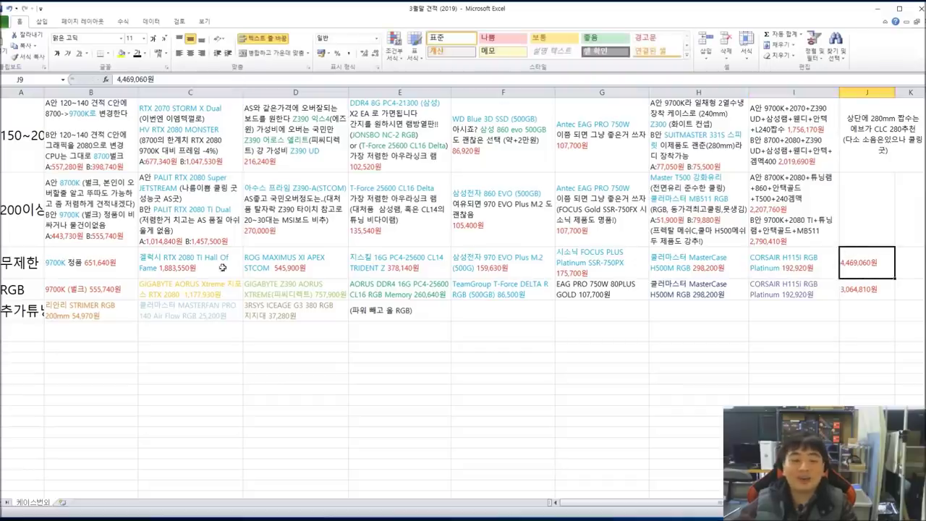
{"action": "left_click_drag", "start_coordinate": [80, 264], "coordinate": [859, 270]}
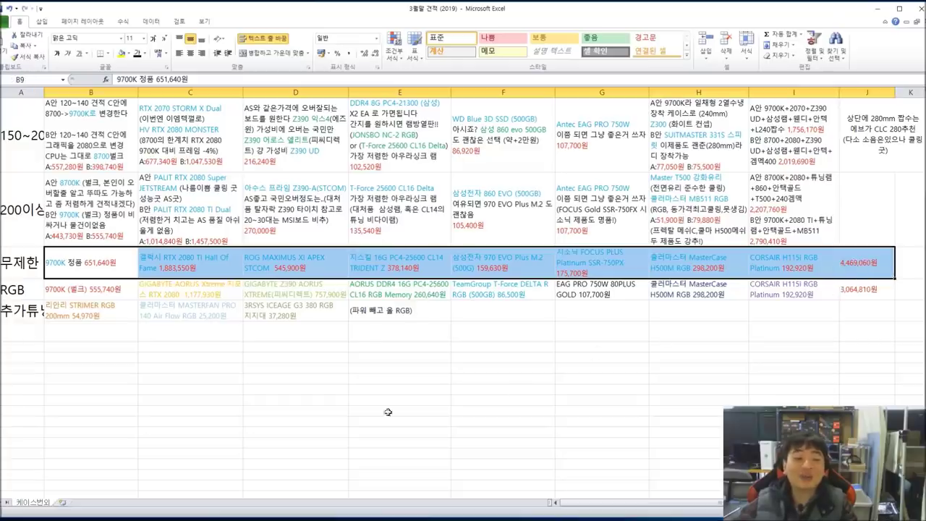
{"action": "left_click", "coordinate": [216, 391]}
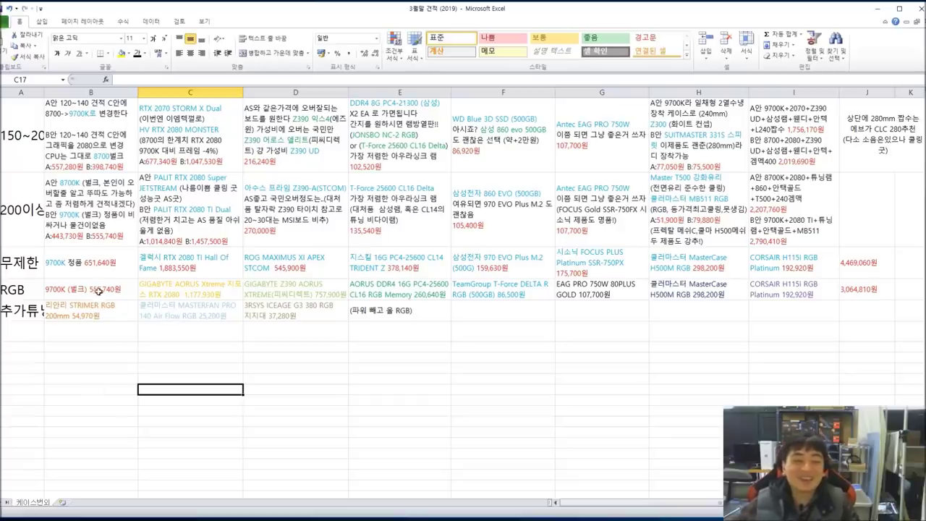
Step: Select the RGB row's CPU and graphics card cells, and view the linked GIGABYTE Z390 AORUS XTREME motherboard page before closing it
{"action": "left_click", "coordinate": [99, 290]}
{"action": "left_click", "coordinate": [201, 297]}
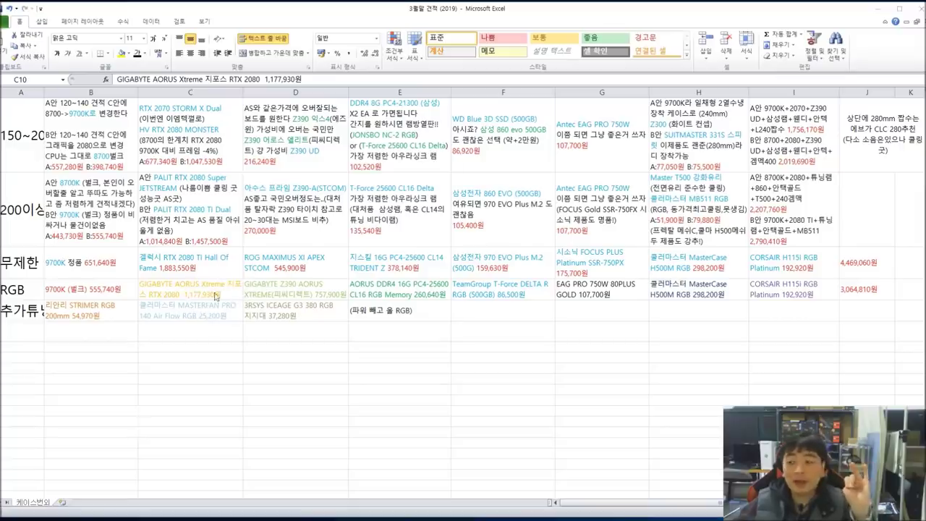
{"action": "left_click", "coordinate": [295, 284]}
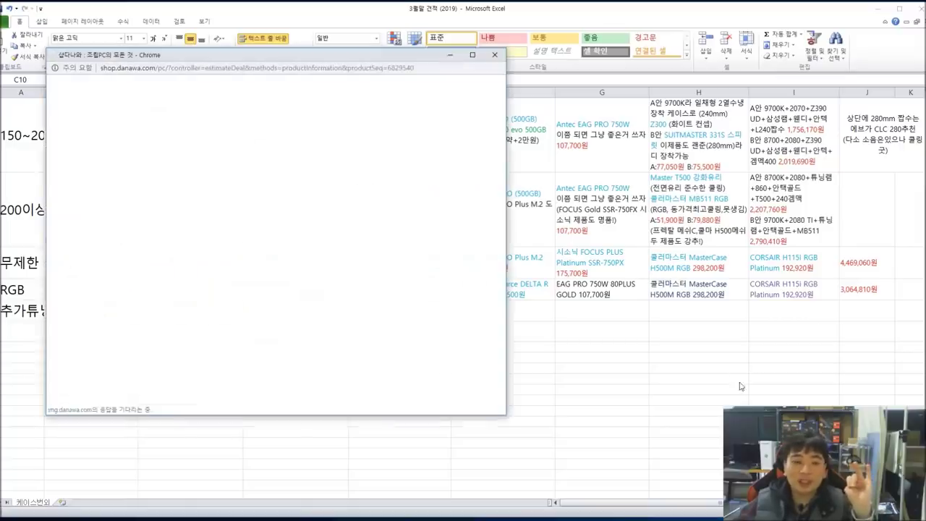
{"action": "scroll", "coordinate": [528, 217], "scroll_direction": "down", "scroll_amount": 7}
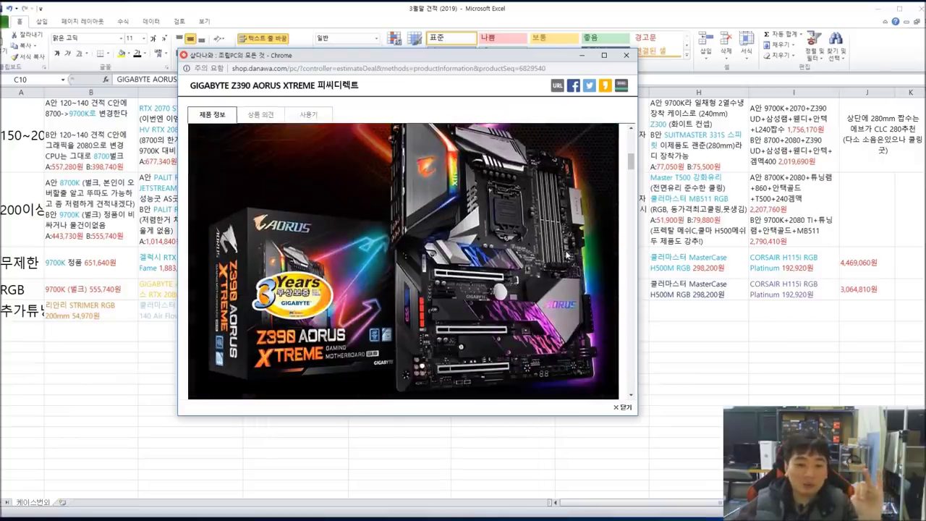
{"action": "scroll", "coordinate": [553, 303], "scroll_direction": "up", "scroll_amount": 2}
{"action": "scroll", "coordinate": [552, 299], "scroll_direction": "down", "scroll_amount": 2}
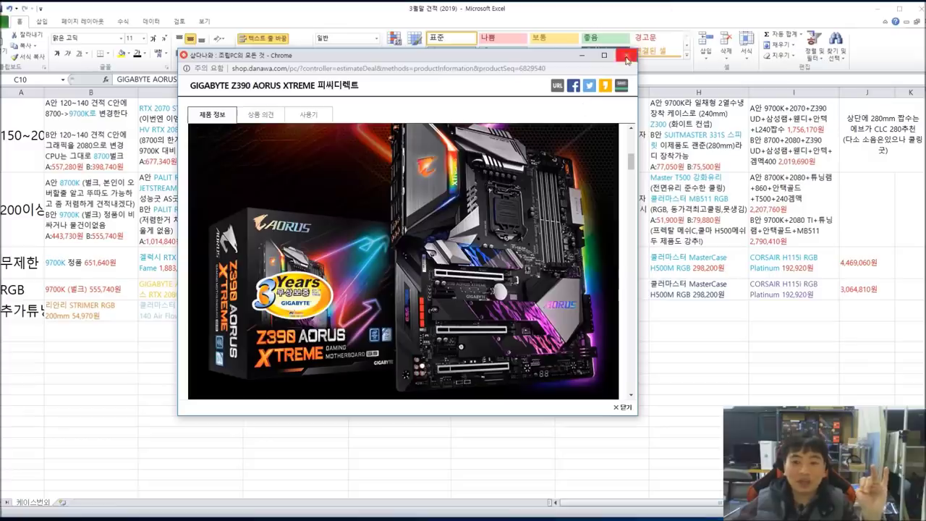
{"action": "left_click", "coordinate": [626, 55]}
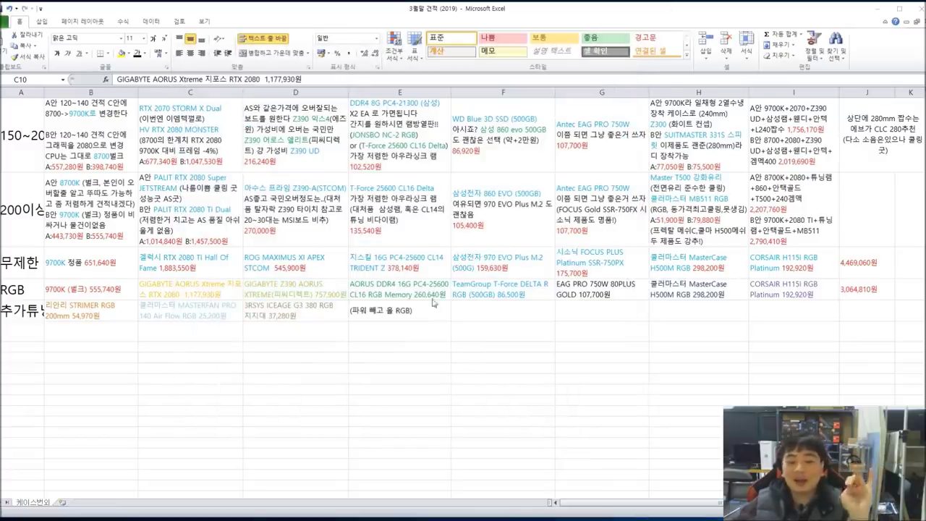
Step: Open the RGB row's AORUS DDR4 16G memory page, examine its lighting and kit photos, and close it
{"action": "left_click", "coordinate": [400, 284]}
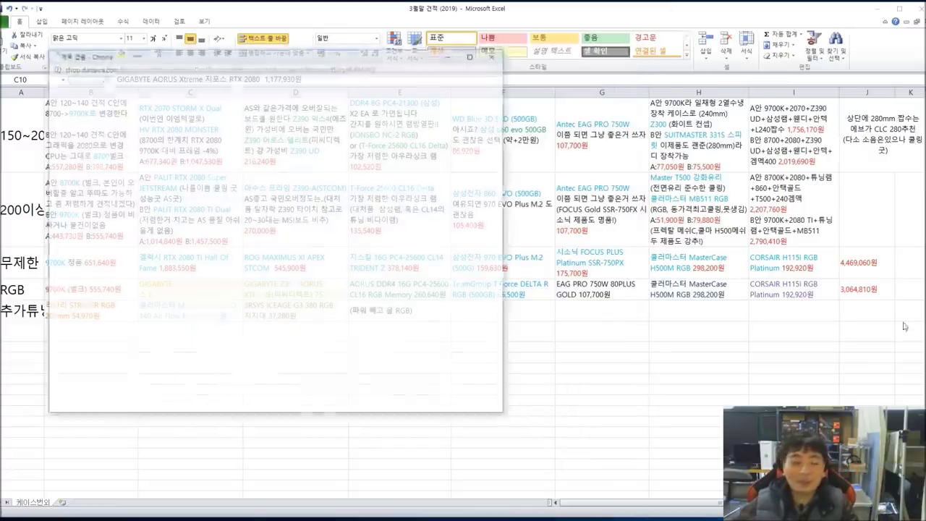
{"action": "scroll", "coordinate": [538, 252], "scroll_direction": "down", "scroll_amount": 5}
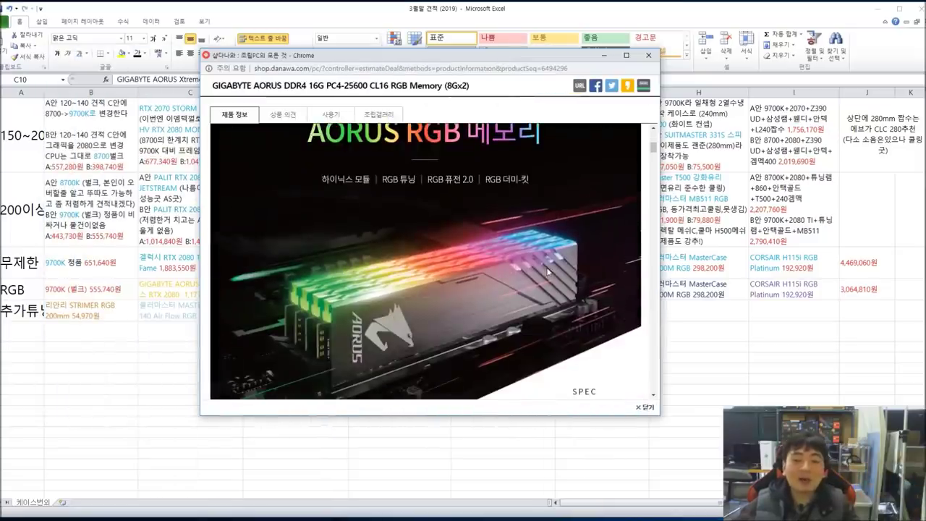
{"action": "scroll", "coordinate": [548, 271], "scroll_direction": "up", "scroll_amount": 2}
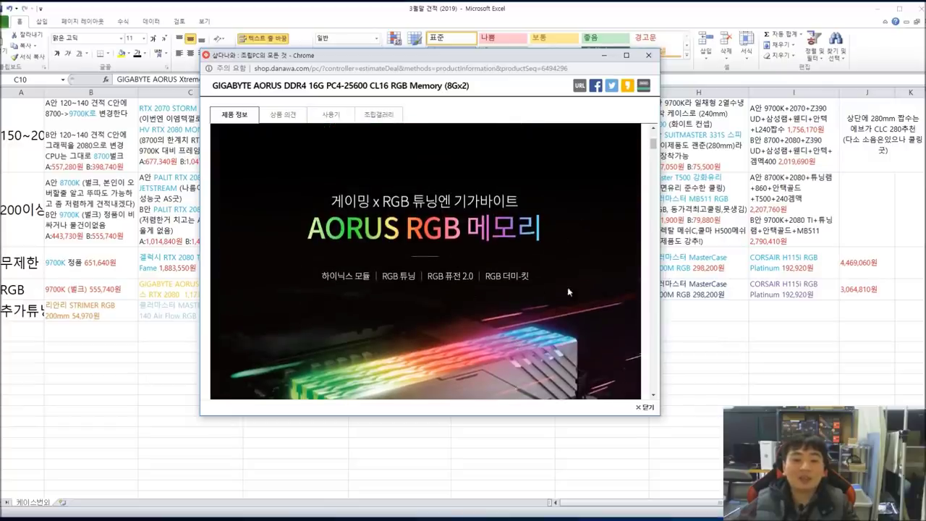
{"action": "scroll", "coordinate": [470, 304], "scroll_direction": "down", "scroll_amount": 2}
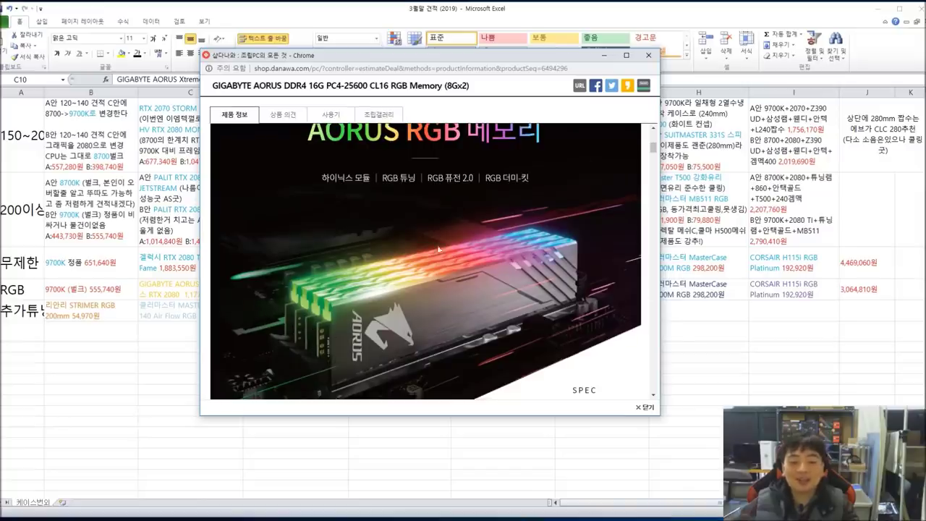
{"action": "scroll", "coordinate": [536, 241], "scroll_direction": "down", "scroll_amount": 10}
{"action": "scroll", "coordinate": [519, 245], "scroll_direction": "up", "scroll_amount": 2}
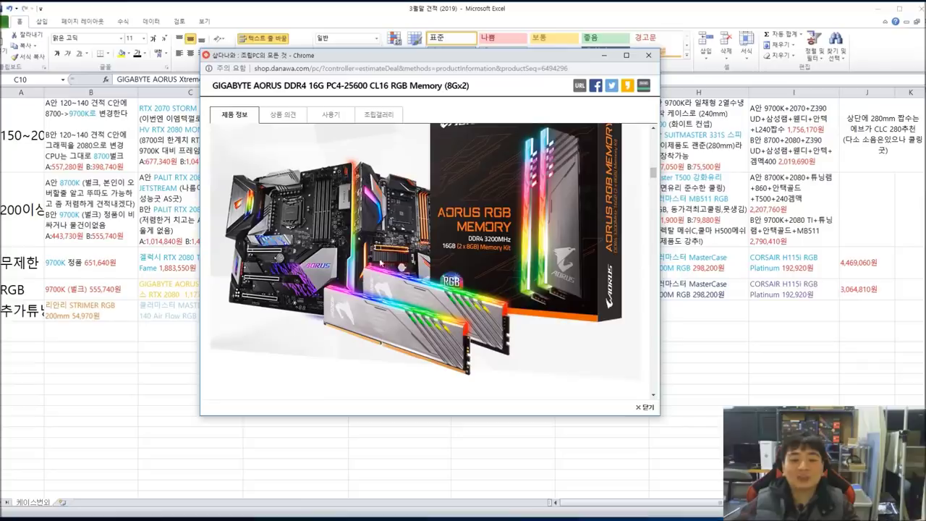
{"action": "left_click", "coordinate": [649, 55]}
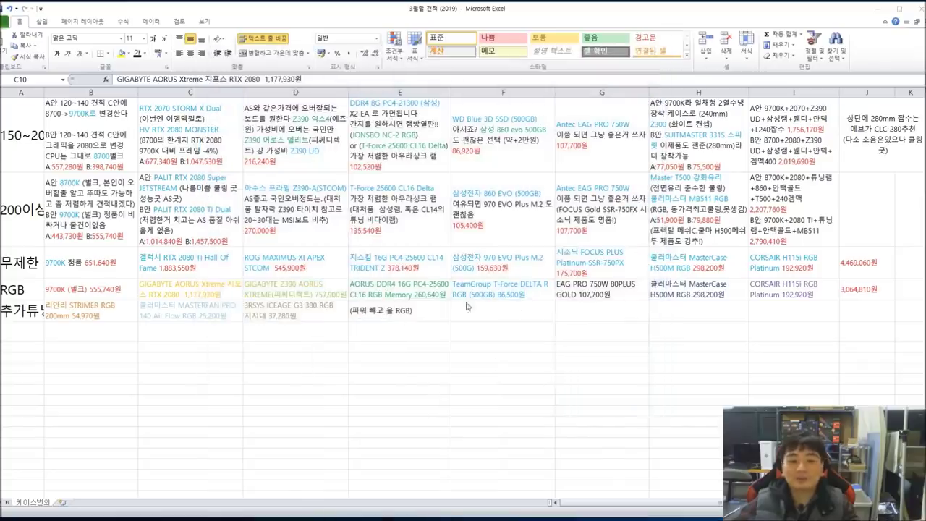
Step: Open the TeamGroup T-Force DELTA R RGB (500GB) page from cell F10 and examine the photos of the black and white SSDs
{"action": "left_click", "coordinate": [506, 299]}
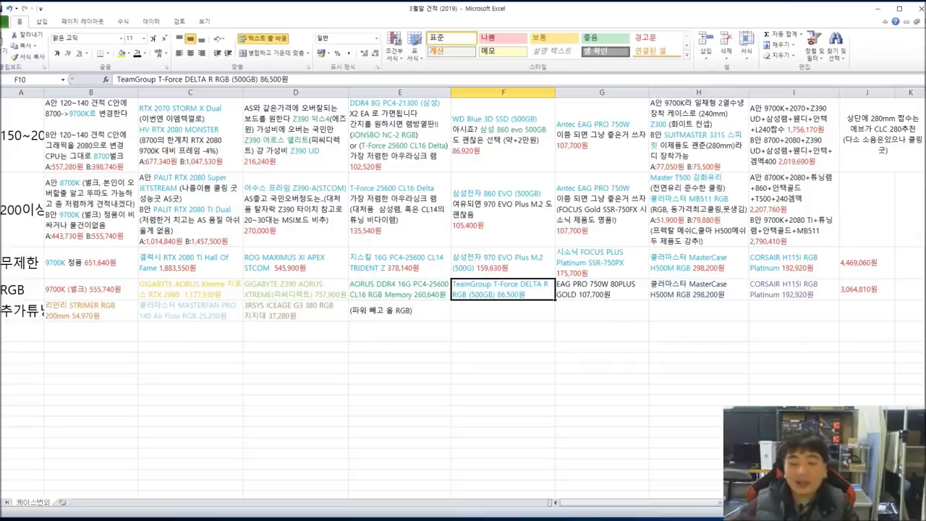
{"action": "left_click", "coordinate": [467, 290]}
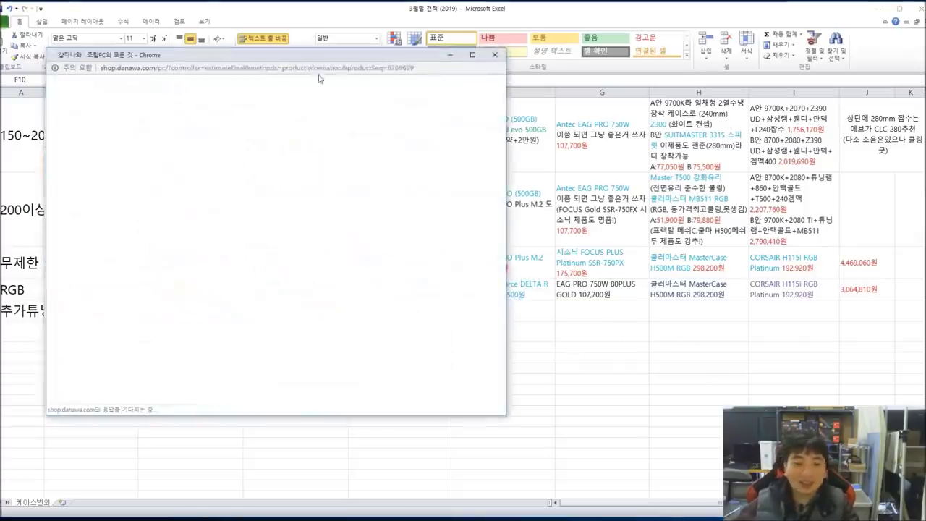
{"action": "scroll", "coordinate": [463, 282], "scroll_direction": "down", "scroll_amount": 4}
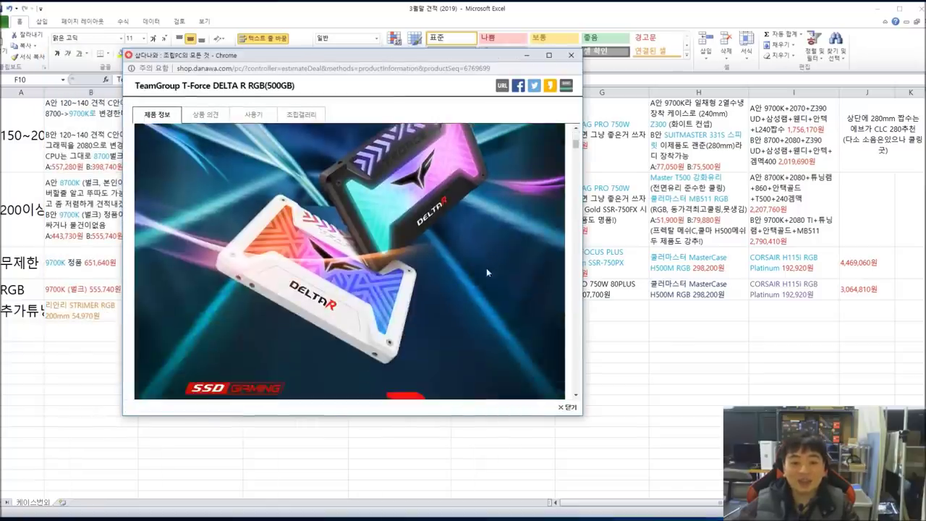
{"action": "scroll", "coordinate": [487, 272], "scroll_direction": "up", "scroll_amount": 3}
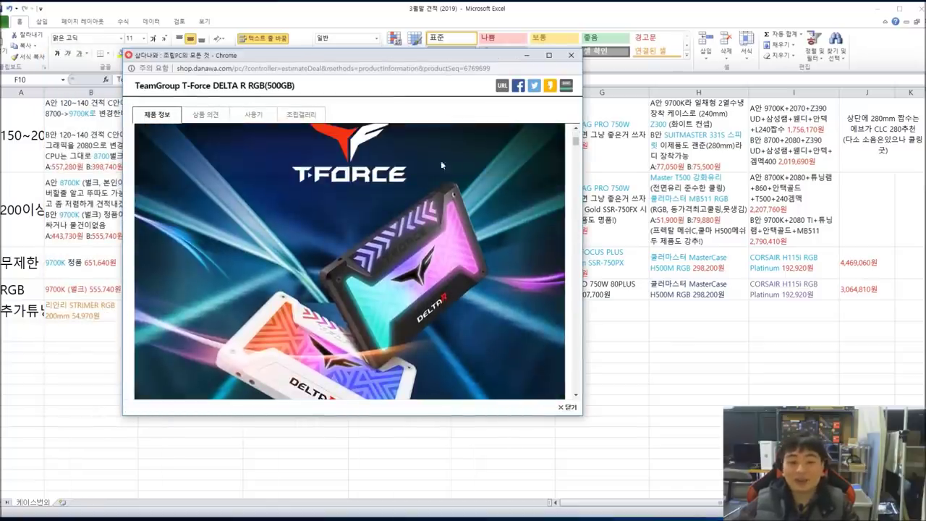
{"action": "scroll", "coordinate": [466, 270], "scroll_direction": "up", "scroll_amount": 3}
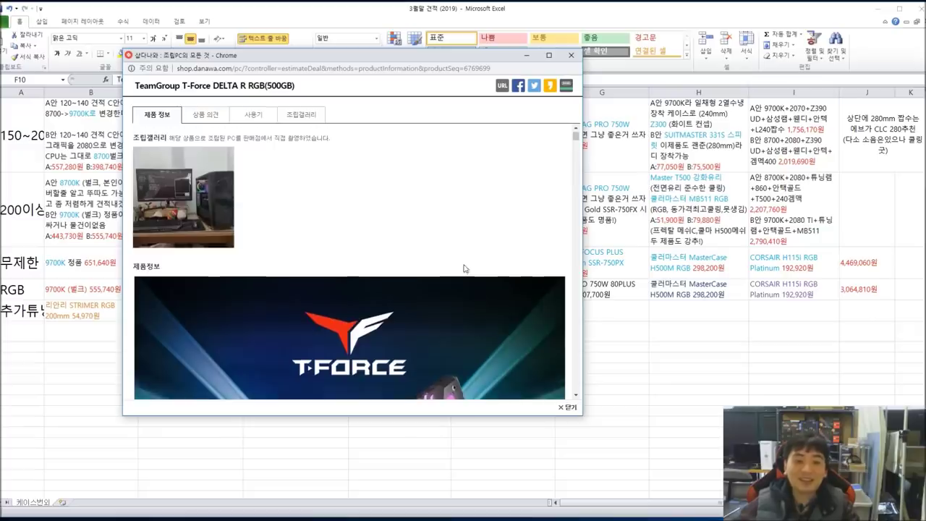
{"action": "scroll", "coordinate": [464, 268], "scroll_direction": "down", "scroll_amount": 6}
{"action": "scroll", "coordinate": [464, 270], "scroll_direction": "up", "scroll_amount": 3}
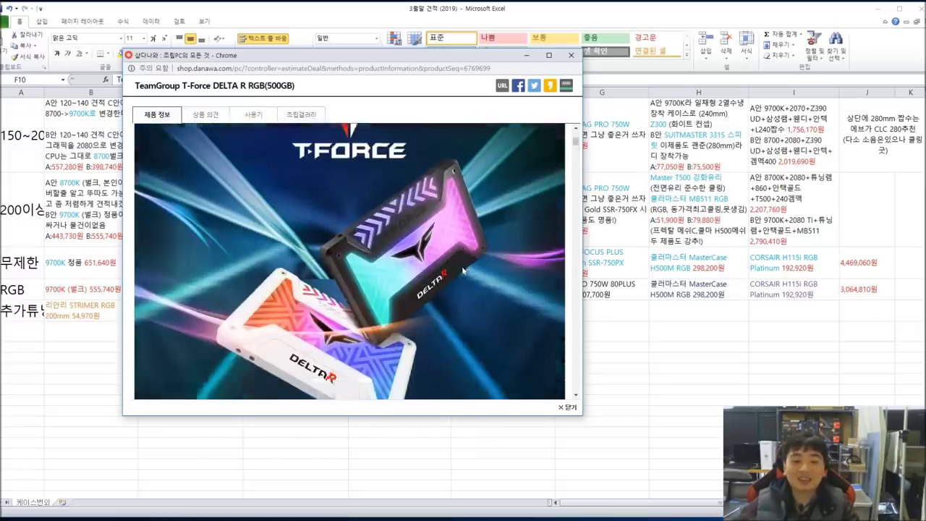
{"action": "scroll", "coordinate": [446, 330], "scroll_direction": "down", "scroll_amount": 3}
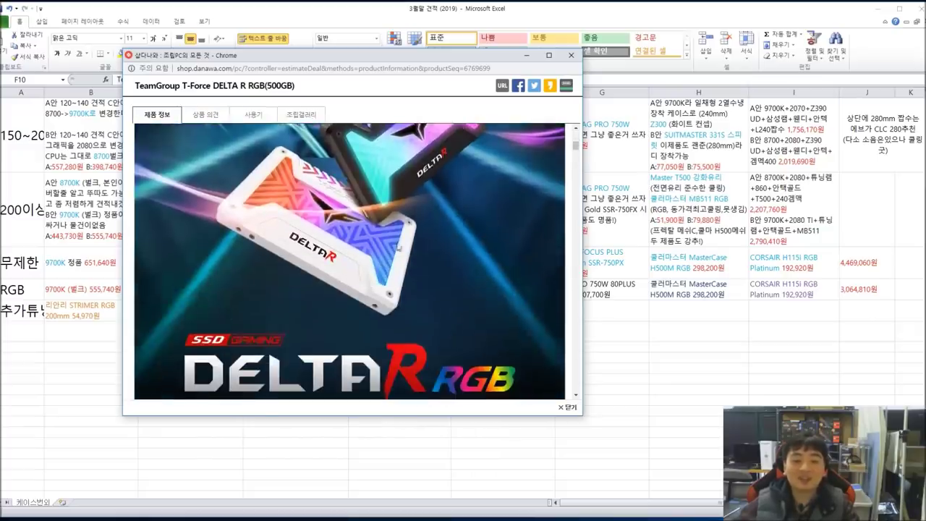
Step: View the DELTA R RGB SSD Motherboard Installation Tutorial section, return to the product photo and close the page
{"action": "scroll", "coordinate": [399, 248], "scroll_direction": "down", "scroll_amount": 8}
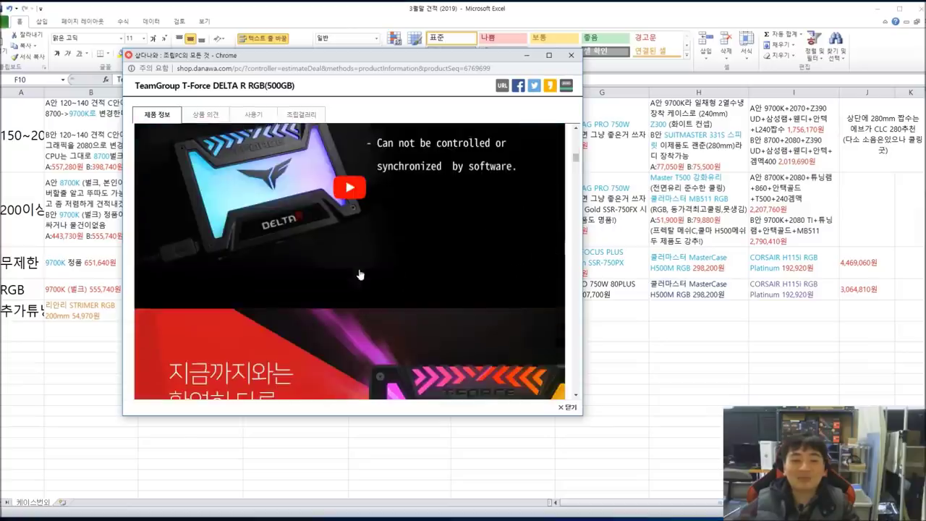
{"action": "scroll", "coordinate": [360, 275], "scroll_direction": "up", "scroll_amount": 1}
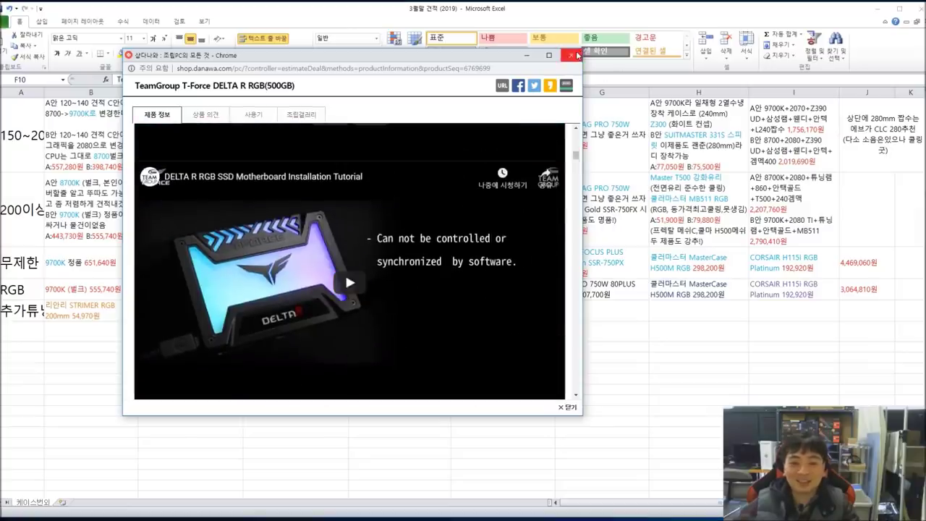
{"action": "left_click", "coordinate": [489, 223]}
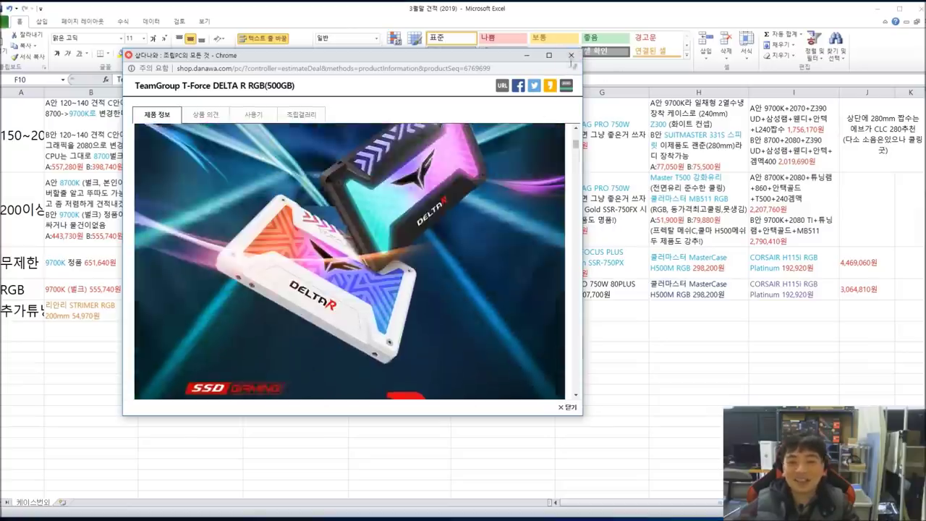
{"action": "left_click", "coordinate": [571, 55]}
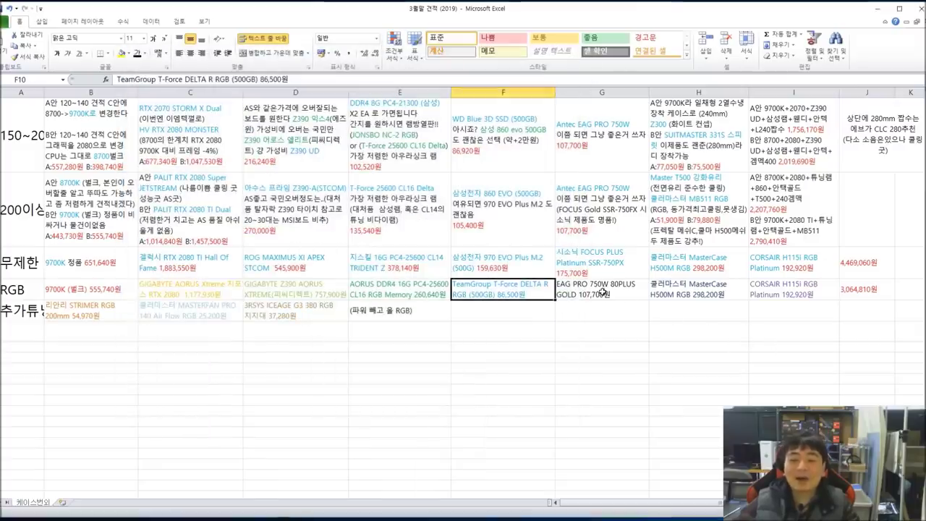
Step: Go through the RGB row's power supply, case and cooler cells G10, H10 and I10
{"action": "left_click", "coordinate": [602, 292]}
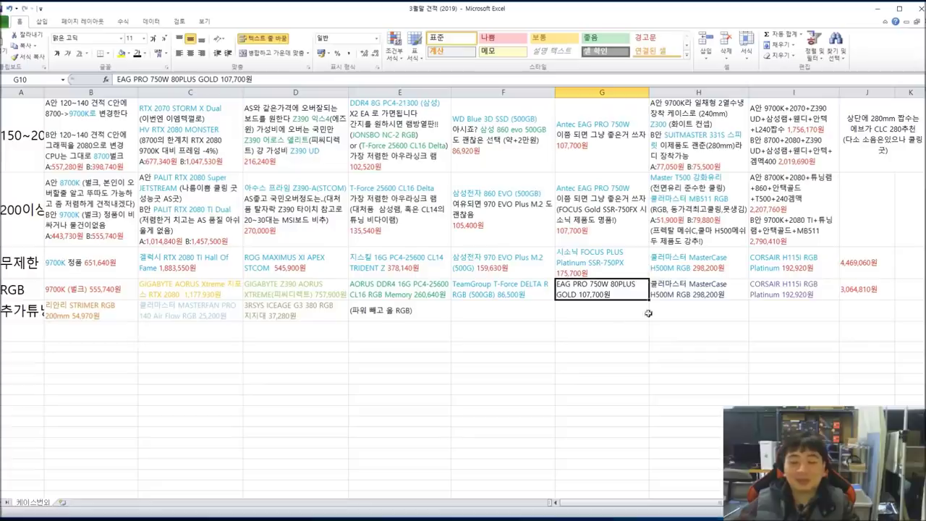
{"action": "key", "text": "Right"}
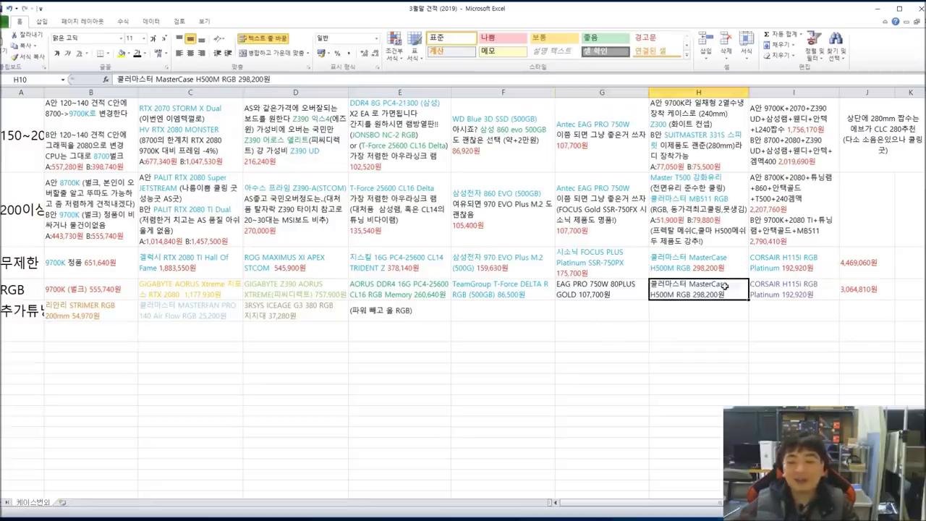
{"action": "left_click", "coordinate": [817, 288]}
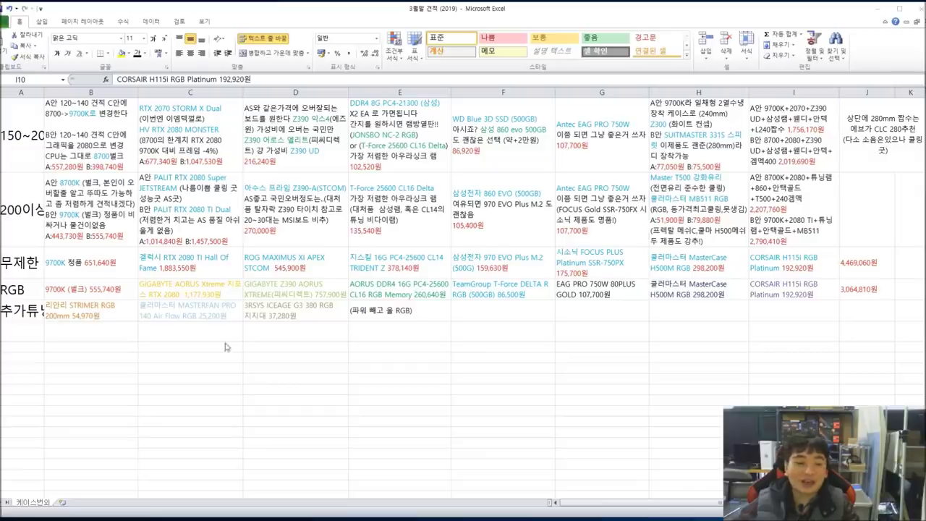
Step: Open the 리안리 STRIMER RGB 200mm cable page from cell B11, examine its lighting colours and installed-build photos, and close it
{"action": "left_click", "coordinate": [93, 315]}
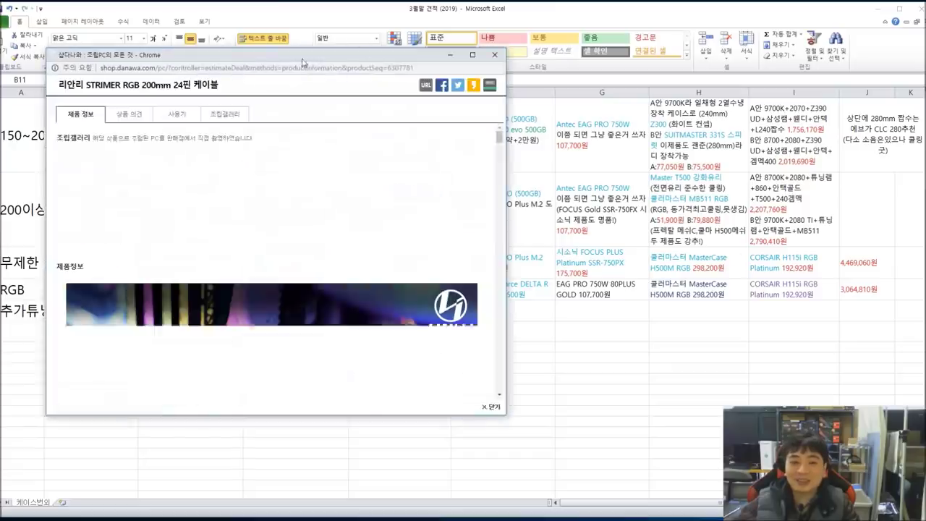
{"action": "scroll", "coordinate": [485, 324], "scroll_direction": "down", "scroll_amount": 1}
{"action": "scroll", "coordinate": [485, 324], "scroll_direction": "down", "scroll_amount": 2}
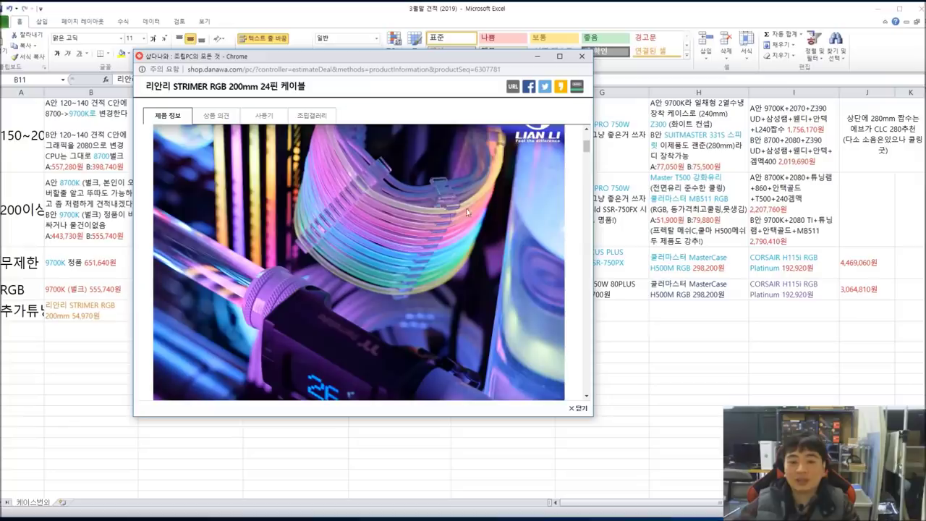
{"action": "scroll", "coordinate": [336, 304], "scroll_direction": "down", "scroll_amount": 8}
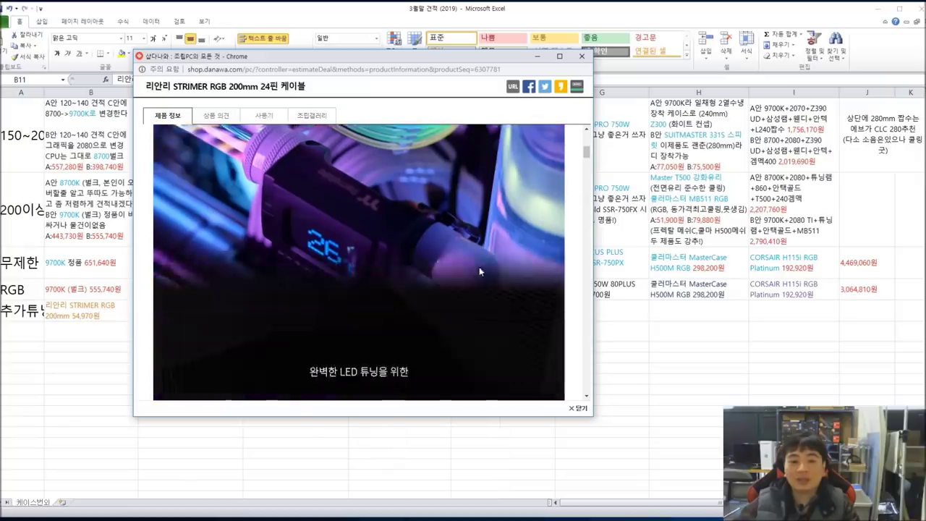
{"action": "scroll", "coordinate": [456, 282], "scroll_direction": "up", "scroll_amount": 3}
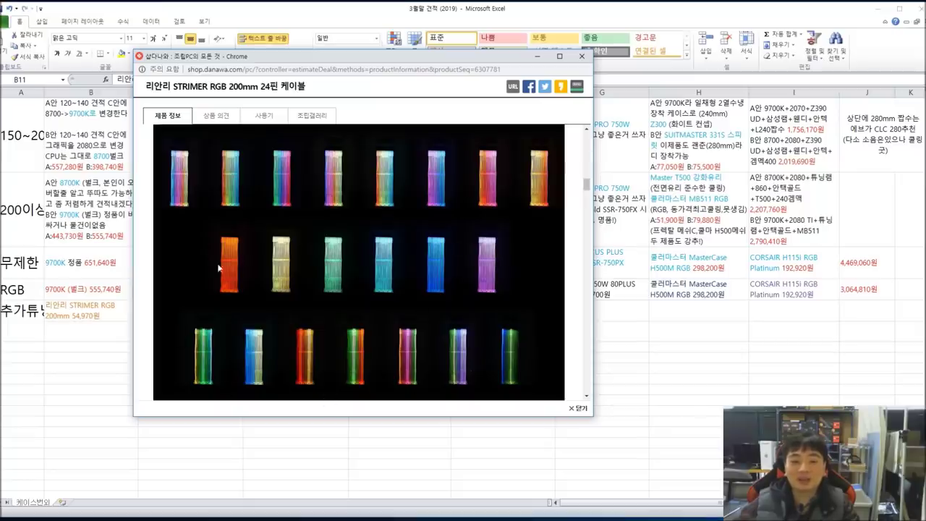
{"action": "scroll", "coordinate": [380, 279], "scroll_direction": "down", "scroll_amount": 5}
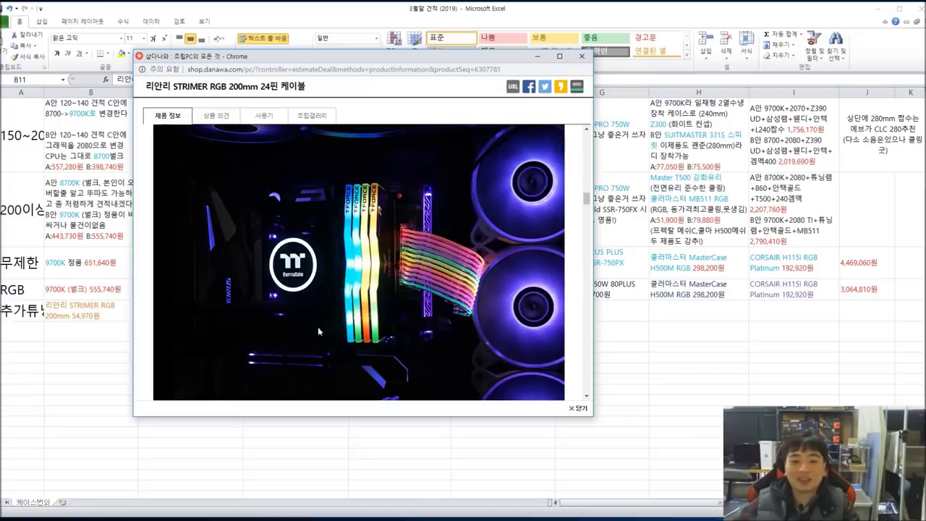
{"action": "left_click", "coordinate": [581, 55]}
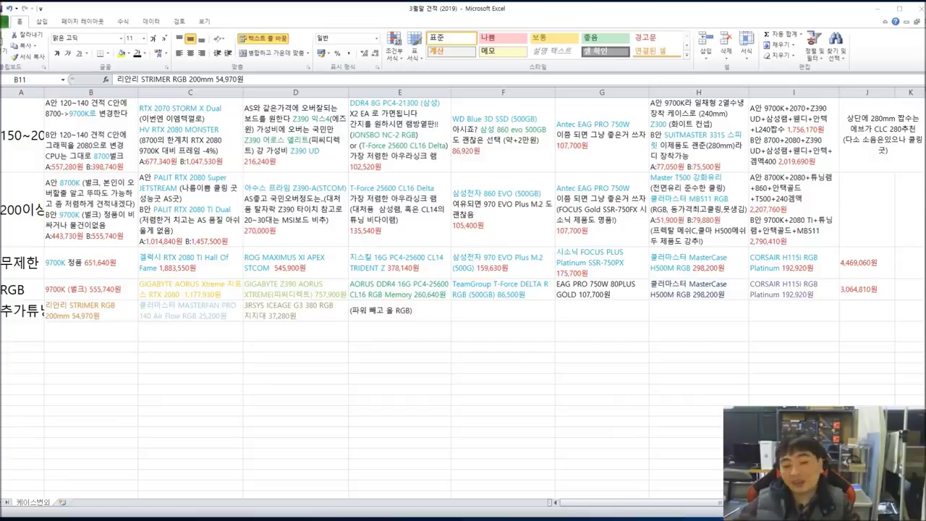
Step: Open the 3RSYS ICEAGE G3 380 RGB graphics card support page from the 추가튜닝 row, examine its features and installation examples, and close it
{"action": "left_click", "coordinate": [72, 305]}
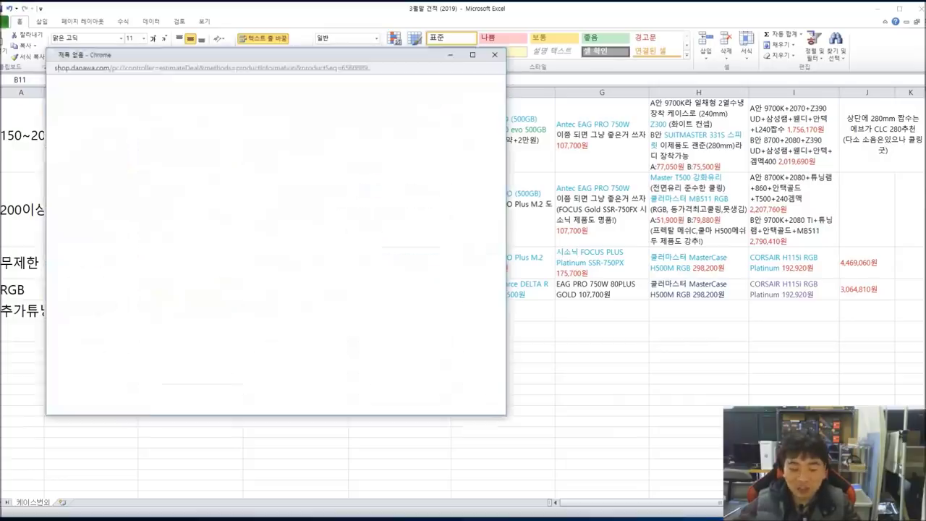
{"action": "scroll", "coordinate": [443, 274], "scroll_direction": "down", "scroll_amount": 1}
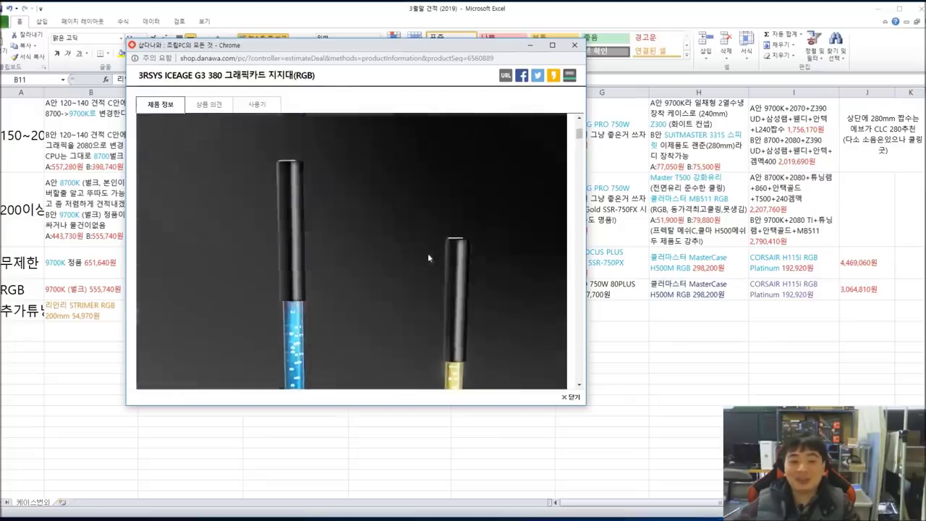
{"action": "scroll", "coordinate": [427, 290], "scroll_direction": "up", "scroll_amount": 1}
{"action": "scroll", "coordinate": [354, 278], "scroll_direction": "down", "scroll_amount": 5}
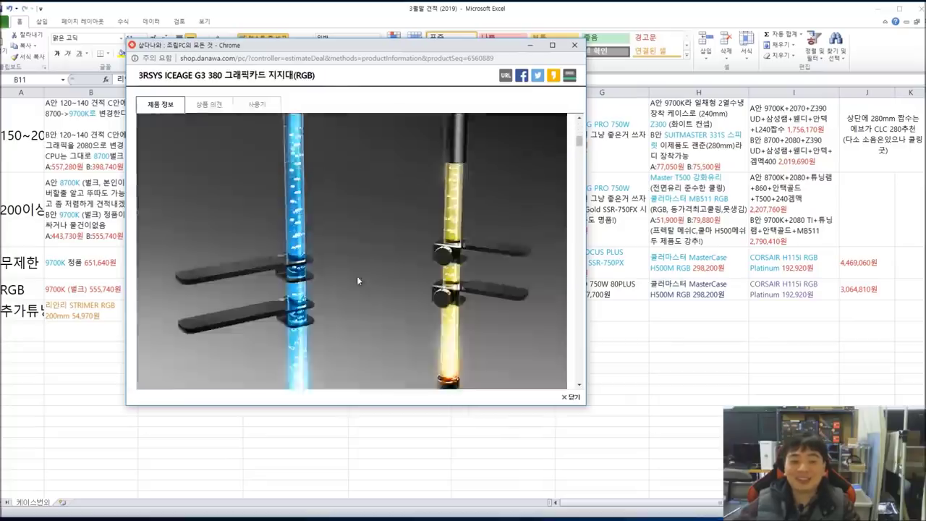
{"action": "scroll", "coordinate": [362, 277], "scroll_direction": "down", "scroll_amount": 3}
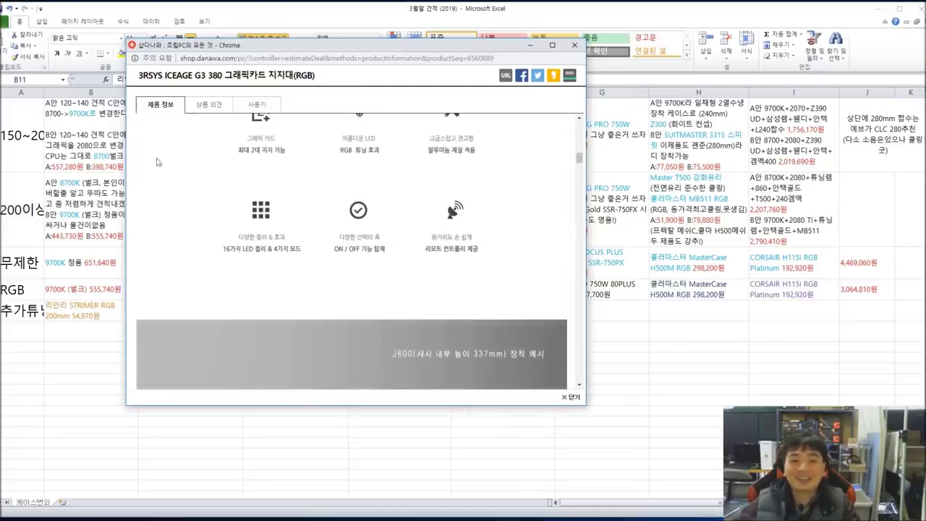
{"action": "scroll", "coordinate": [409, 246], "scroll_direction": "down", "scroll_amount": 5}
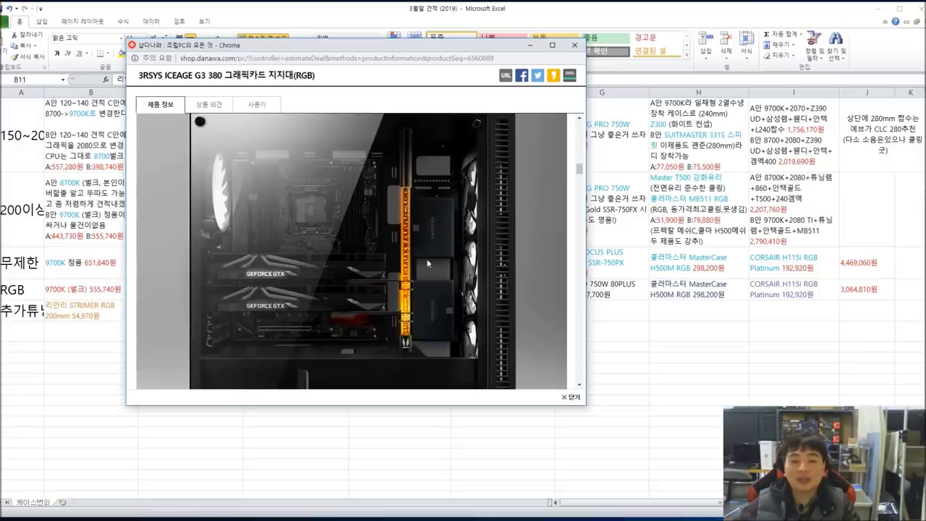
{"action": "scroll", "coordinate": [526, 248], "scroll_direction": "down", "scroll_amount": 8}
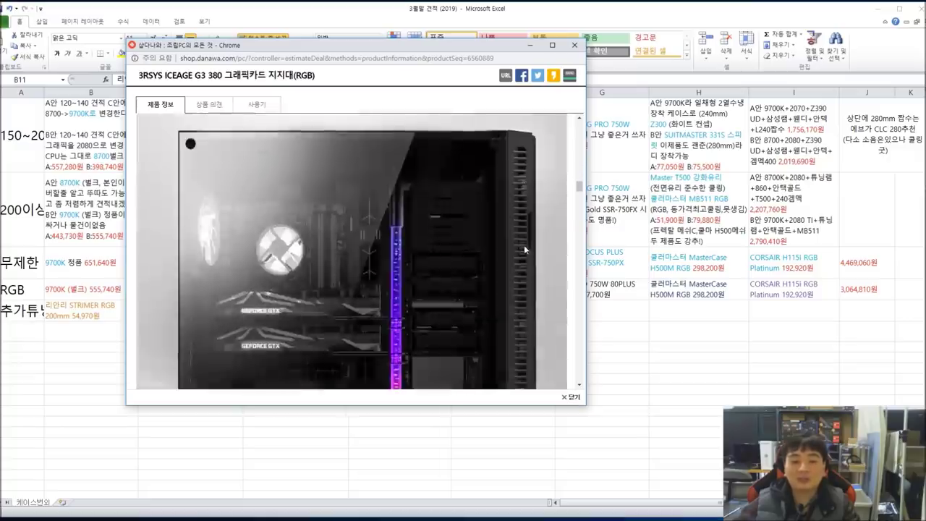
{"action": "scroll", "coordinate": [526, 248], "scroll_direction": "up", "scroll_amount": 3}
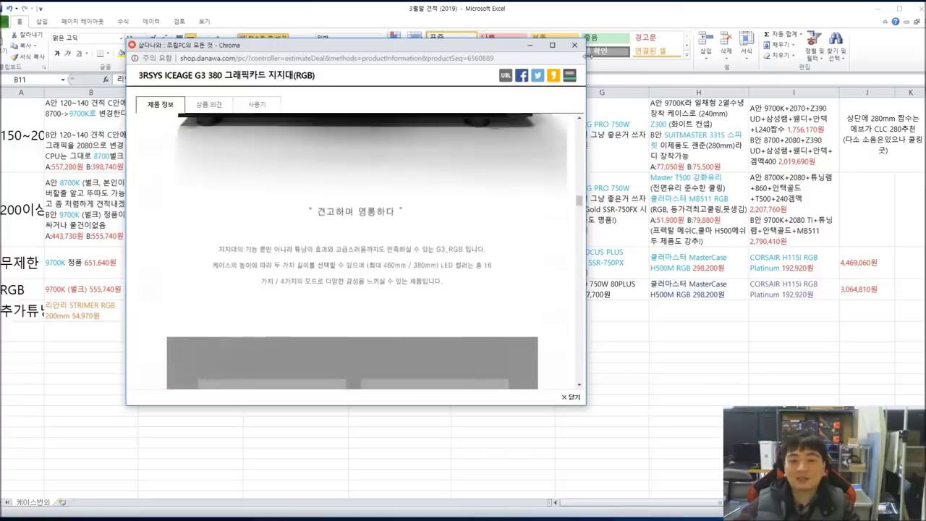
{"action": "left_click", "coordinate": [575, 45]}
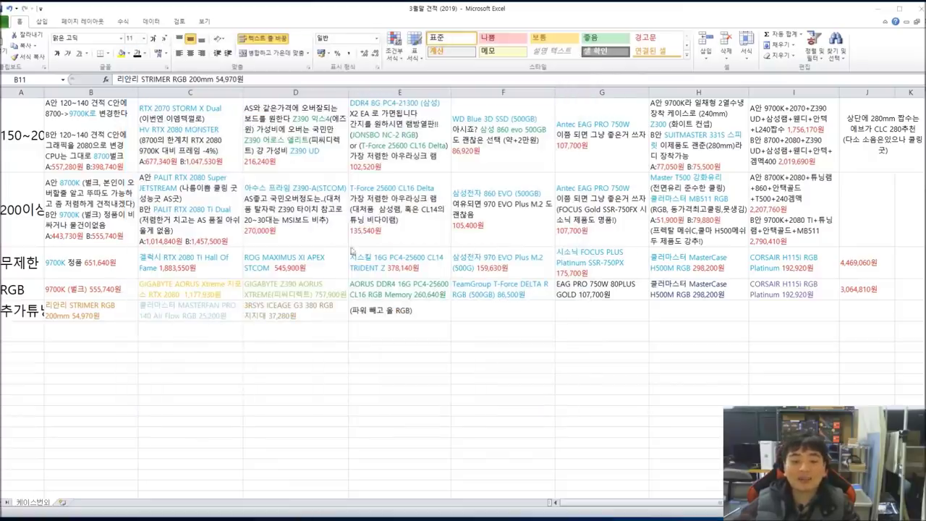
Step: Revisit the RGB row's CORSAIR cooler cell I10 and MasterCase H500M cell H10
{"action": "left_click_drag", "start_coordinate": [753, 370], "coordinate": [76, 294]}
{"action": "left_click", "coordinate": [192, 343]}
{"action": "left_click", "coordinate": [782, 296]}
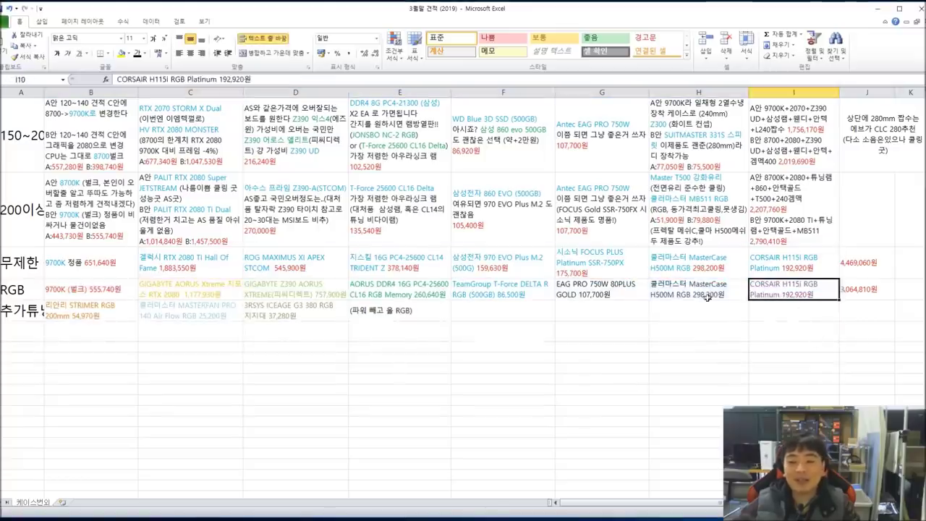
{"action": "left_click", "coordinate": [697, 294]}
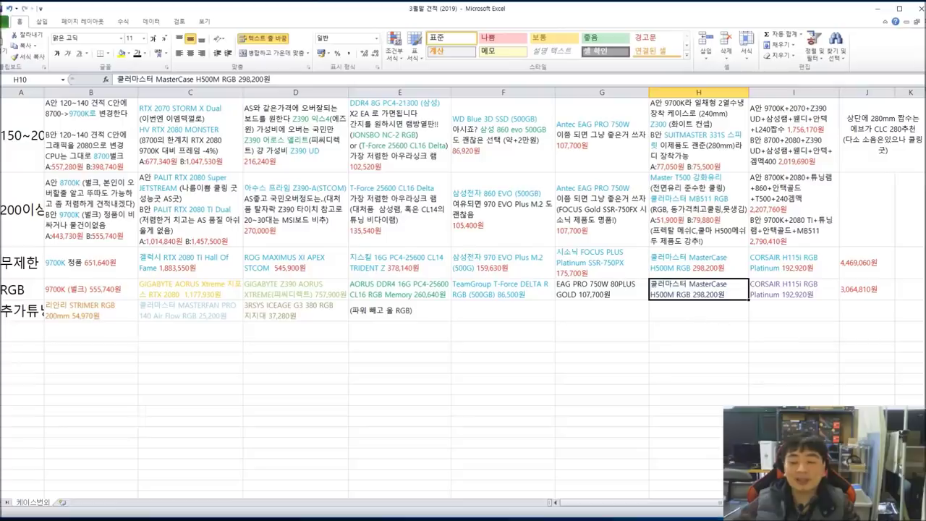
Step: Bring up the 리안리 STRIMER RGB 200mm cable page again, view its build gallery and close it
{"action": "key", "text": "alt+Tab"}
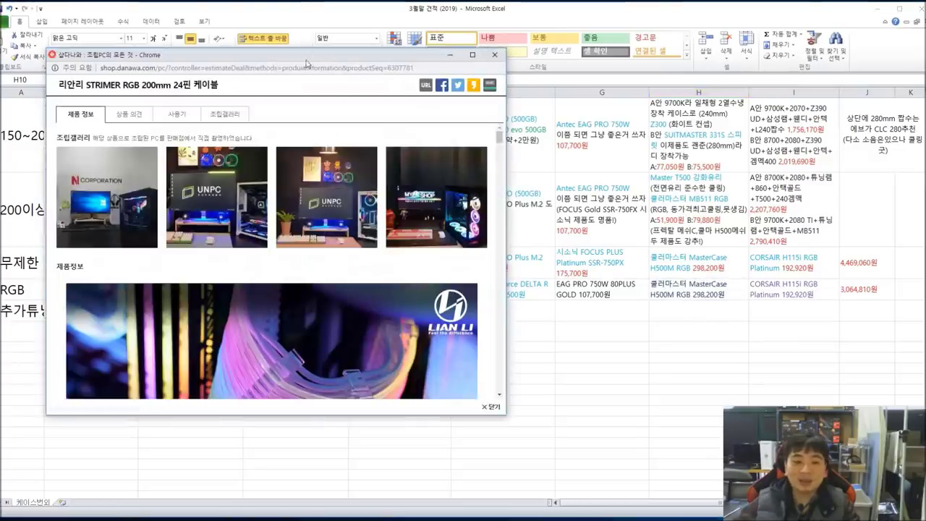
{"action": "left_click_drag", "start_coordinate": [299, 56], "coordinate": [368, 61]}
{"action": "left_click", "coordinate": [559, 55]}
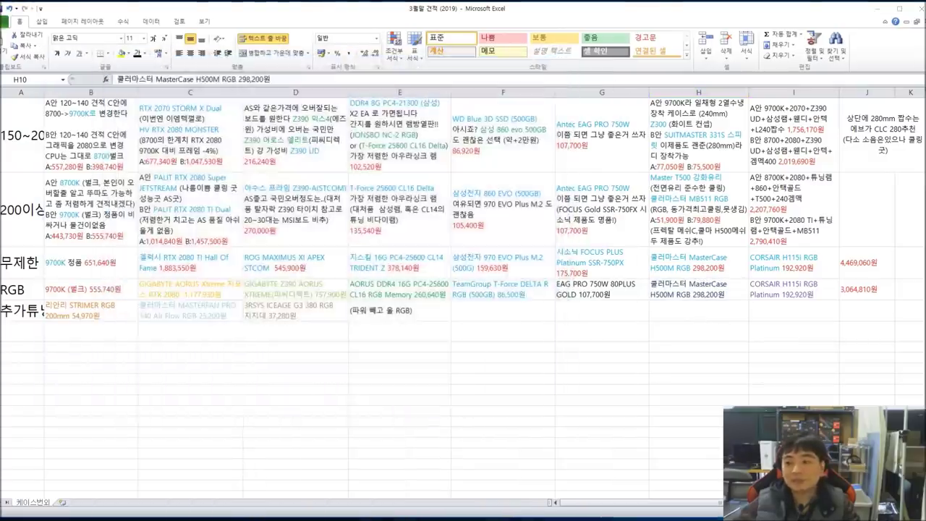
Step: Open the 쿨러마스터 MASTERFAN PRO 140 Air Flow RGB page from cell C11 and examine the fan photo, sync support and series description
{"action": "left_click", "coordinate": [185, 310]}
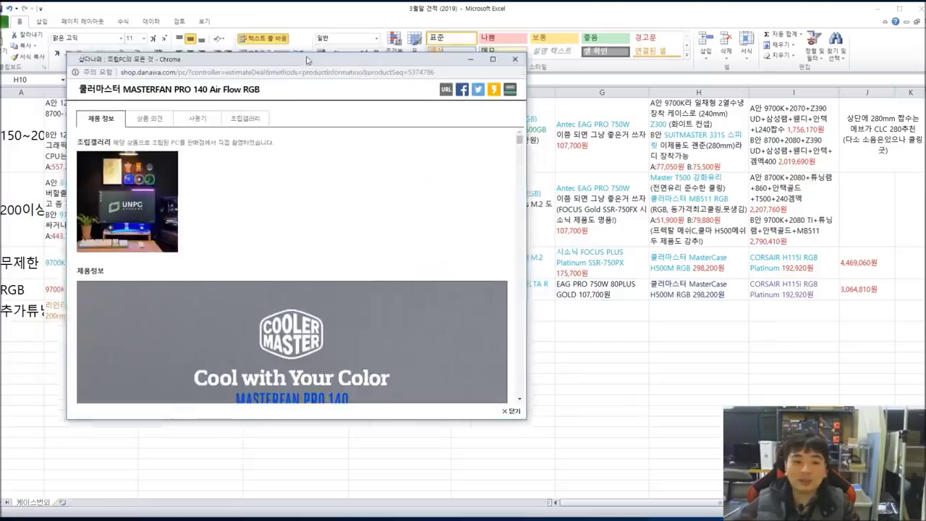
{"action": "left_click_drag", "start_coordinate": [304, 57], "coordinate": [477, 57]}
{"action": "scroll", "coordinate": [549, 248], "scroll_direction": "down", "scroll_amount": 5}
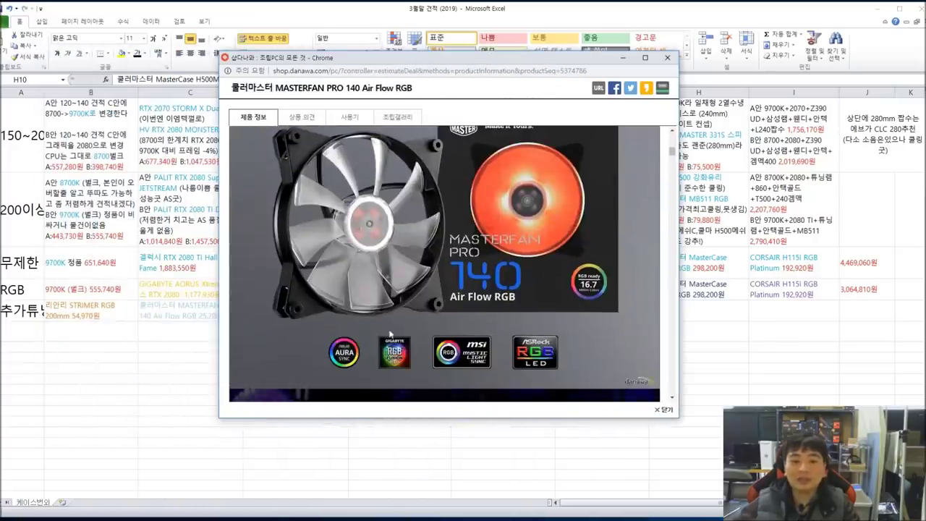
{"action": "scroll", "coordinate": [429, 259], "scroll_direction": "down", "scroll_amount": 10}
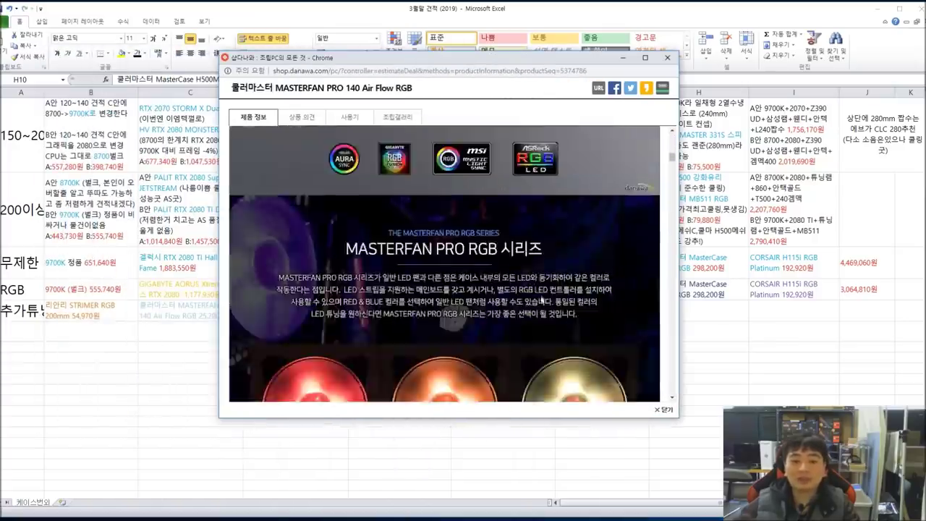